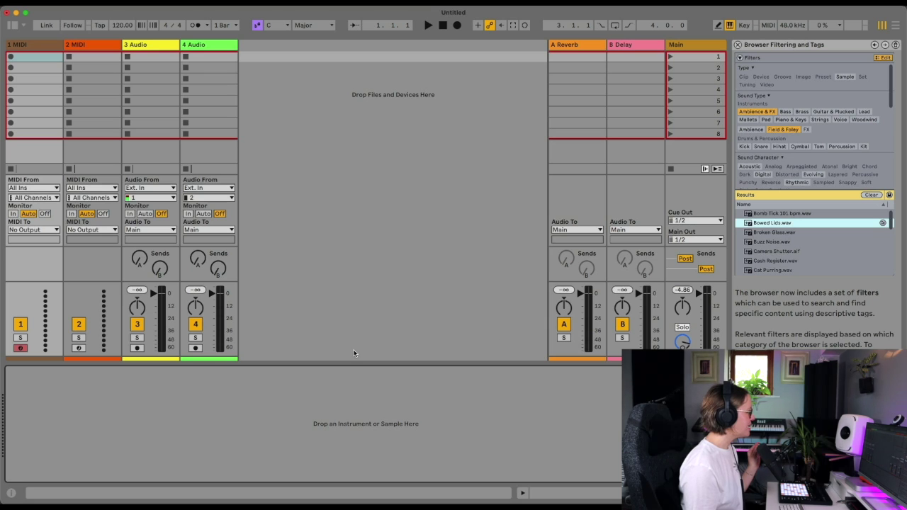
- Show the browser with the entire library listed and widen it to make room for the filters
key(alt+0)
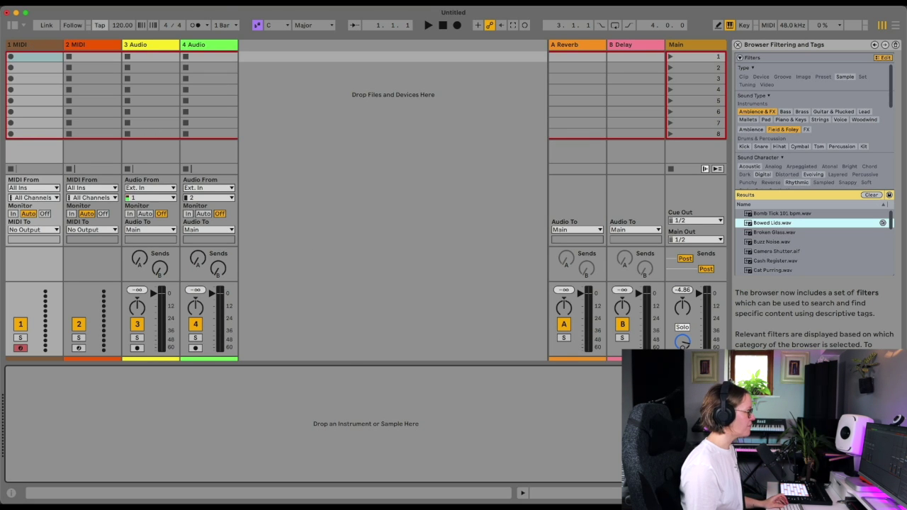
click(12, 27)
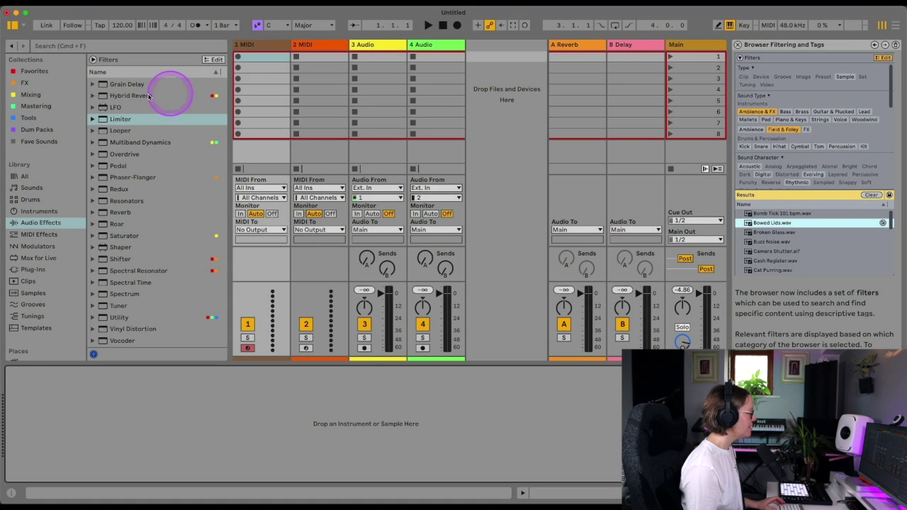
click(79, 48)
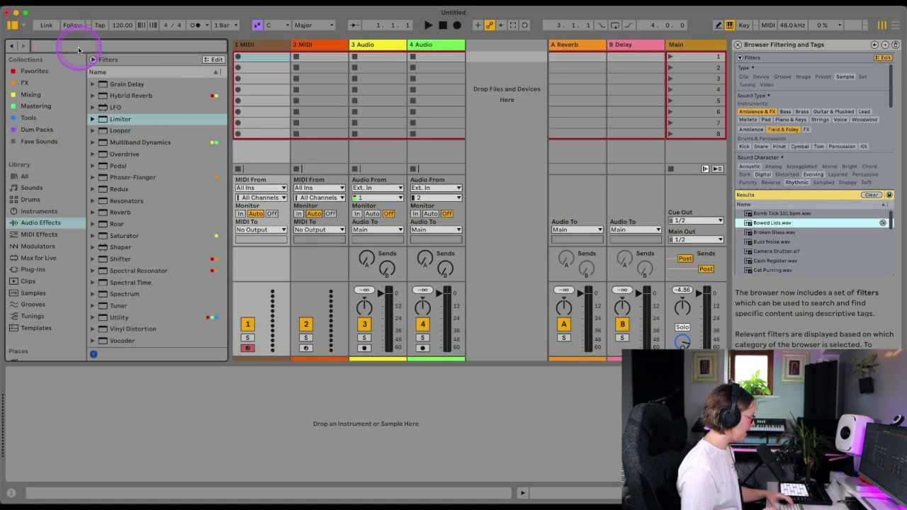
click(32, 176)
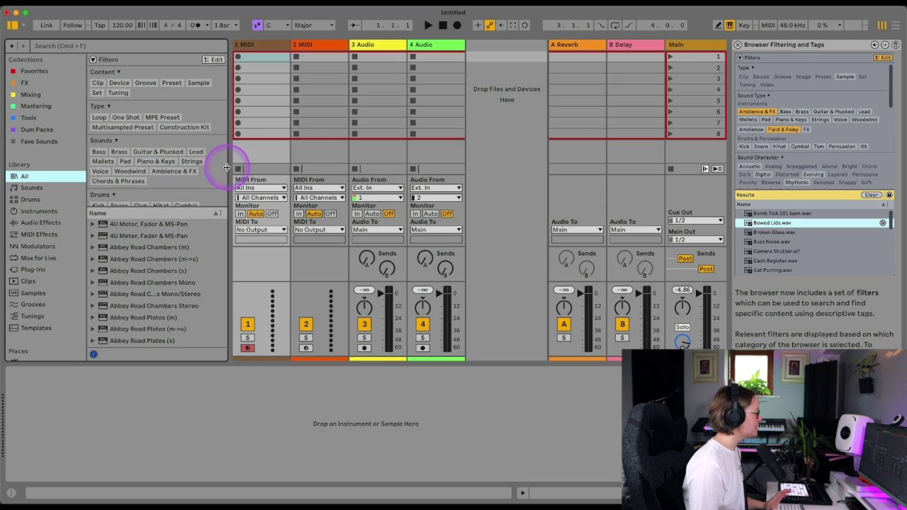
drag(228, 168, 313, 169)
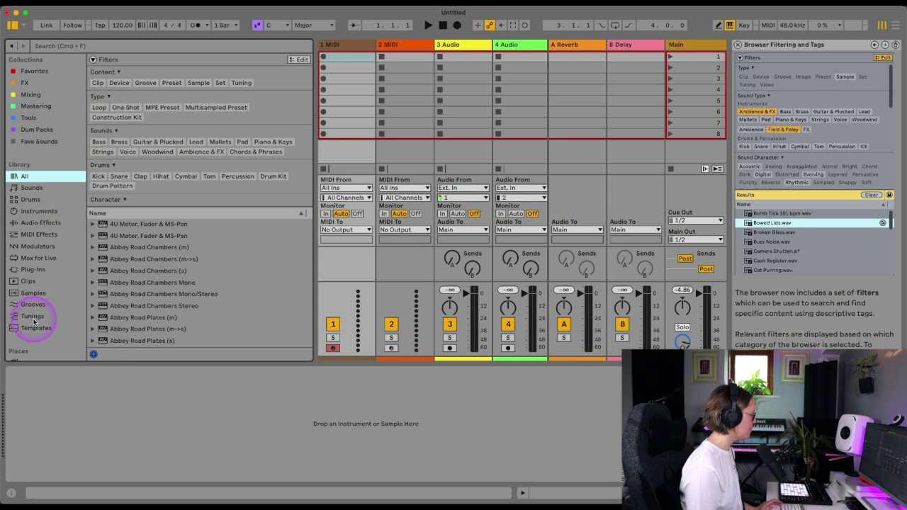
scroll(36, 320, down, 5)
scroll(61, 327, up, 5)
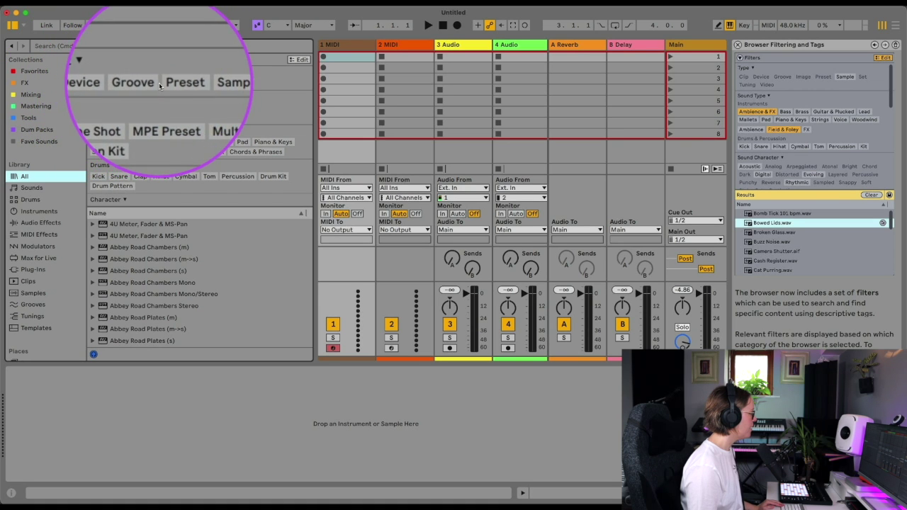
- Filter the library to Clip content with the Drum Pattern tag and its Full subtag
click(99, 83)
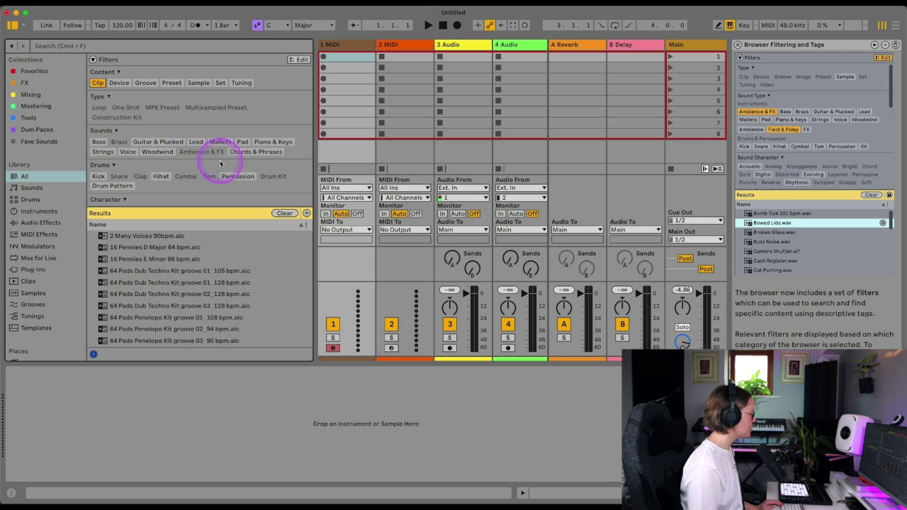
scroll(204, 165, down, 2)
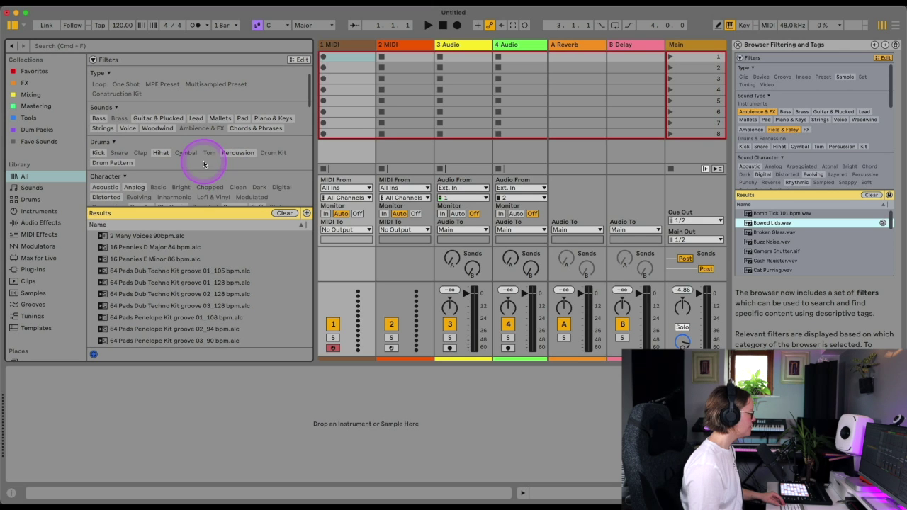
click(113, 163)
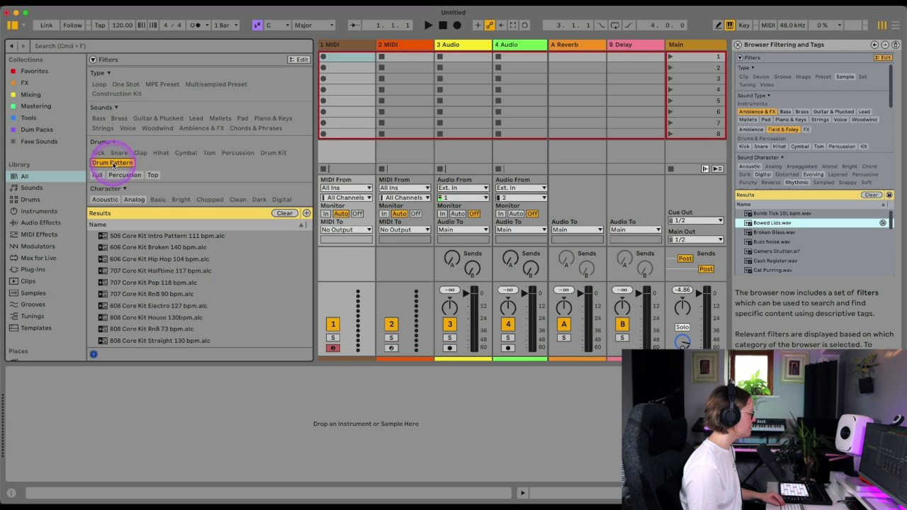
scroll(182, 178, down, 1)
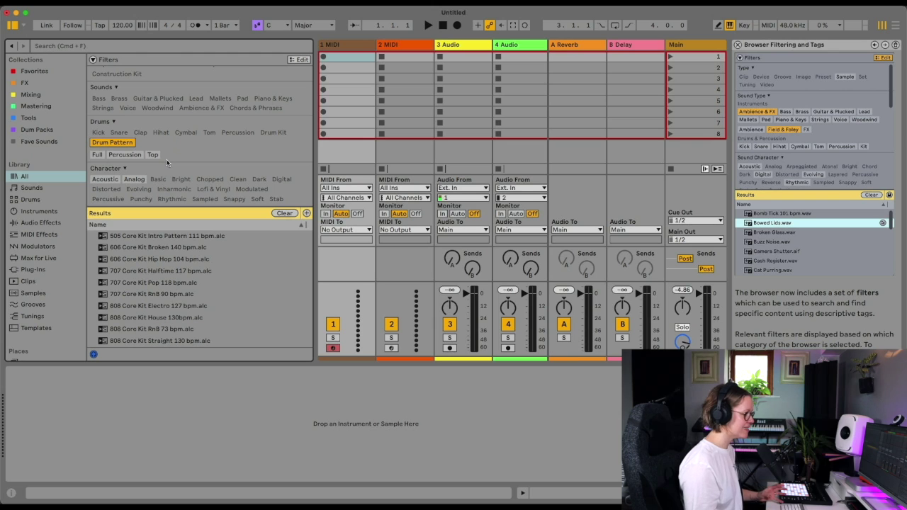
scroll(206, 176, down, 3)
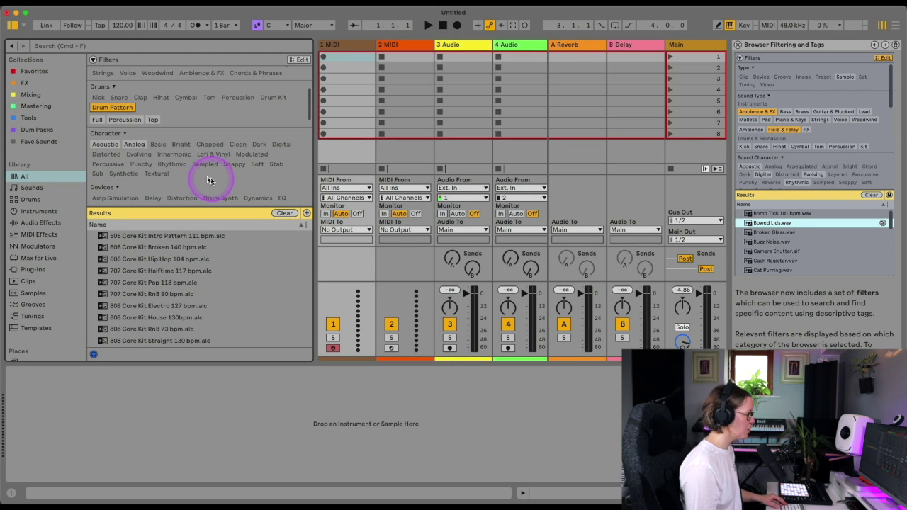
click(98, 120)
- Preview drum clips from the filtered results, including 606 Core Kit Hip Hop 104 bpm and Dub Big & Sparse 101 bpm
click(149, 260)
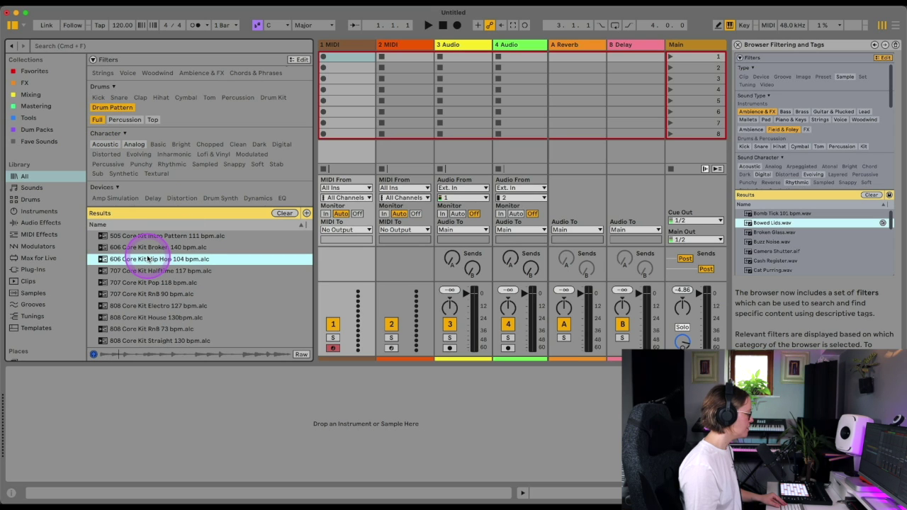
scroll(156, 322, down, 4)
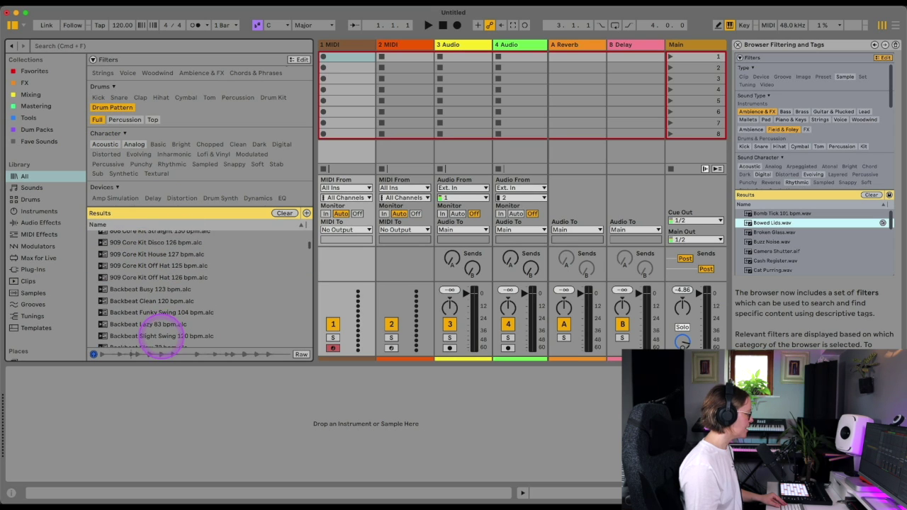
click(138, 302)
scroll(139, 304, down, 4)
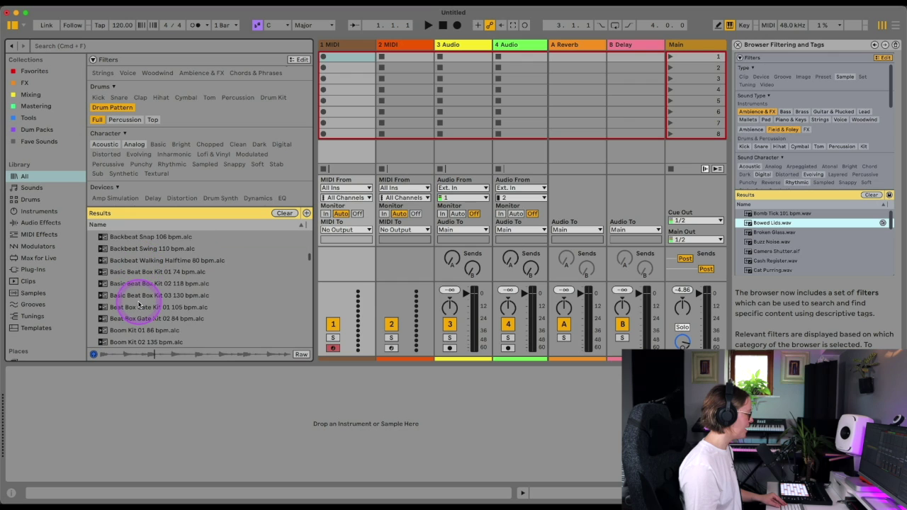
scroll(142, 308, down, 8)
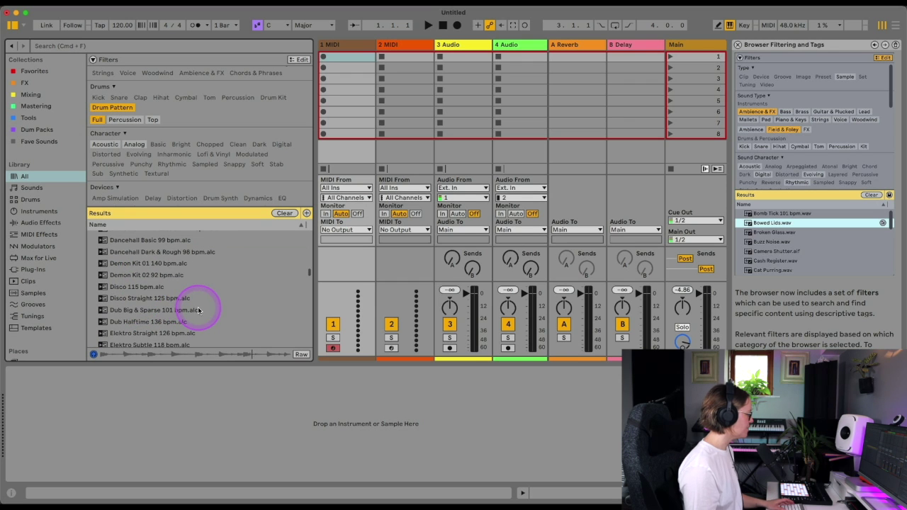
click(144, 310)
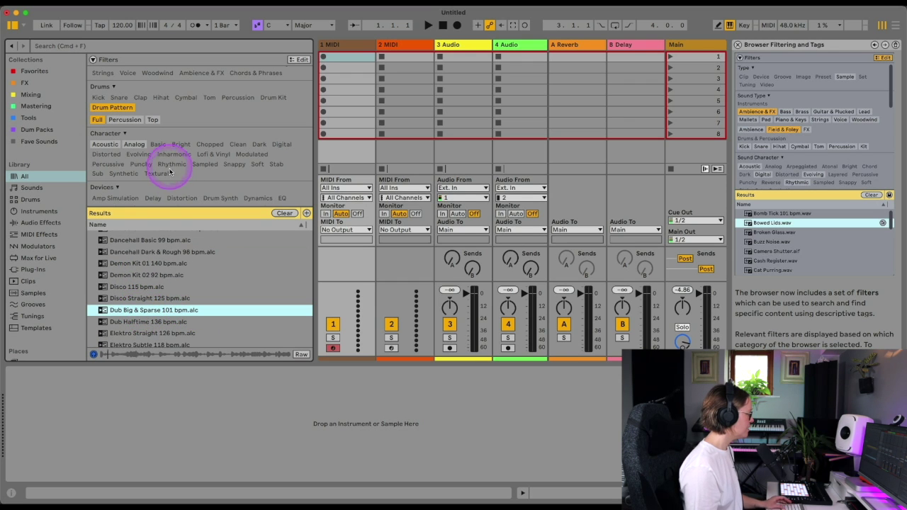
- Narrow the drum pattern results to the House genre
scroll(179, 178, down, 10)
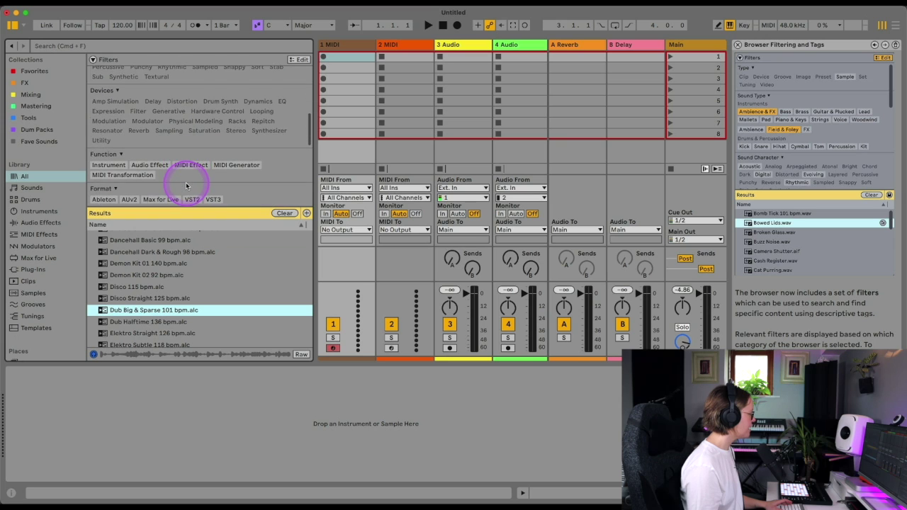
scroll(186, 182, down, 5)
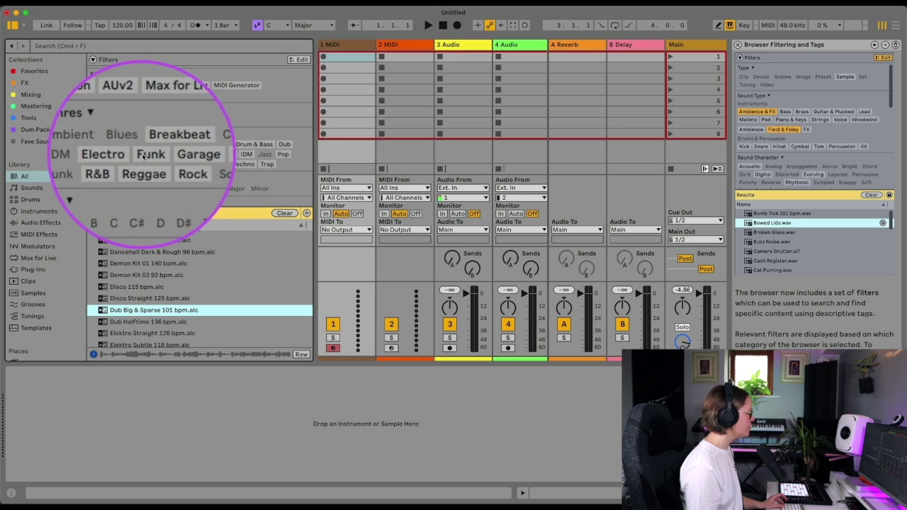
scroll(192, 314, down, 3)
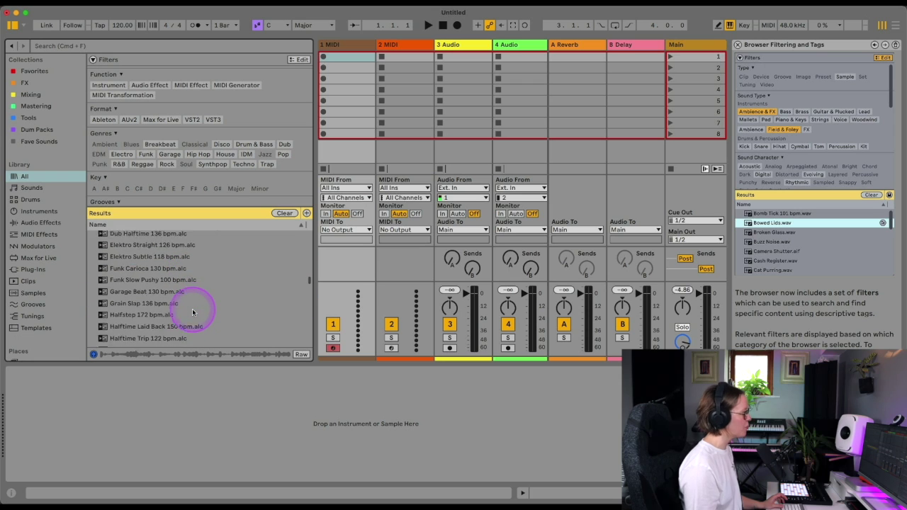
scroll(192, 312, down, 5)
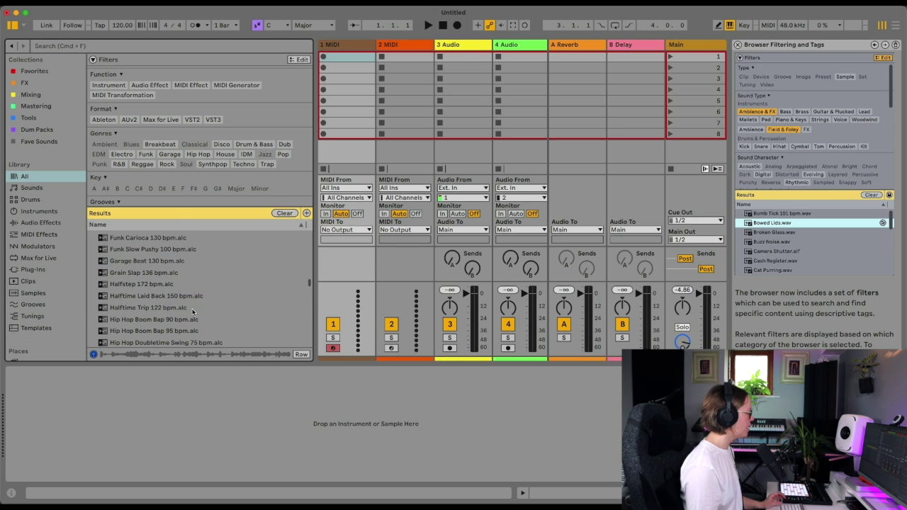
click(225, 155)
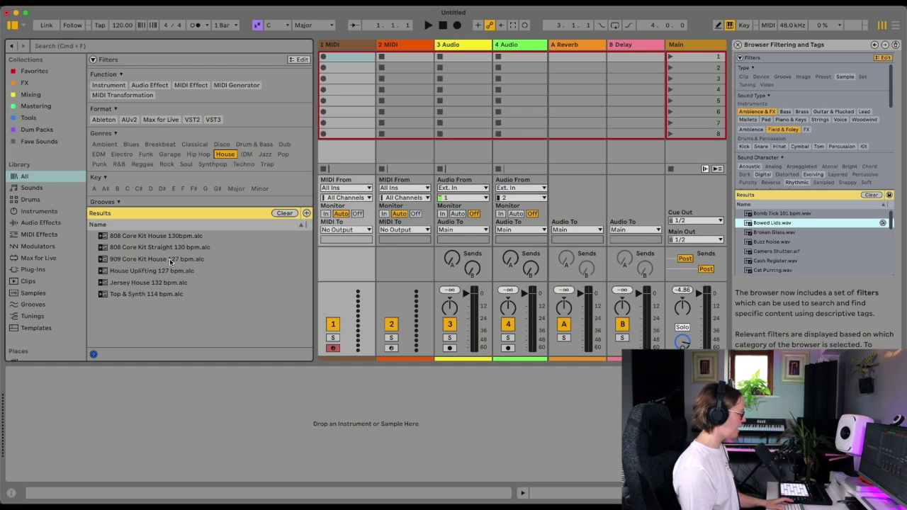
- Preview the House Uplifting and Jersey House clips, and load House Uplifting 127 bpm into track 3's first clip slot and launch it
click(153, 272)
click(144, 284)
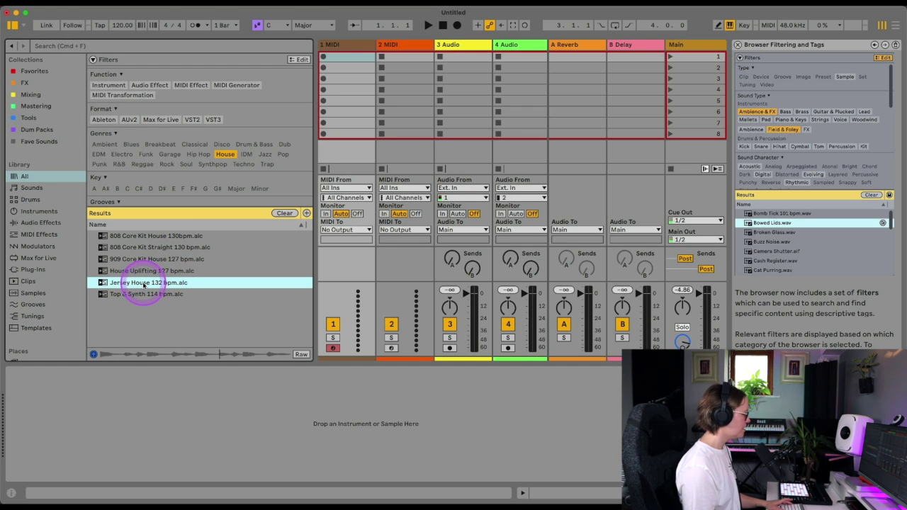
click(137, 271)
drag(137, 271, 448, 57)
click(439, 56)
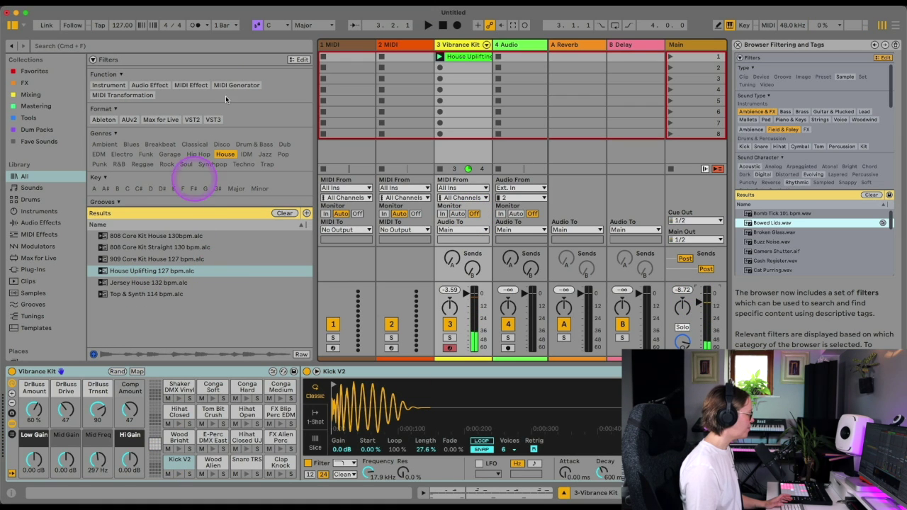
- Look through the Grooves, Tunings, Creator and devices filter groups and clear all active filters
scroll(232, 138, down, 3)
scroll(232, 138, down, 4)
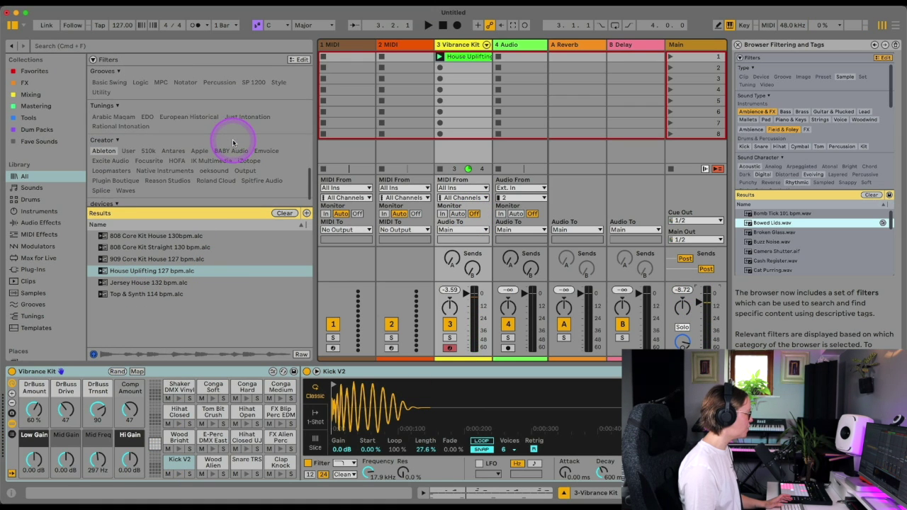
click(109, 107)
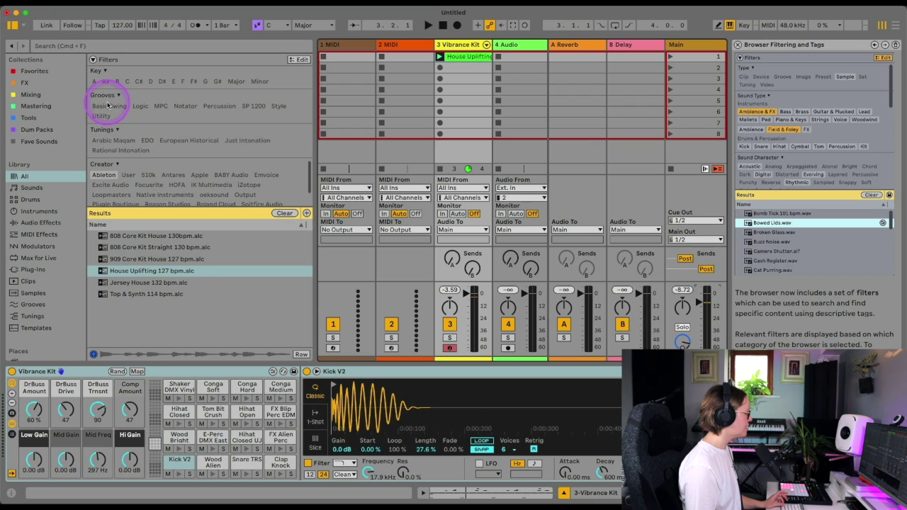
scroll(130, 145, down, 2)
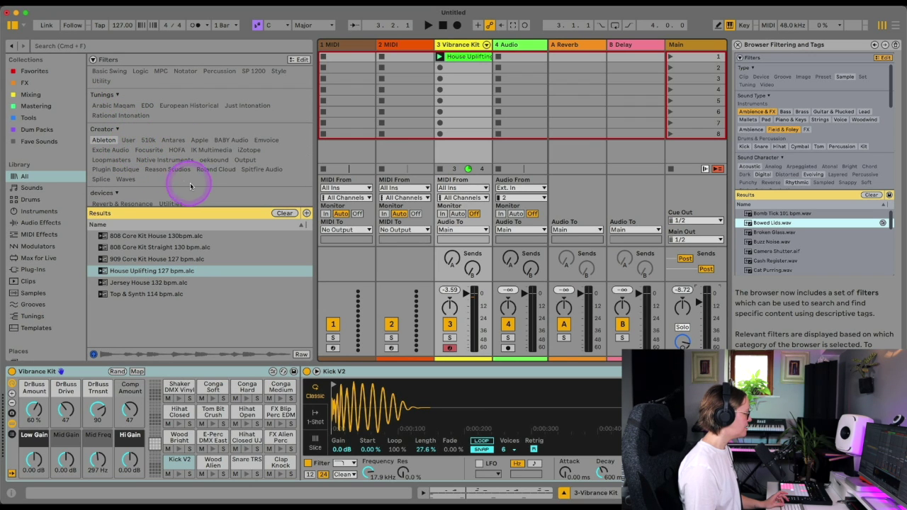
scroll(189, 180, down, 1)
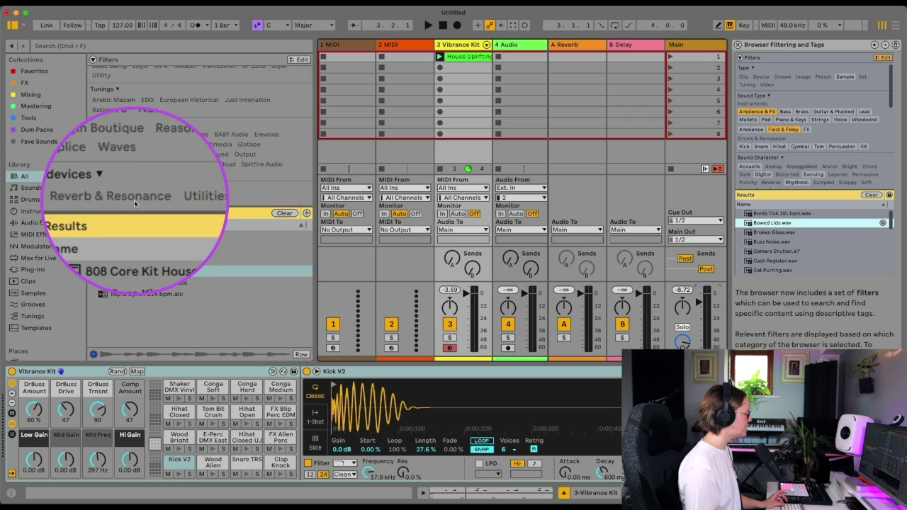
scroll(119, 199, up, 5)
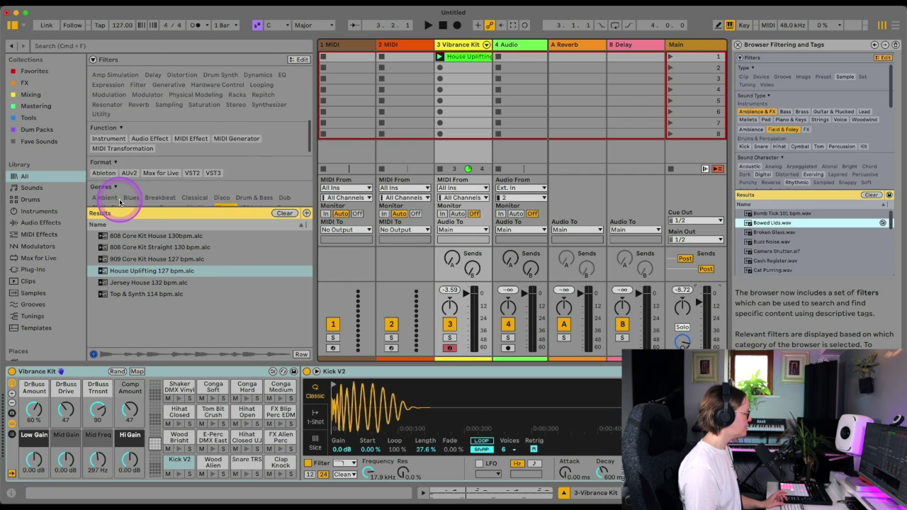
click(288, 214)
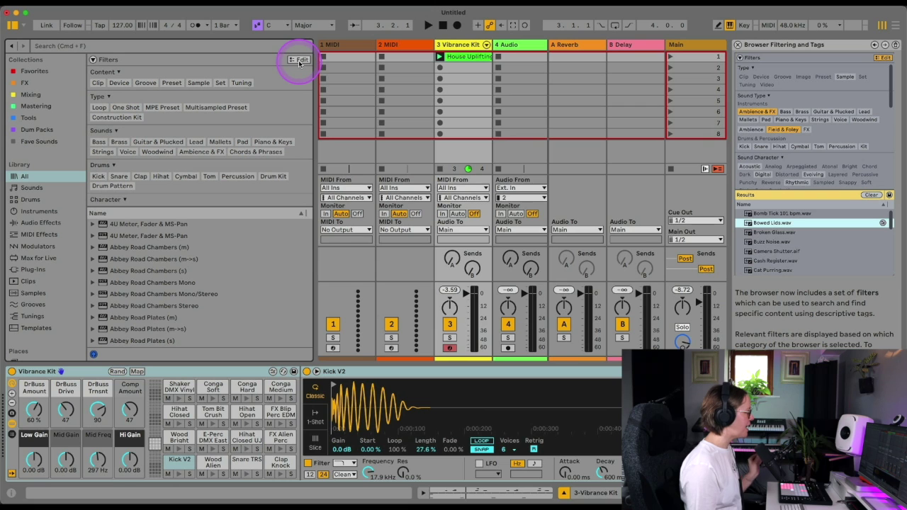
- Open the browser's tag editor, enlarge its tag list to examine the Type and Sounds tags, and close the editor
click(299, 61)
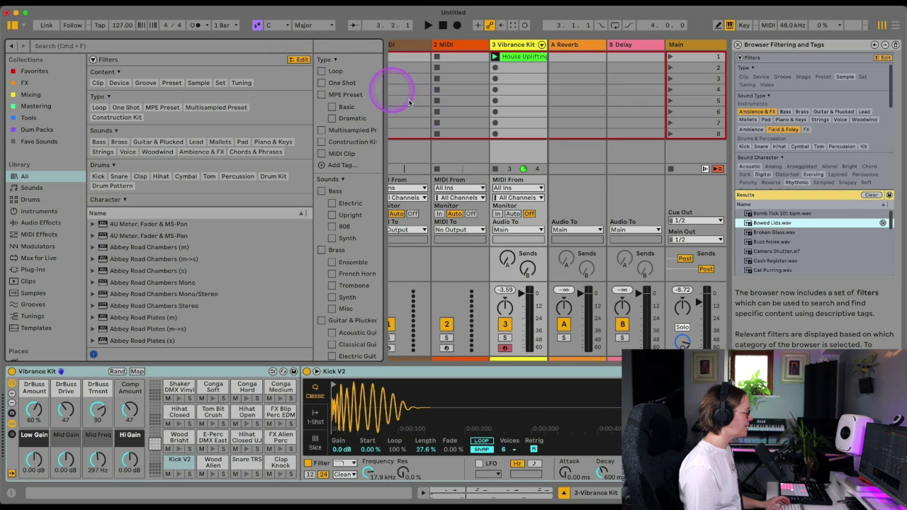
drag(389, 126, 410, 135)
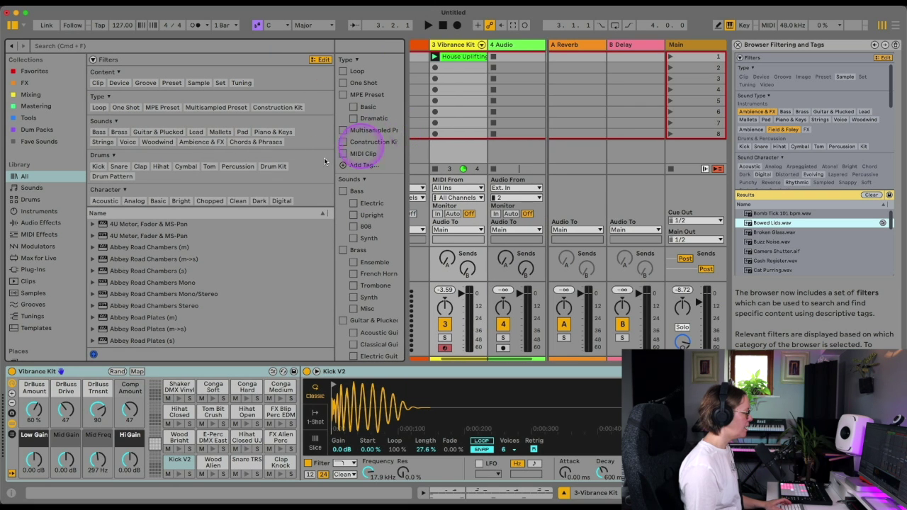
drag(330, 156, 224, 161)
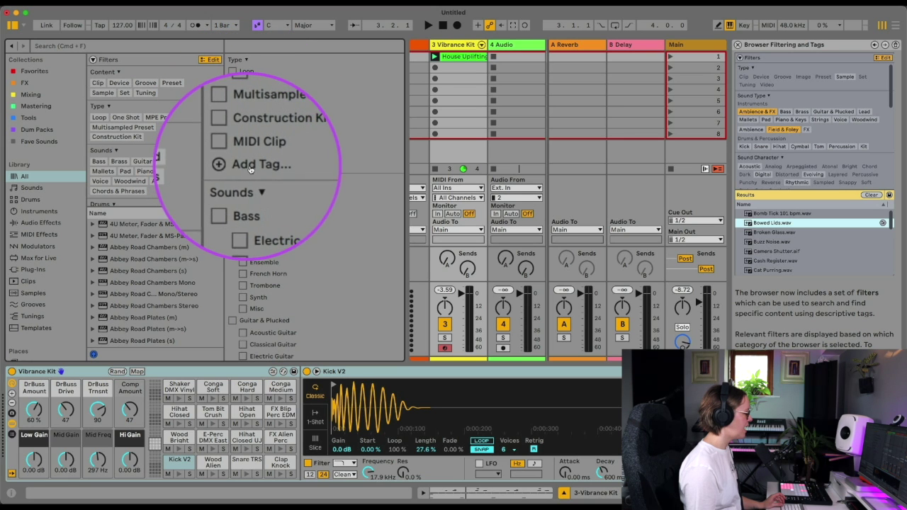
scroll(289, 265, down, 10)
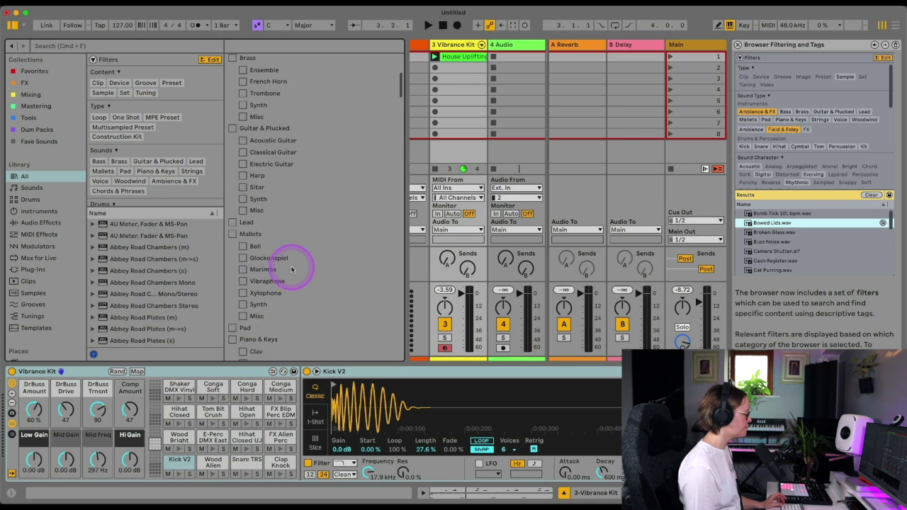
scroll(291, 270, up, 10)
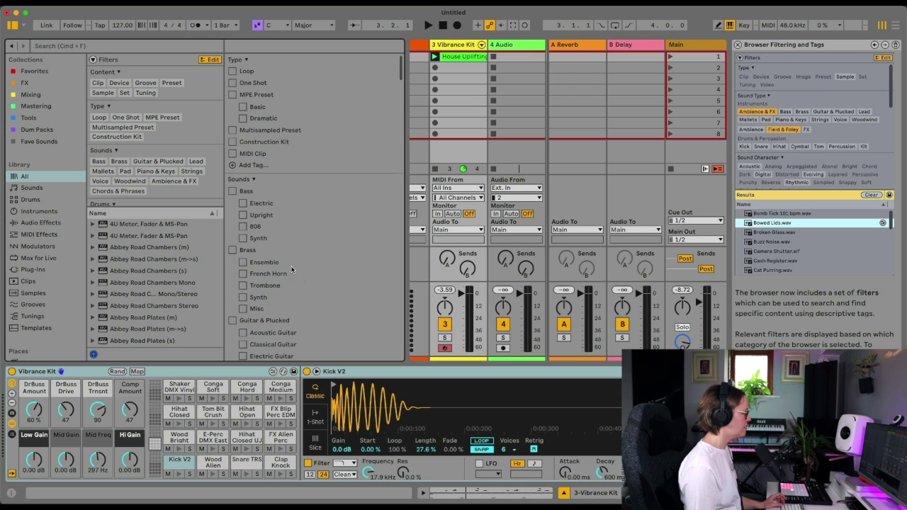
click(213, 59)
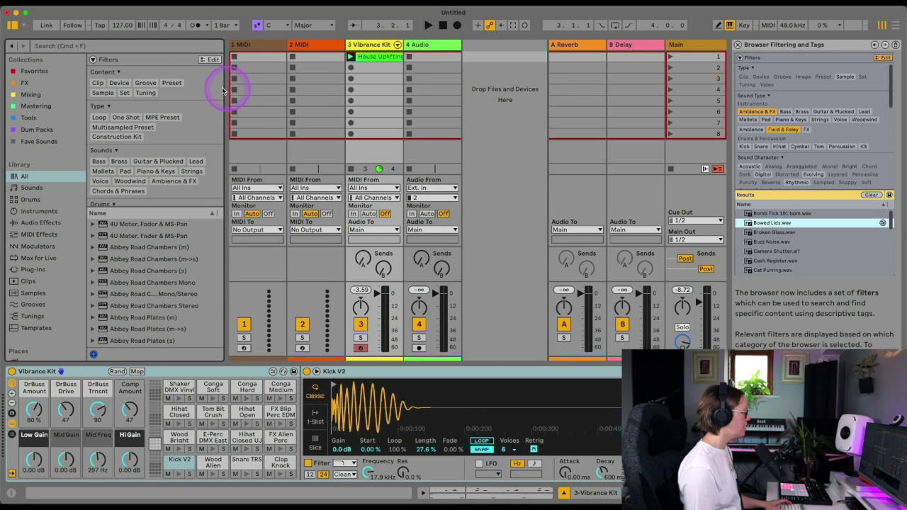
- Widen the browser, read the help text on saved searches and the Tags Editor, and check the filters for Audio Effects
drag(223, 85, 246, 86)
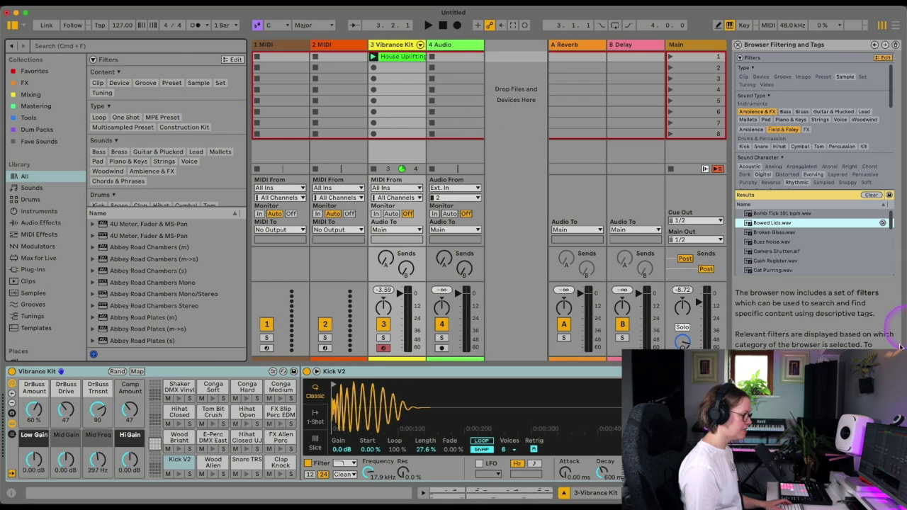
scroll(891, 304, down, 15)
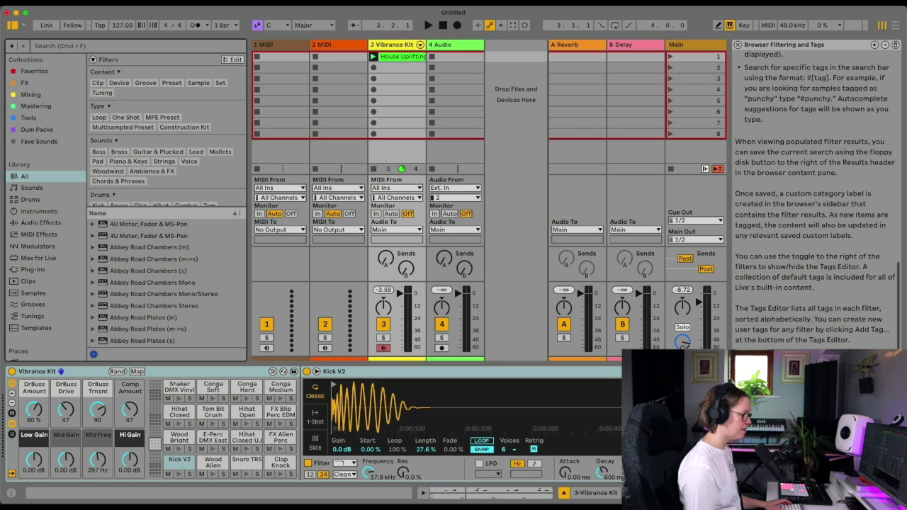
click(35, 224)
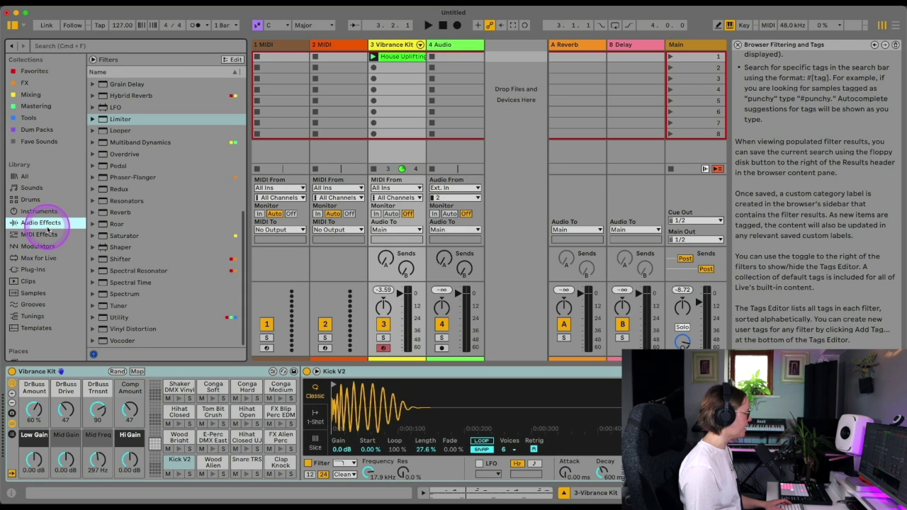
click(93, 59)
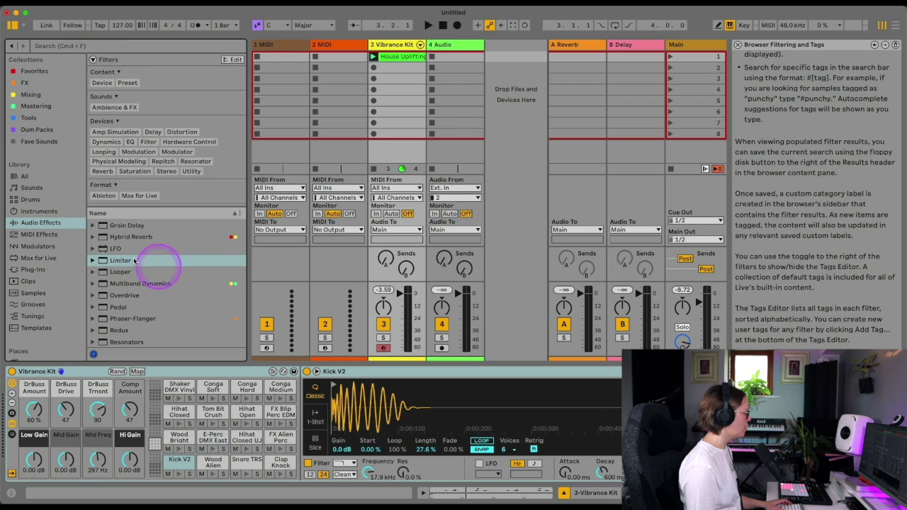
click(92, 59)
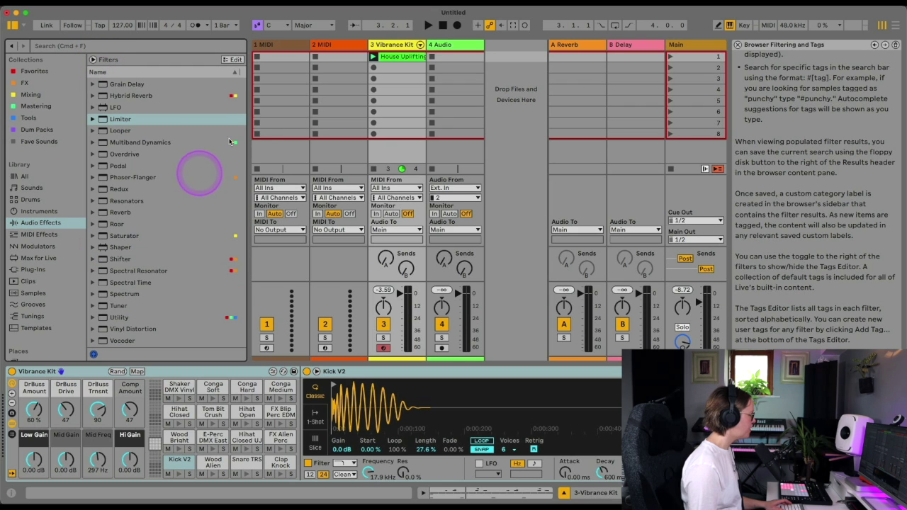
- Widen the browser further, glance at the Instruments category and open the Samples category
drag(248, 142, 306, 134)
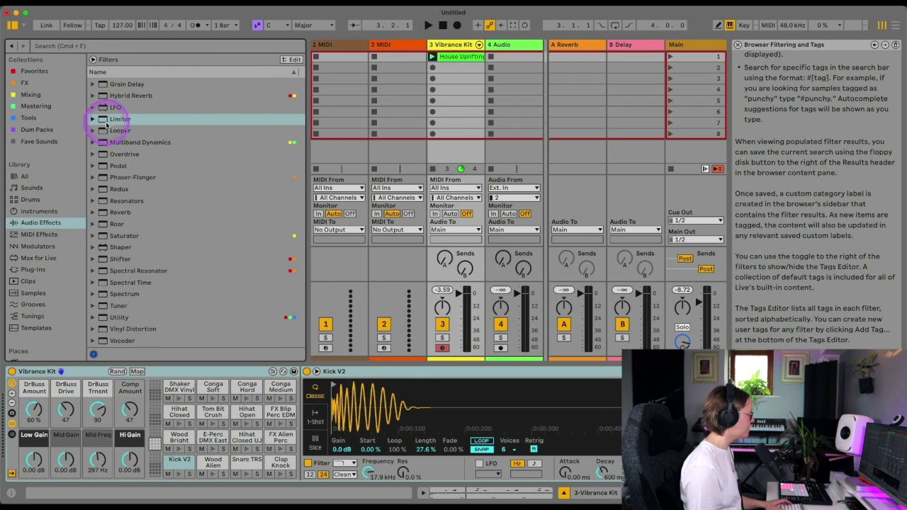
click(39, 212)
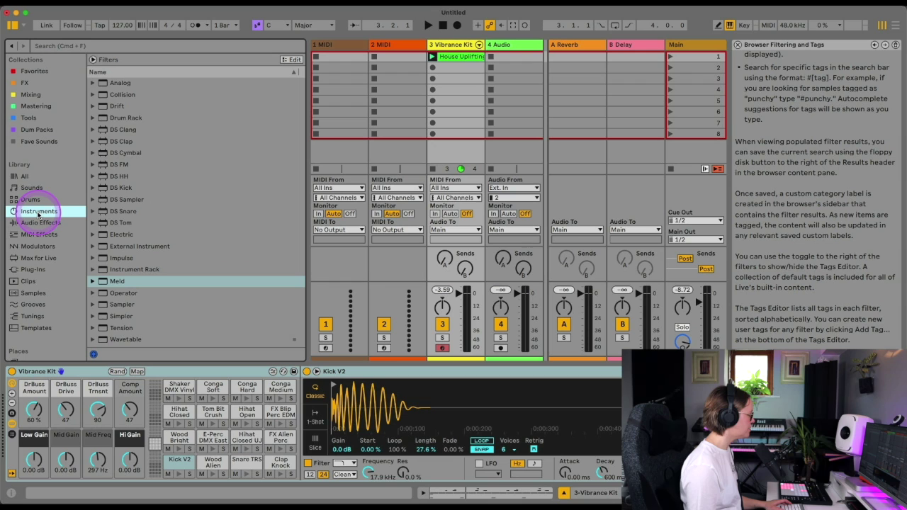
click(33, 292)
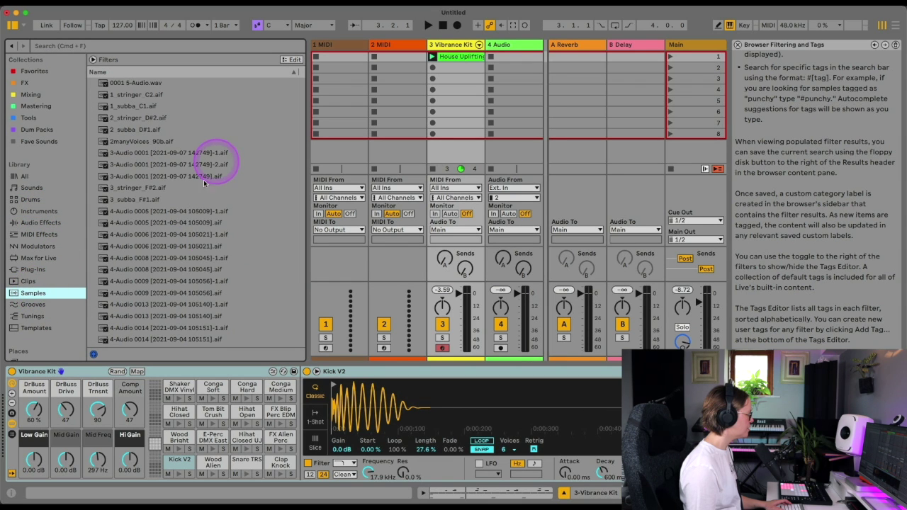
click(172, 246)
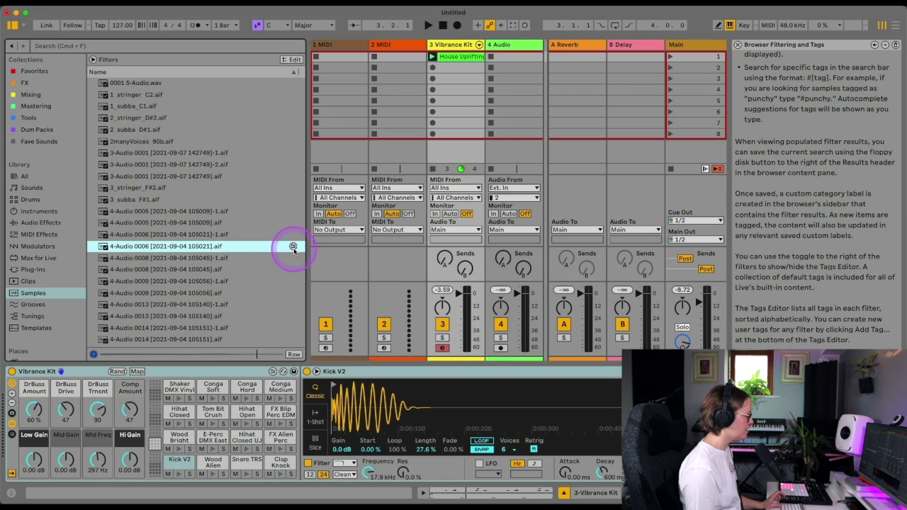
click(293, 247)
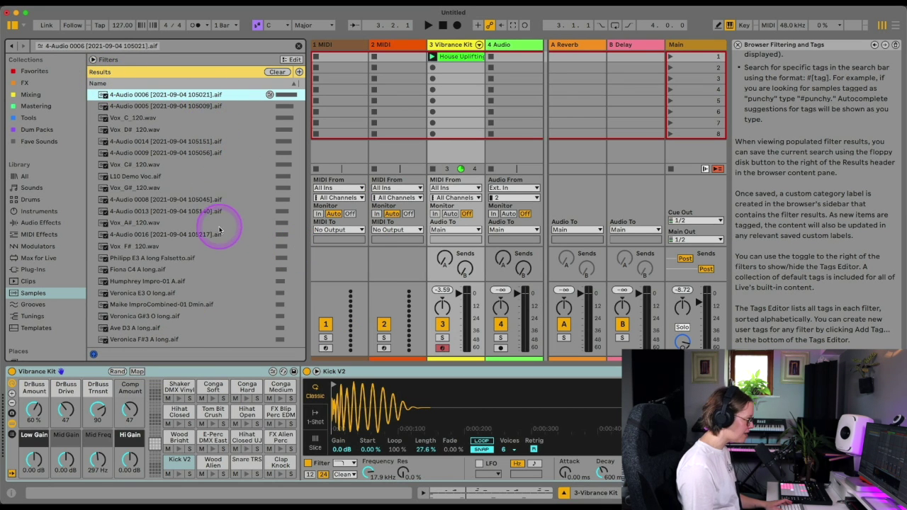
scroll(218, 263, down, 3)
scroll(219, 263, up, 3)
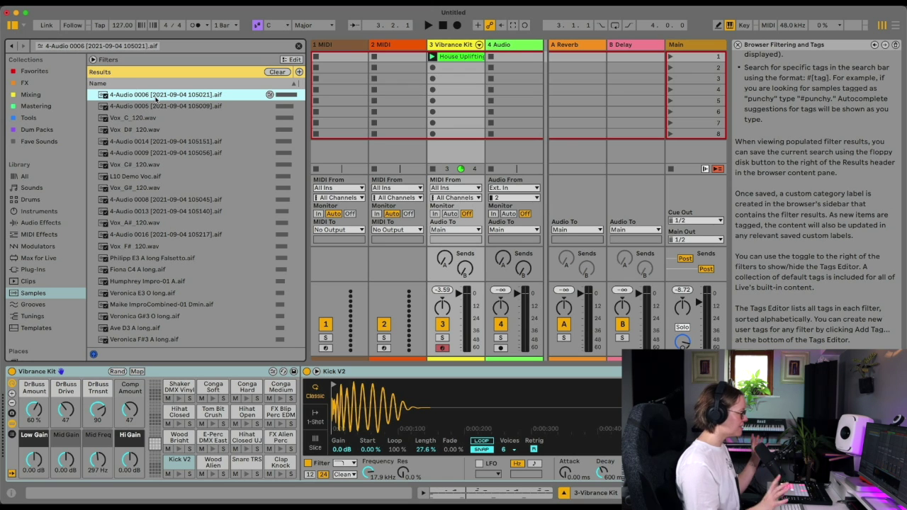
- Preview the similarity results one after another down to Vox_G#_120.wav and compare their similarity bars
drag(156, 99, 160, 111)
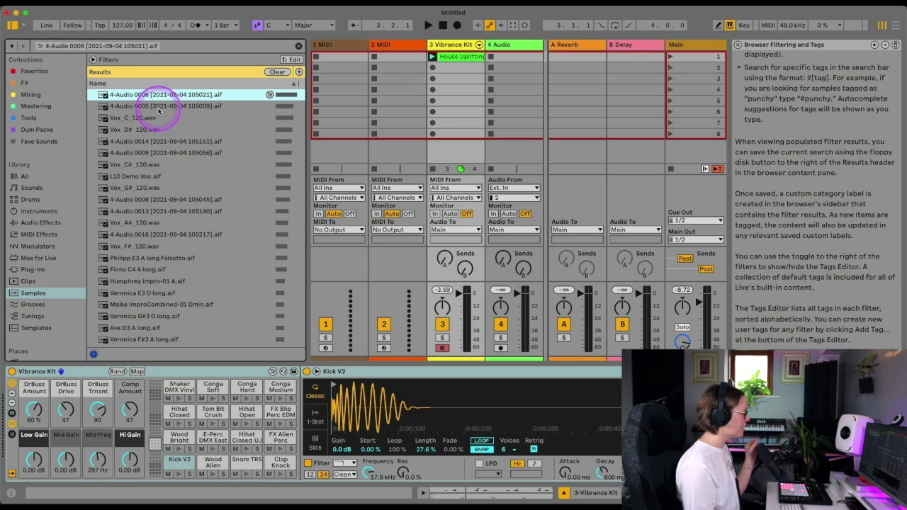
key(Down)
key(Down)
key(Down)
key(Down)
key(Down)
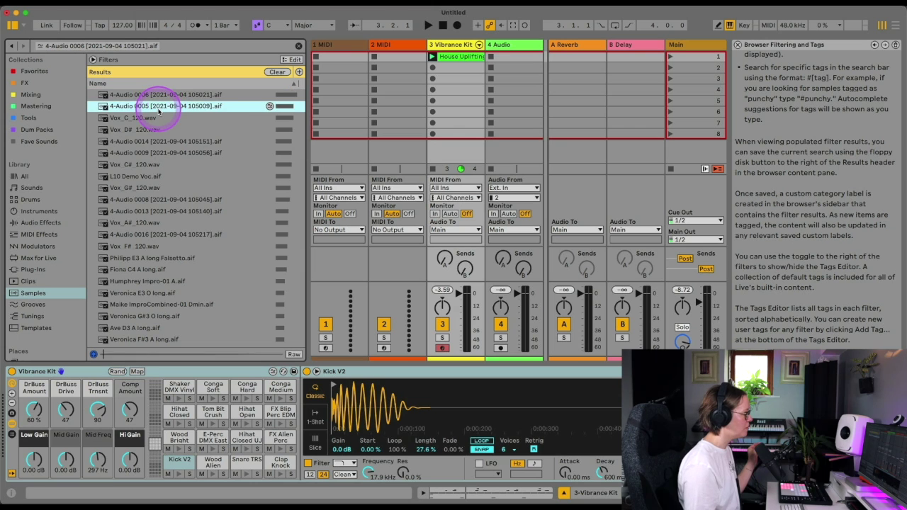
key(Down)
key(Down)
key(Down)
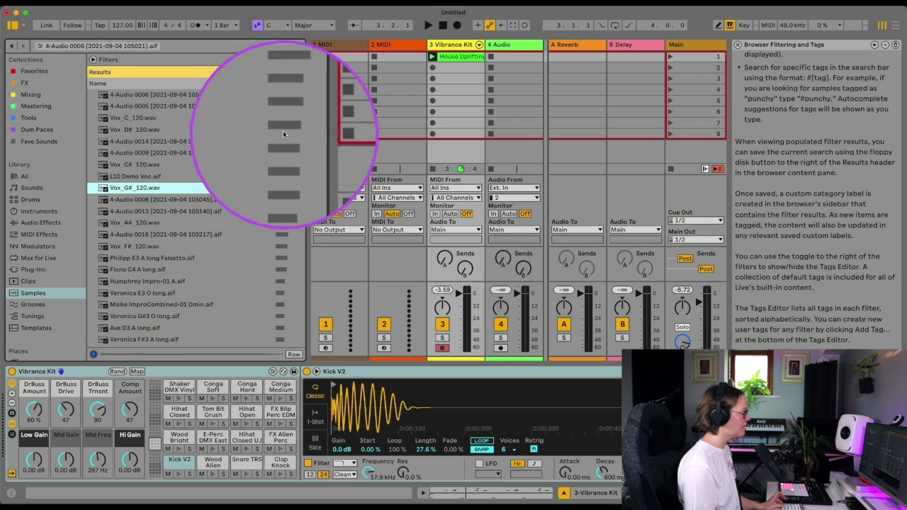
scroll(147, 193, down, 3)
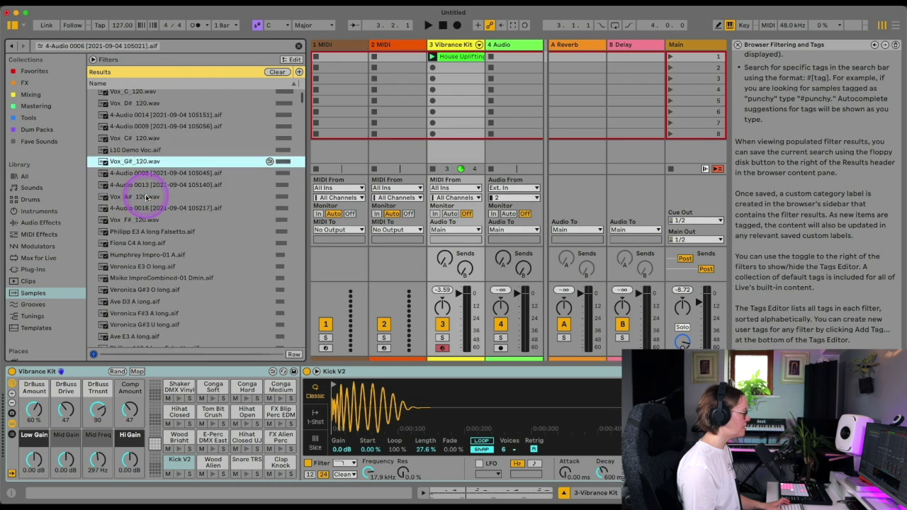
scroll(146, 198, up, 3)
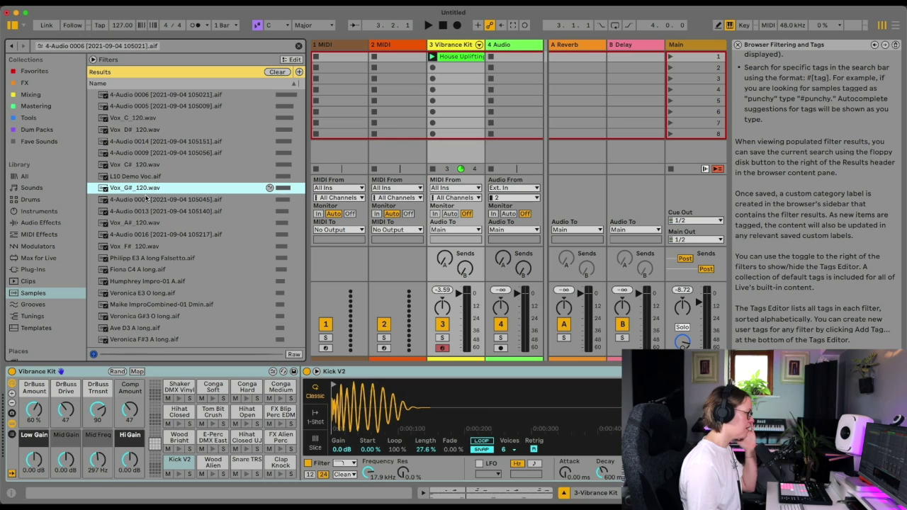
click(277, 72)
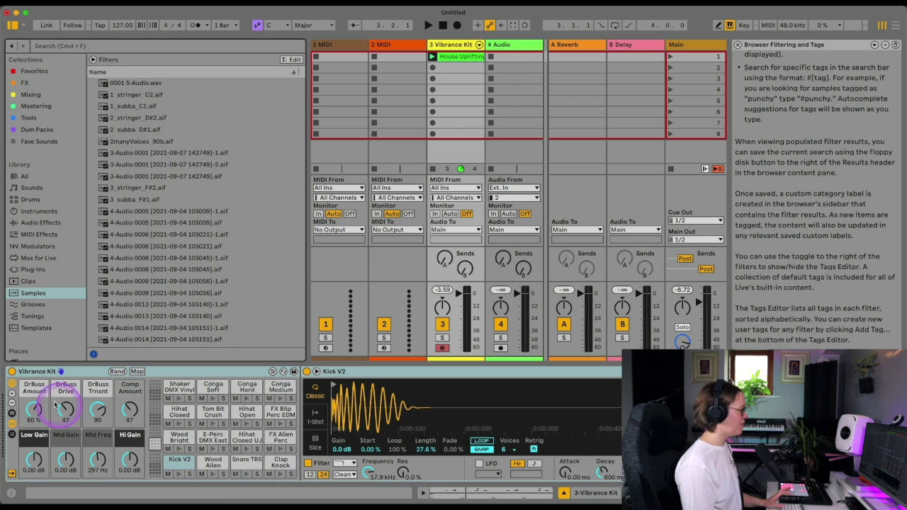
click(184, 221)
key(Down)
key(Down)
key(Down)
key(Down)
key(Down)
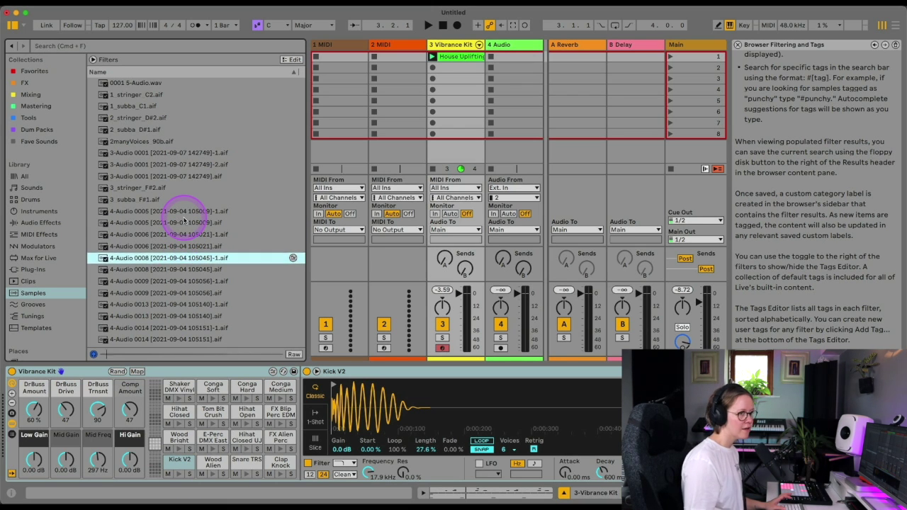
key(Down)
key(Down)
key(Down)
click(246, 423)
click(212, 423)
click(281, 398)
click(204, 423)
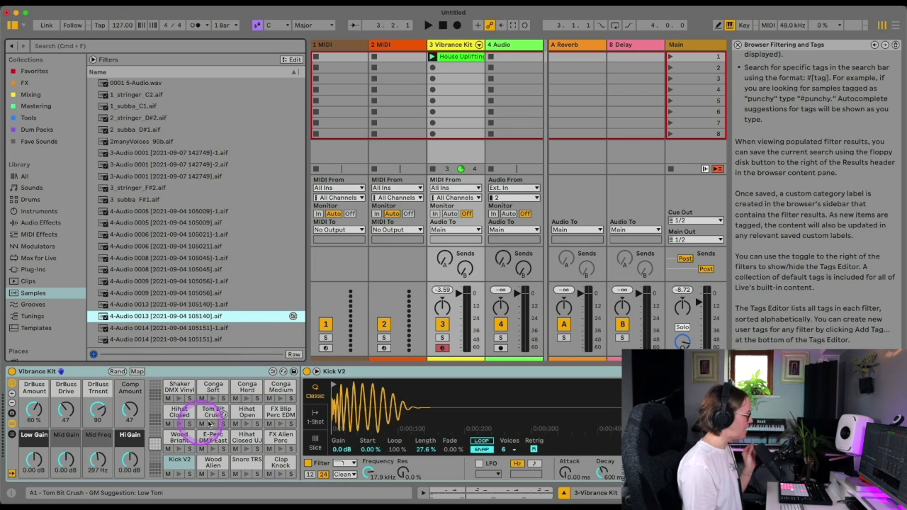
click(279, 399)
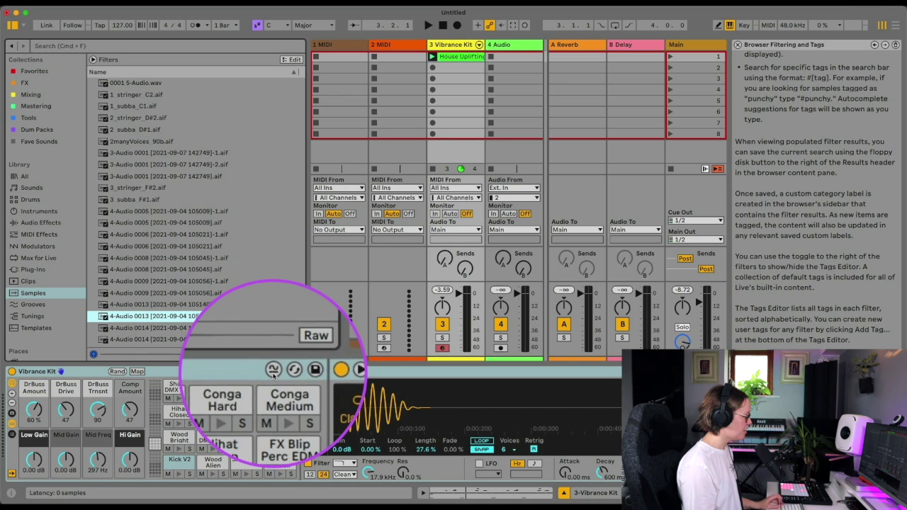
- Show the similar-sample swap controls on the pads of the Vibrance Kit drum rack
click(273, 371)
click(273, 372)
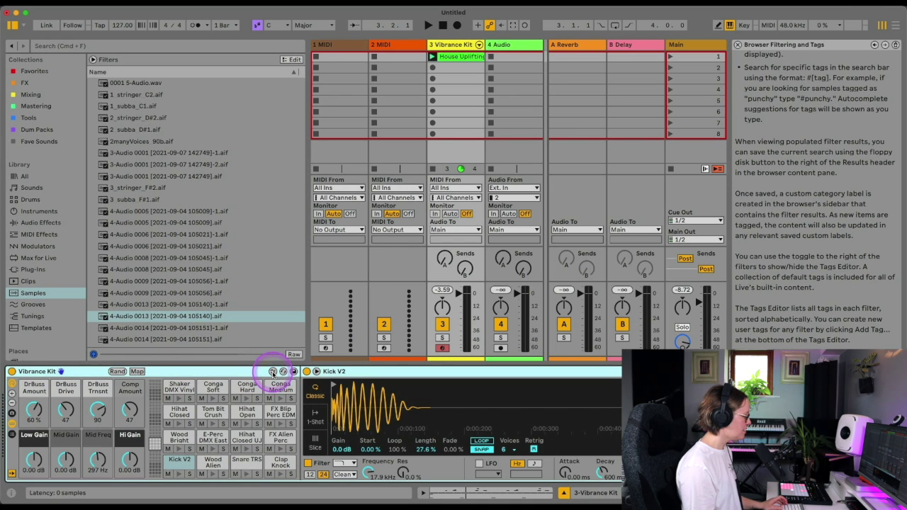
click(189, 476)
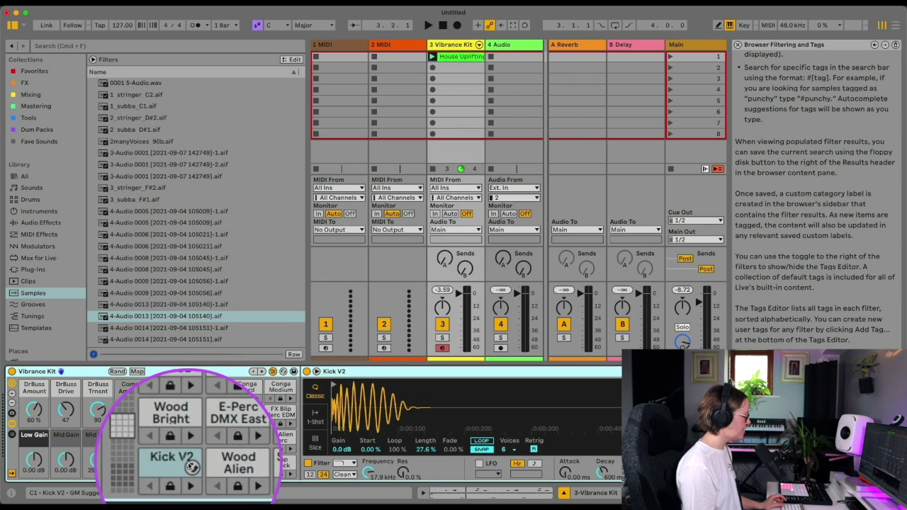
scroll(180, 459, up, 3)
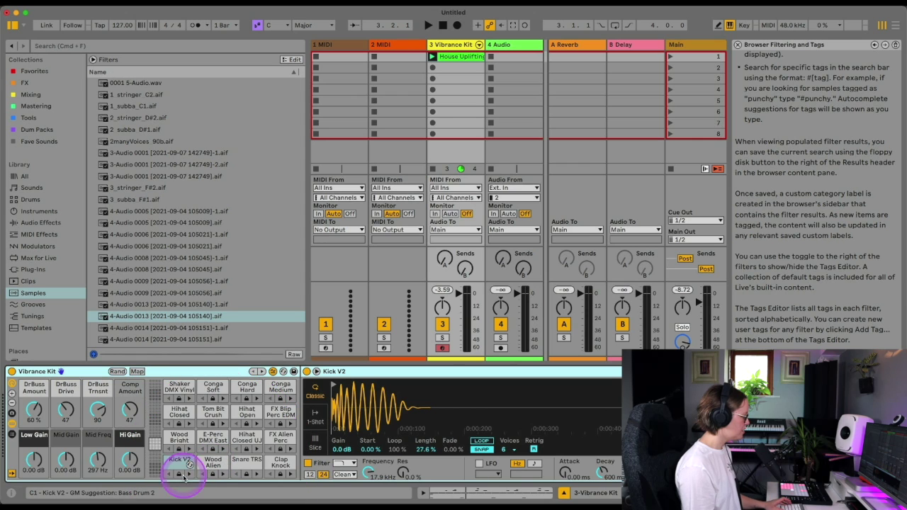
- Swap the Kick V2 pad's sample repeatedly for the next similar kick, auditioning each one
click(190, 476)
click(190, 476)
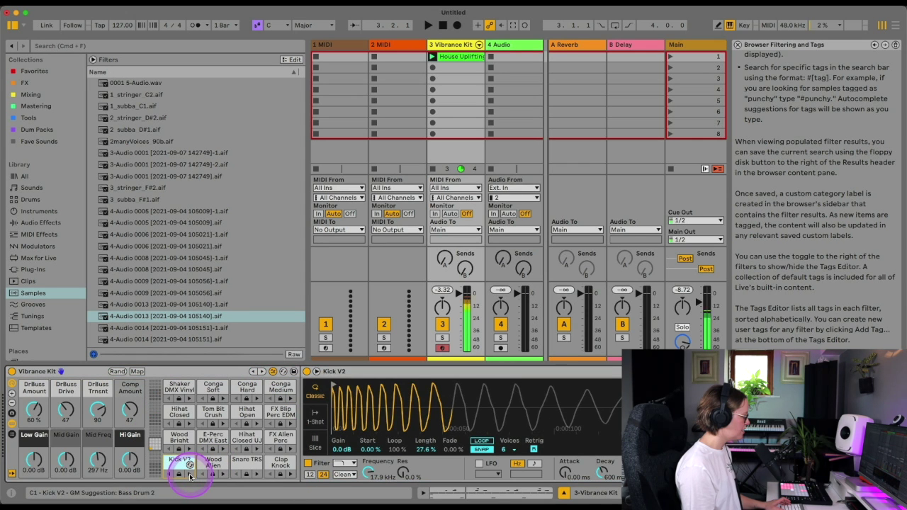
click(190, 476)
click(190, 476)
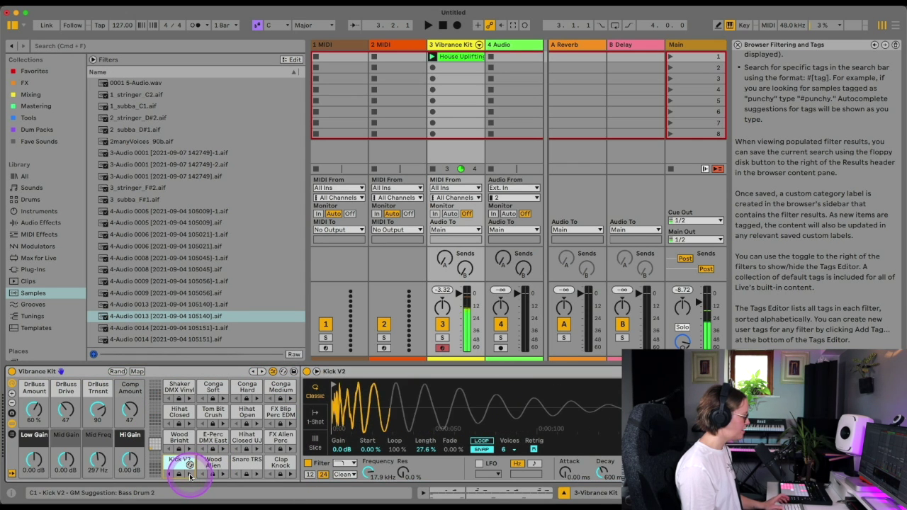
click(190, 476)
click(190, 476)
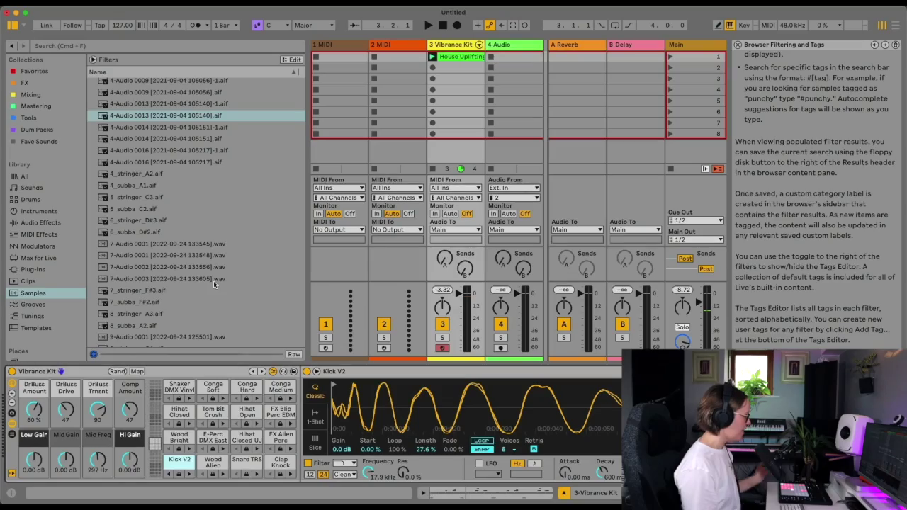
click(190, 476)
click(190, 476)
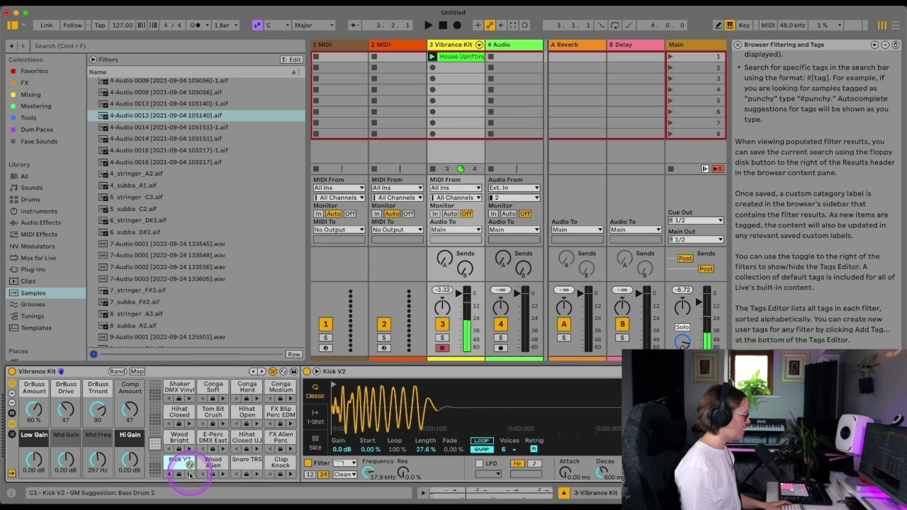
click(190, 476)
click(190, 476)
click(190, 476)
click(190, 476)
click(190, 476)
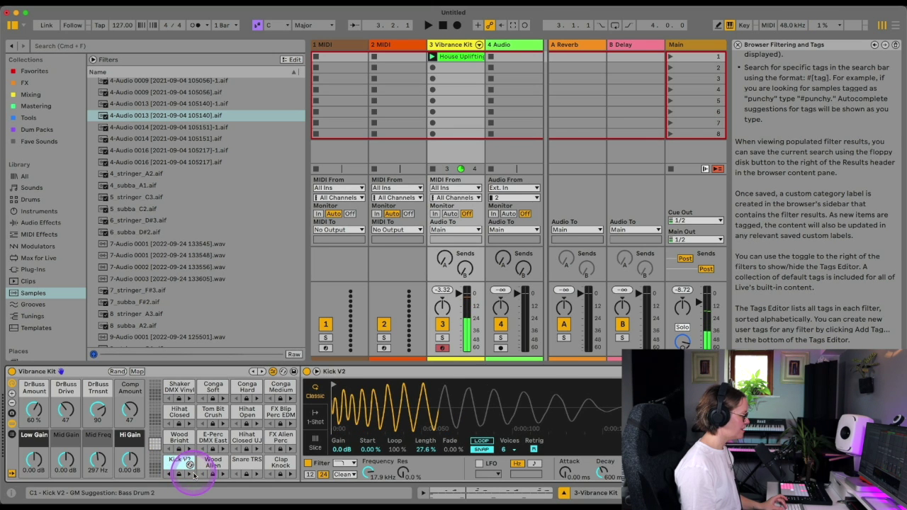
click(190, 476)
- Play the clip to audition the swapped kick, stop playback, and lock the Conga Soft and Conga Medium pads against swapping
key(space)
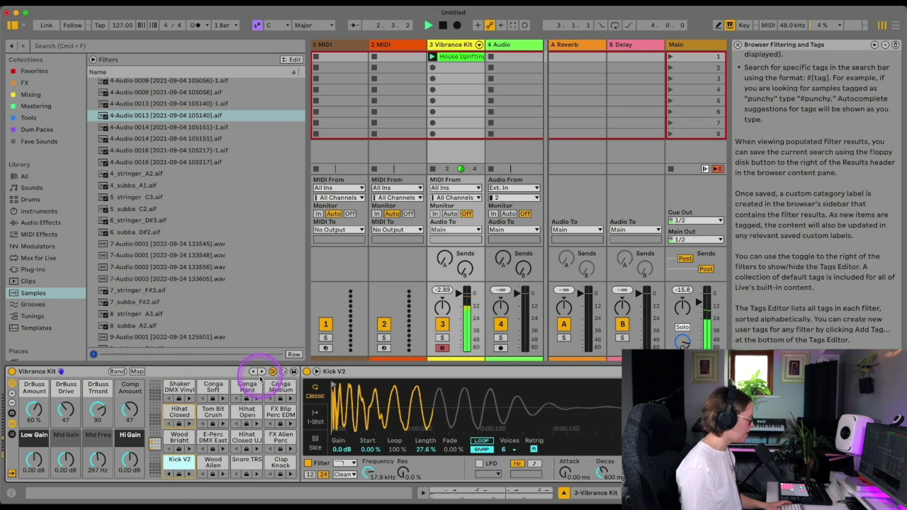
key(space)
click(178, 476)
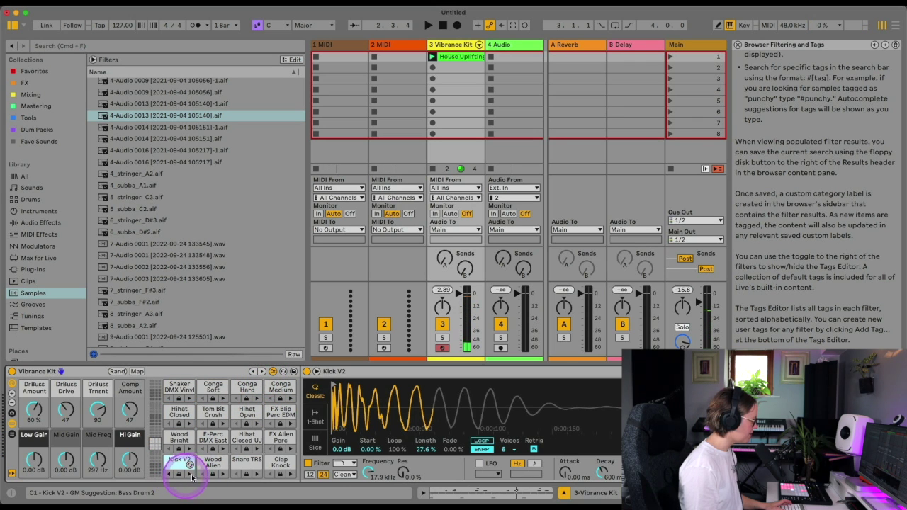
key(space)
click(199, 440)
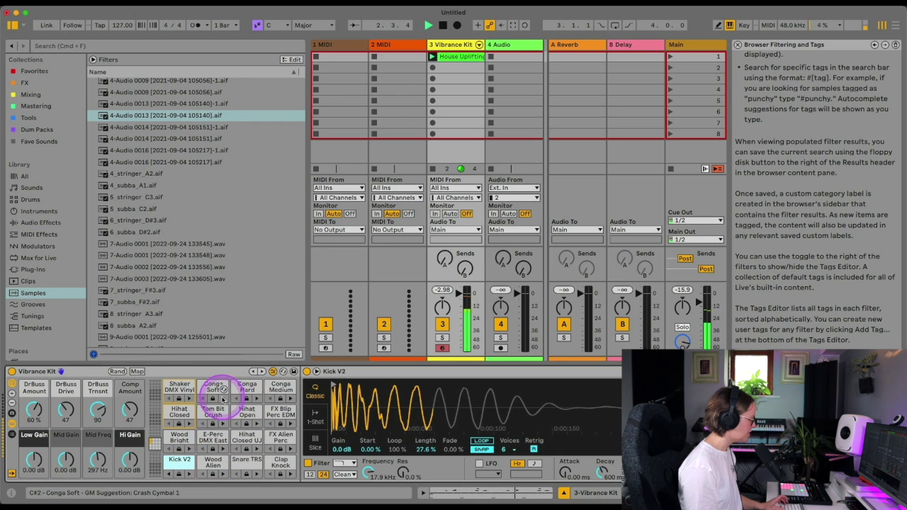
key(space)
click(213, 399)
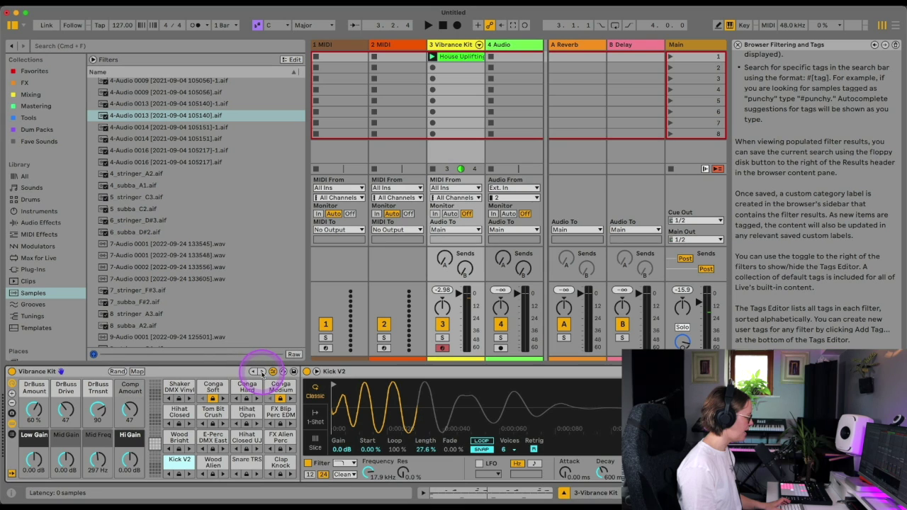
- Play the clip and swap all unlocked pads of the Vibrance Kit for their next similar samples several times
key(space)
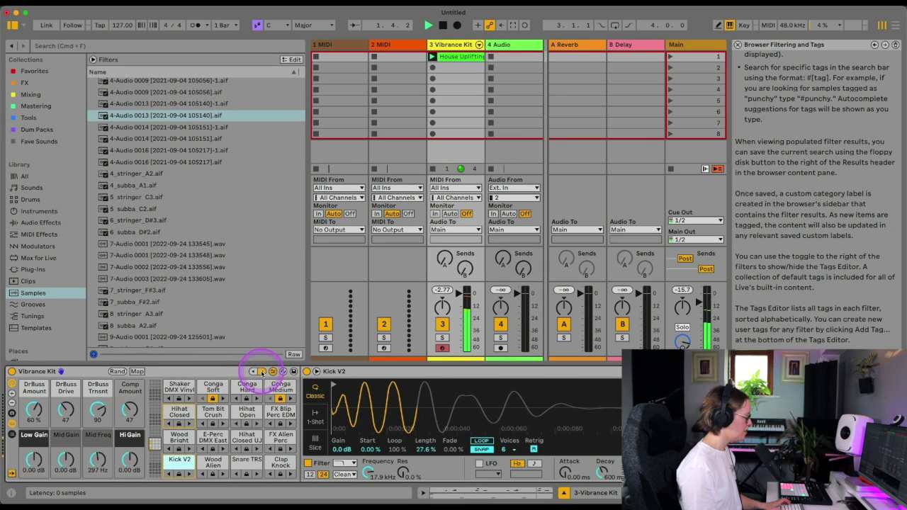
click(261, 372)
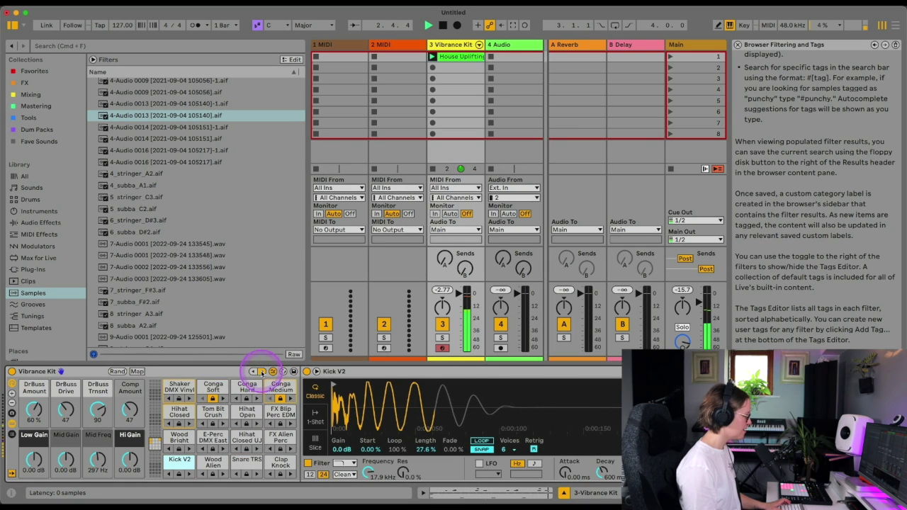
click(261, 372)
click(261, 372)
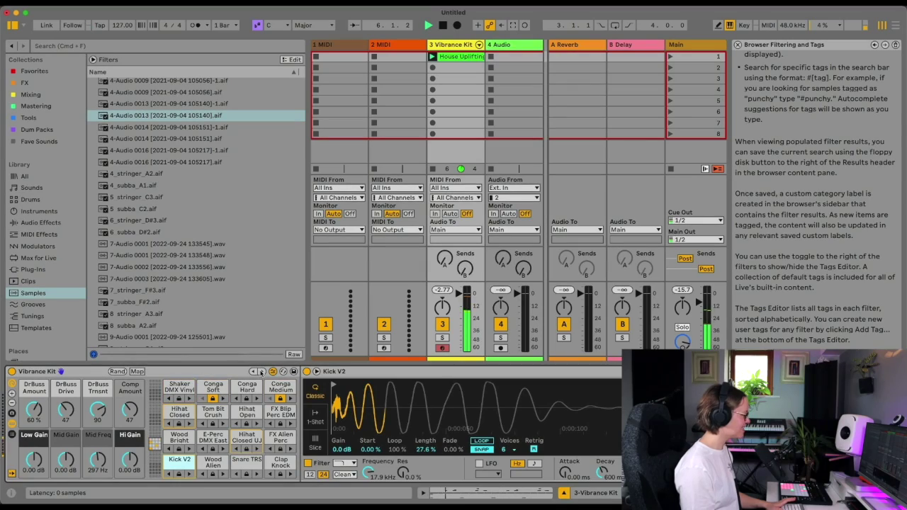
- Swap the Vibrance Kit's unlocked pads to the next and back to the previous similar samples, then stop playback with the Kick V2 pad selected
click(262, 372)
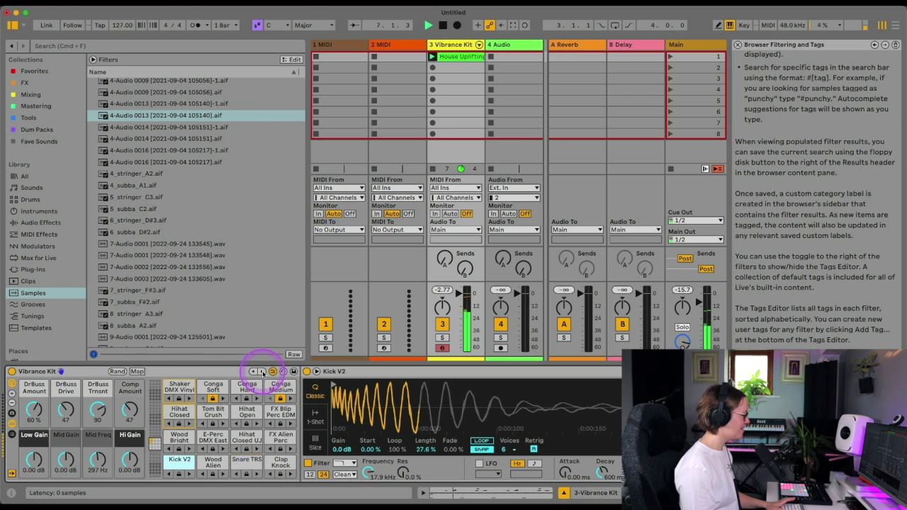
click(253, 372)
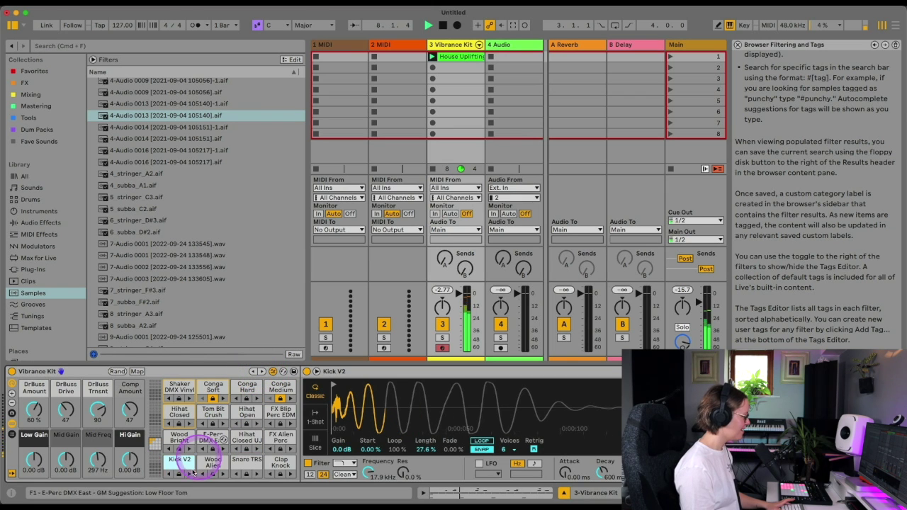
click(181, 479)
click(176, 469)
key(space)
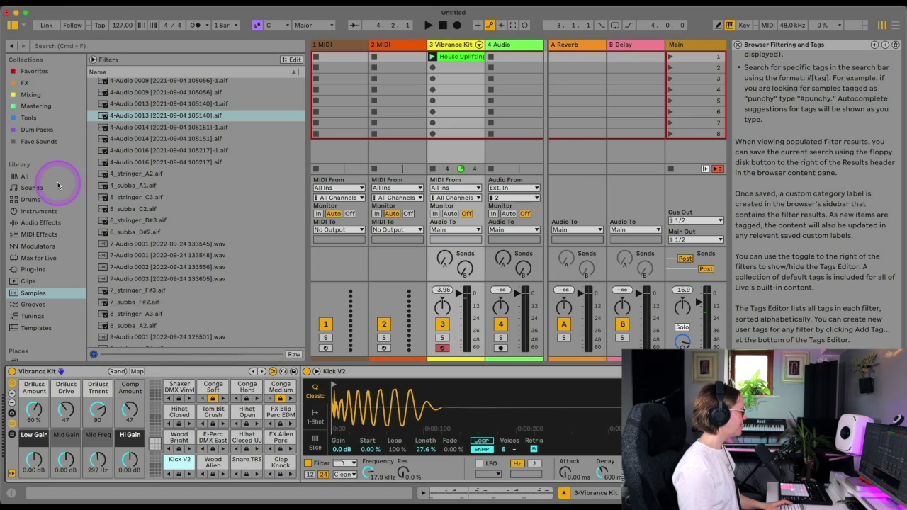
- Look through the Samples list in the browser, then view the Instruments and Audio Effects categories
scroll(61, 178, down, 5)
scroll(61, 182, up, 5)
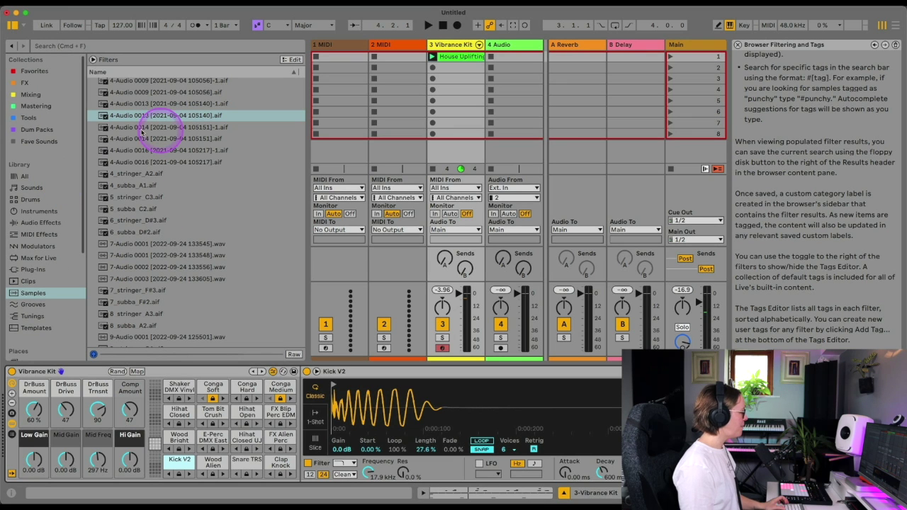
click(117, 45)
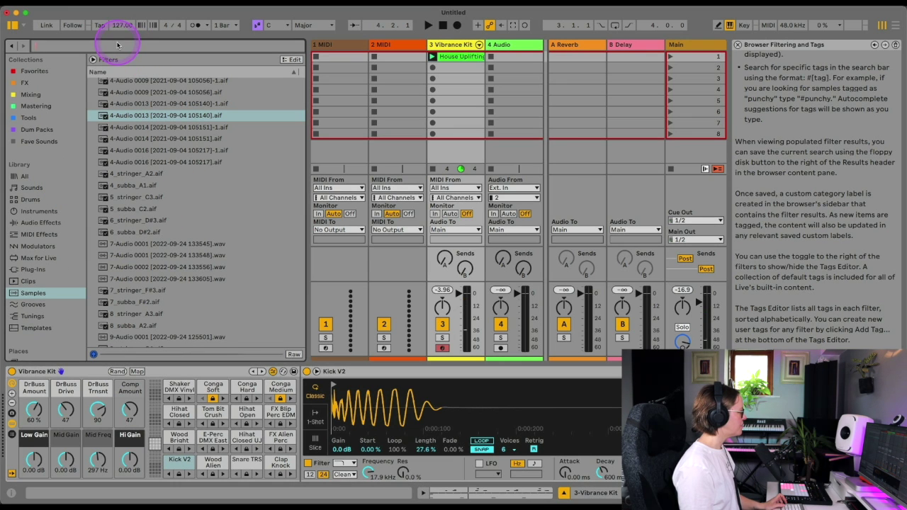
scroll(227, 181, up, 5)
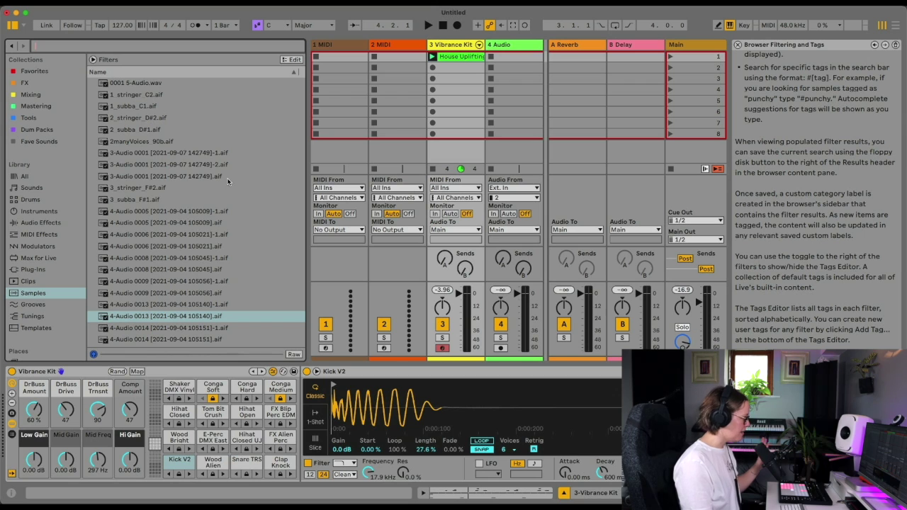
click(60, 212)
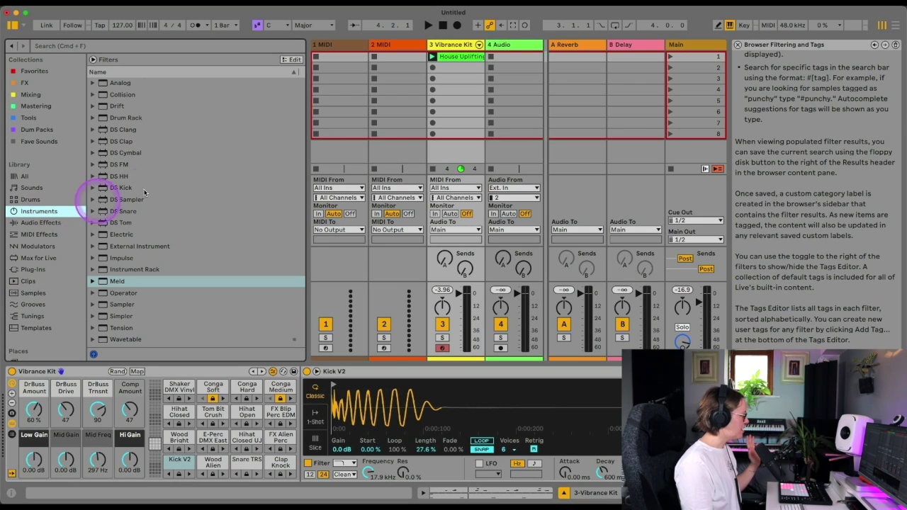
click(41, 224)
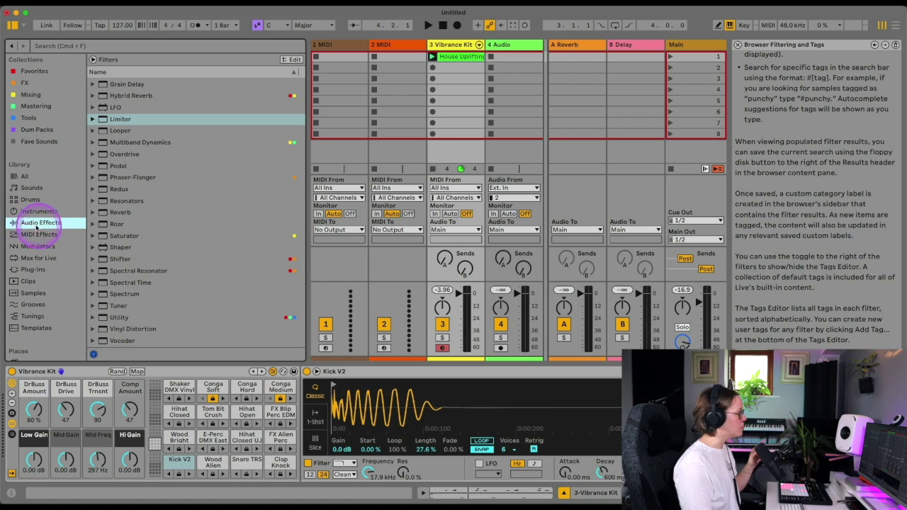
- View the collection colour options for the Pedal and Limiter audio effects without assigning any
right_click(222, 200)
right_click(222, 170)
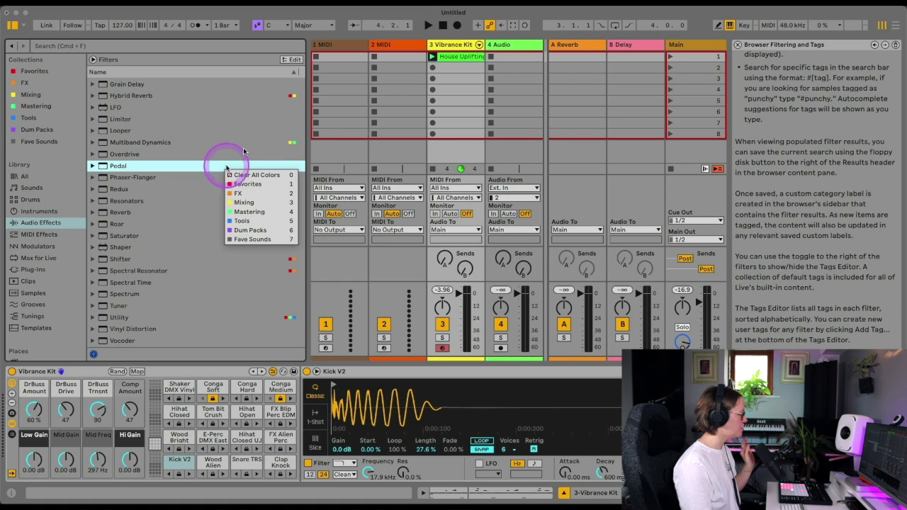
right_click(253, 126)
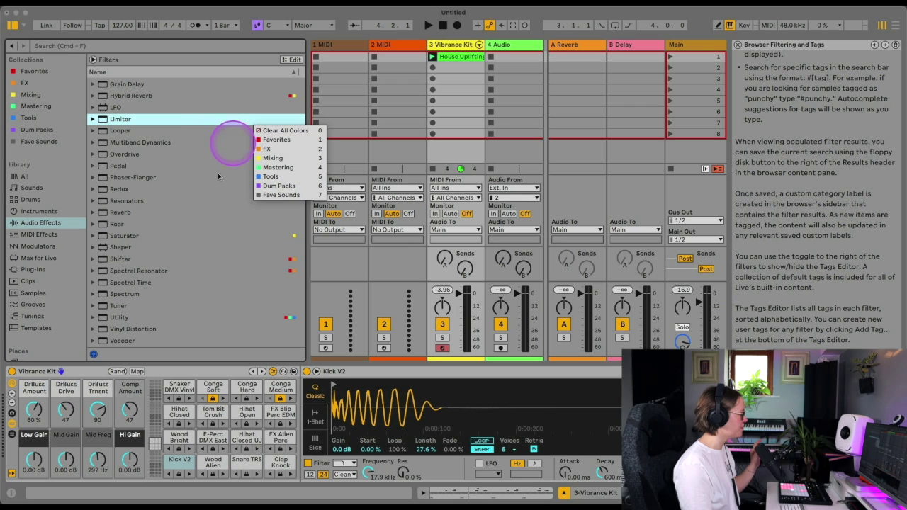
click(207, 217)
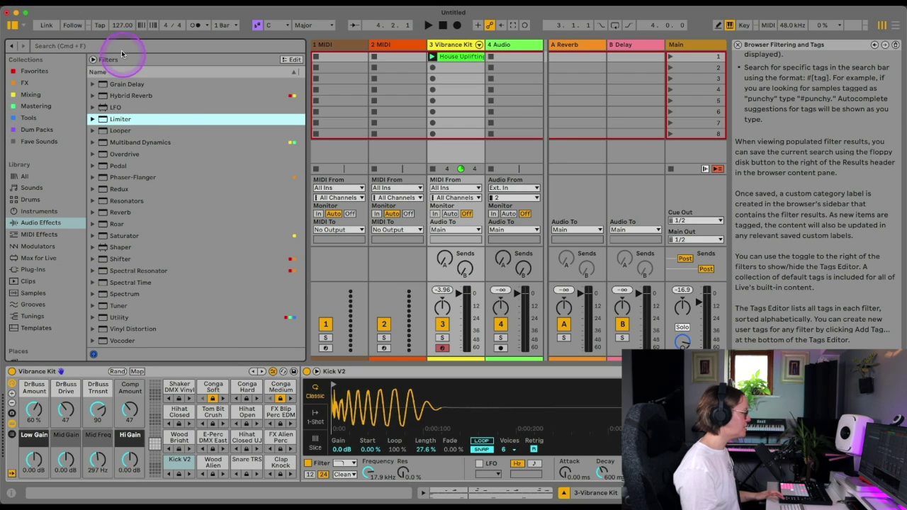
- Expand the browser filters for the Audio Effects category and briefly play the clip
click(97, 58)
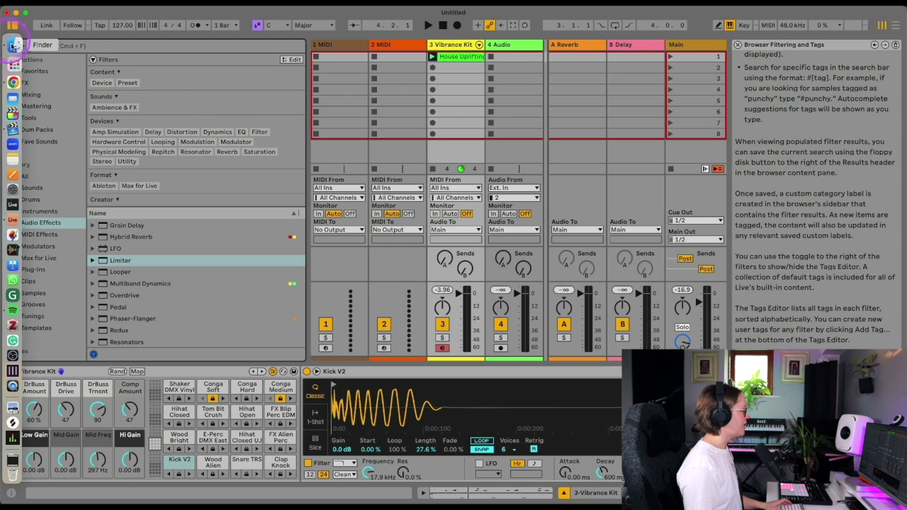
click(9, 47)
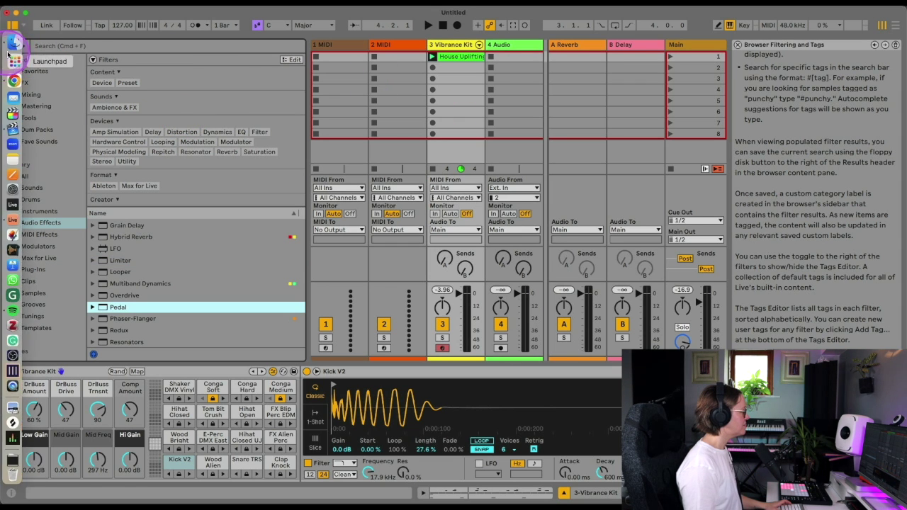
key(space)
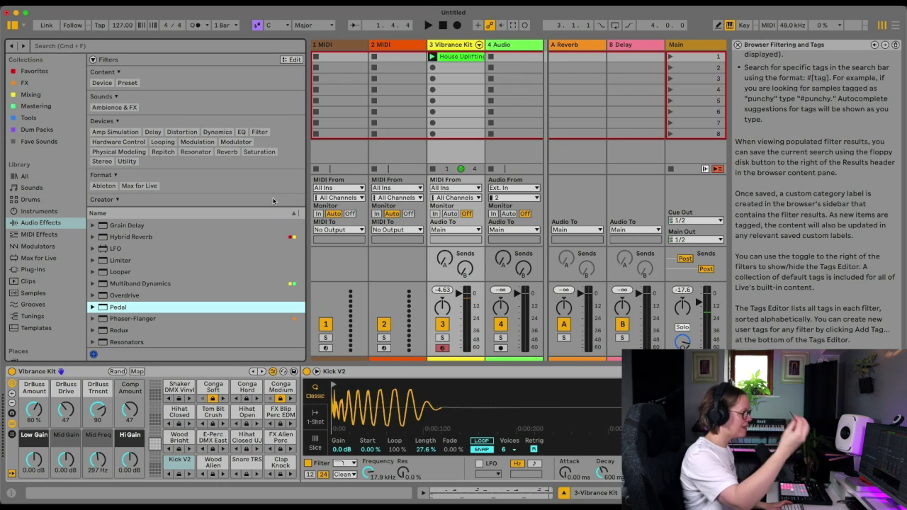
- Search the whole library for "cc con" and load the CC Control device in front of the Vibrance Kit
click(13, 27)
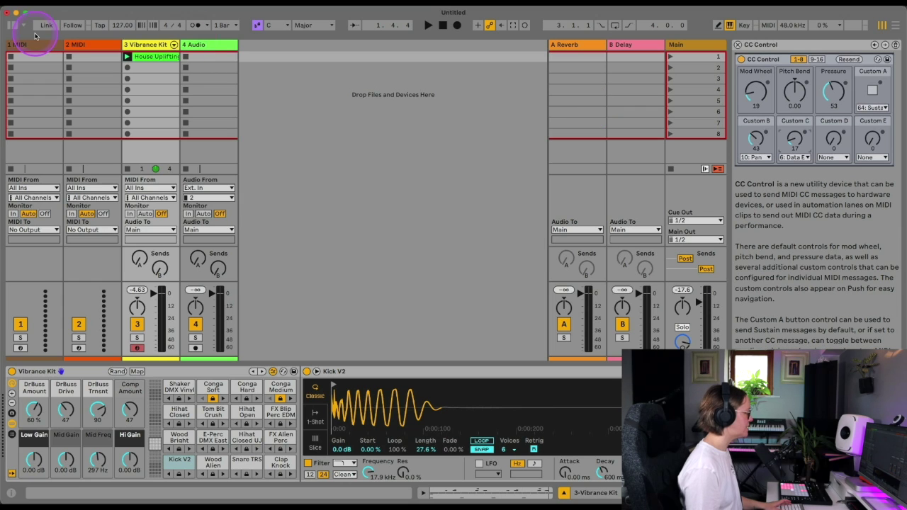
click(11, 27)
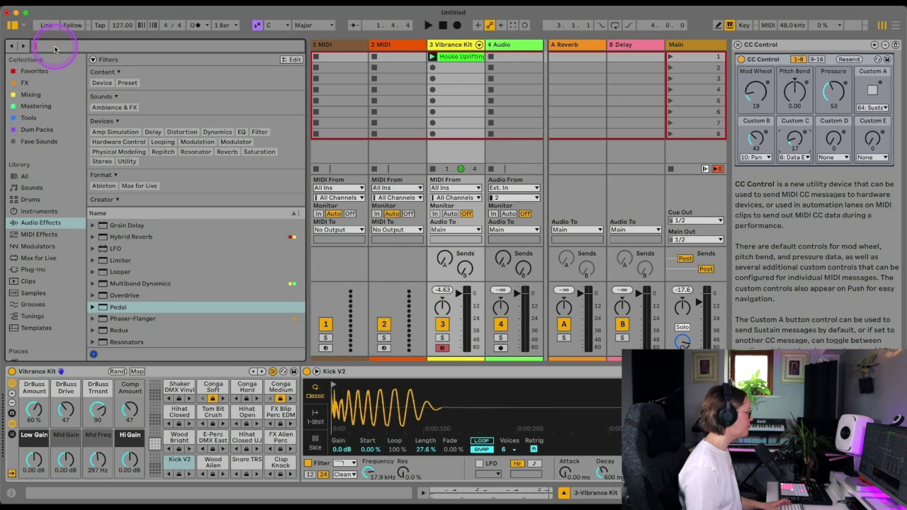
click(32, 176)
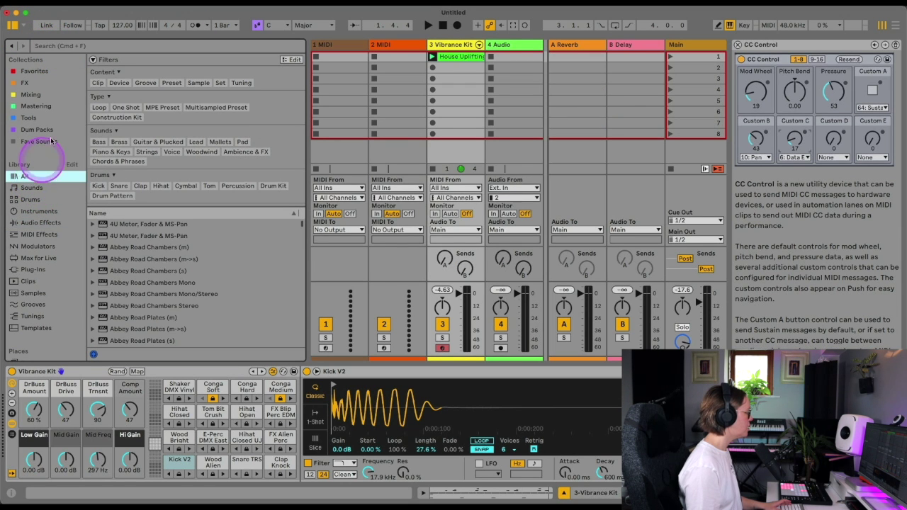
click(39, 46)
text(cc)
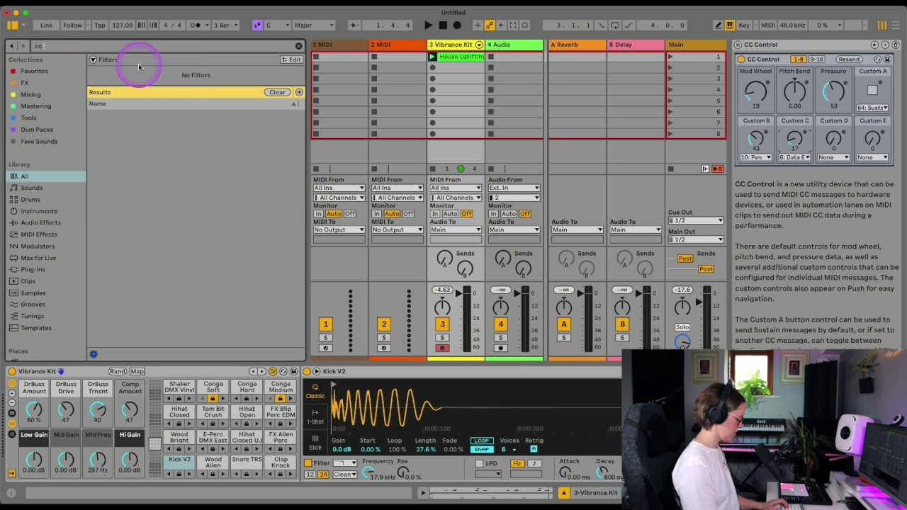
text( c con)
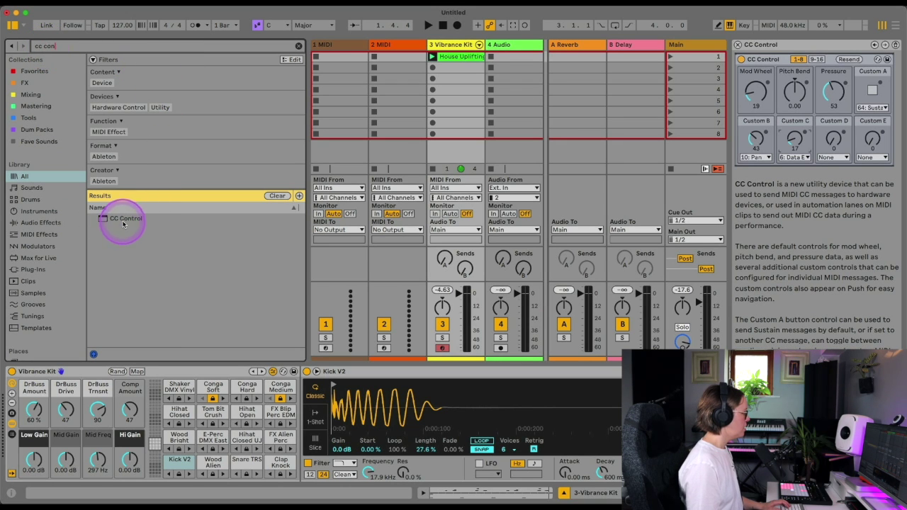
double_click(123, 220)
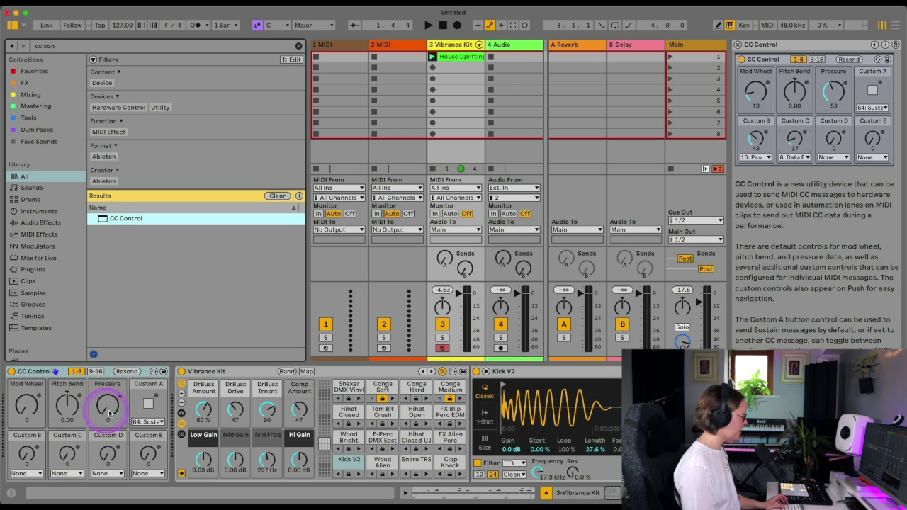
- Look through the MIDI CC assignments available for Custom A in CC Control, leaving 64: Sustain Pedal assigned
click(146, 422)
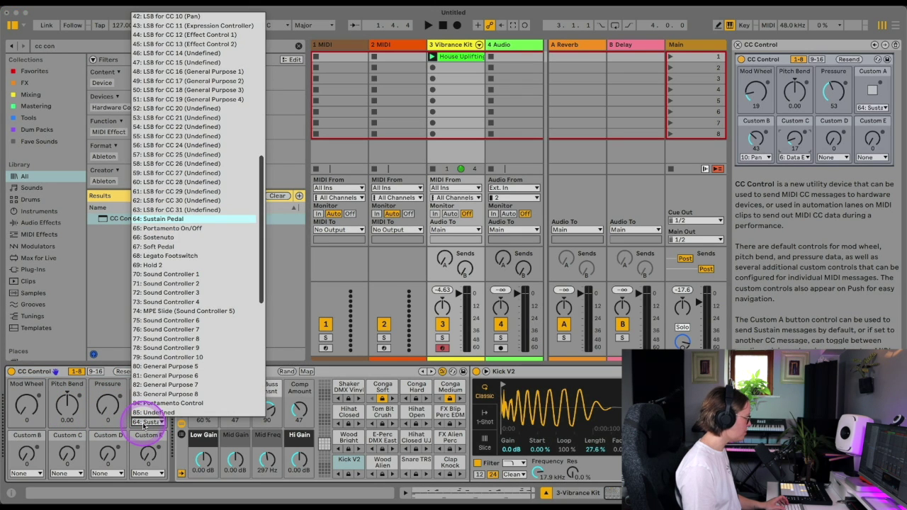
click(145, 423)
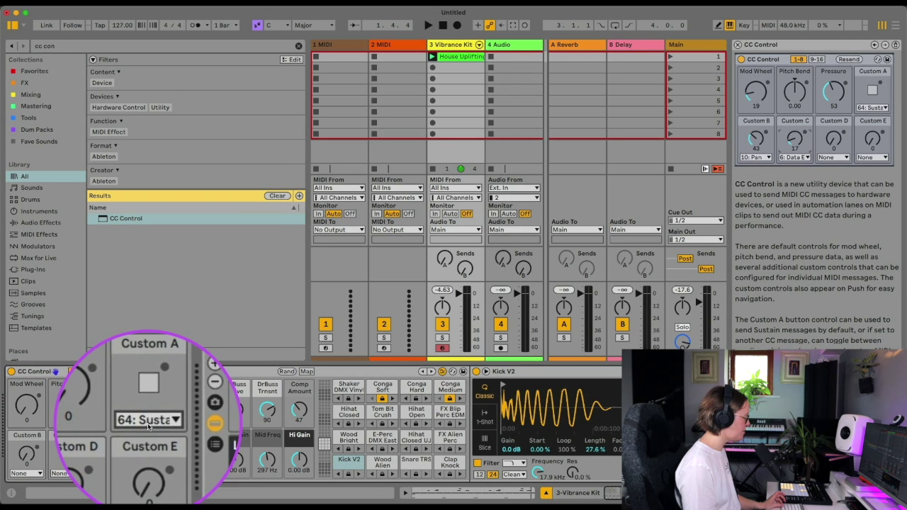
click(147, 422)
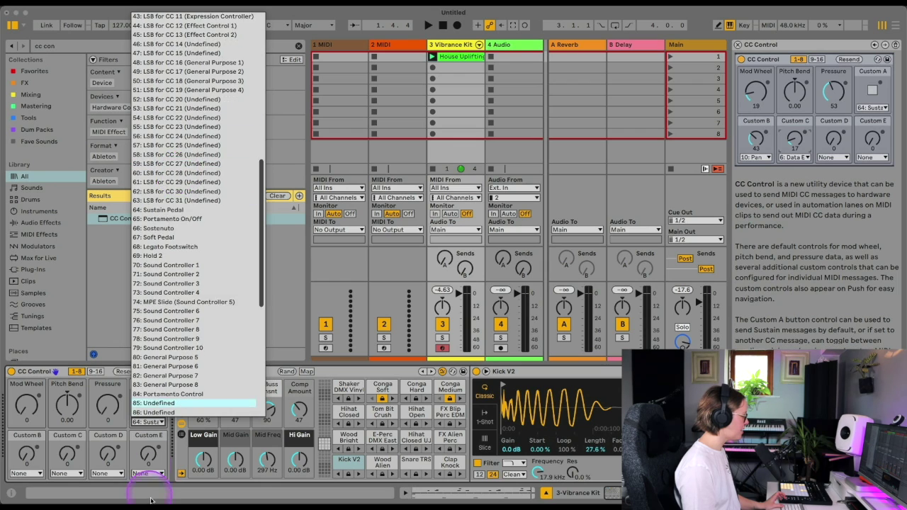
click(162, 461)
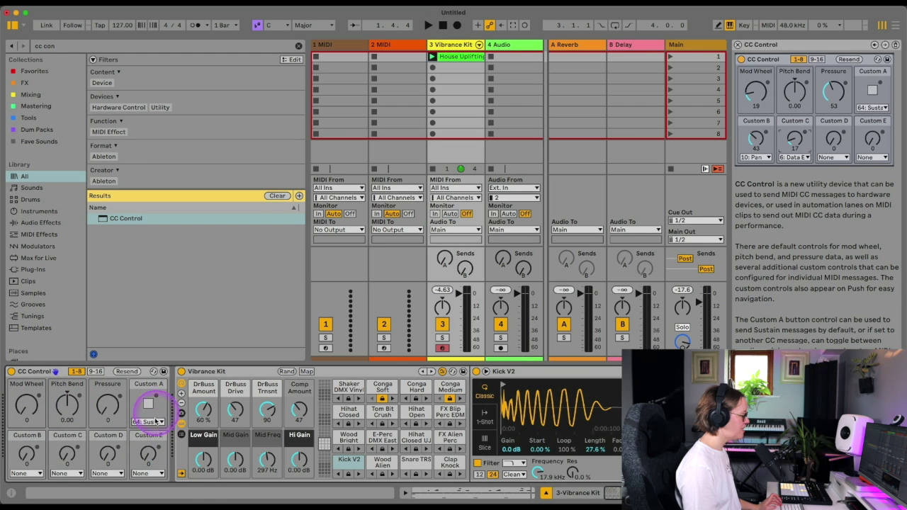
- Switch CC Control back and forth between its 1-8 and 9-16 control banks
click(95, 372)
click(76, 371)
click(95, 371)
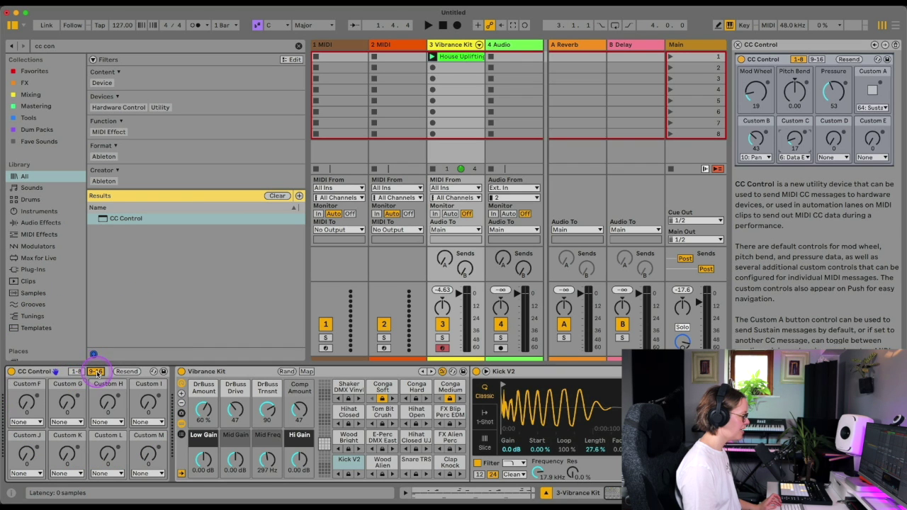
click(76, 371)
click(95, 371)
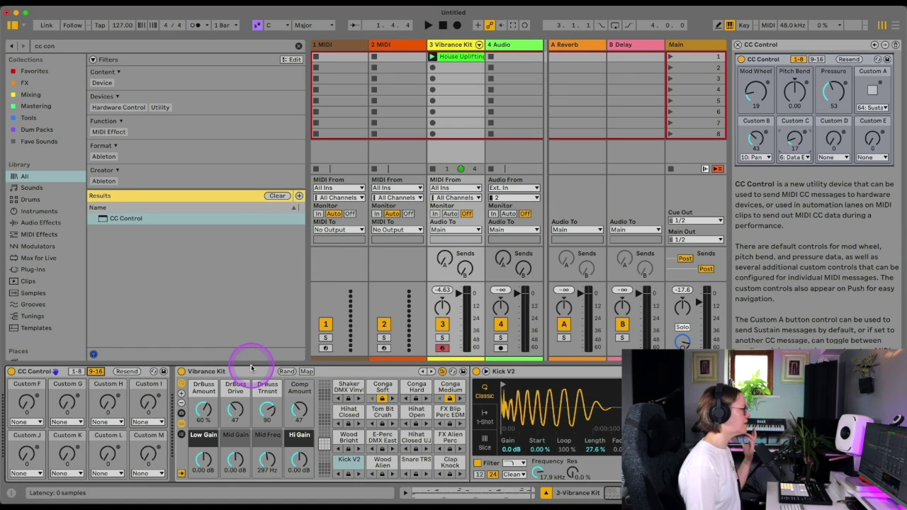
- Clear the search and hide the browser, and delete the CC Control device from the Vibrance Kit track
click(299, 47)
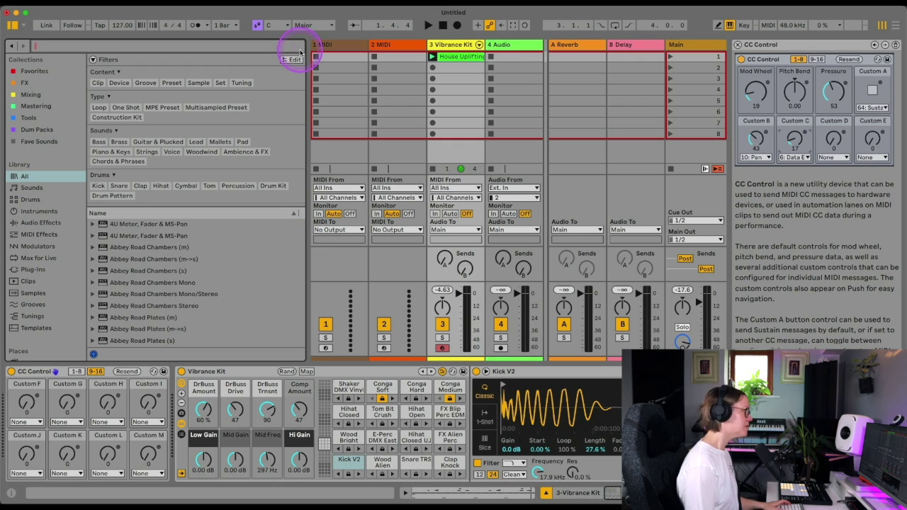
click(11, 27)
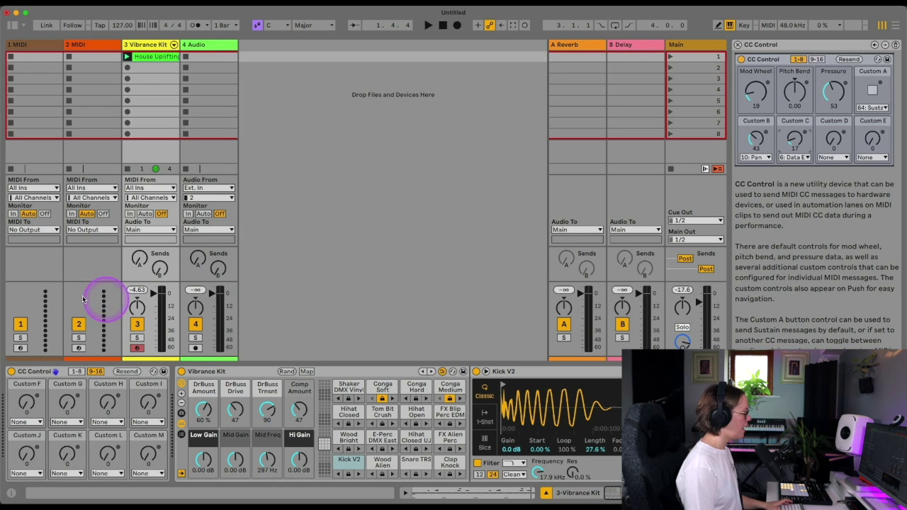
click(39, 370)
key(Delete)
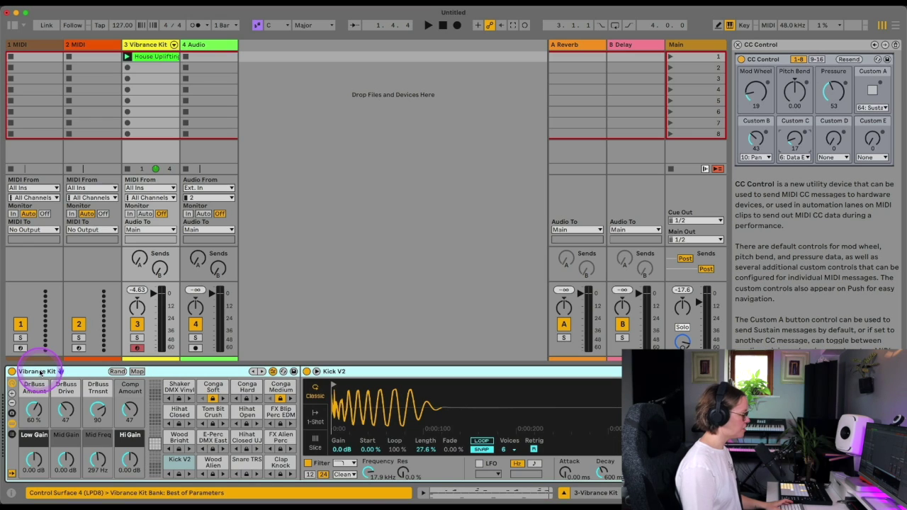
- Go to the Keyboard Navigation help page and enable Use Tab Key to Move Focus
click(885, 45)
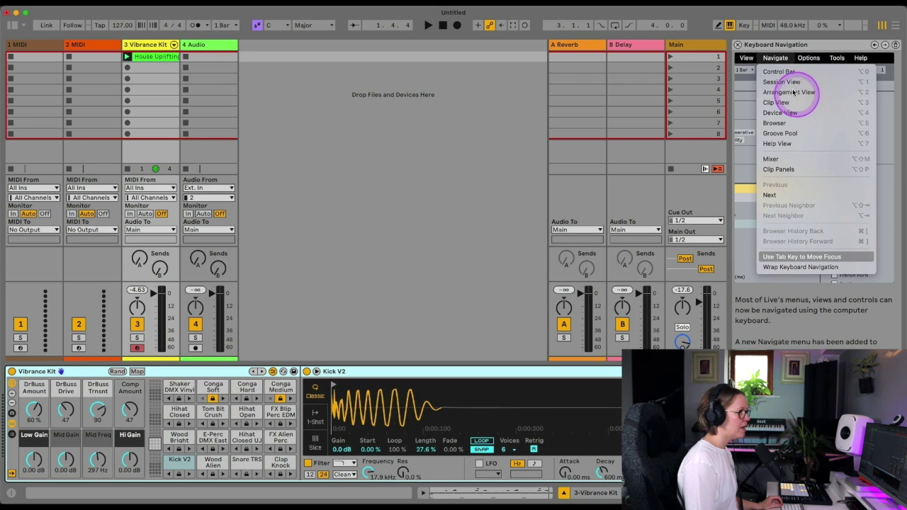
click(187, 10)
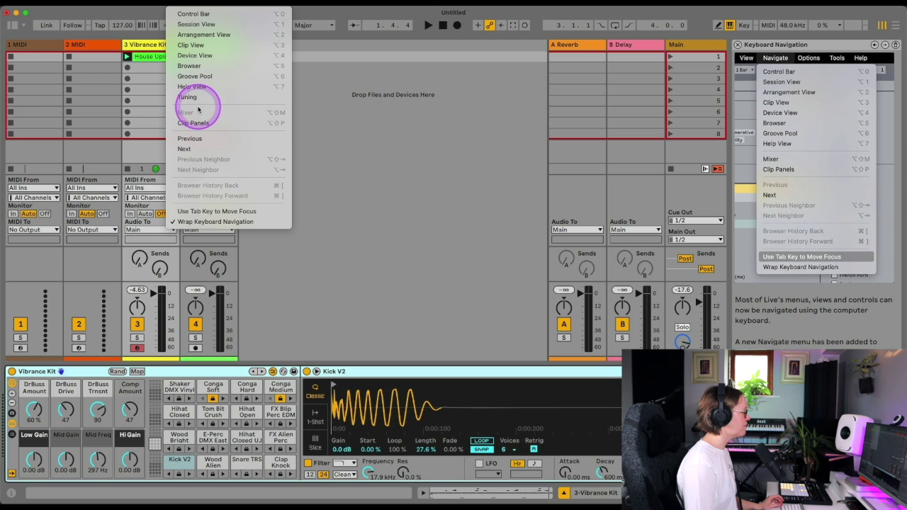
click(216, 214)
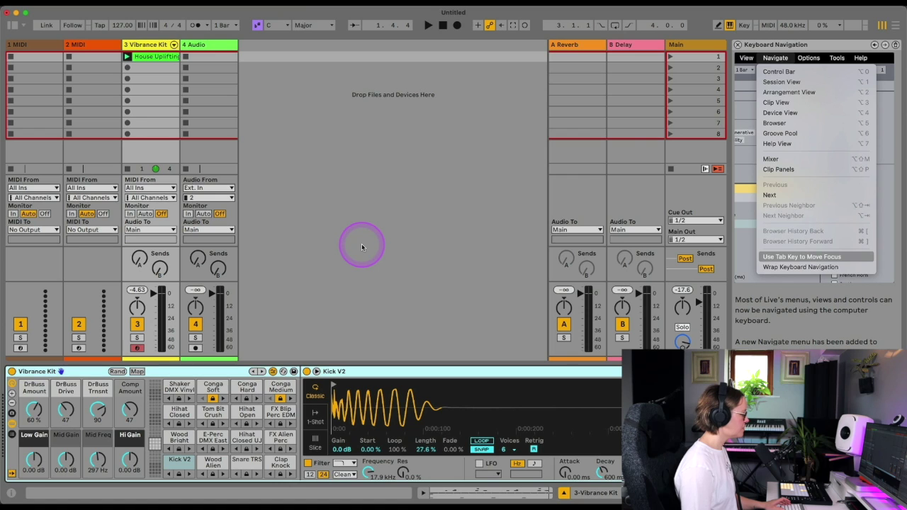
- Move the keyboard focus through the Vibrance Kit's macro controls and read the focus shortcuts on the Keyboard Navigation help page
key(Tab)
key(Tab)
key(Tab)
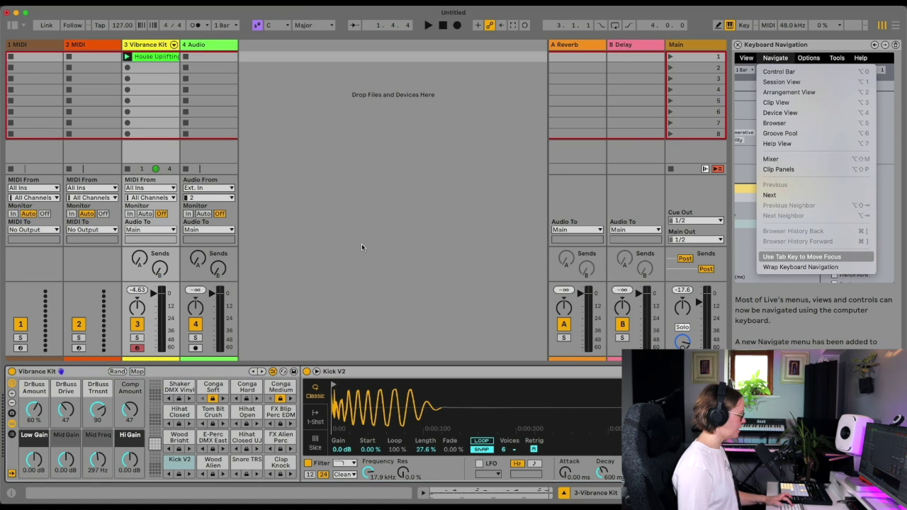
click(68, 409)
key(Tab)
key(Tab)
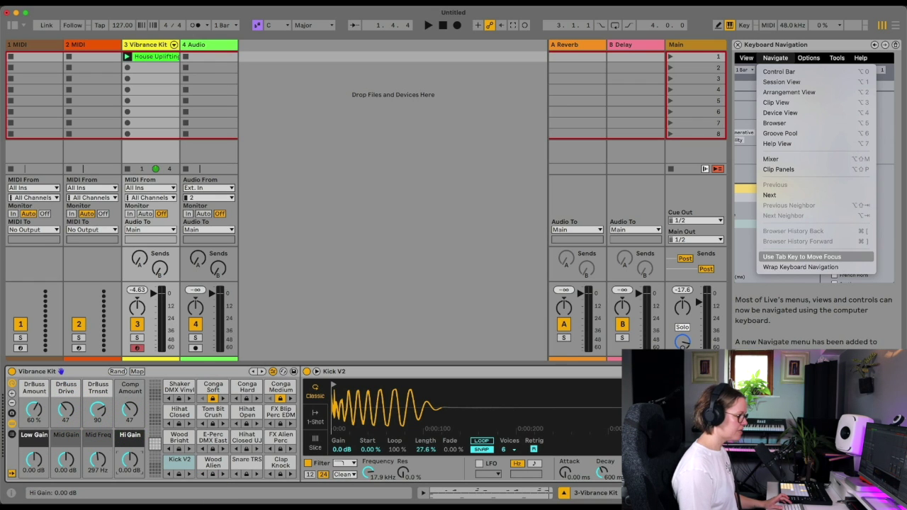
scroll(815, 212, down, 5)
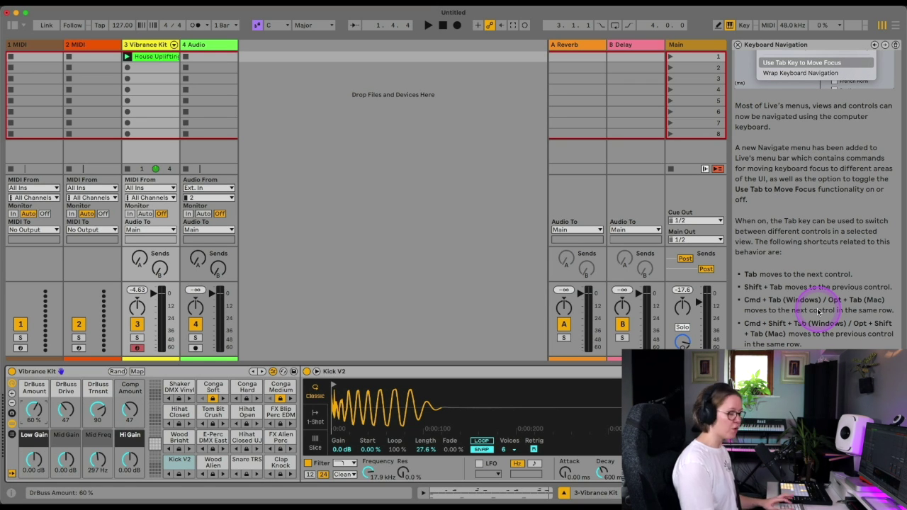
- Read further through the Keyboard Navigation help page and turn off Use Tab Key to Move Focus
scroll(802, 345, down, 5)
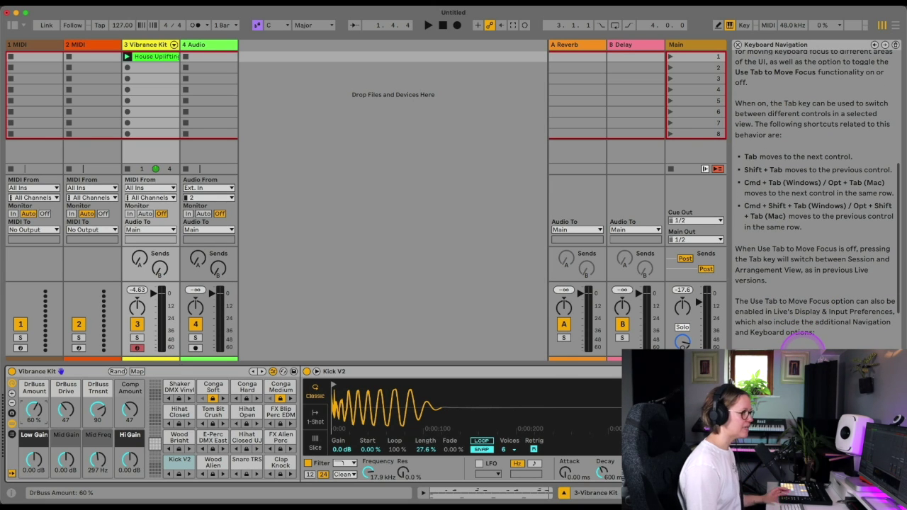
scroll(815, 283, down, 8)
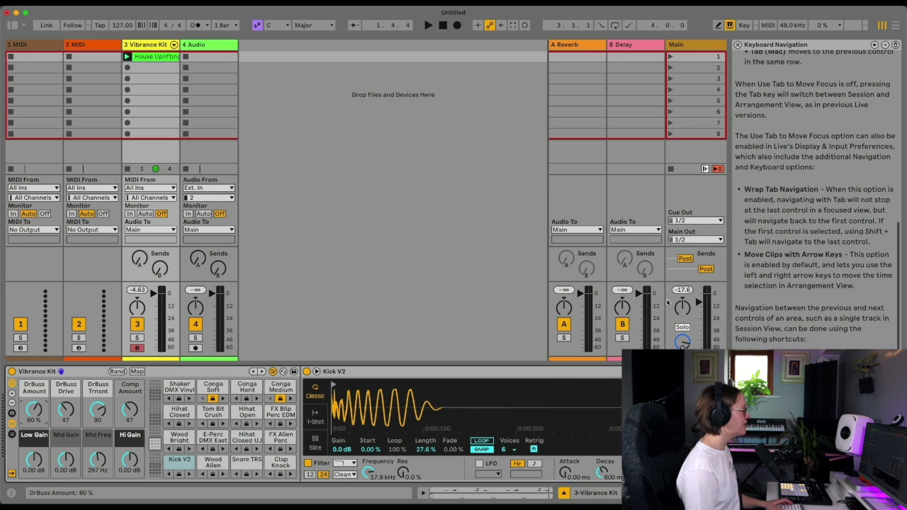
click(176, 10)
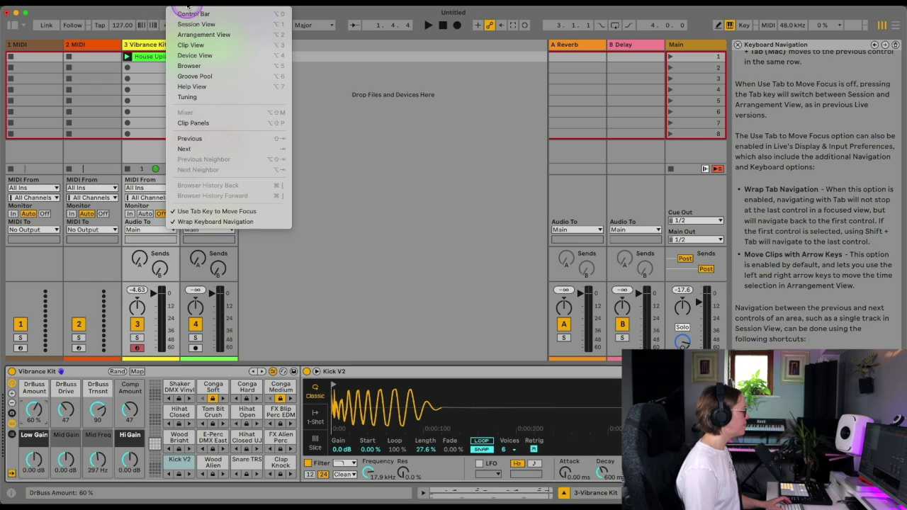
click(189, 211)
click(177, 9)
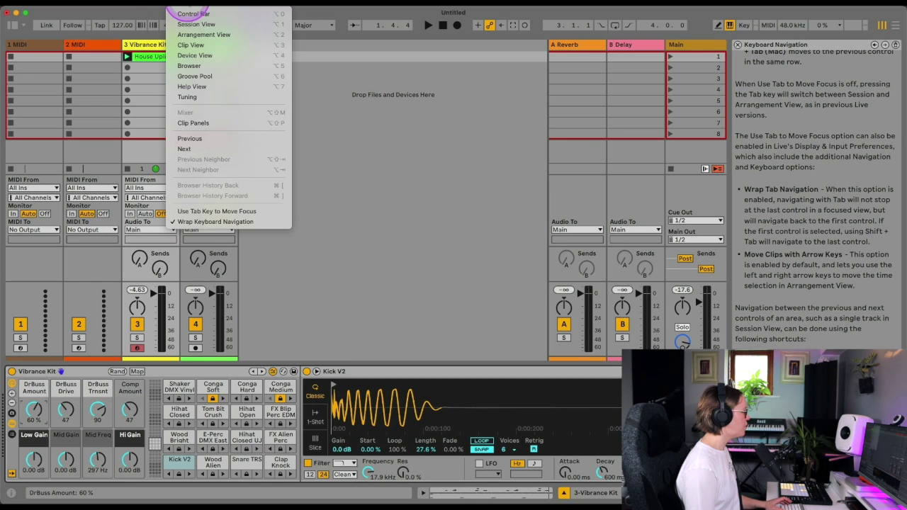
click(192, 126)
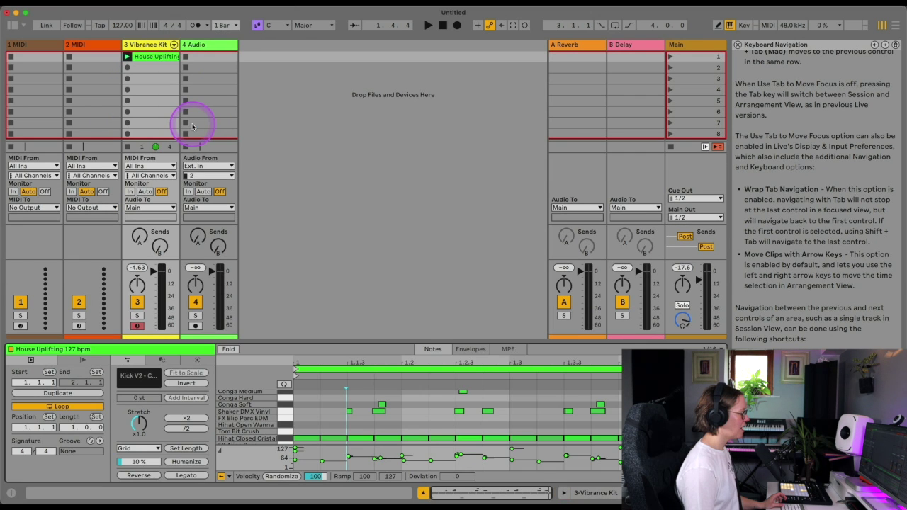
- Toggle the Clip View and Device View for the Vibrance Kit track, leaving both hidden
mouse_move(303, 343)
mouse_down()
mouse_move(310, 137)
mouse_move(301, 342)
mouse_up()
click(421, 494)
click(423, 494)
click(562, 494)
click(563, 494)
click(425, 494)
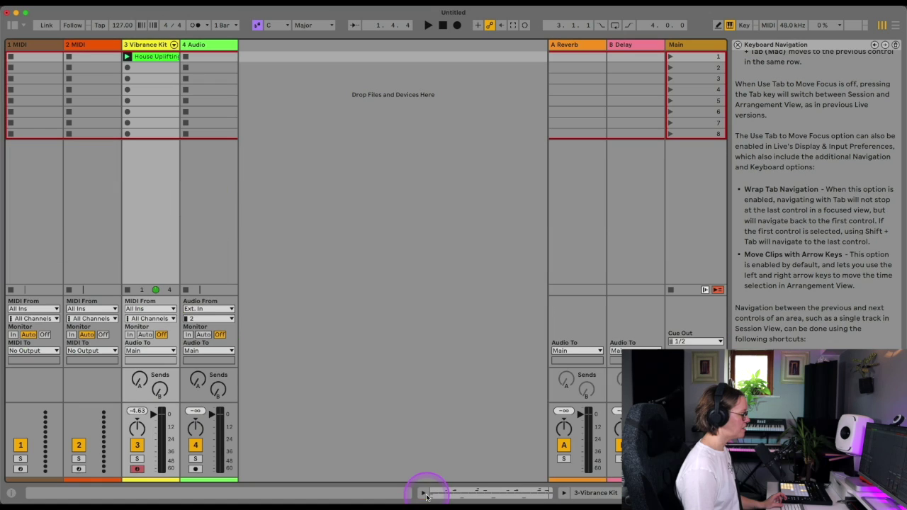
click(437, 410)
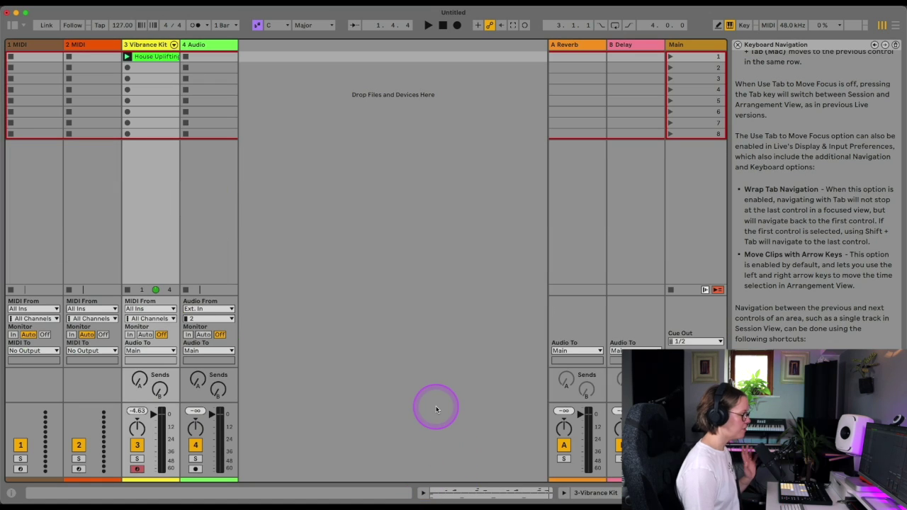
- Review the shortcuts listed for Live's navigation commands and read the Keyboard Workflow help page
click(189, 6)
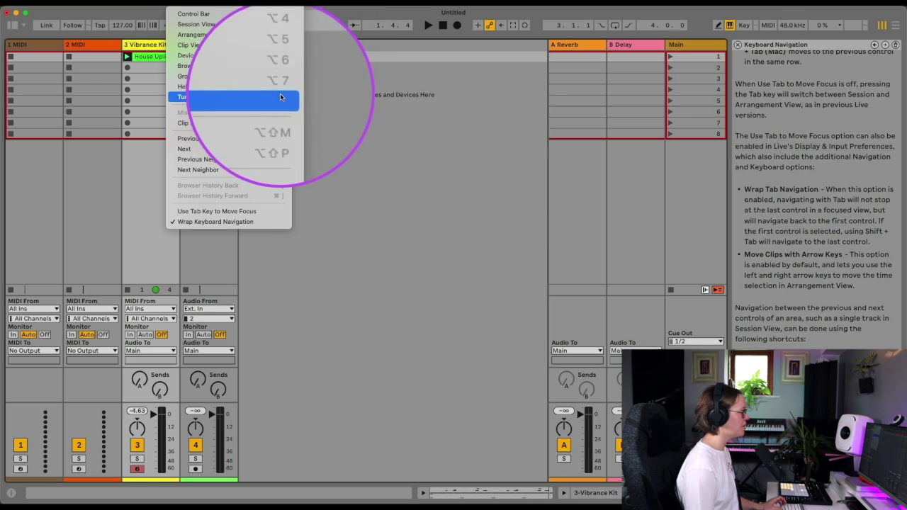
click(334, 130)
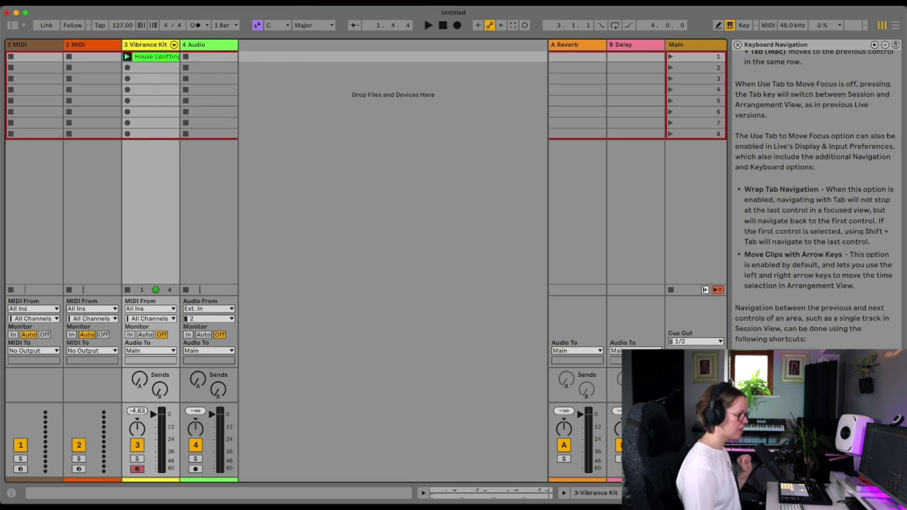
scroll(815, 199, down, 10)
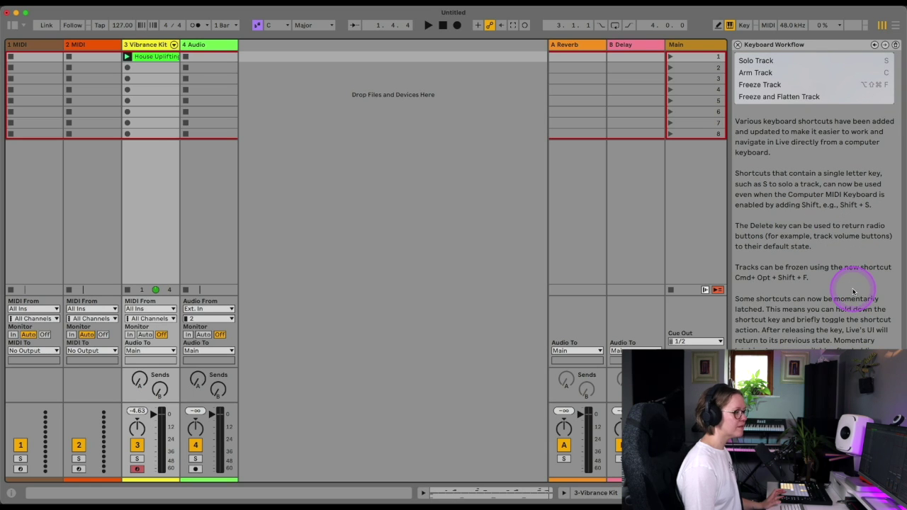
scroll(854, 291, down, 3)
scroll(854, 290, up, 3)
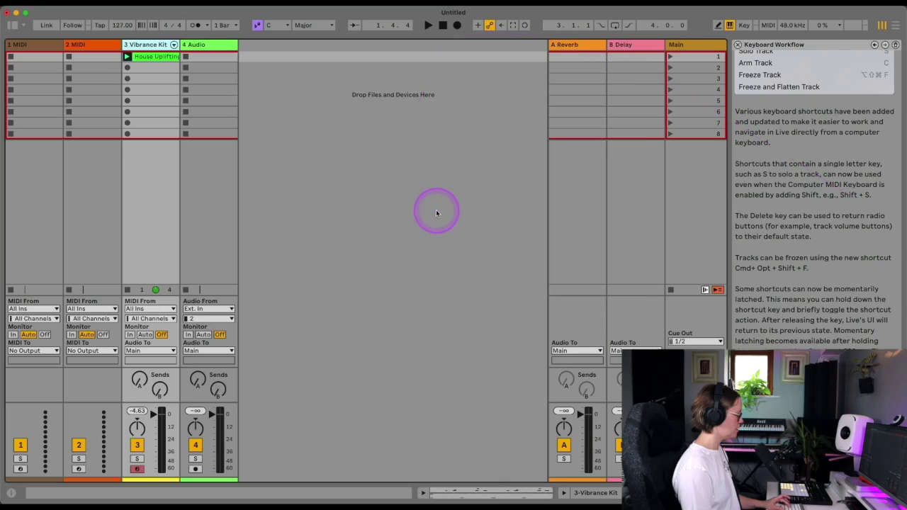
- Try toggling solo on and off for the Vibrance Kit track
key(super+s)
click(612, 274)
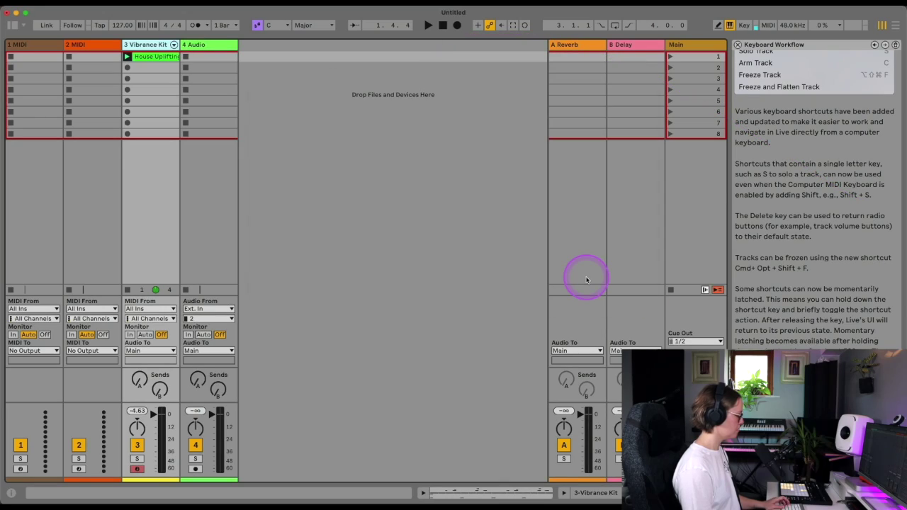
key(shift+s)
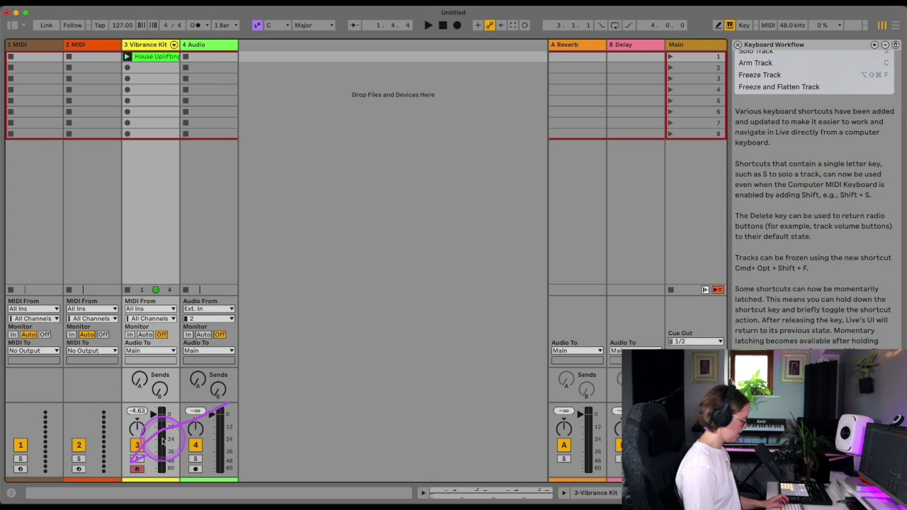
click(137, 460)
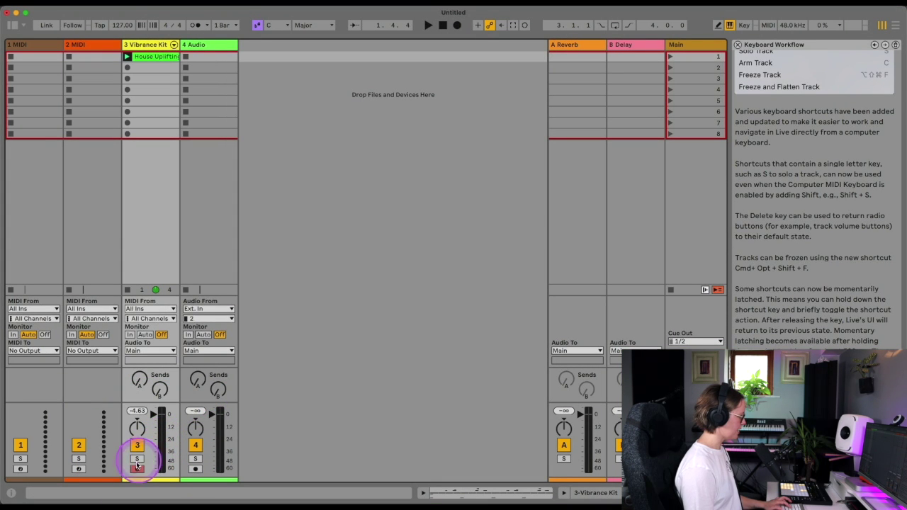
click(137, 462)
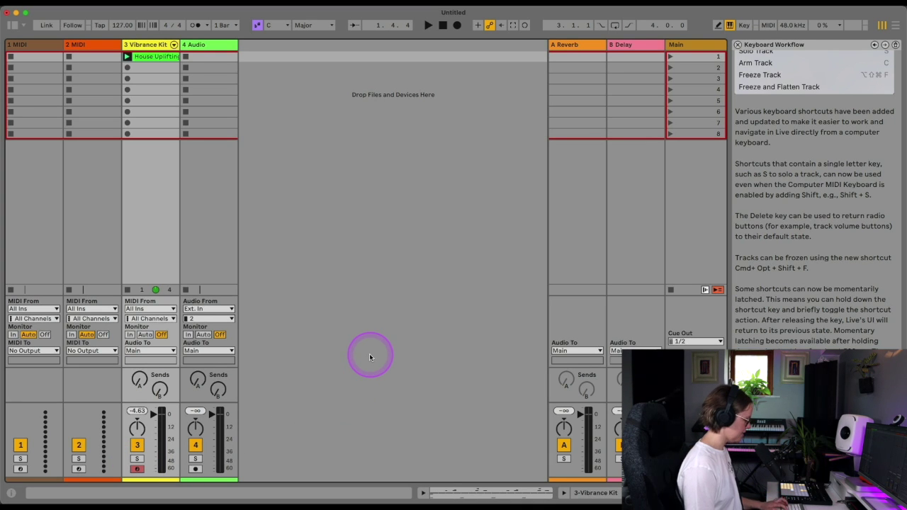
- Go to the Meld help page and load the Meld instrument from the browser's Instruments category onto the 2 MIDI track
scroll(865, 335, down, 5)
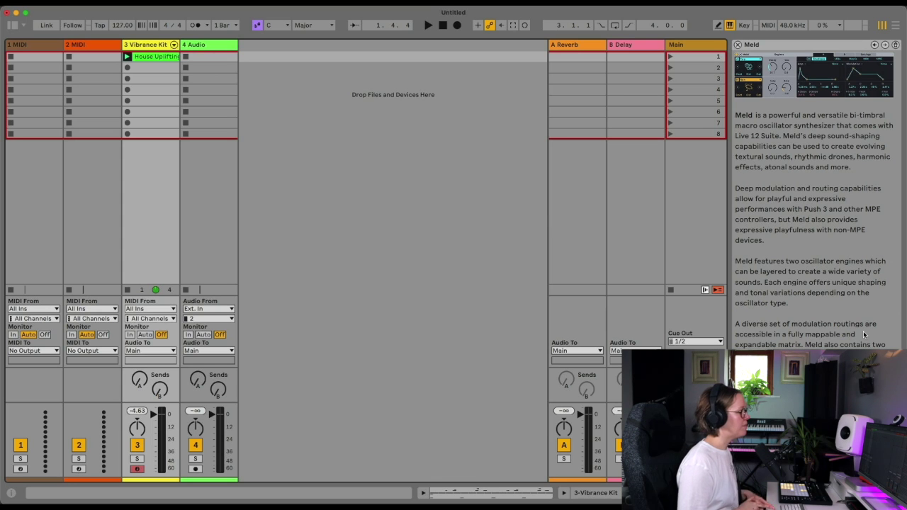
click(15, 27)
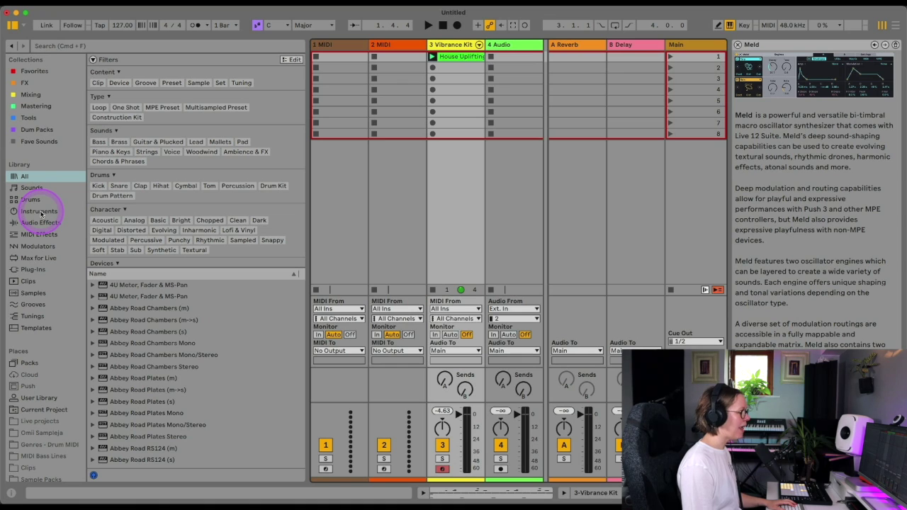
click(42, 213)
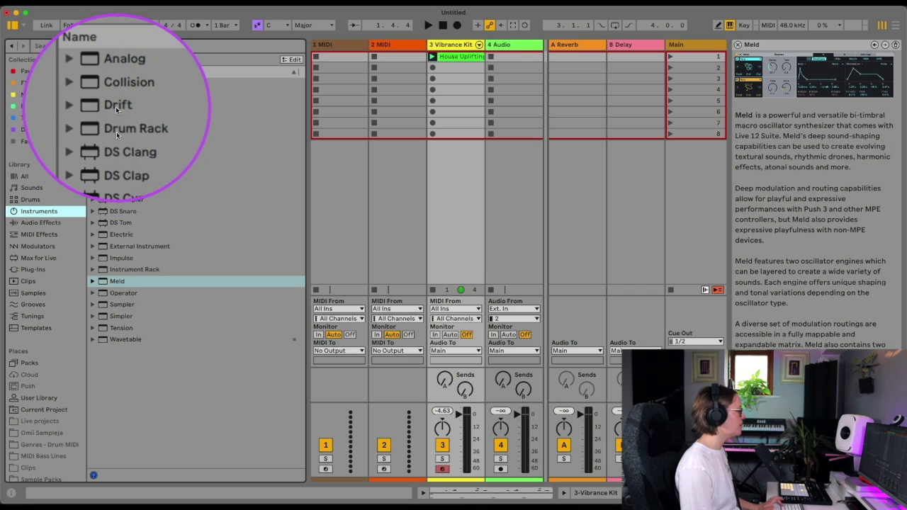
click(120, 281)
drag(433, 192, 395, 182)
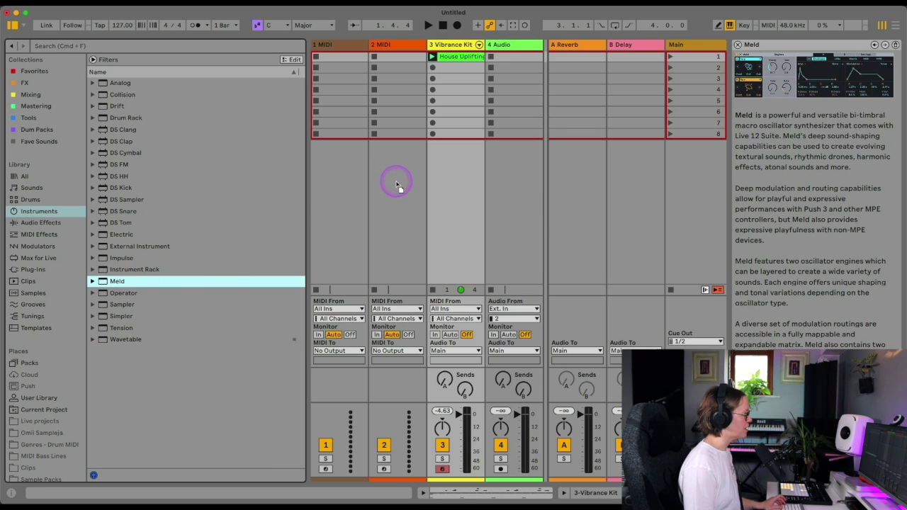
- Delete the empty 1 MIDI track and hide the browser
click(343, 46)
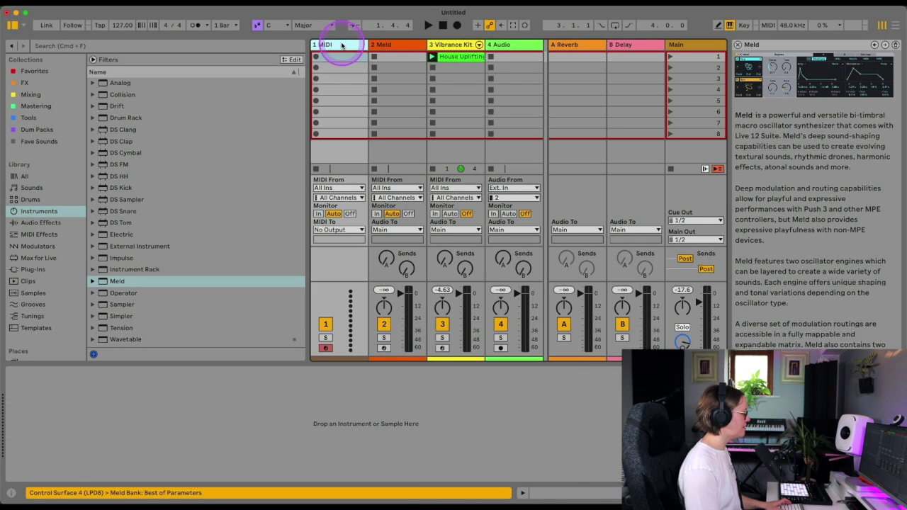
key(Delete)
click(13, 24)
- Expand Meld's modulation matrix and examine the envelopes, LFOs, both engines' modulation targets and the scale awareness settings
click(101, 324)
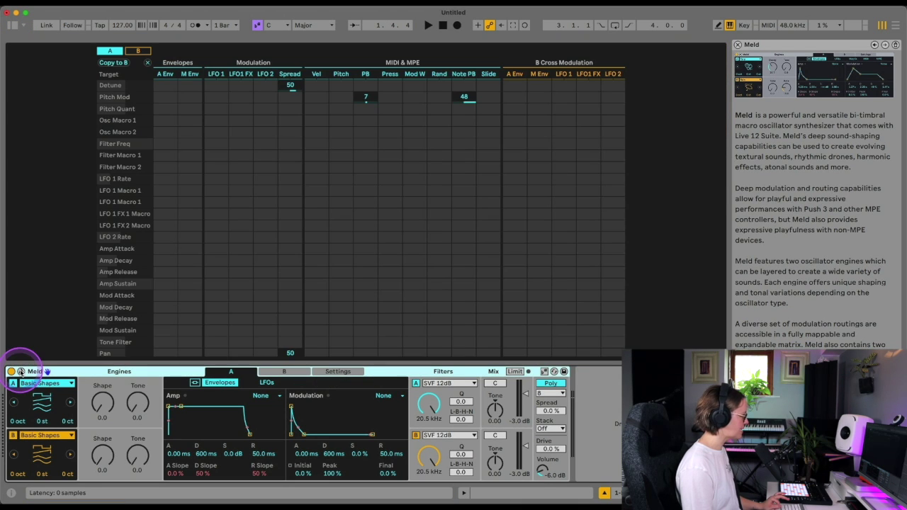
click(21, 372)
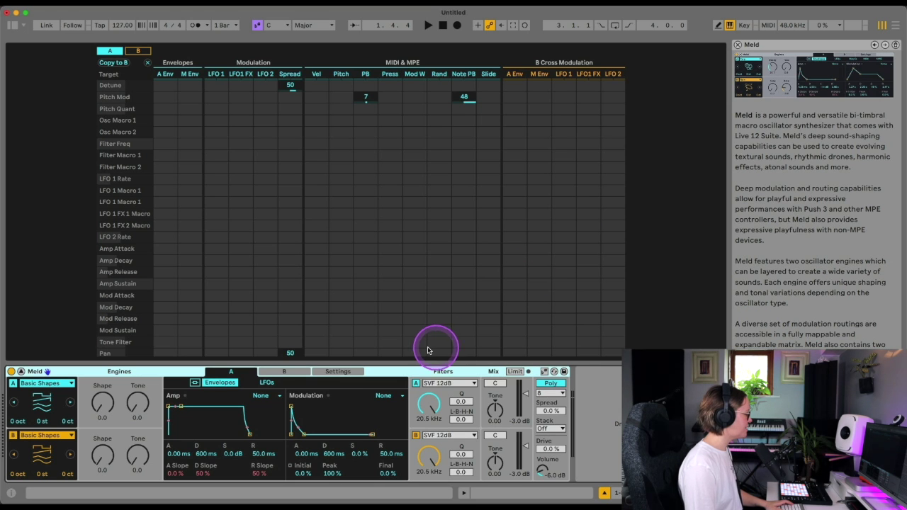
scroll(296, 286, down, 1)
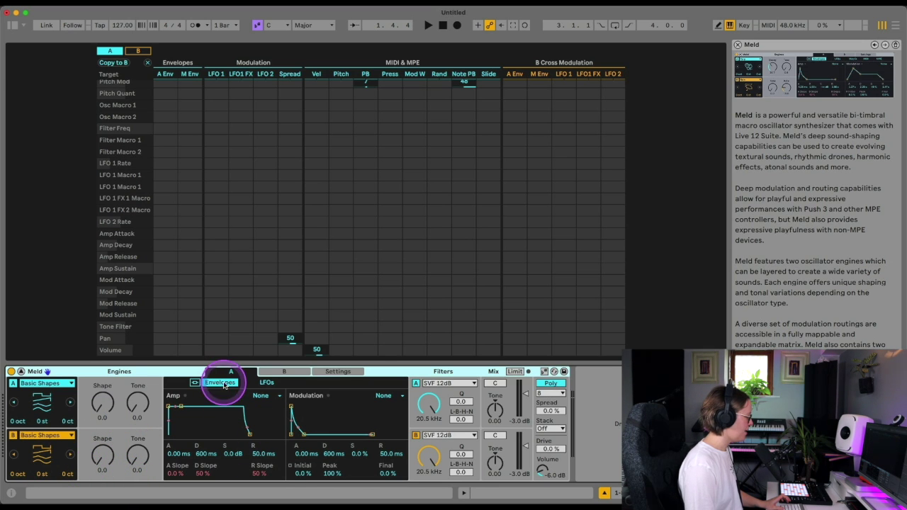
click(261, 384)
click(226, 384)
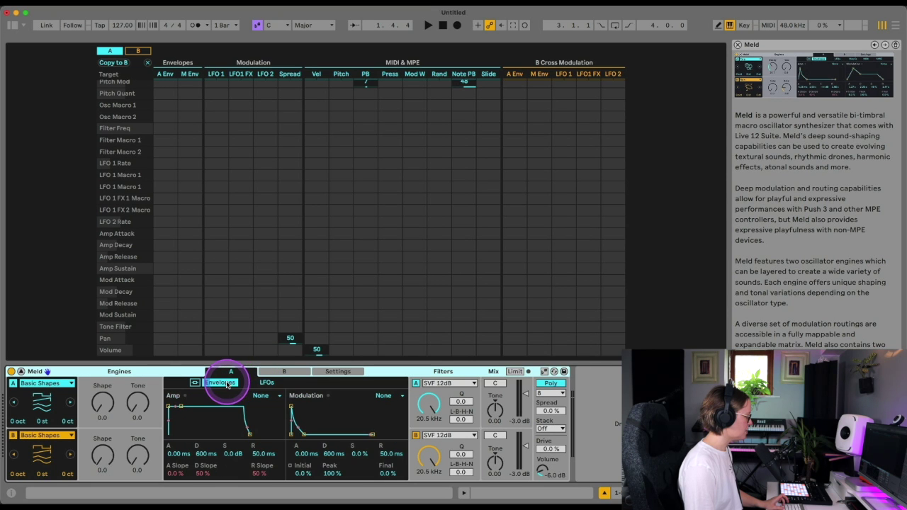
click(277, 372)
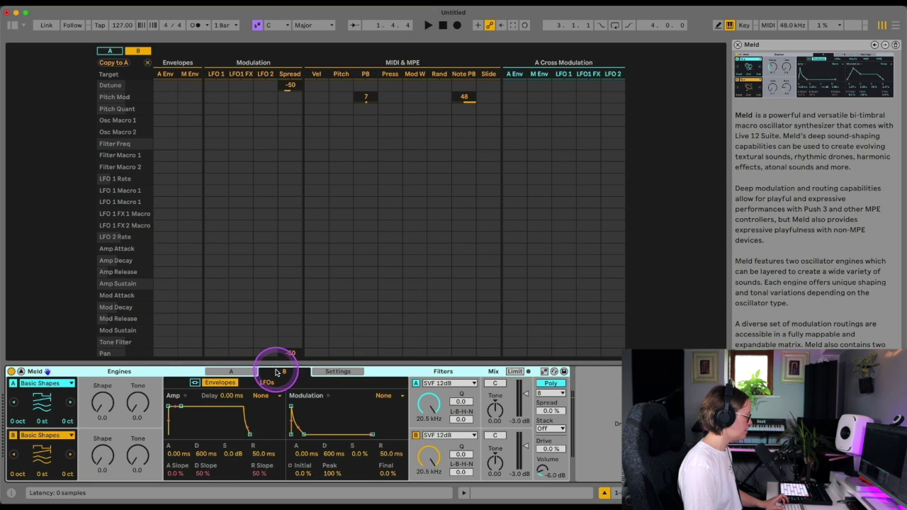
click(234, 372)
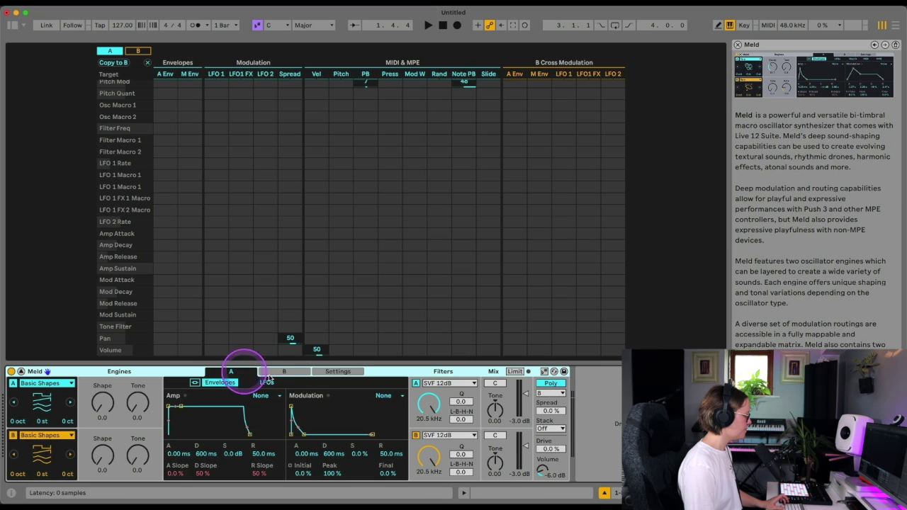
click(337, 371)
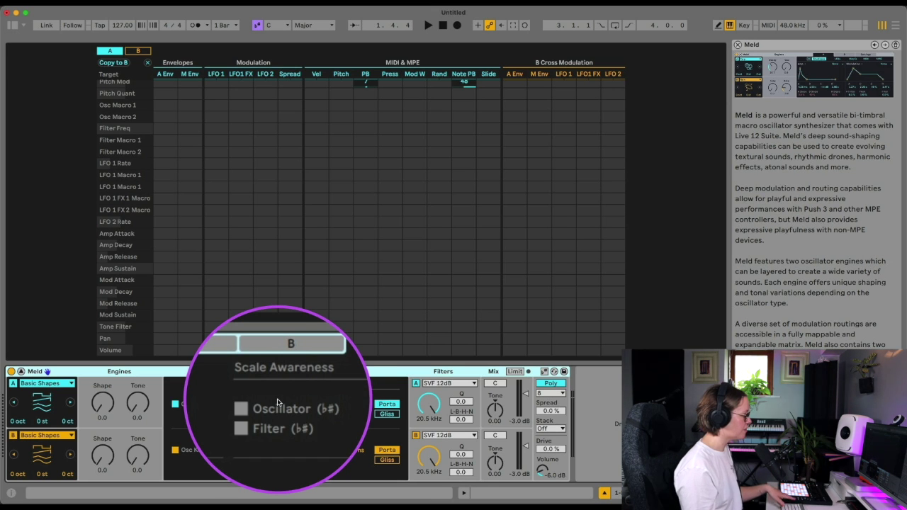
click(231, 371)
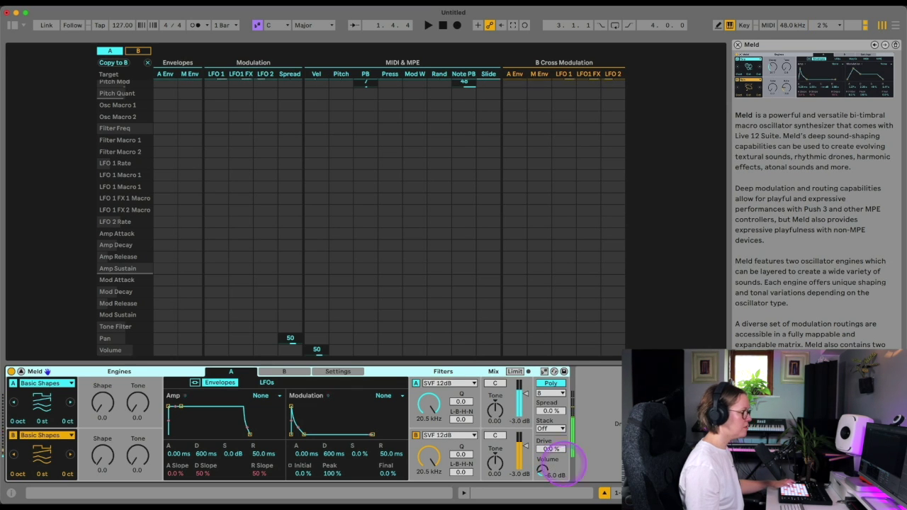
- Close the help view and collapse Meld's expanded modulation matrix
click(737, 44)
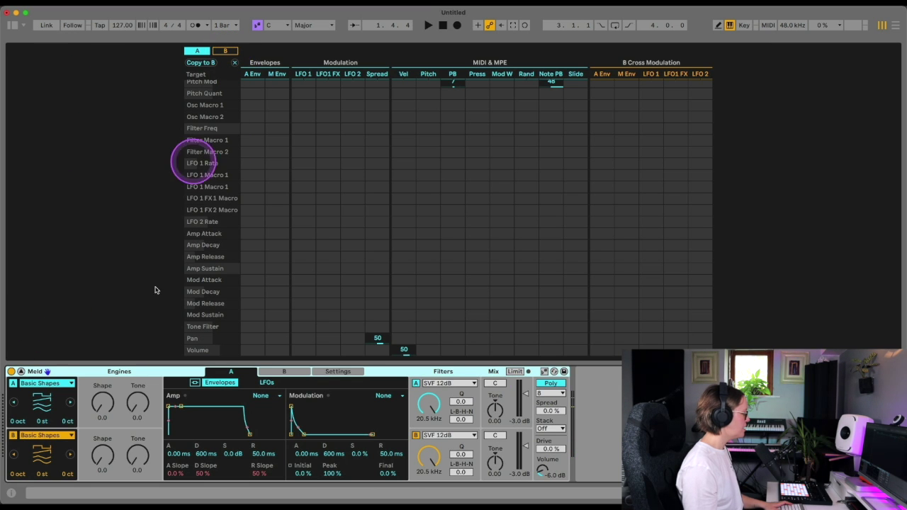
click(21, 370)
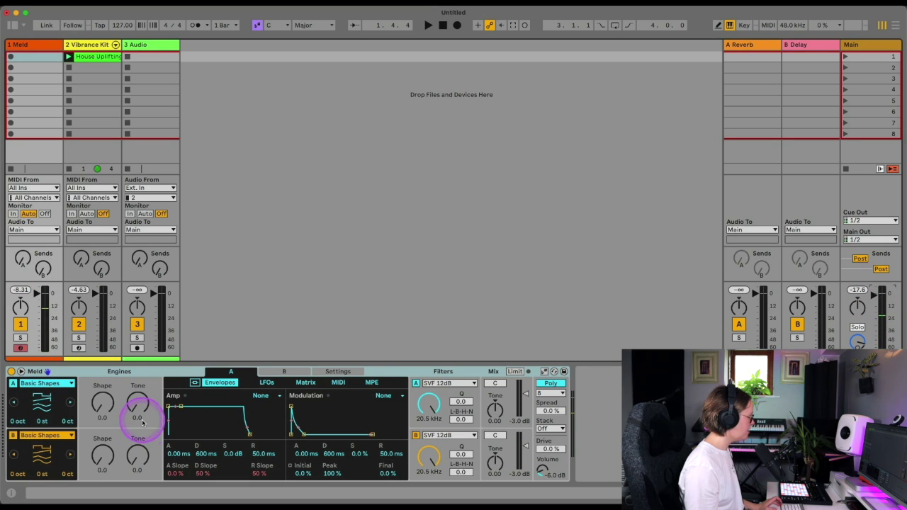
- Set Meld engine A's Shape to 44.4 and Tone to 69.8
mouse_move(103, 404)
mouse_down()
mouse_move(103, 392)
mouse_move(102, 418)
mouse_up()
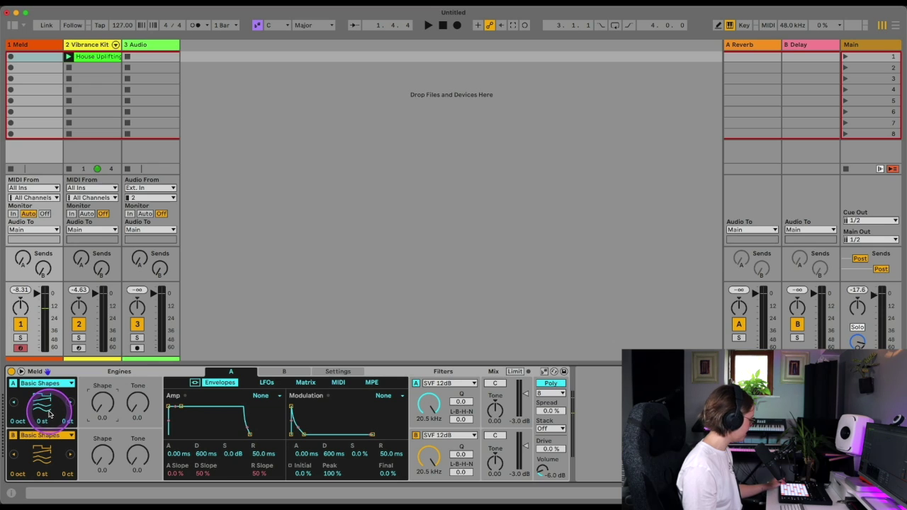
drag(102, 414, 102, 403)
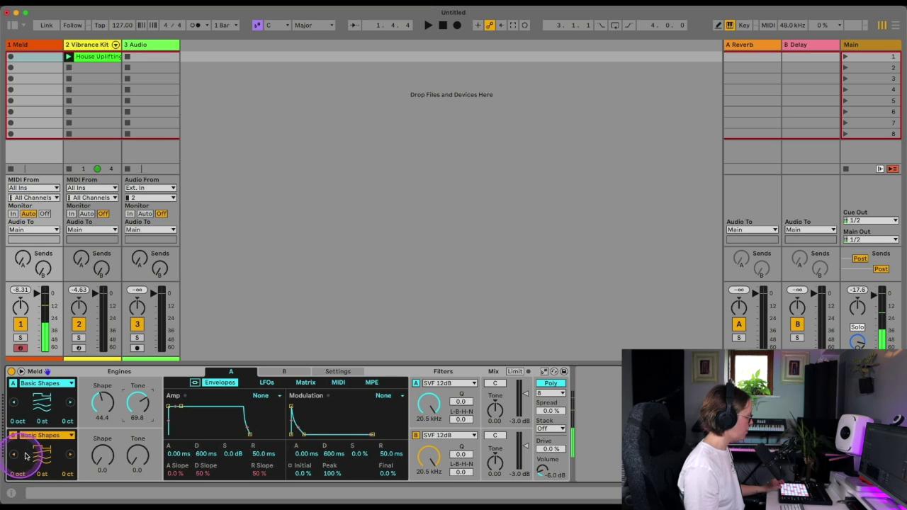
- Switch Meld engine B's oscillator type to Fold Fm and advance it to Squelch
click(45, 436)
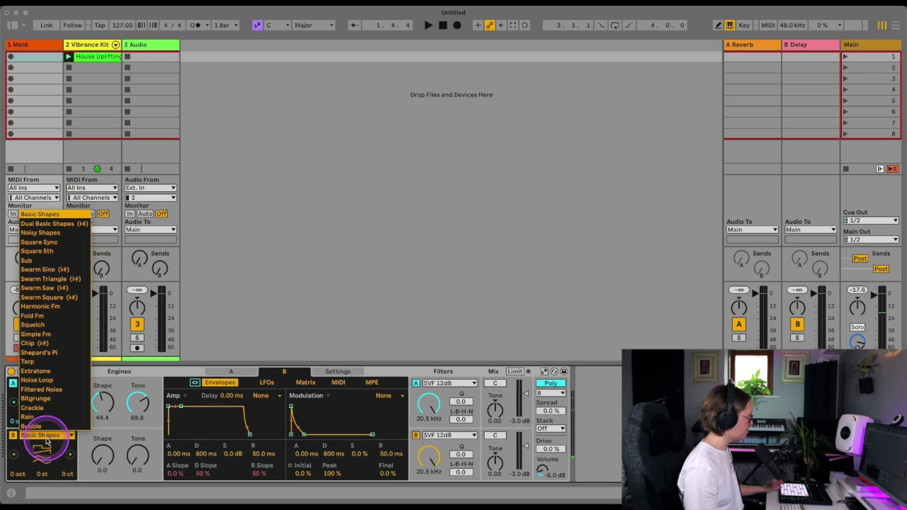
click(50, 316)
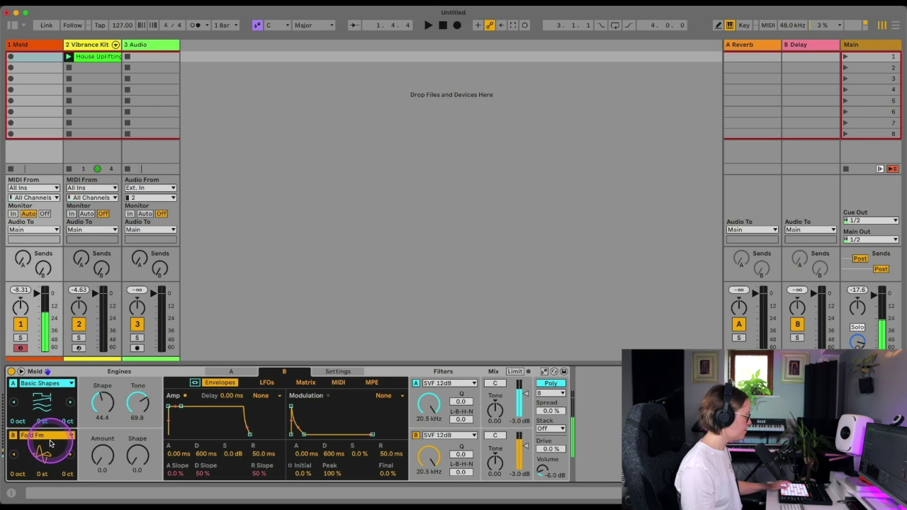
click(70, 455)
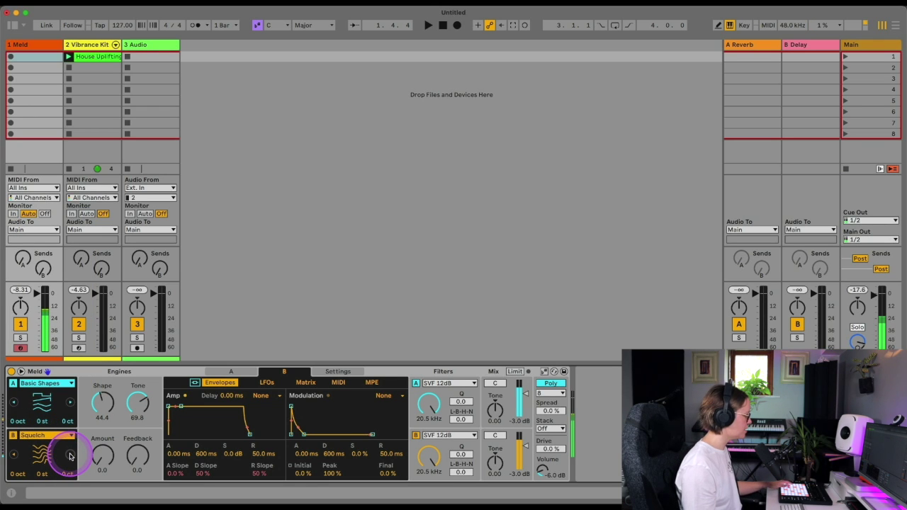
- Switch Meld engine B's oscillator type to Simple Fm and set its Amount to 48.4 and Ratio to 31.0
click(70, 455)
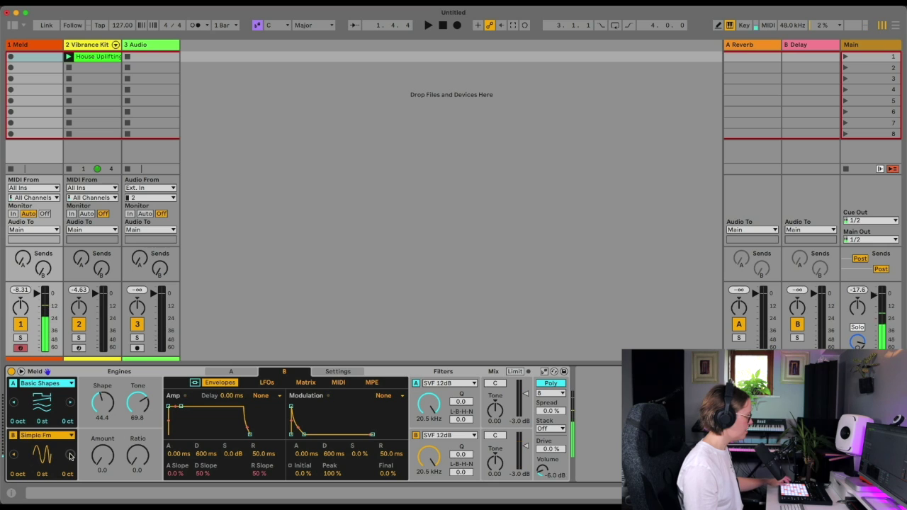
drag(102, 455, 138, 429)
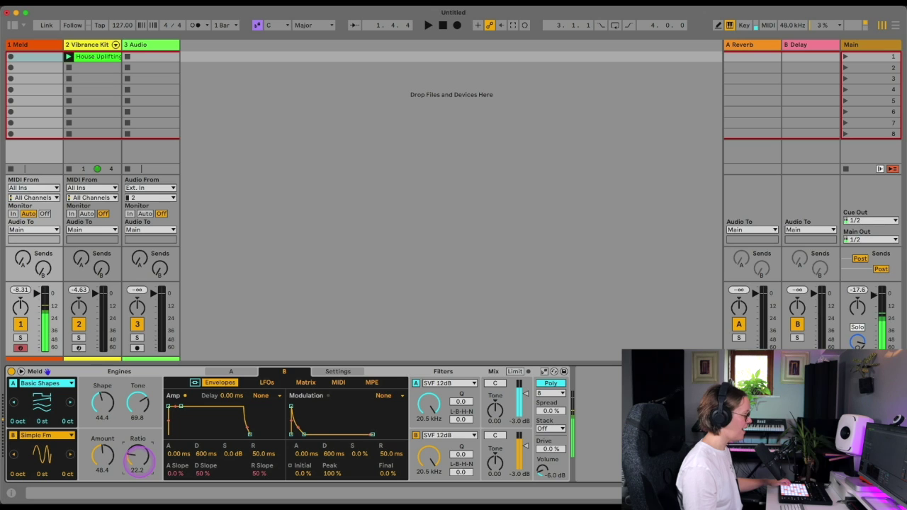
mouse_move(138, 455)
mouse_down()
mouse_move(138, 435)
mouse_move(139, 471)
mouse_up()
- Advance Meld engine B's oscillator type to Tarp and set its Decay to 54.0
click(69, 455)
click(69, 454)
click(69, 454)
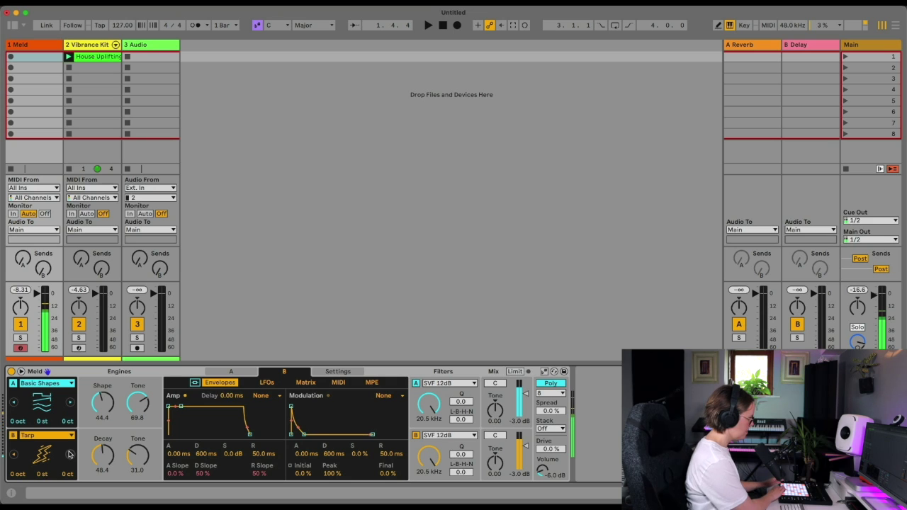
click(42, 443)
click(42, 439)
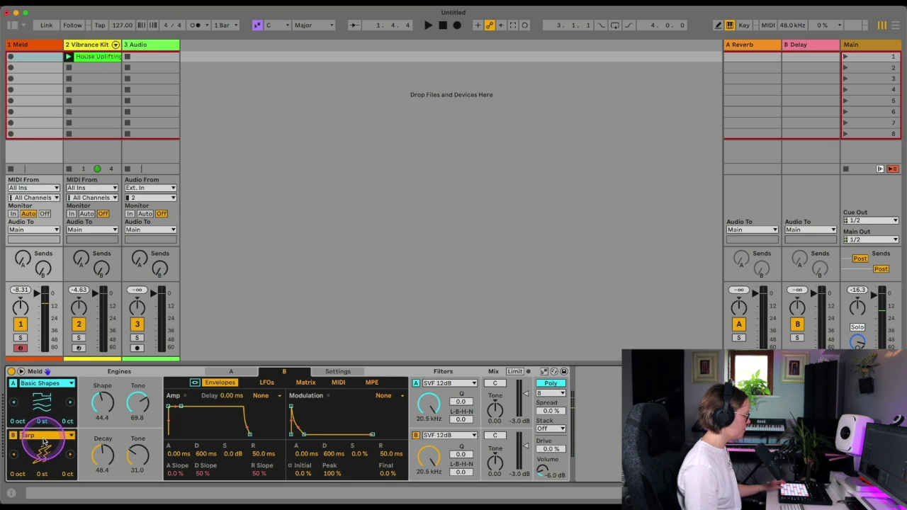
click(112, 462)
drag(121, 469, 122, 439)
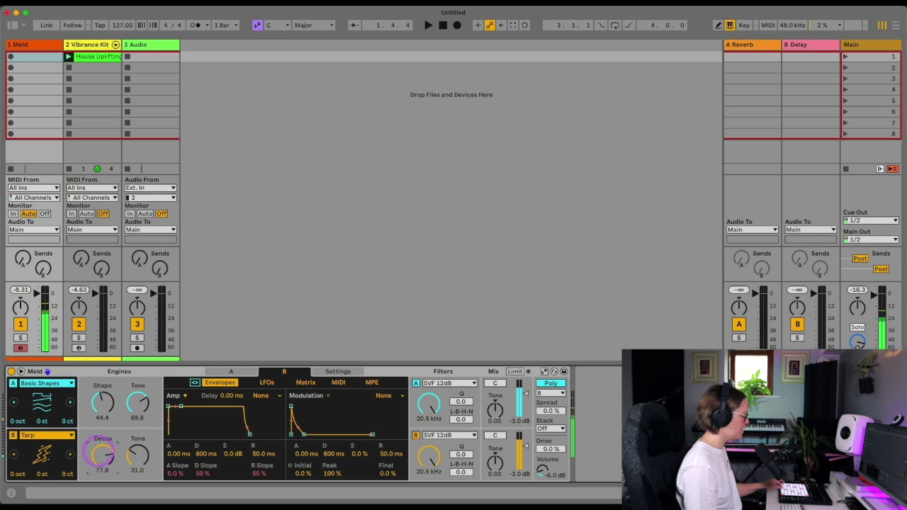
- Set Meld engine A's Shape to 69.8 and transpose its oscillator to -1 octave
click(92, 407)
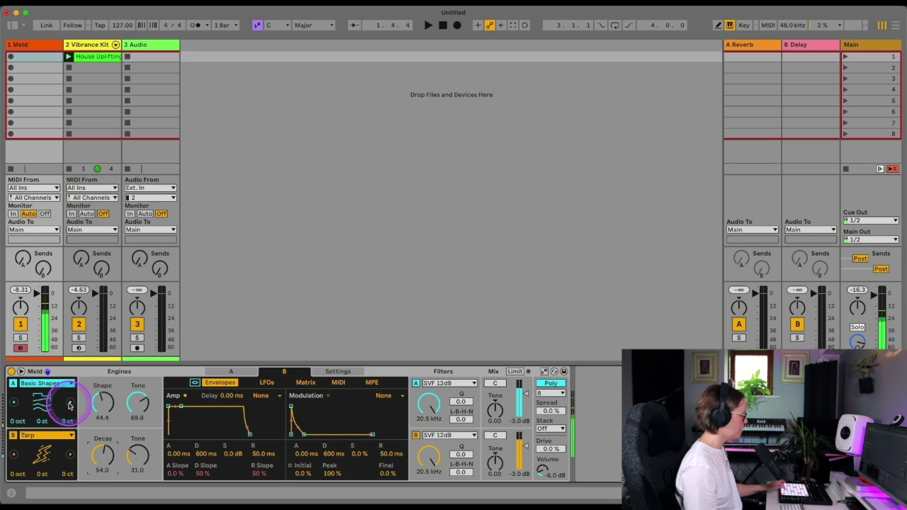
mouse_move(92, 407)
mouse_down()
mouse_move(92, 386)
mouse_move(103, 404)
mouse_up()
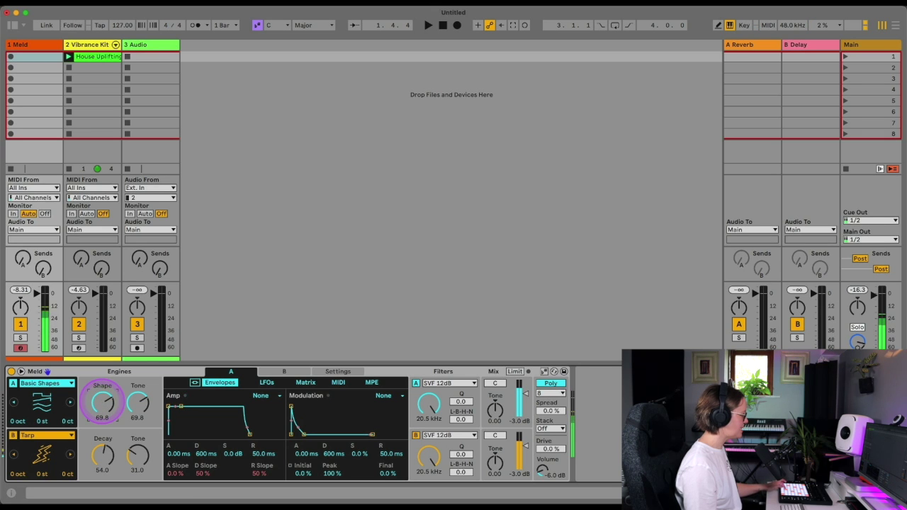
click(17, 423)
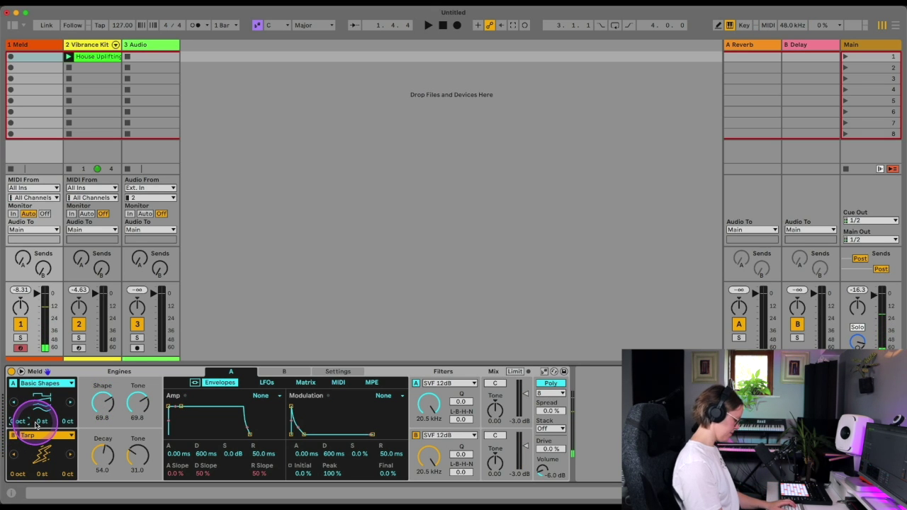
key(Return)
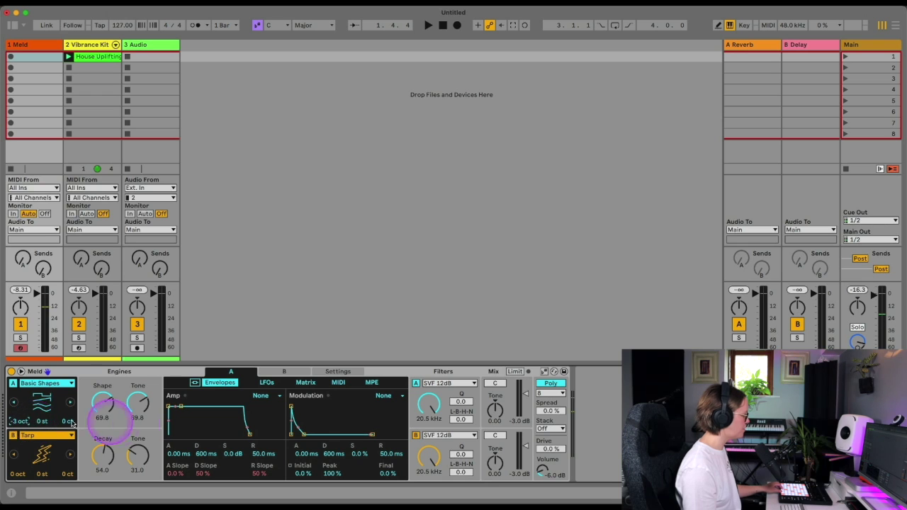
click(20, 419)
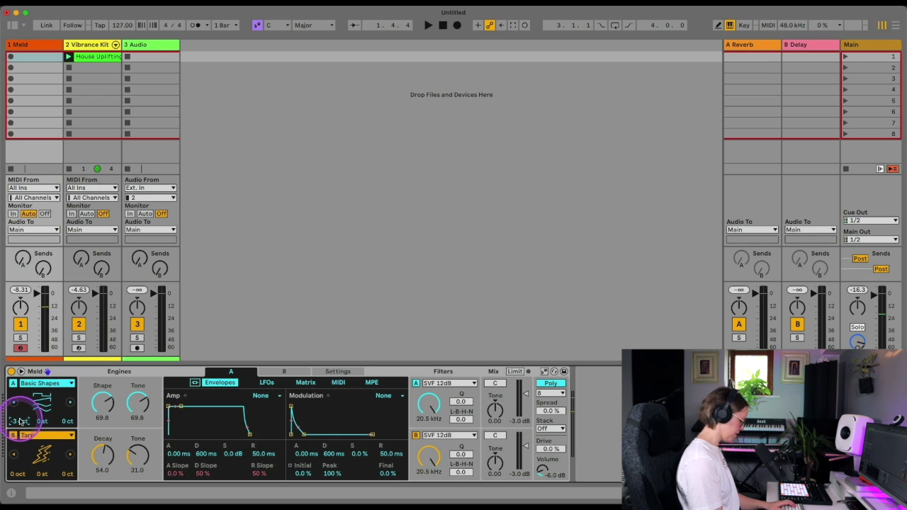
click(188, 490)
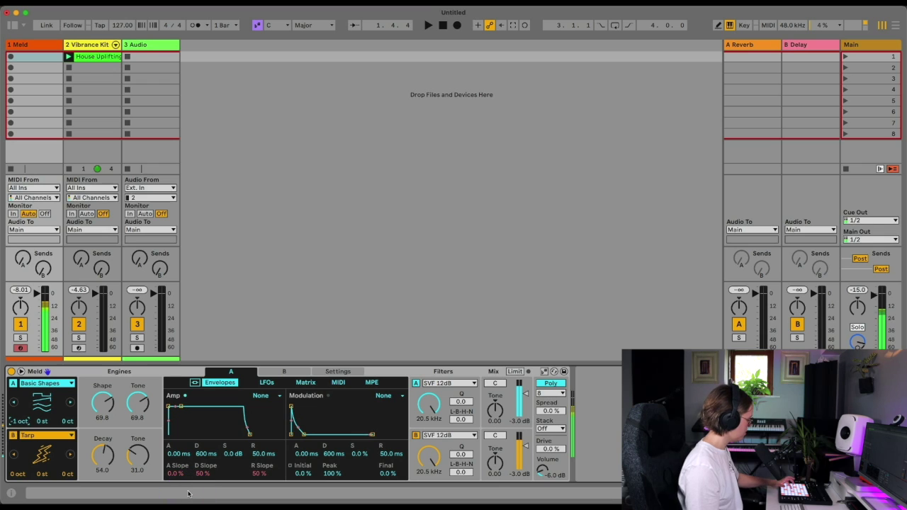
- Set Meld engine A's Shape to 57.1 and Tone to 21.4
click(103, 402)
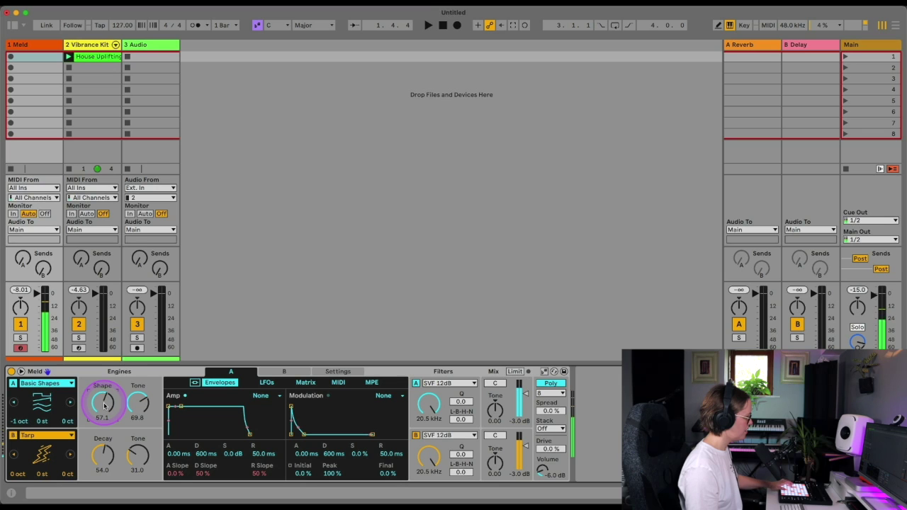
drag(138, 403, 138, 432)
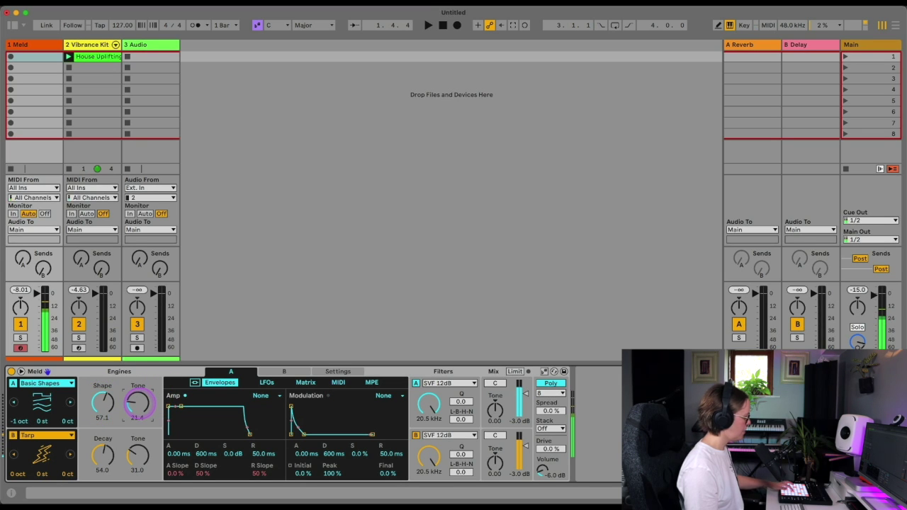
drag(319, 412, 353, 437)
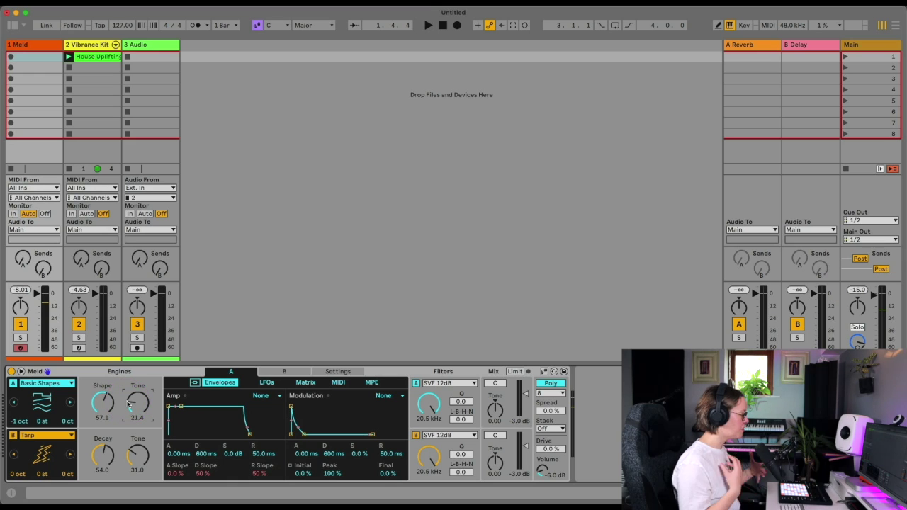
click(44, 402)
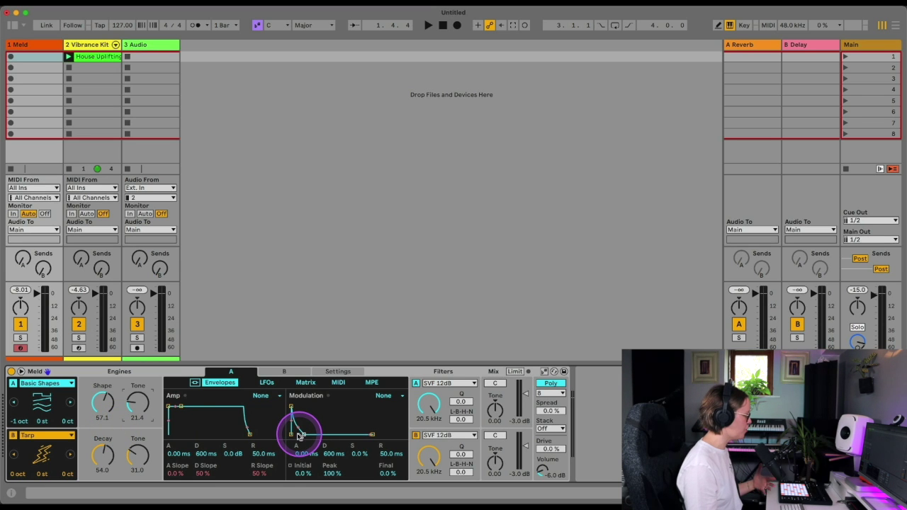
- Expand Meld's modulation matrix and modulate engine A's Osc Macro 2 from Press with an amount of 45
click(20, 371)
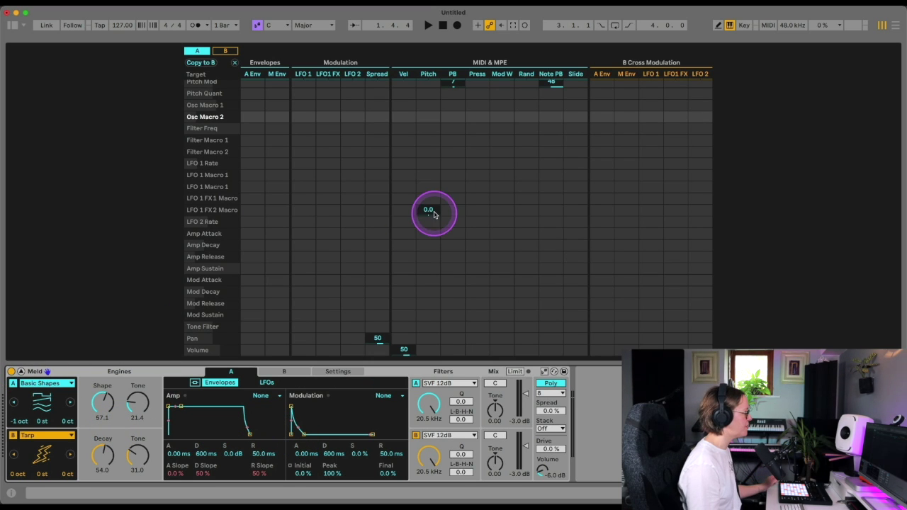
scroll(527, 116, up, 2)
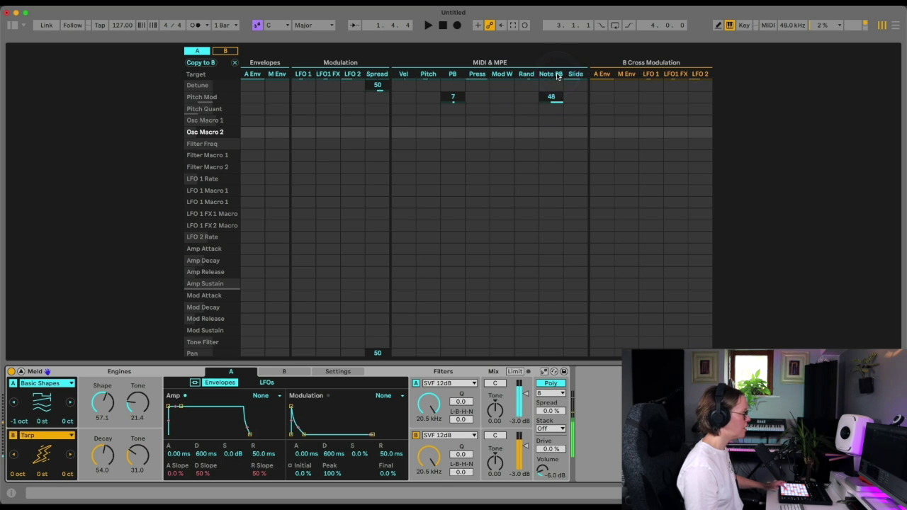
click(477, 101)
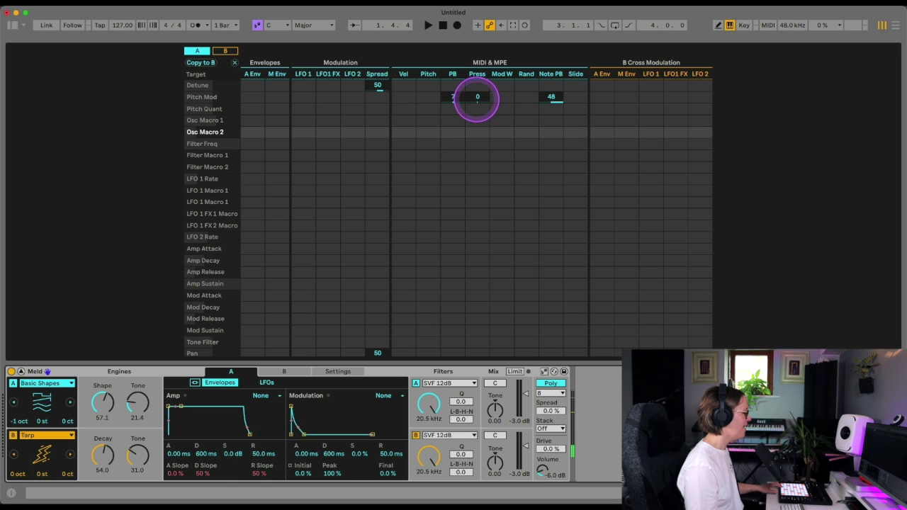
drag(477, 102, 477, 134)
click(259, 469)
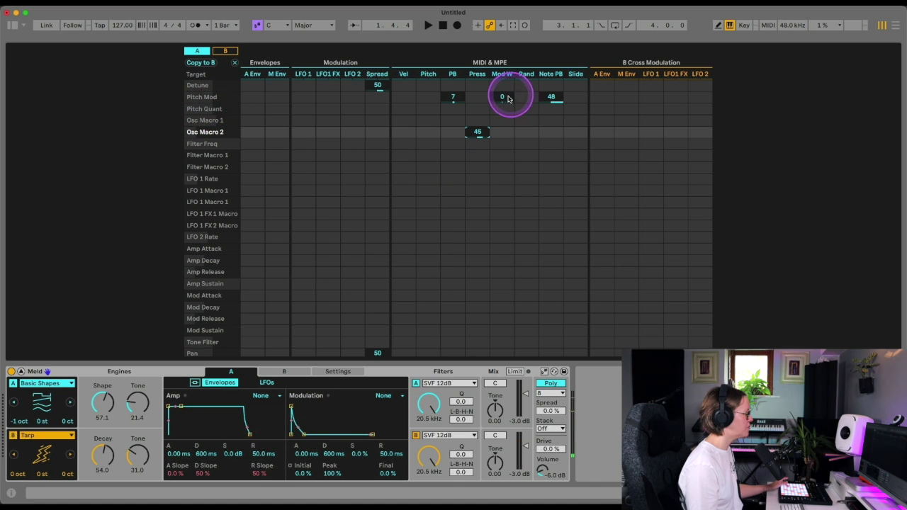
- Try modulating engine A's Pitch Quant from Press in the modulation matrix
drag(423, 110, 423, 114)
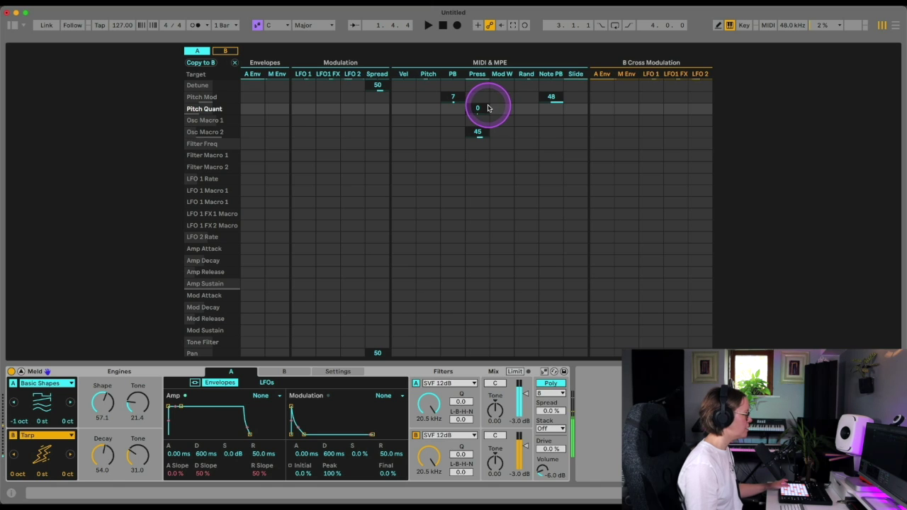
drag(478, 108, 481, 110)
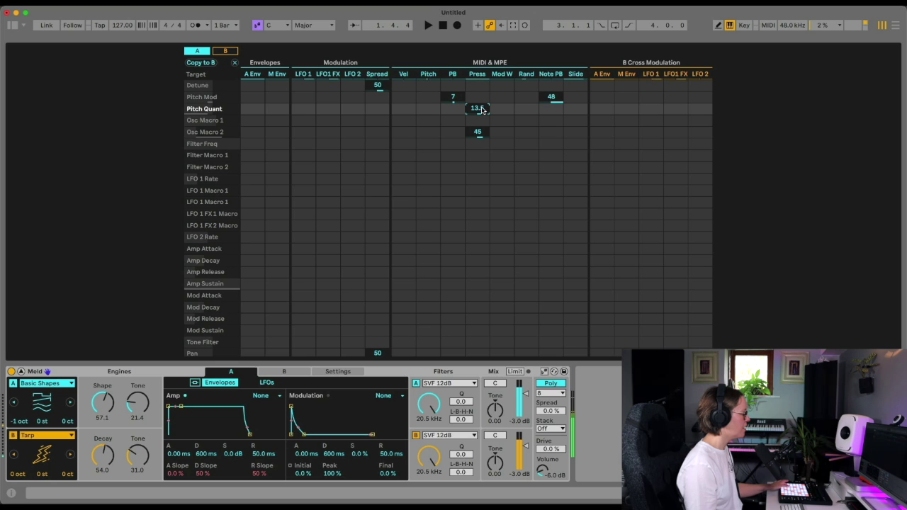
drag(479, 106, 480, 110)
- Clear LFO 1's modulation of Mod Sustain in engine A's matrix
click(100, 416)
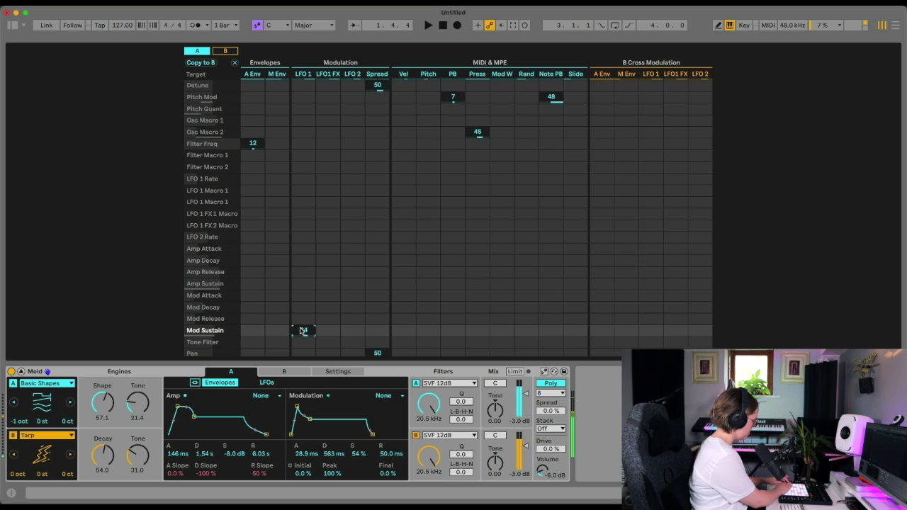
double_click(300, 331)
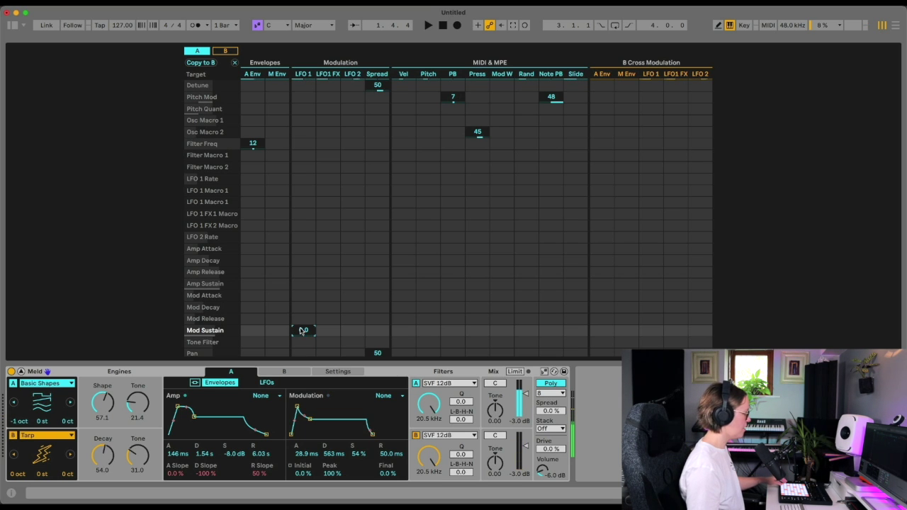
click(353, 276)
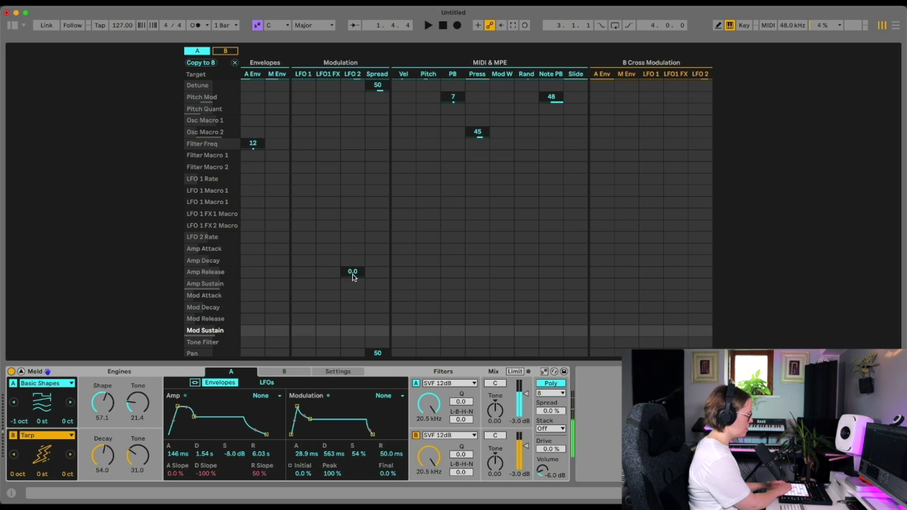
click(300, 330)
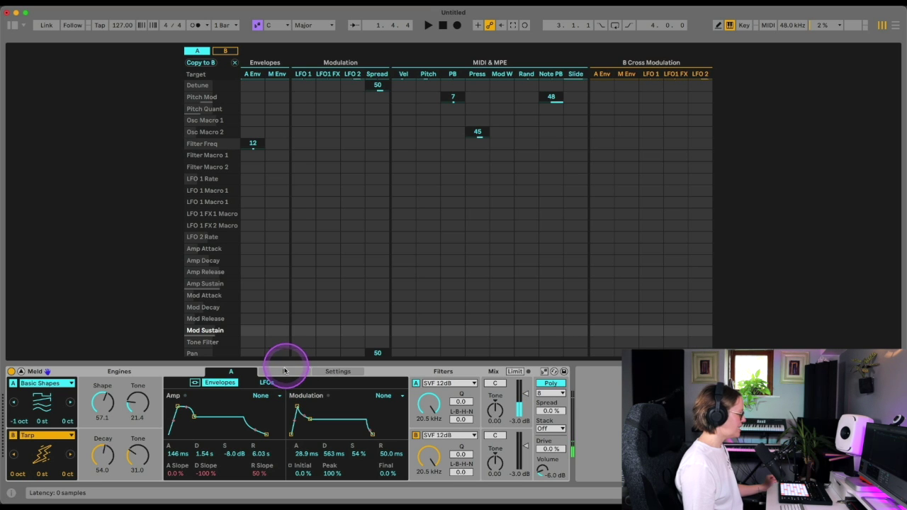
- Show Meld's scale awareness settings and set the Live Set's scale to A Minor
click(283, 372)
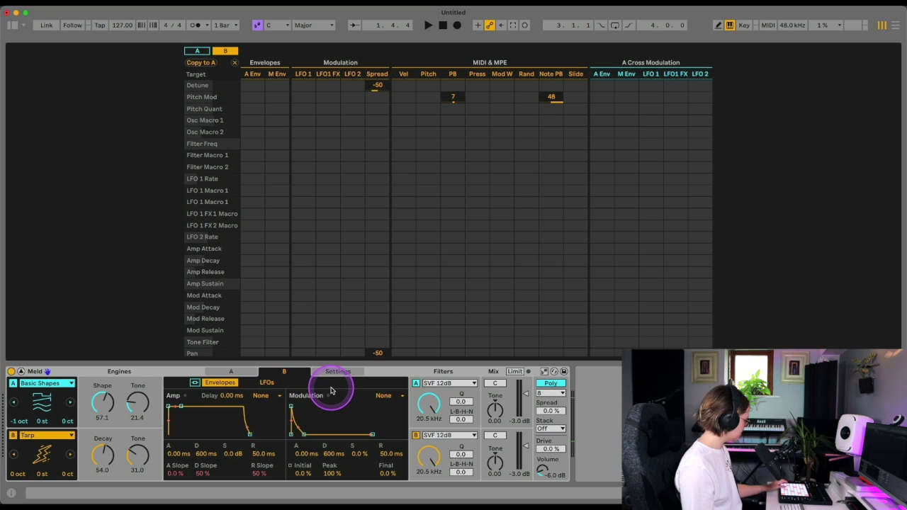
click(336, 373)
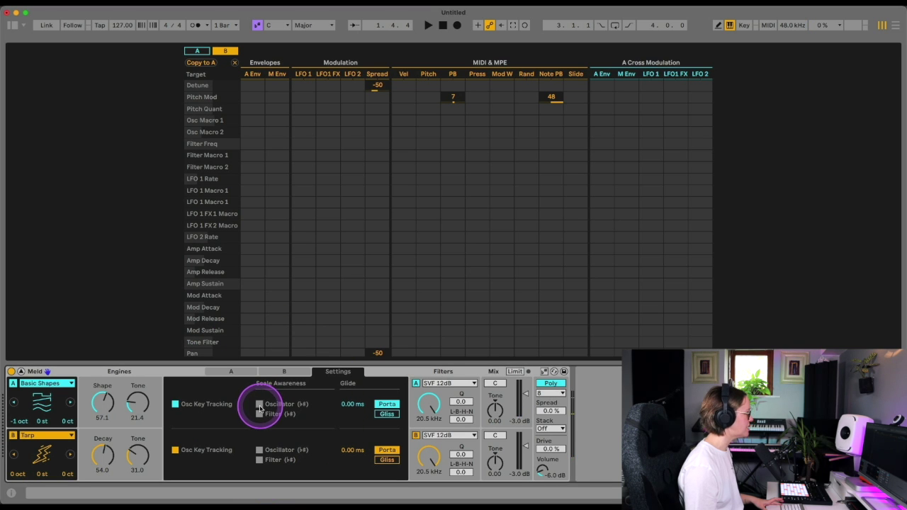
click(276, 24)
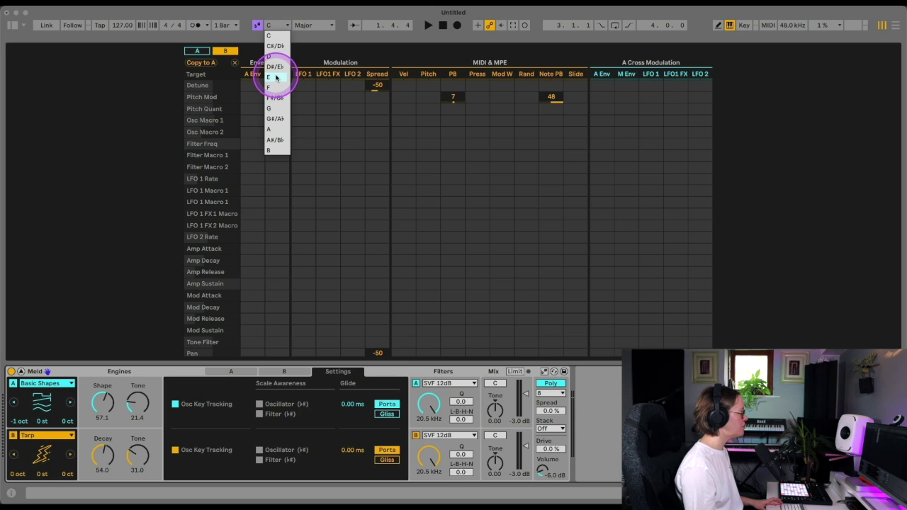
click(275, 129)
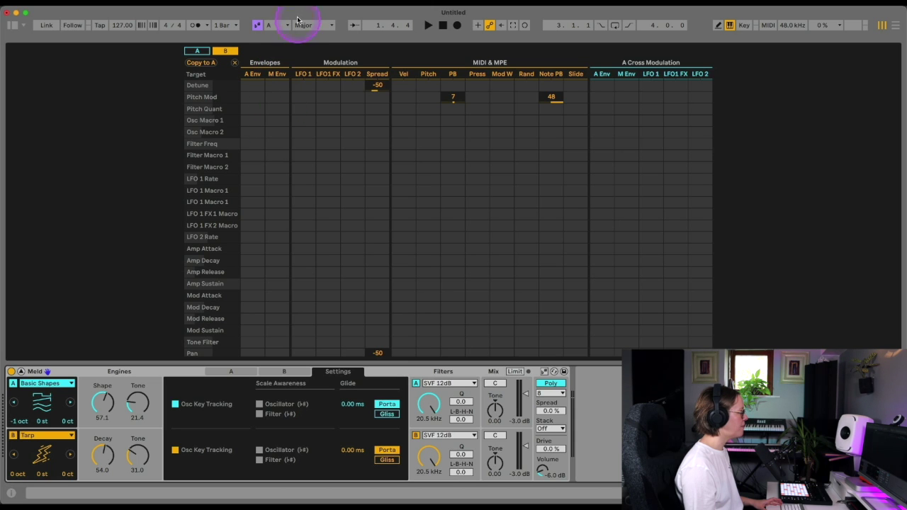
click(303, 26)
click(303, 37)
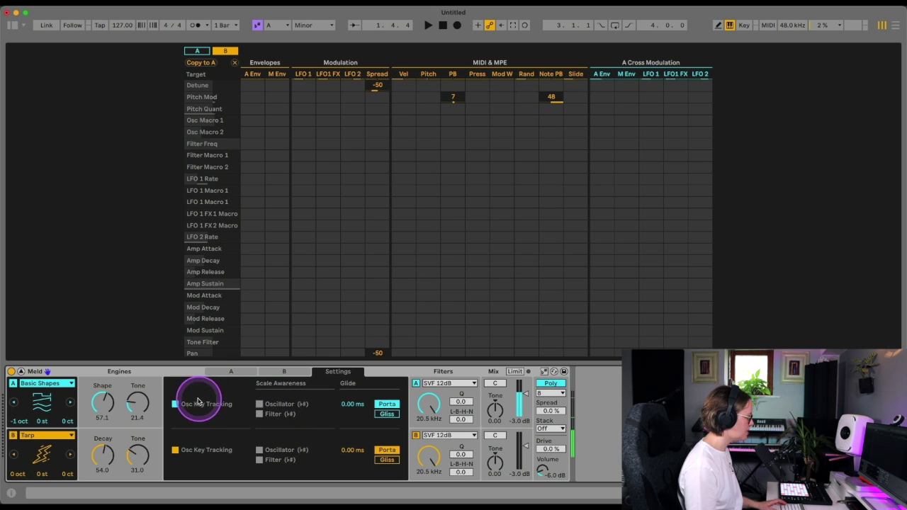
- Turn engine A's Osc Key Tracking off and back on to compare the sound
click(176, 405)
click(177, 405)
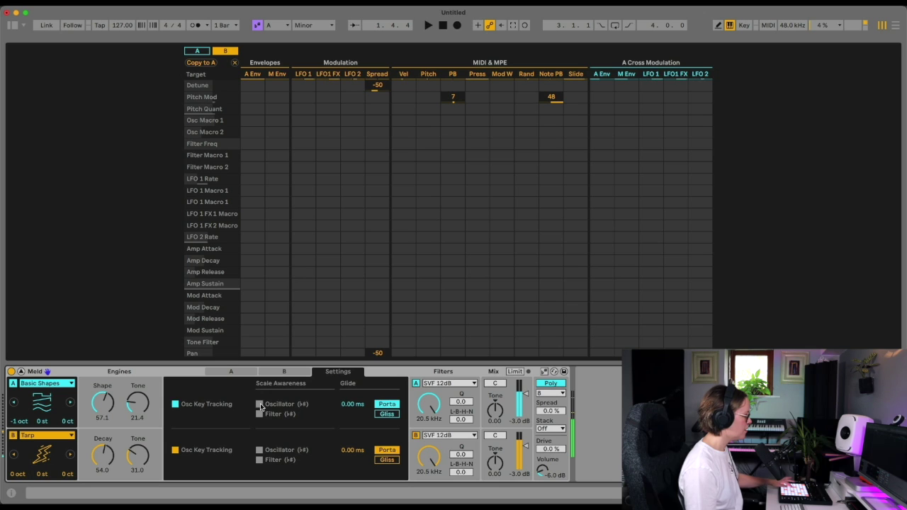
- Show the info view, check the help text for Meld's controls, and hide it again
click(11, 493)
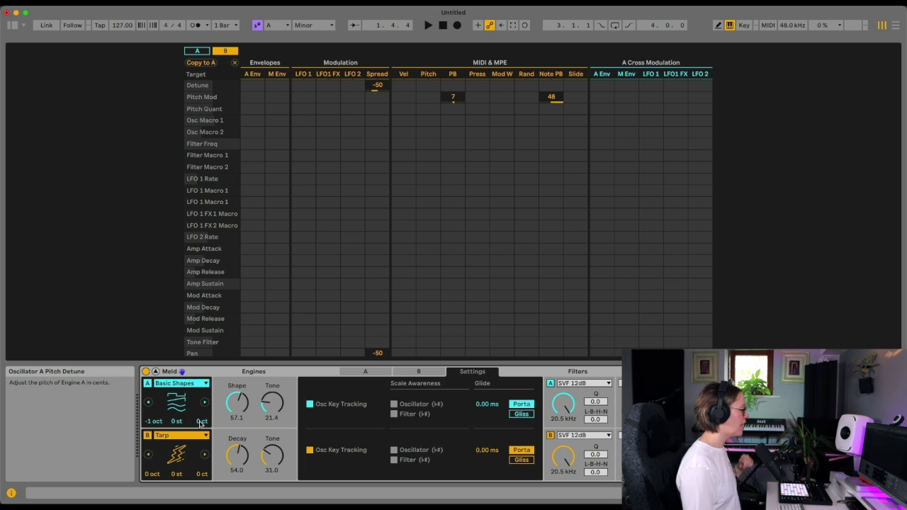
click(22, 500)
click(13, 494)
click(343, 481)
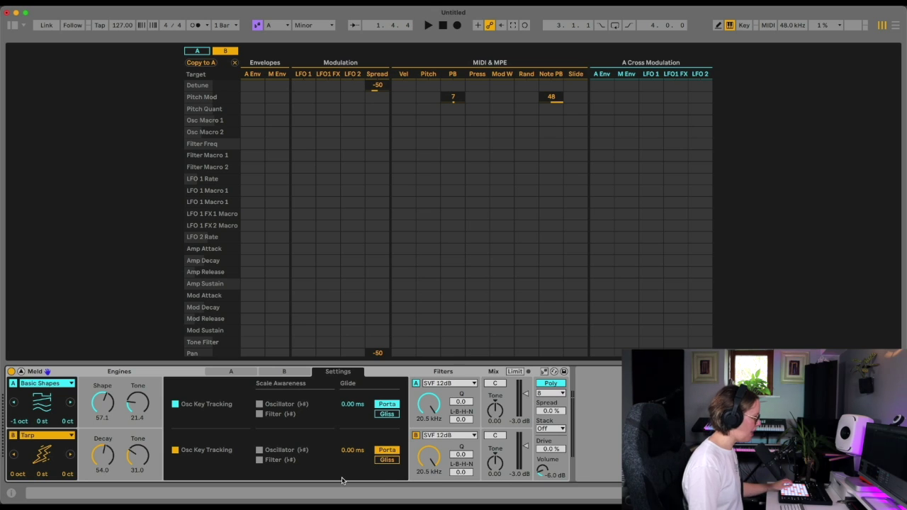
- Change Meld engine A's filter type to Vowel
click(439, 386)
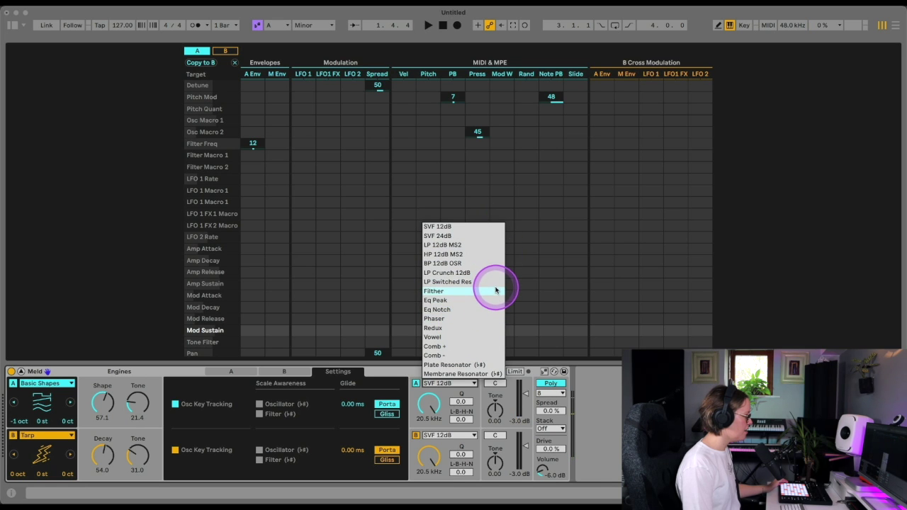
click(484, 337)
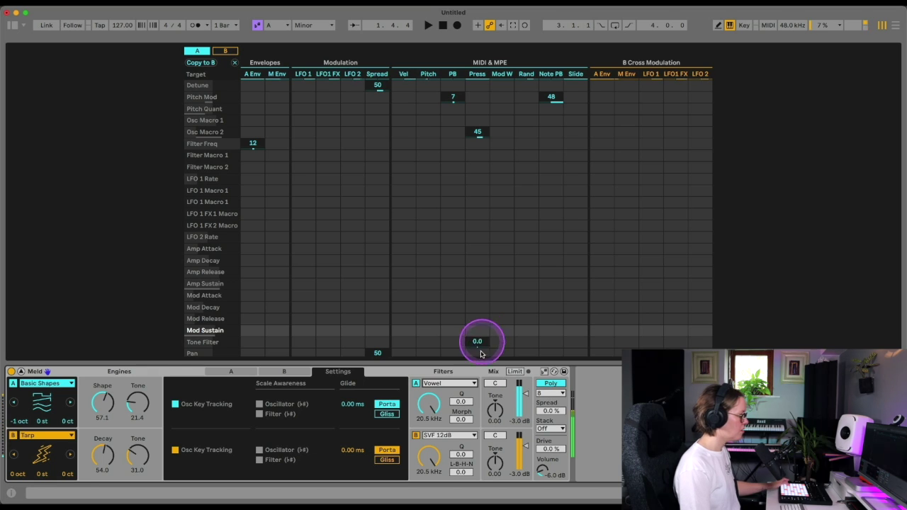
- Try the Plate Resonator and Membrane Resonator filter types on Meld's engine A
click(458, 384)
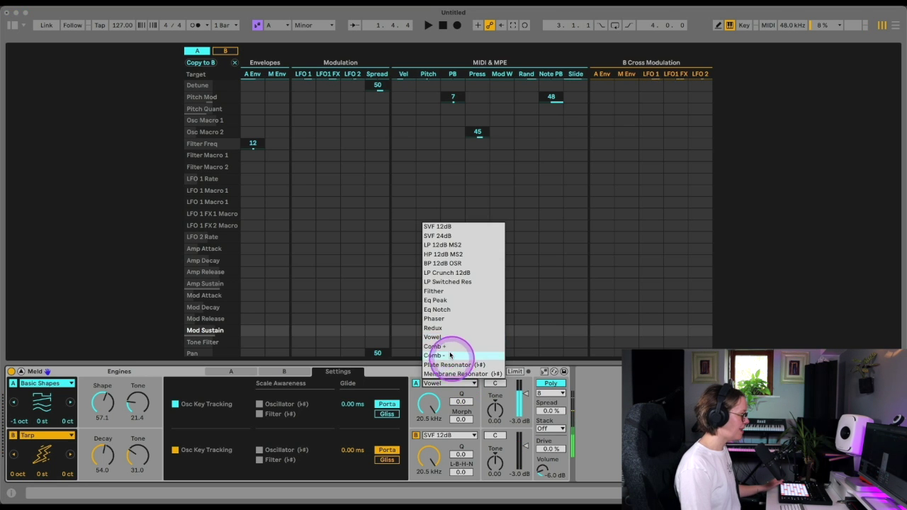
click(454, 364)
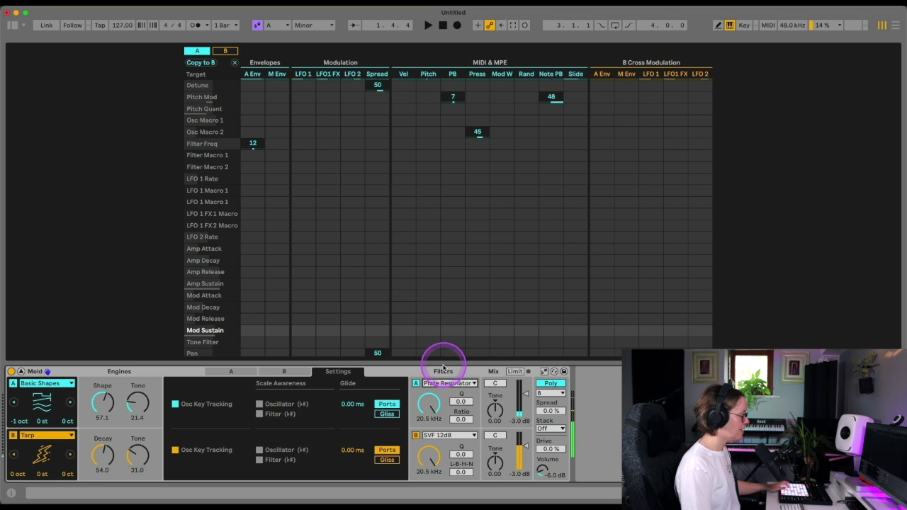
click(442, 382)
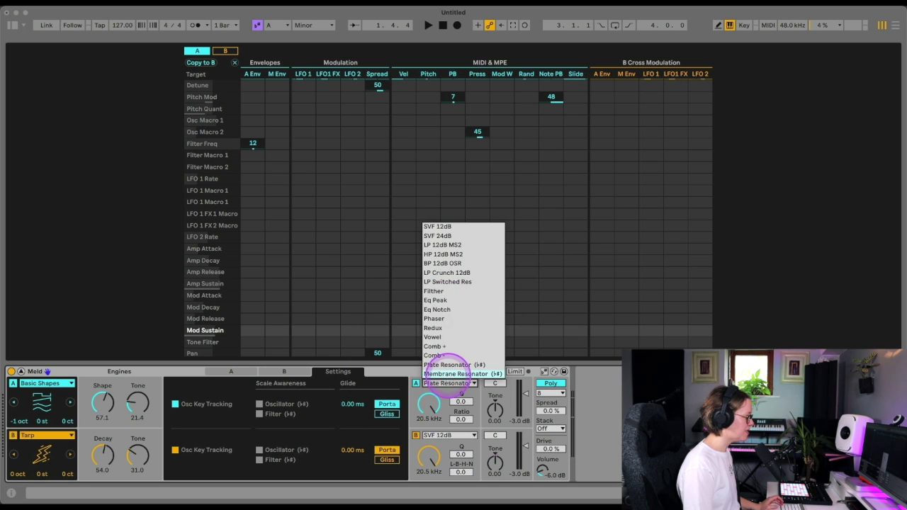
click(448, 373)
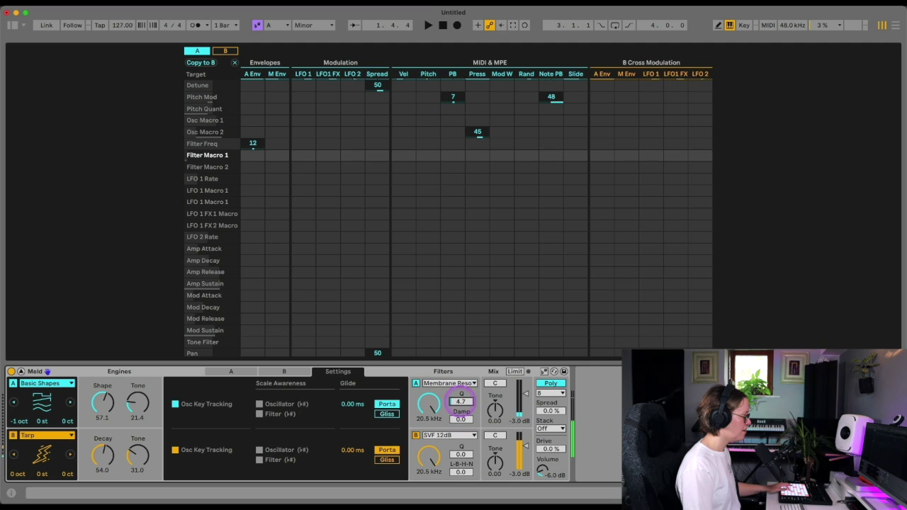
- Shape engine A's Membrane Resonator by setting Damp to 59.4, sweeping the frequency to 1.24 kHz and setting Q to 11.7
drag(459, 401, 461, 403)
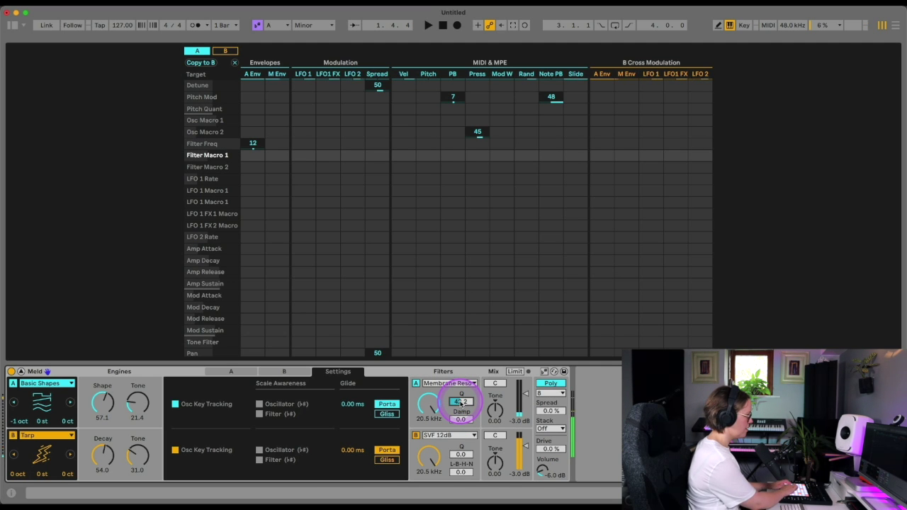
drag(460, 419, 429, 461)
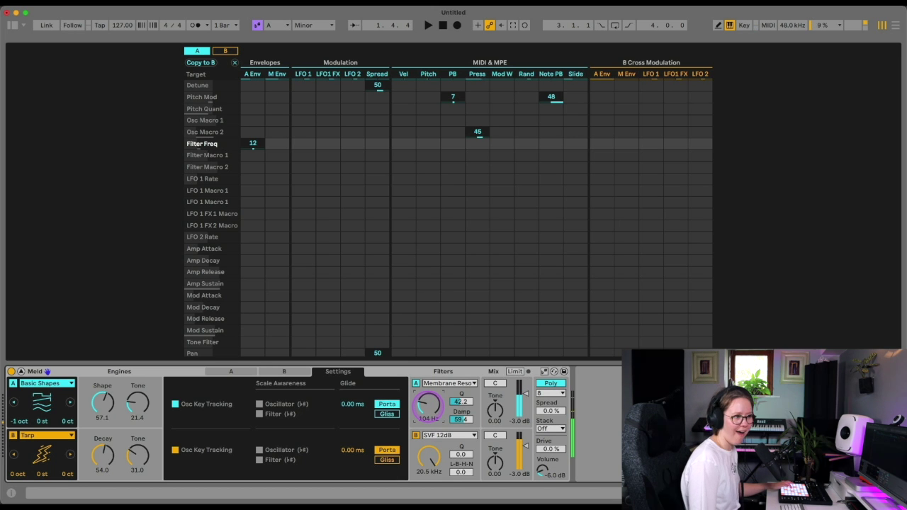
drag(429, 461, 428, 411)
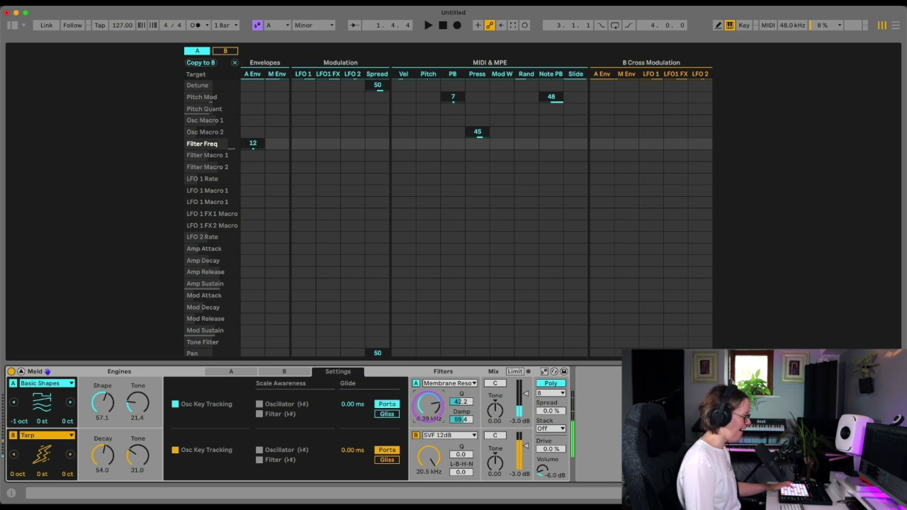
drag(429, 453, 428, 410)
click(428, 409)
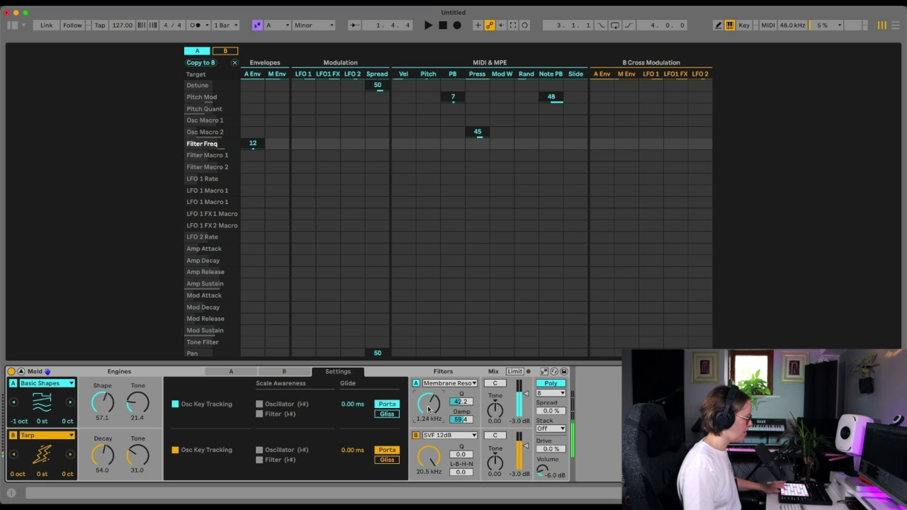
click(460, 402)
drag(462, 402, 468, 406)
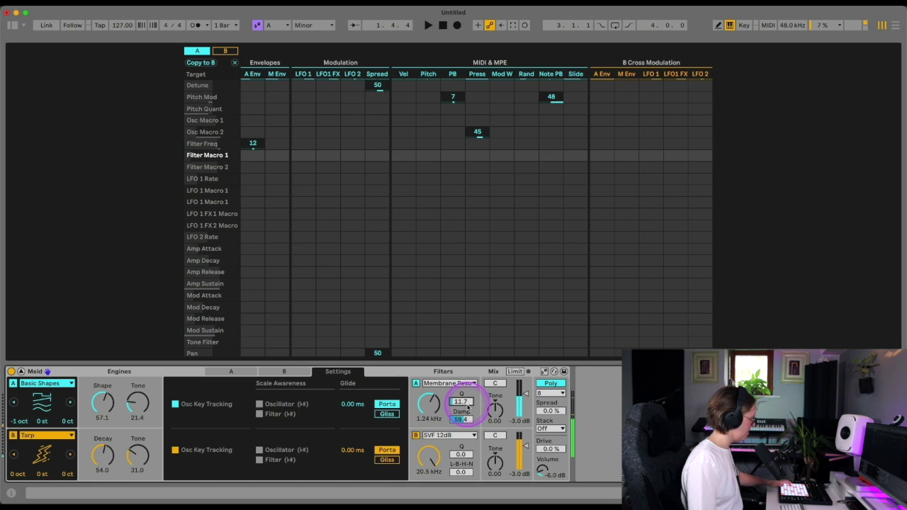
- Change engine A's filter type to SVF 12dB and set its L-B-H-N morph to 27.3
click(451, 383)
drag(464, 333, 472, 226)
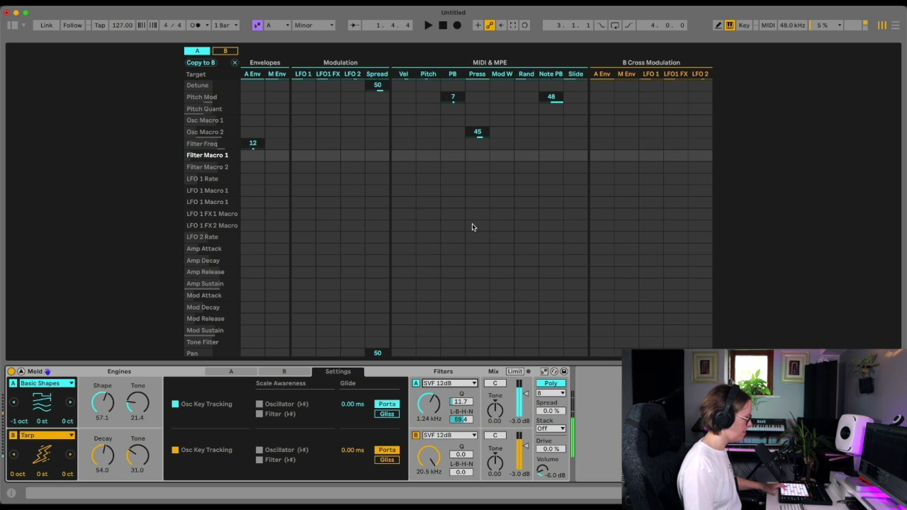
click(460, 419)
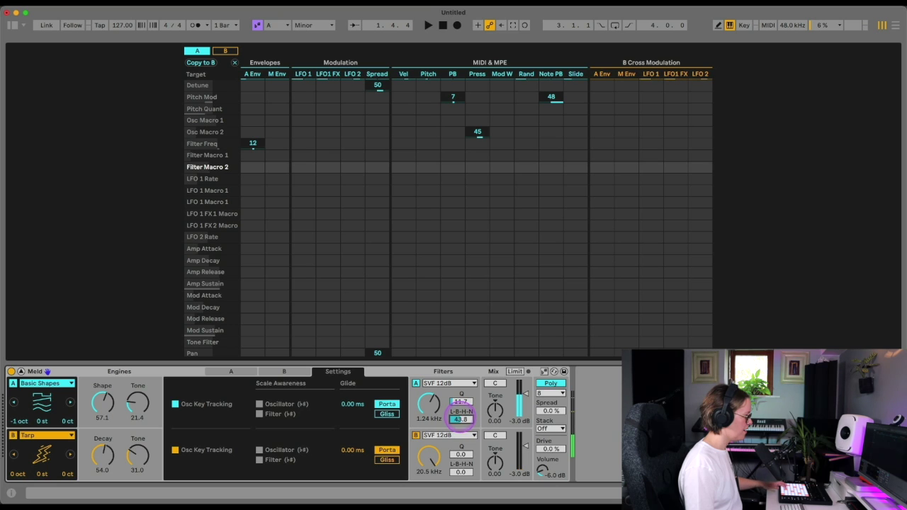
mouse_move(460, 418)
mouse_down()
mouse_move(460, 441)
mouse_move(461, 415)
mouse_up()
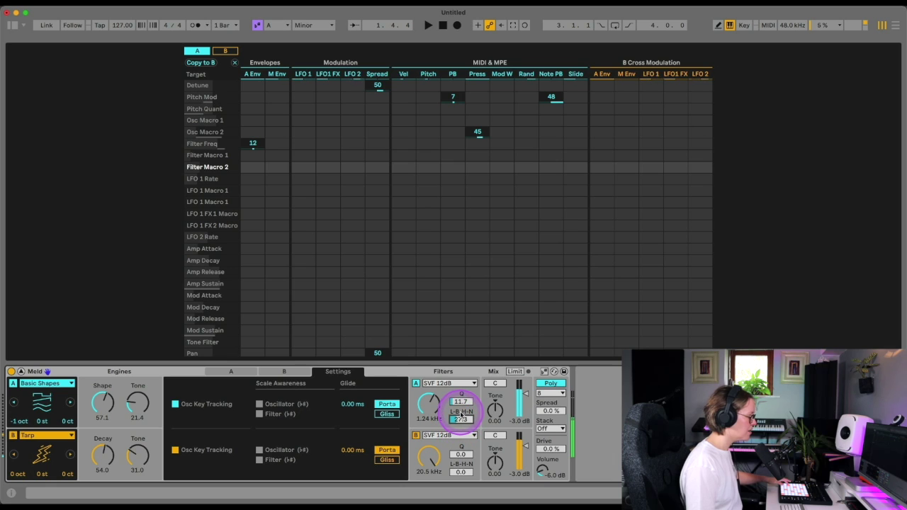
- Set Meld's Spread to 37 %, Stack to 2 and Drive to 30 %
click(552, 422)
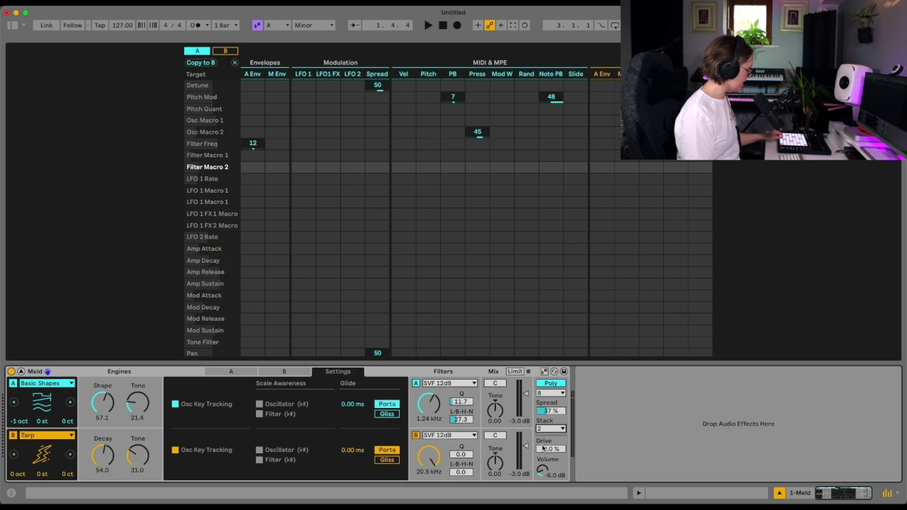
drag(542, 447, 552, 445)
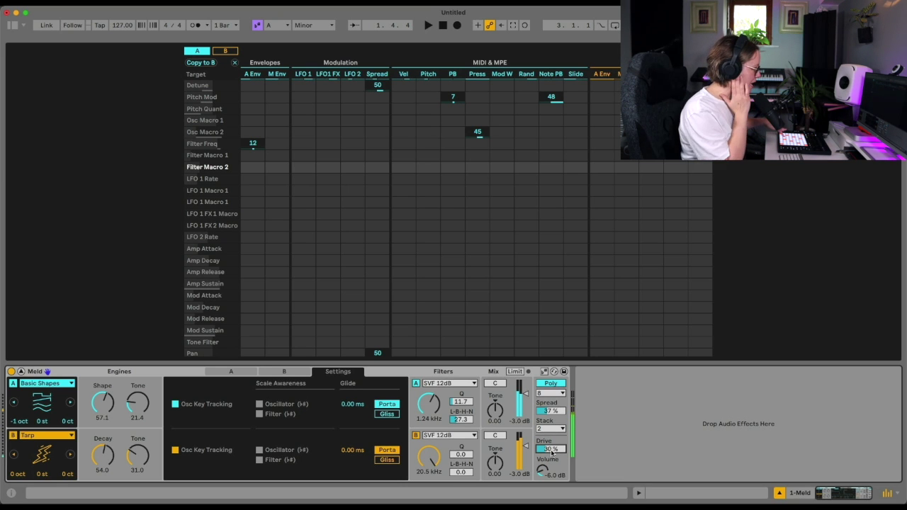
- Collapse Meld's expanded modulation matrix to return to the Session View, and turn on the metronome
click(20, 372)
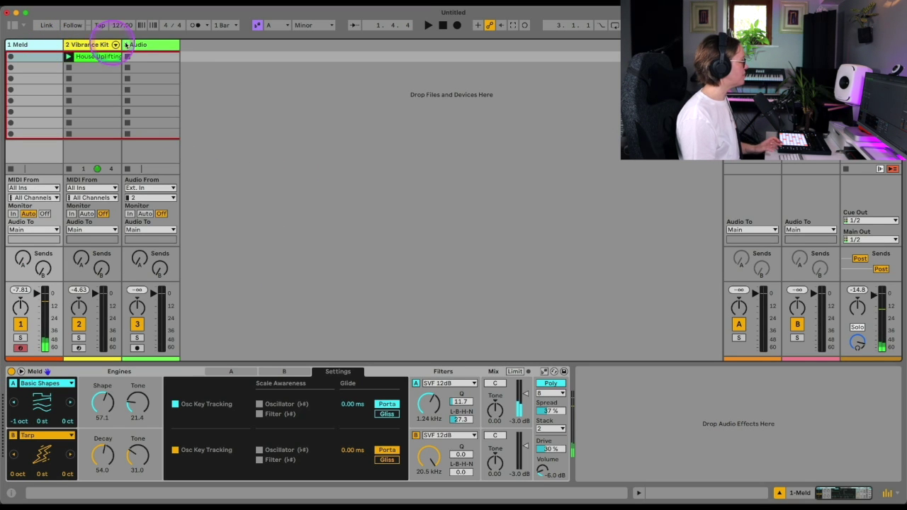
click(195, 26)
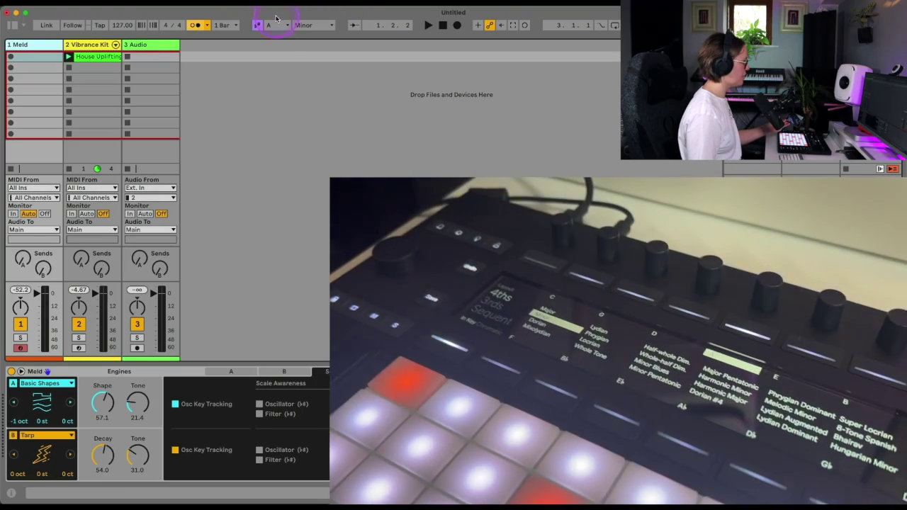
- Switch the Live Set's scale root note to D to compare it with Push, and set it back to A
click(275, 23)
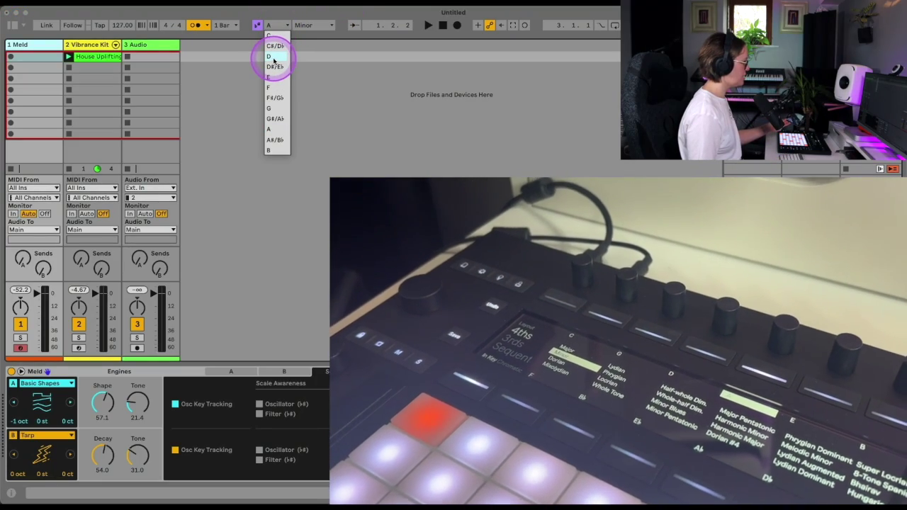
click(275, 57)
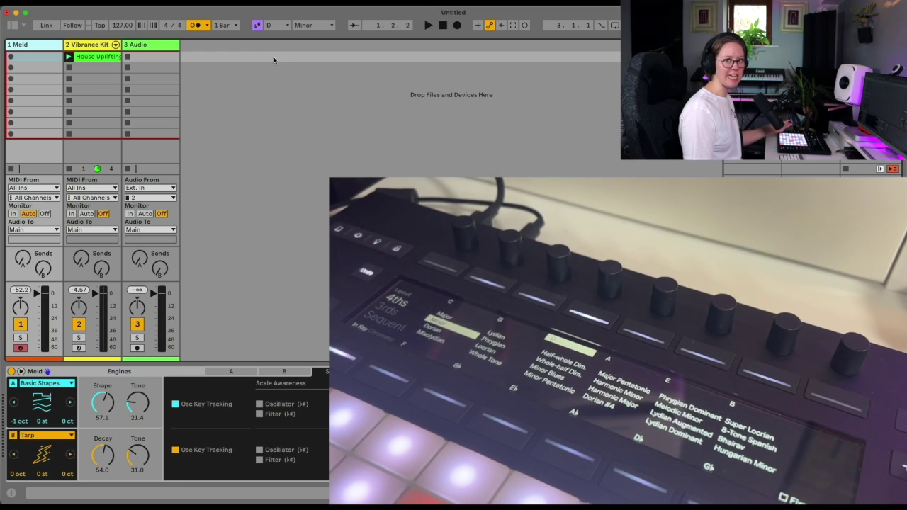
click(273, 26)
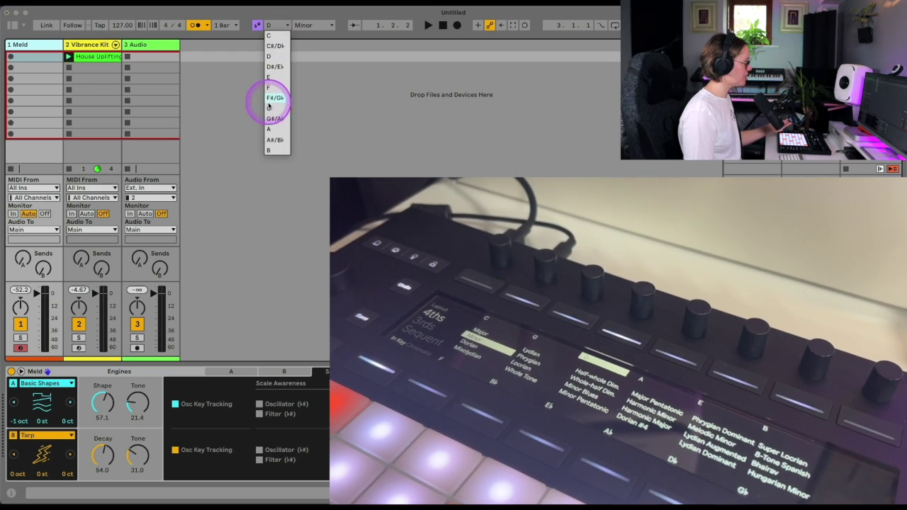
click(276, 131)
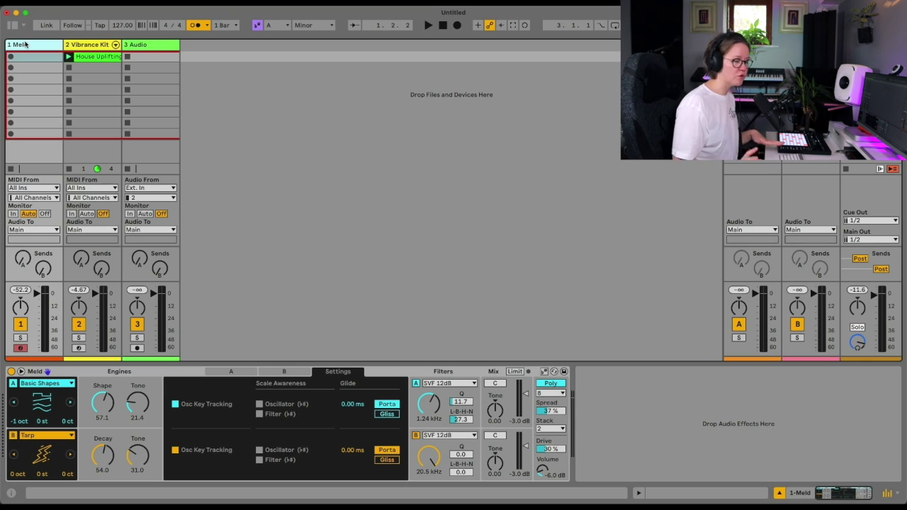
- Play the Vibrance Kit track's drum clip briefly and stop playback
click(41, 63)
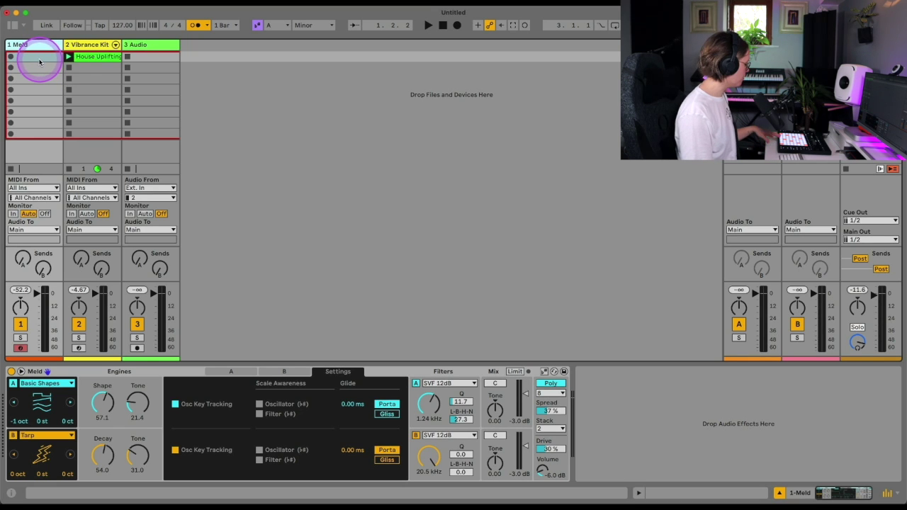
click(160, 44)
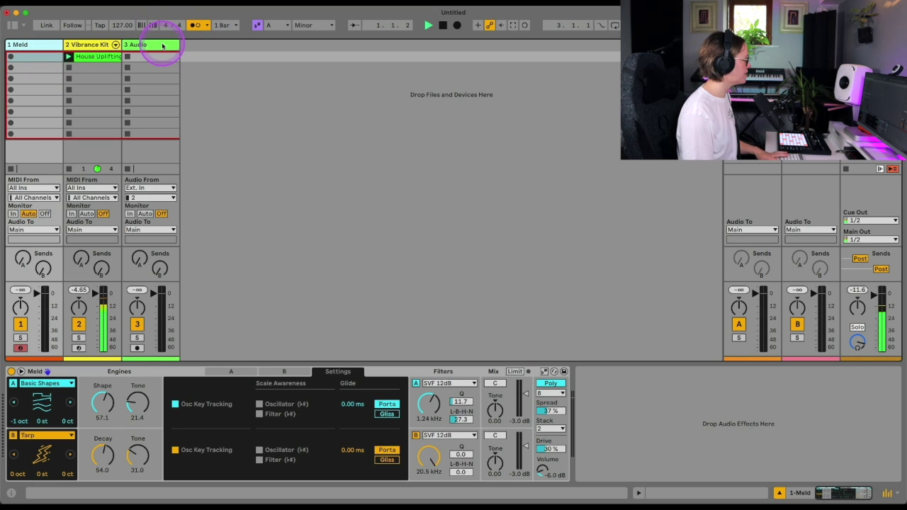
key(space)
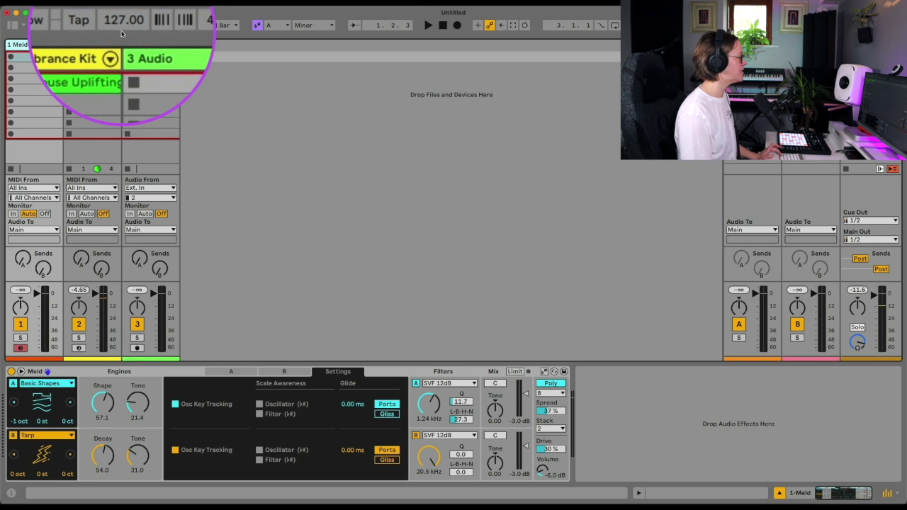
click(88, 60)
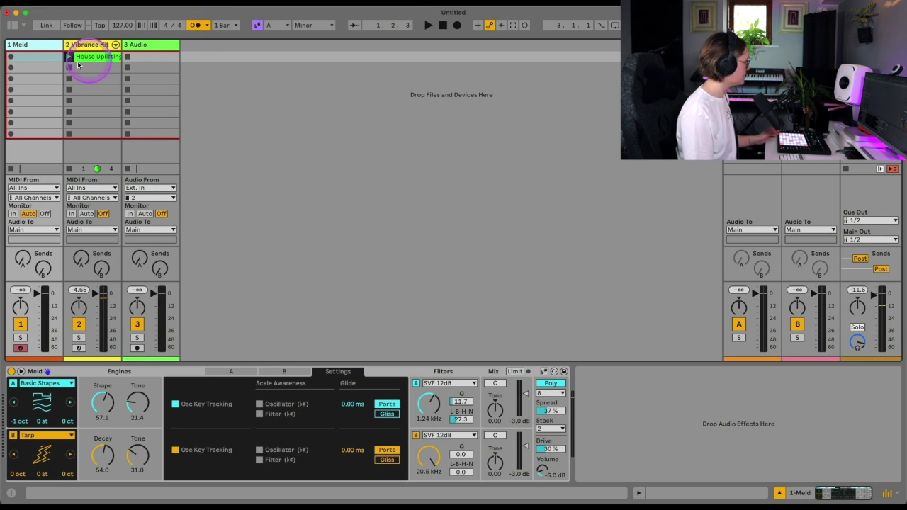
- Record a nine-bar MIDI clip into the first slot of the Meld track and open it in an enlarged note editor
click(11, 59)
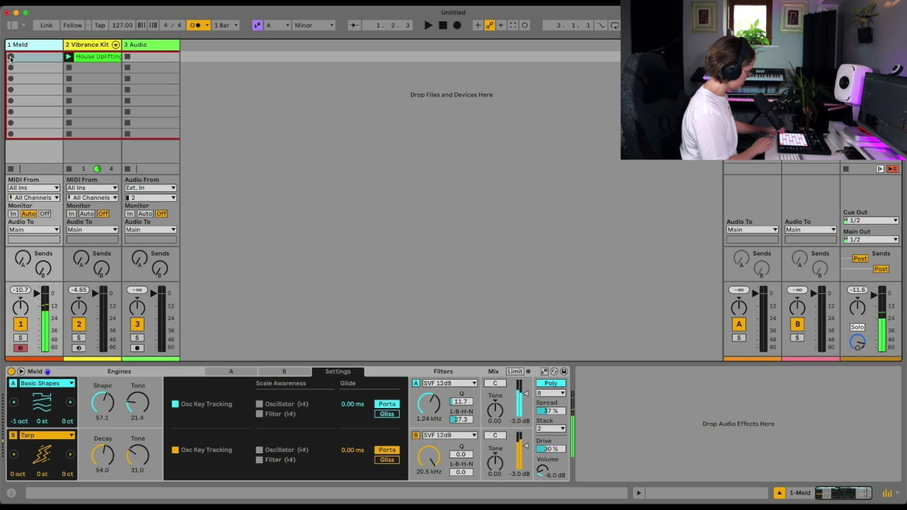
click(10, 58)
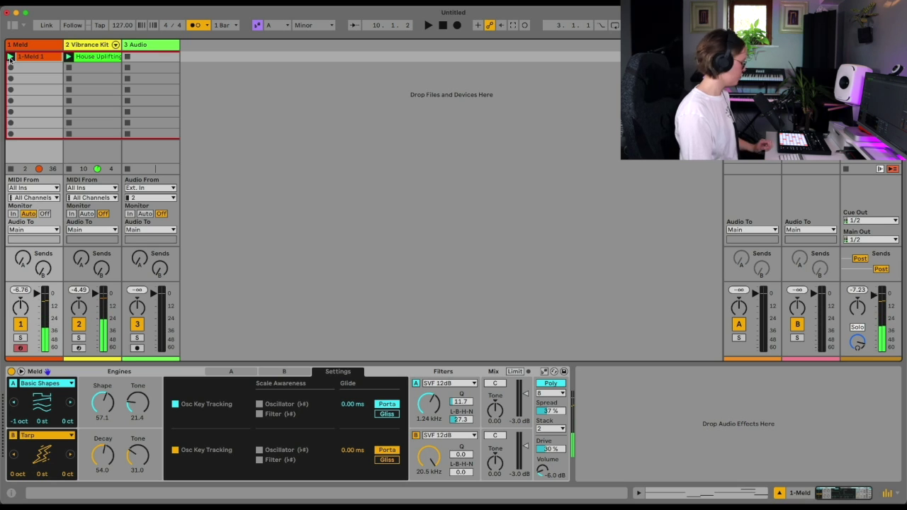
double_click(29, 56)
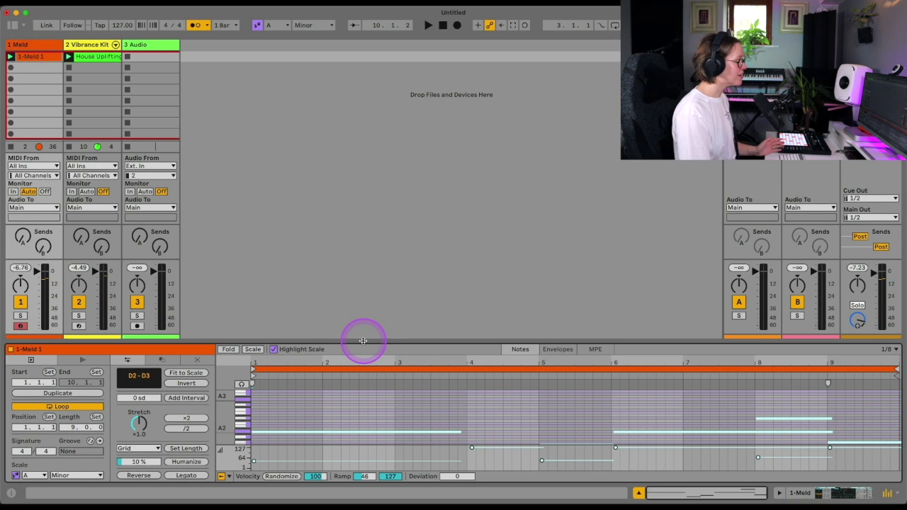
drag(362, 341, 389, 148)
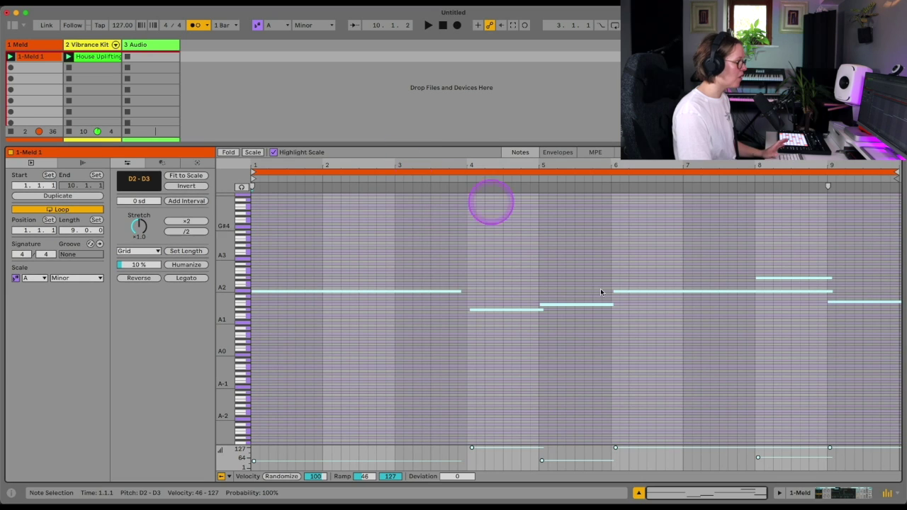
- Shorten the A2 note starting at bar 6 so it ends at bar 8, and quantize all the clip's notes to the grid
drag(863, 275, 761, 289)
click(780, 342)
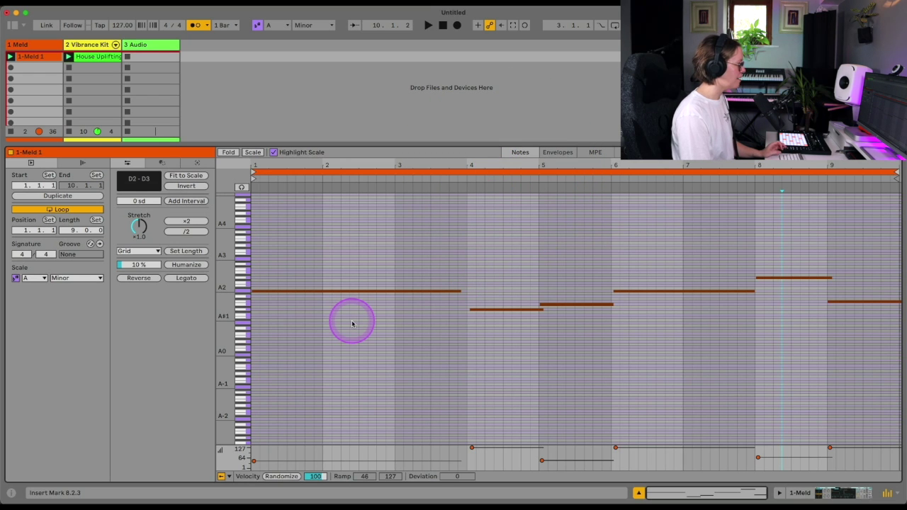
key(ctrl+a)
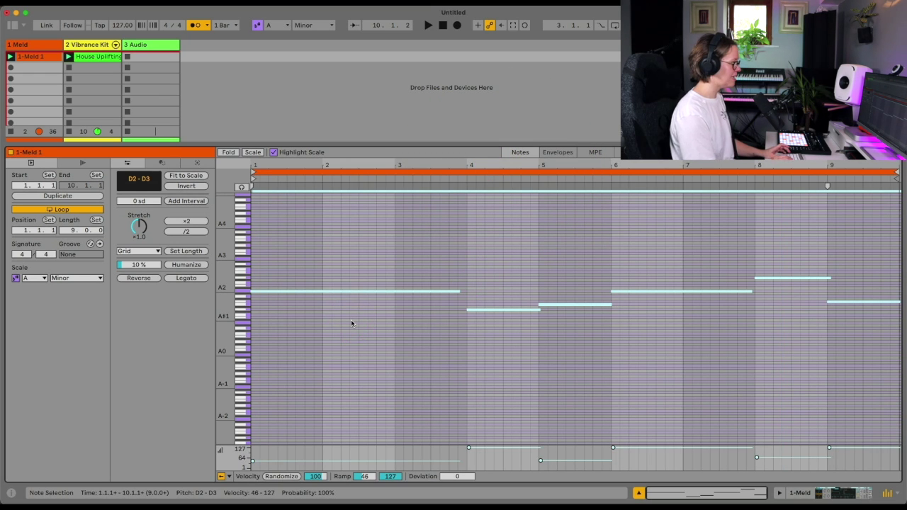
- Play back the recorded Meld clip together with the drums and stop playback
key(space)
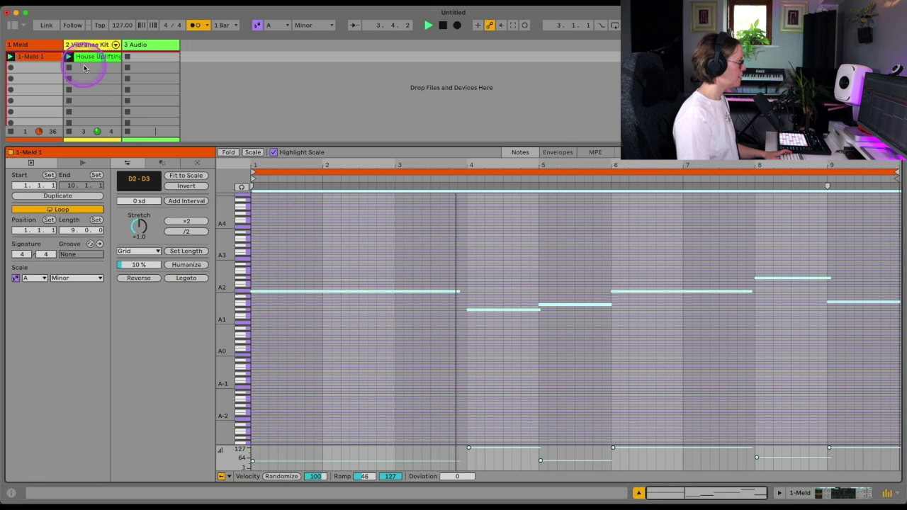
key(space)
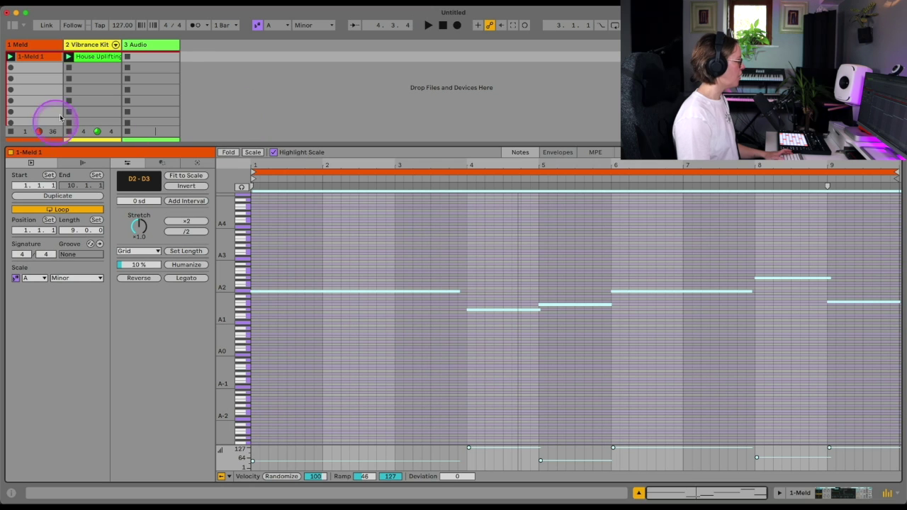
- Enlarge the clip view and zoom in on the recorded notes, and reveal the Help View beside the editor
drag(197, 146, 207, 108)
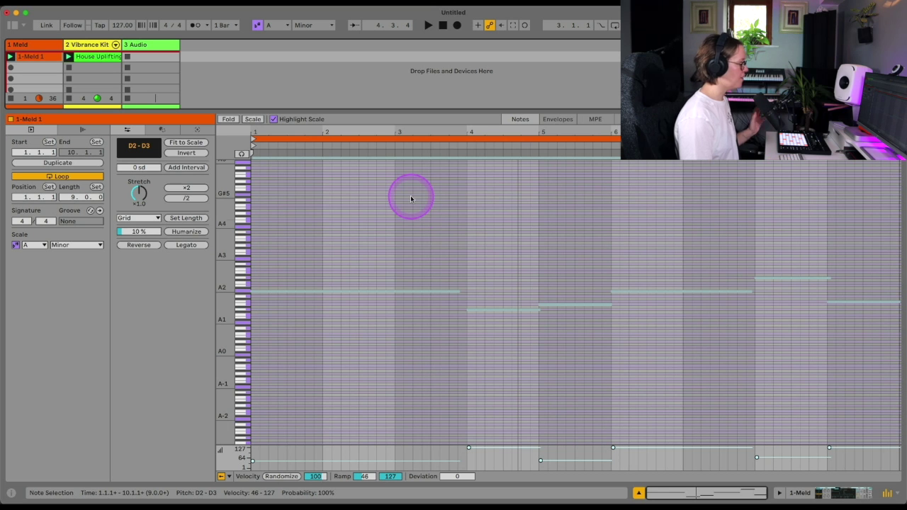
key(z)
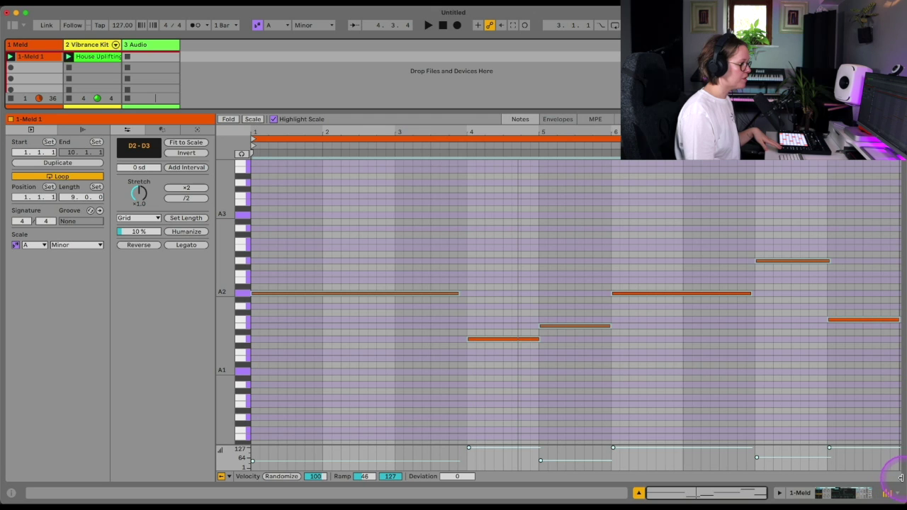
drag(899, 478, 787, 482)
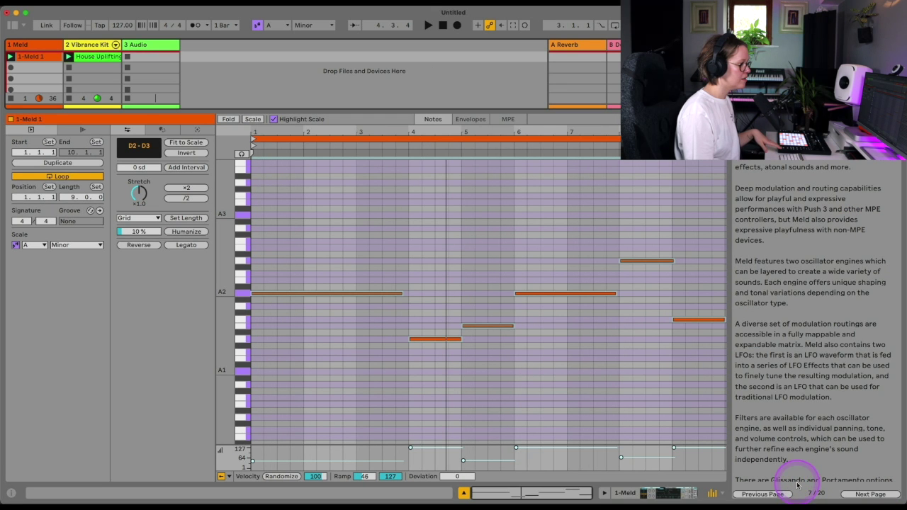
- Hide the Help View so the note editor fills the width, select all the clip's notes and group them as Play All
drag(732, 464, 894, 458)
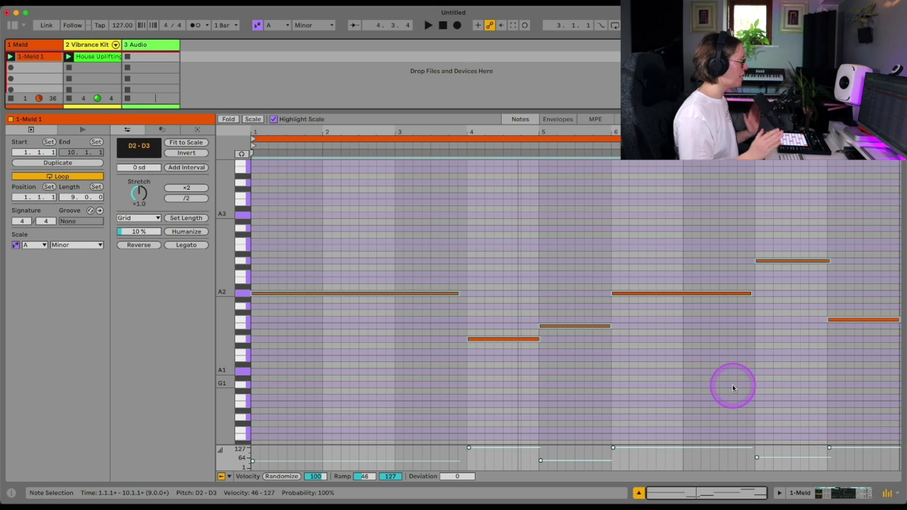
click(706, 387)
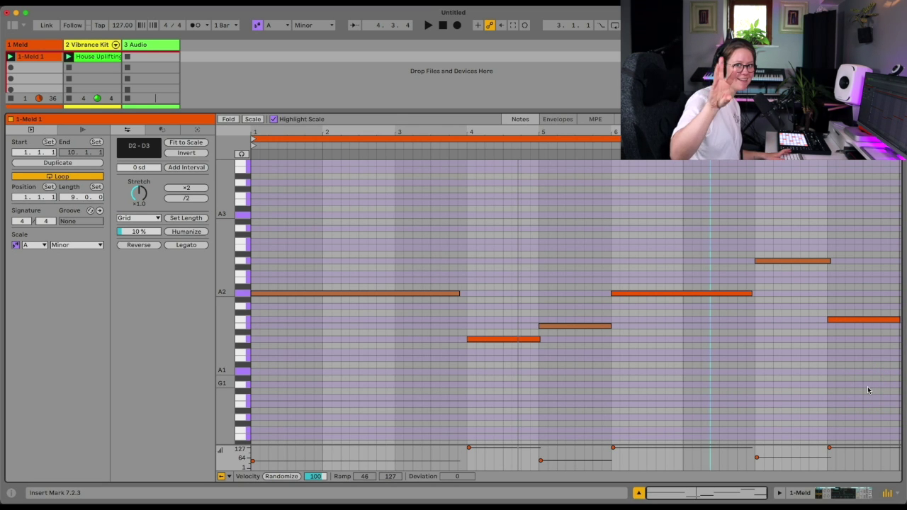
drag(869, 388, 362, 189)
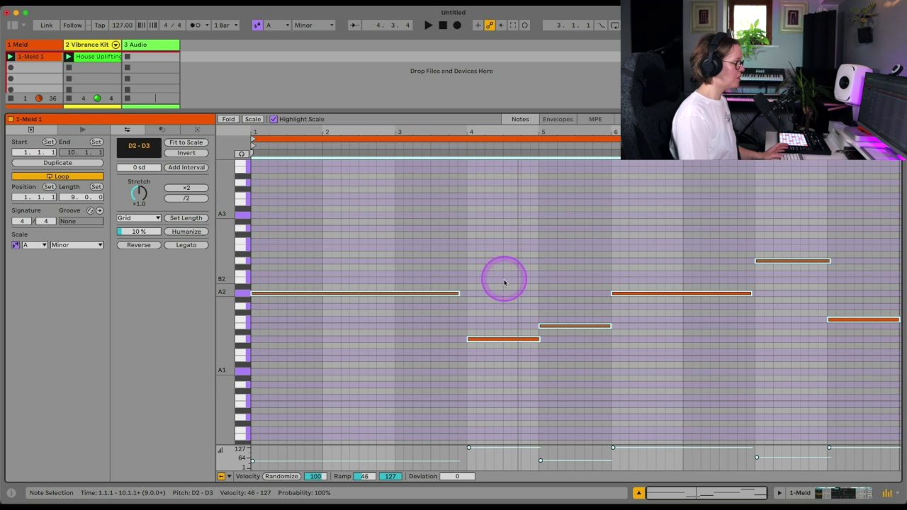
right_click(418, 296)
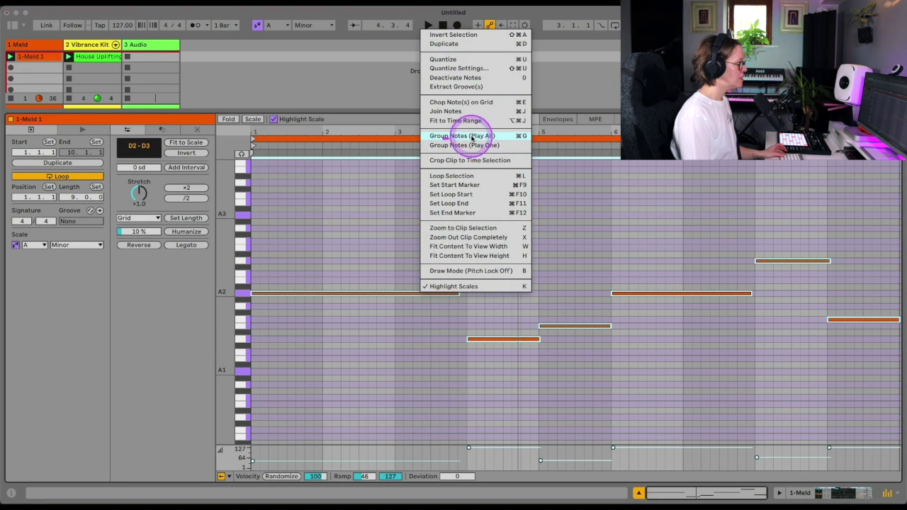
click(461, 136)
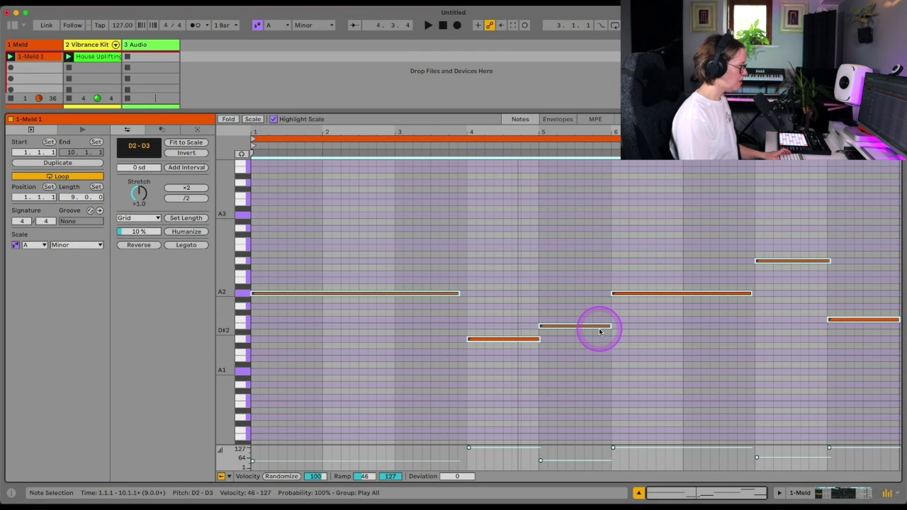
click(540, 328)
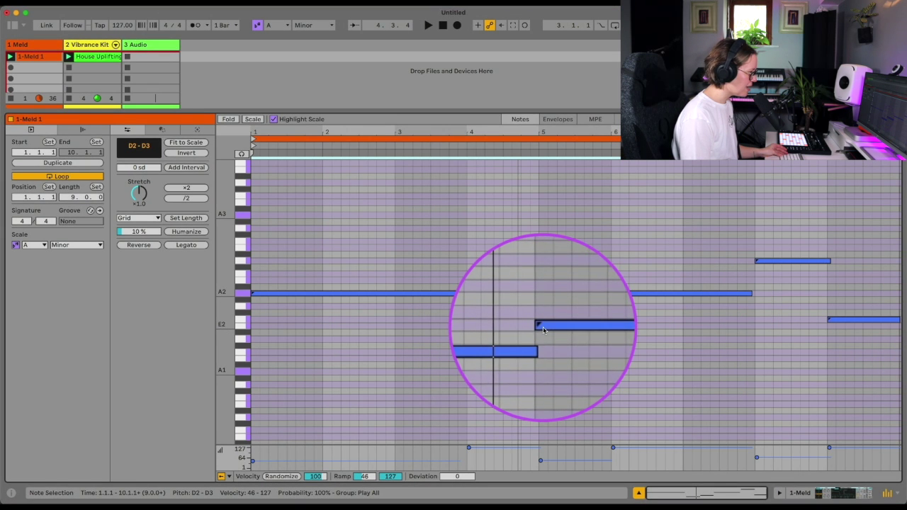
click(611, 312)
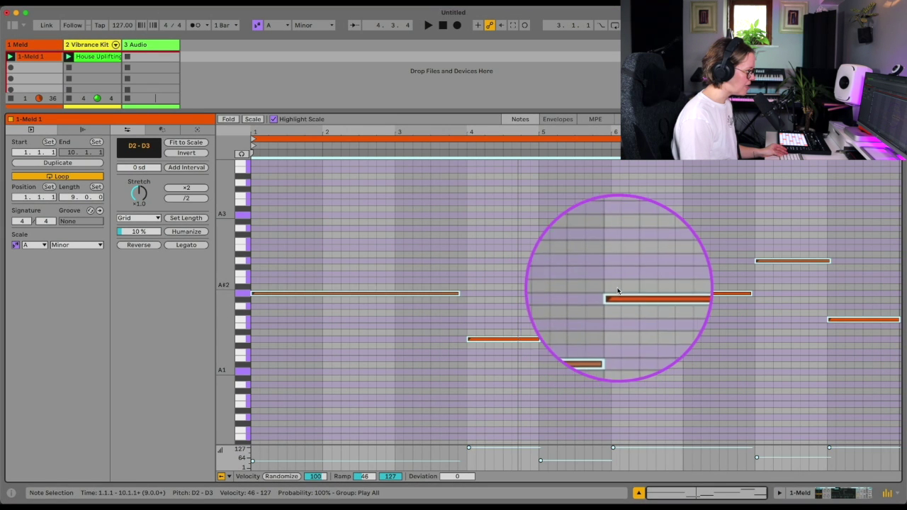
click(618, 291)
click(659, 400)
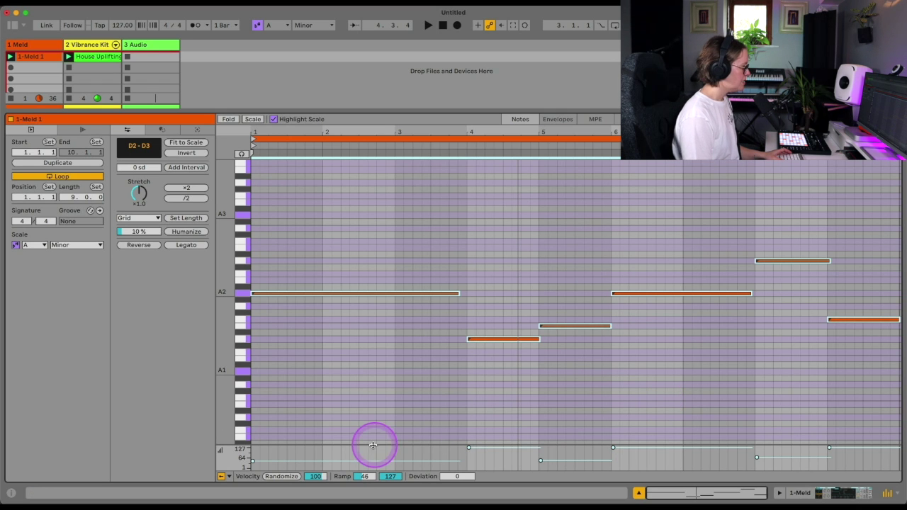
- Show an enlarged Chance lane below the velocity lane and set the note group's chance to 83%
drag(225, 444, 231, 422)
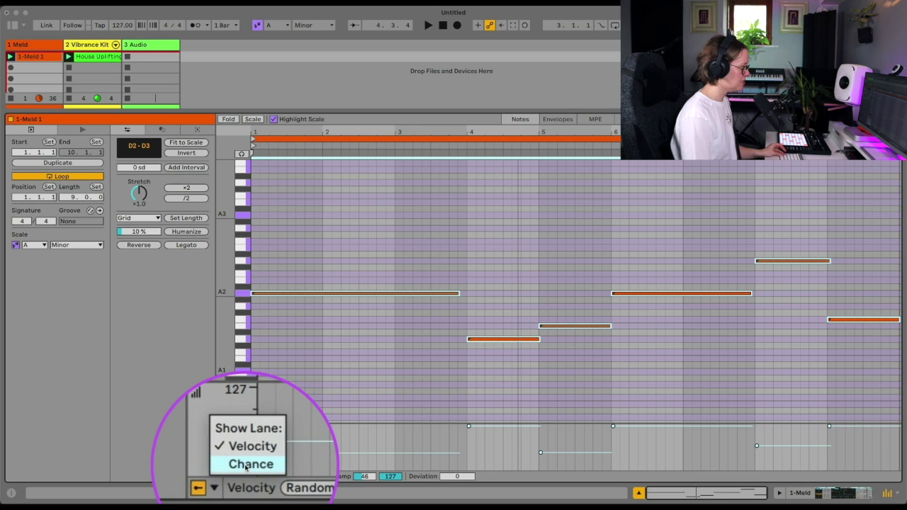
click(244, 468)
drag(232, 455, 235, 421)
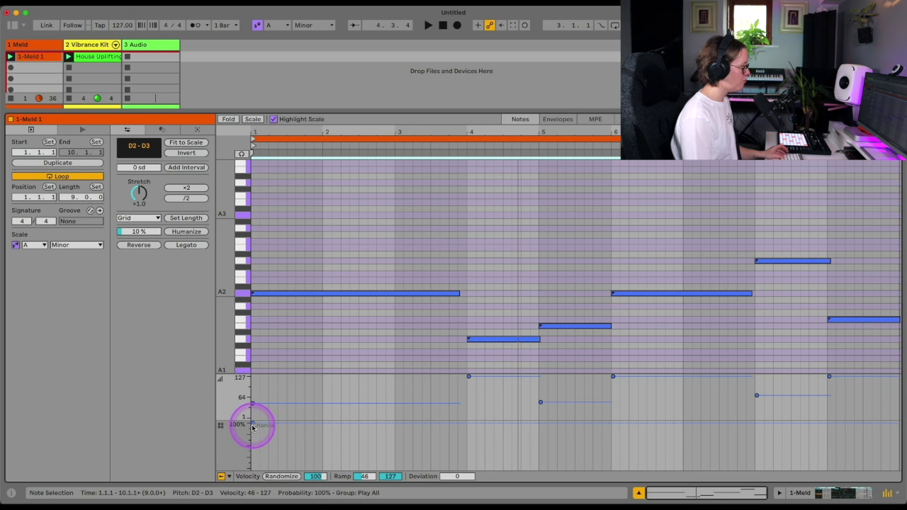
click(252, 425)
mouse_move(252, 423)
mouse_down()
mouse_move(252, 445)
mouse_move(254, 434)
mouse_up()
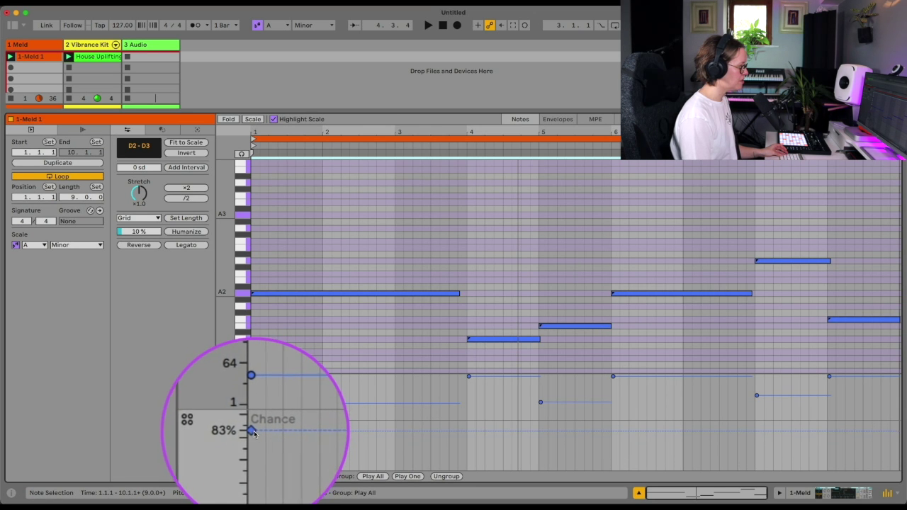
- Change the selected notes' group to Play One and set the group's chance to 85%
right_click(409, 297)
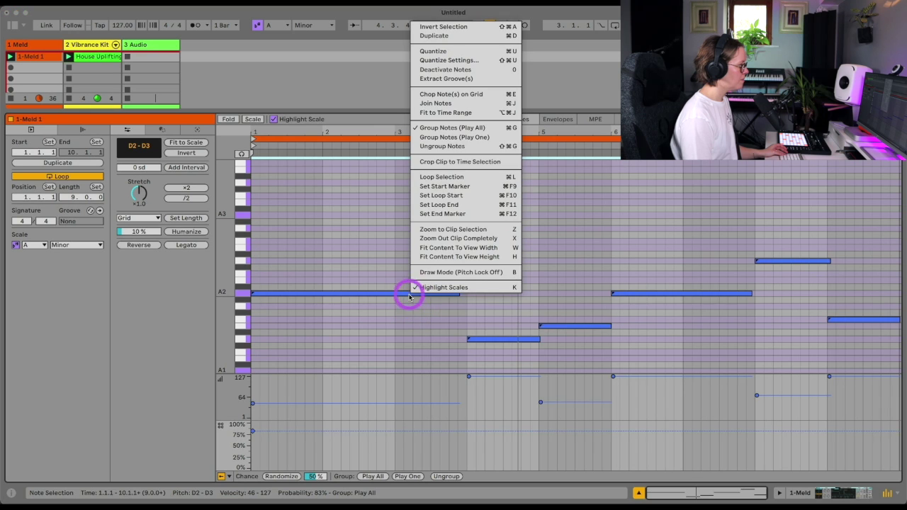
click(469, 139)
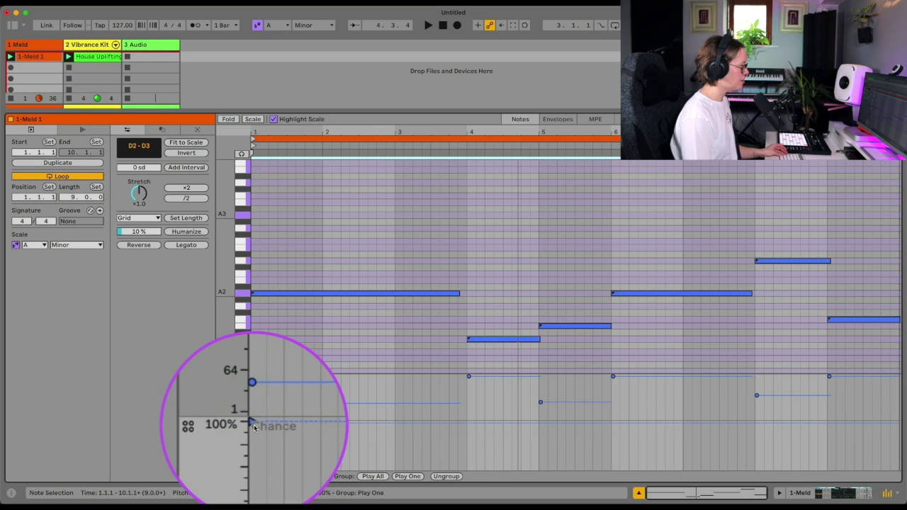
mouse_move(254, 428)
mouse_down()
mouse_move(252, 454)
mouse_move(250, 440)
mouse_up()
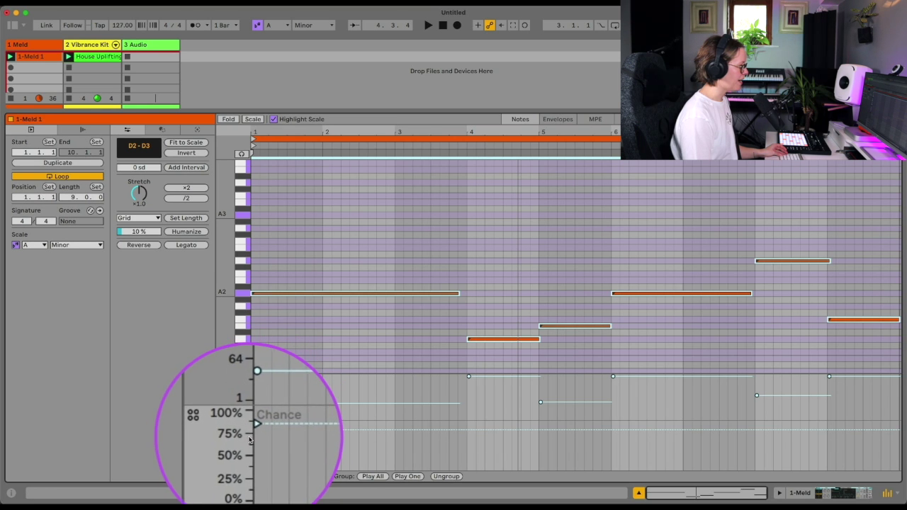
click(250, 438)
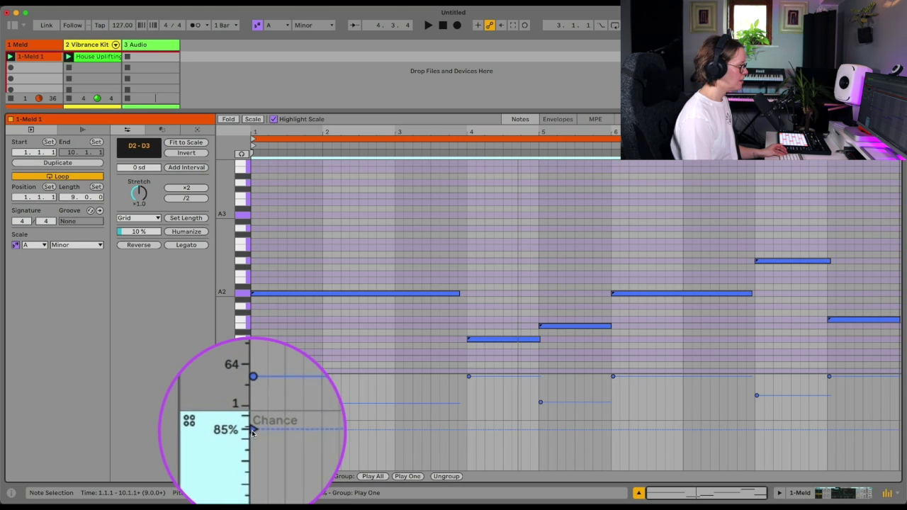
- Ungroup the notes of the Play One group
click(428, 295)
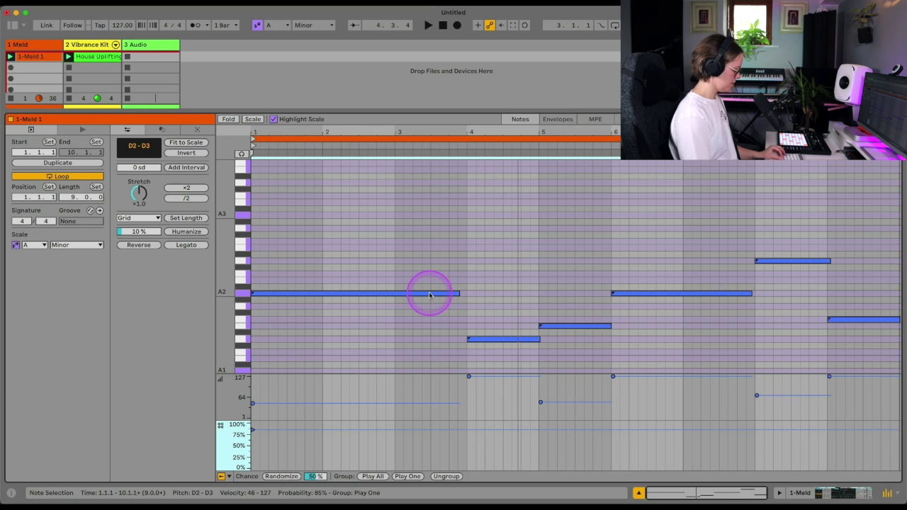
right_click(428, 295)
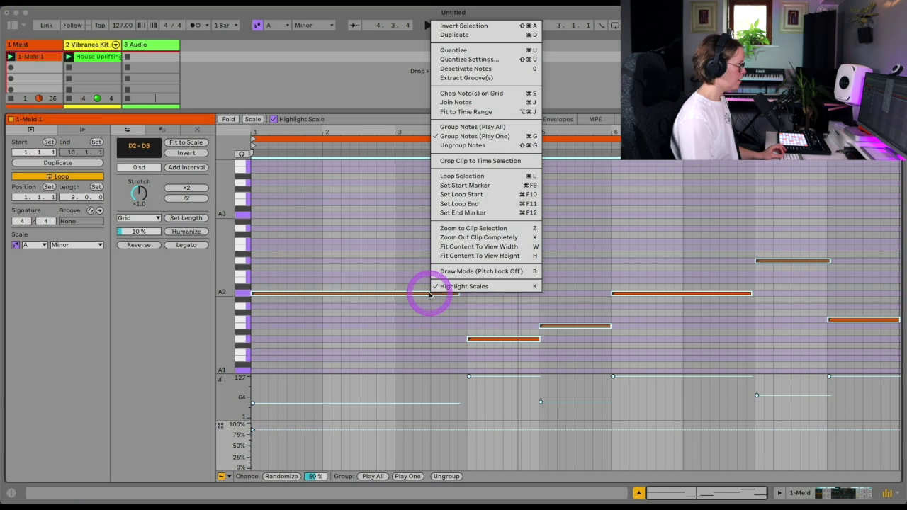
click(470, 146)
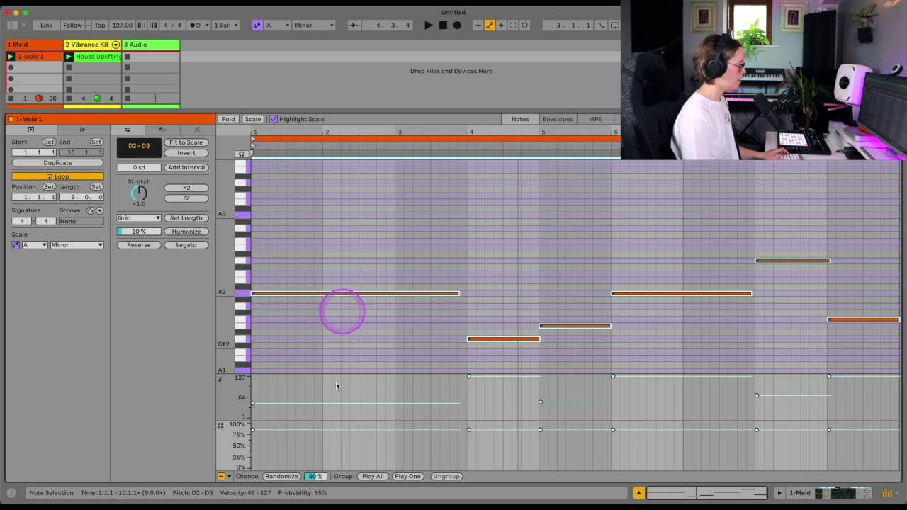
- Reselect all the clip's notes and group them as Play All
click(430, 454)
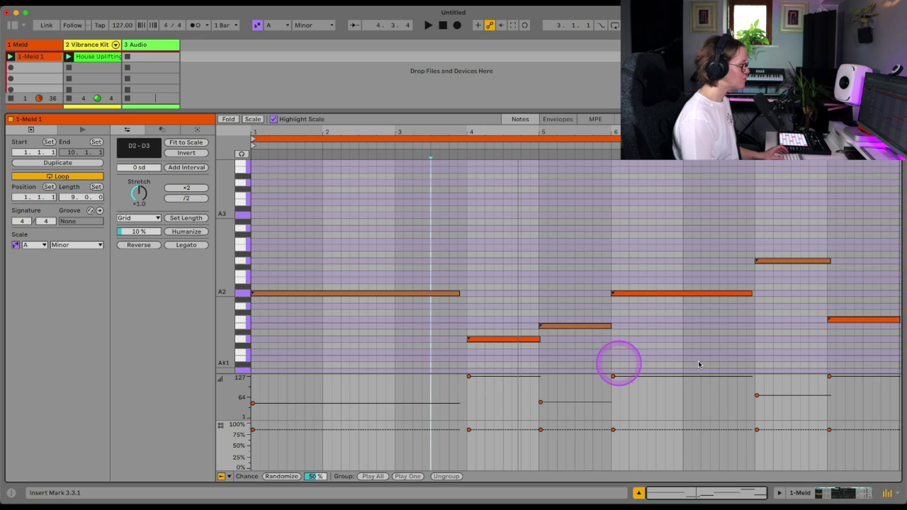
drag(872, 359, 203, 203)
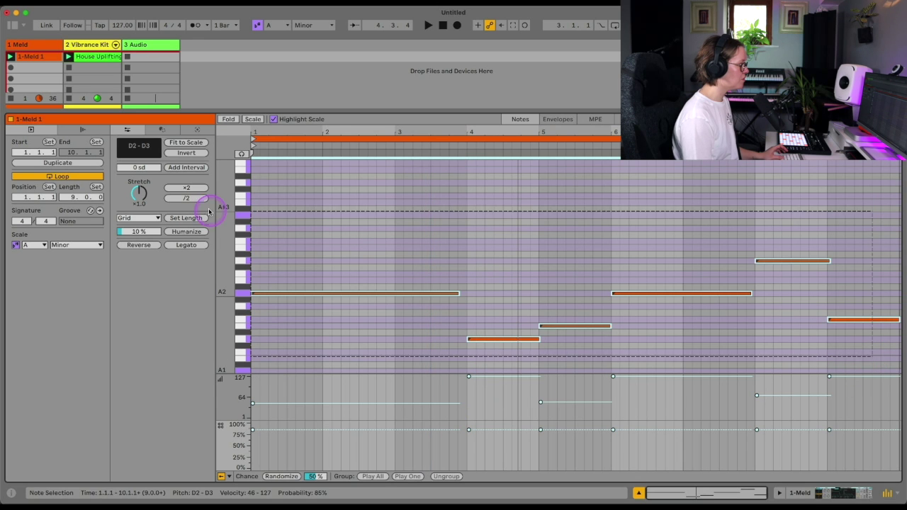
right_click(351, 296)
click(424, 136)
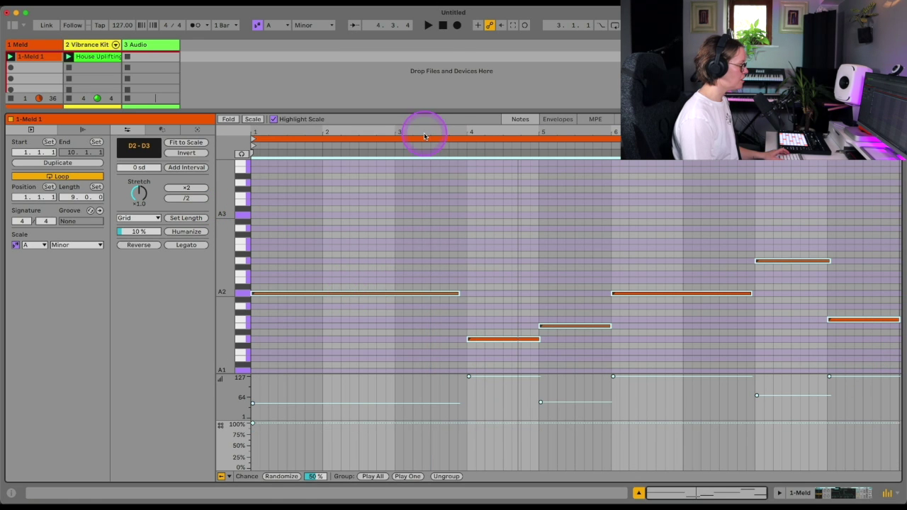
mouse_move(253, 423)
mouse_down()
mouse_move(253, 437)
mouse_move(253, 424)
mouse_up()
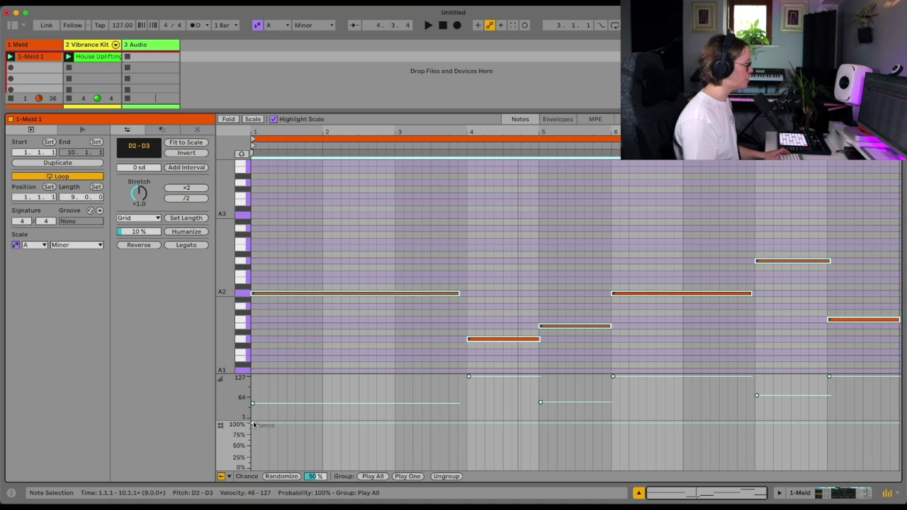
- Play back the clip while lowering the note group's chance to 13% and raising it to 88%, and stop playback
key(space)
click(253, 424)
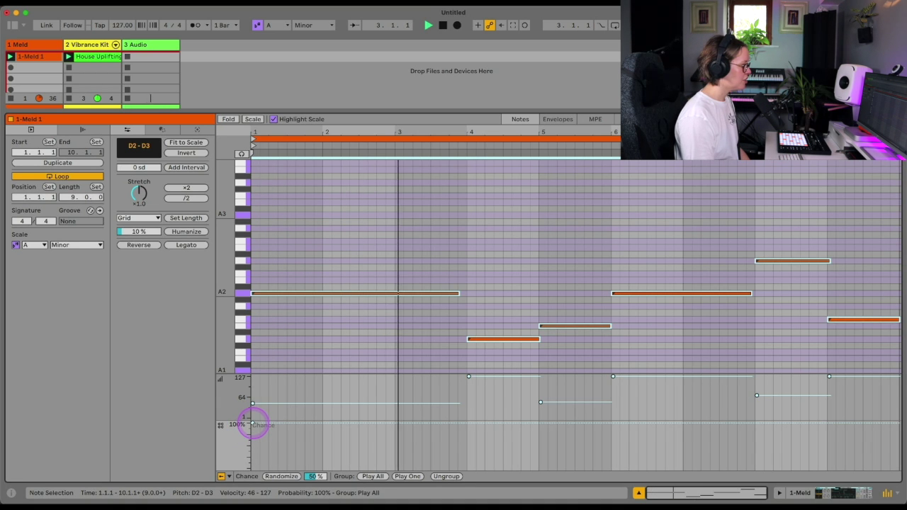
drag(253, 424, 253, 463)
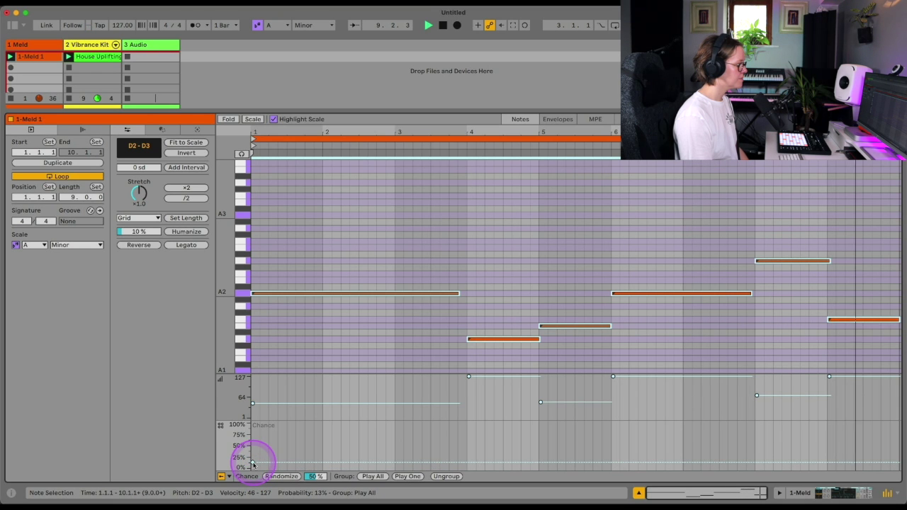
click(221, 426)
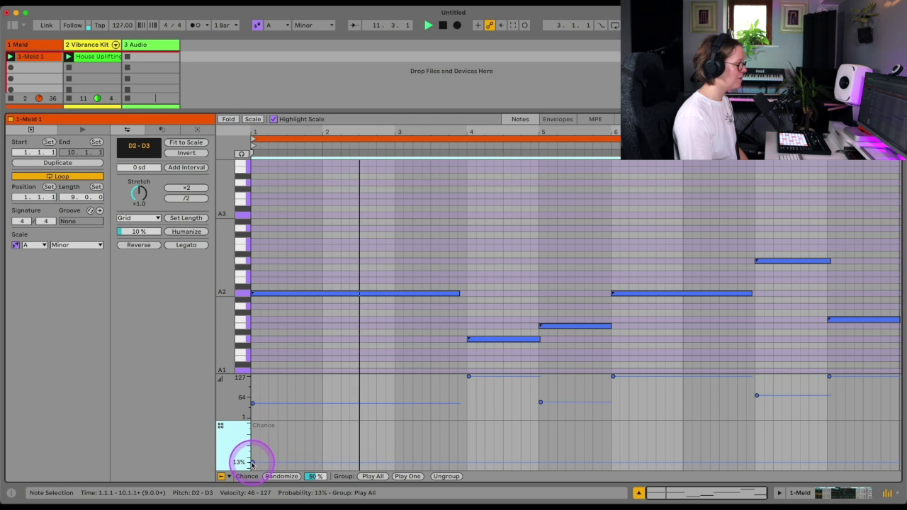
drag(251, 465, 262, 439)
- Hide and show the Velocity lane again, and hide the Chance lane
click(236, 458)
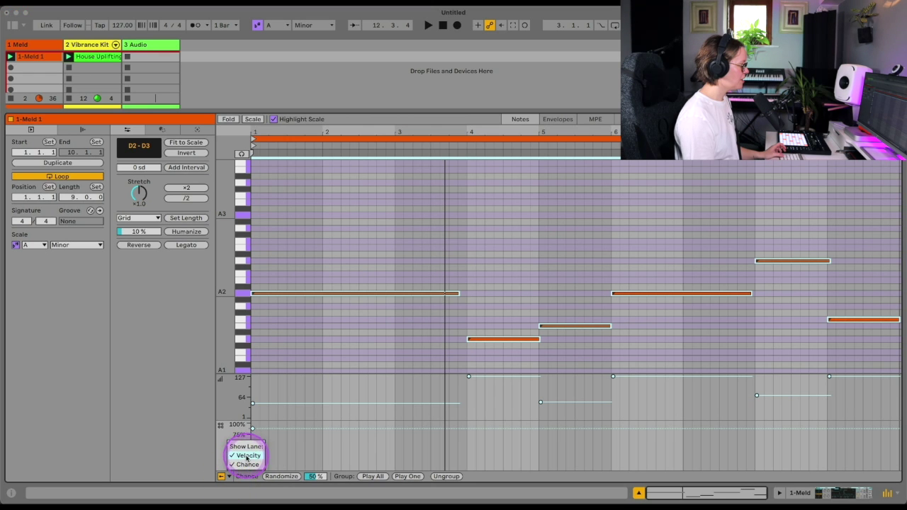
click(247, 456)
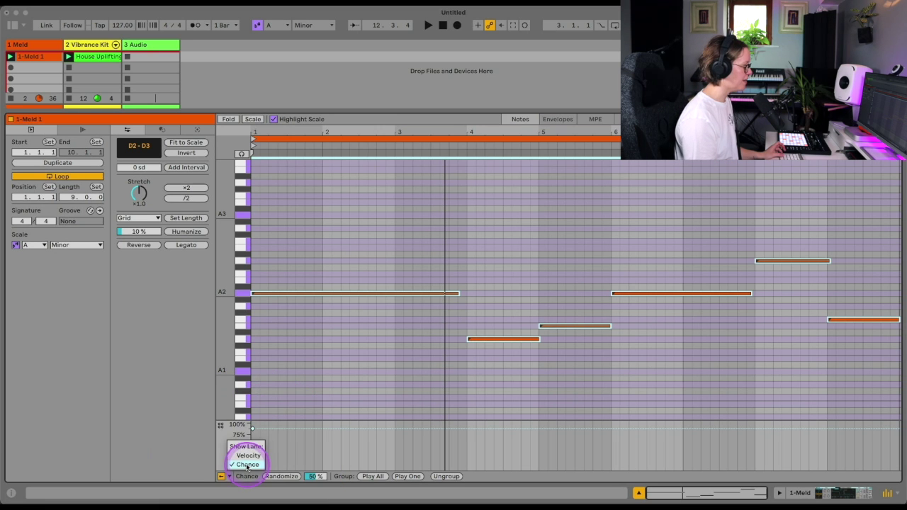
click(248, 456)
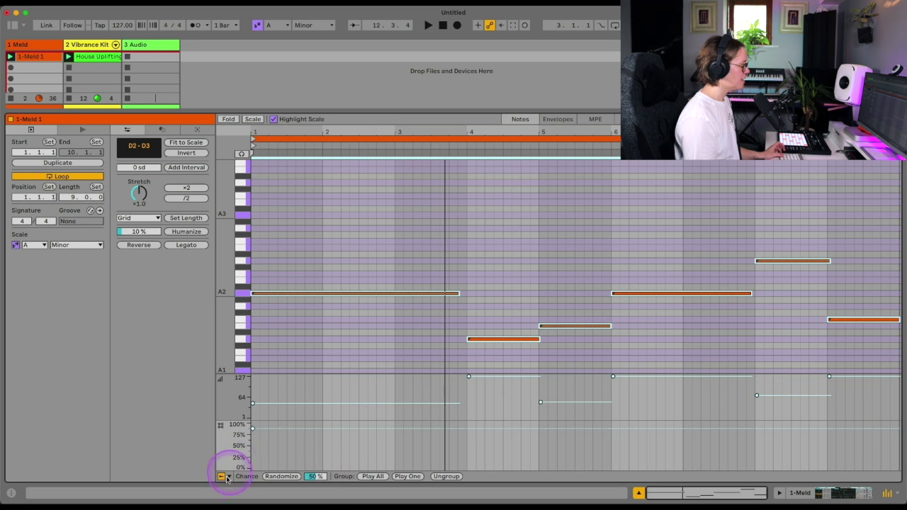
click(228, 479)
click(242, 464)
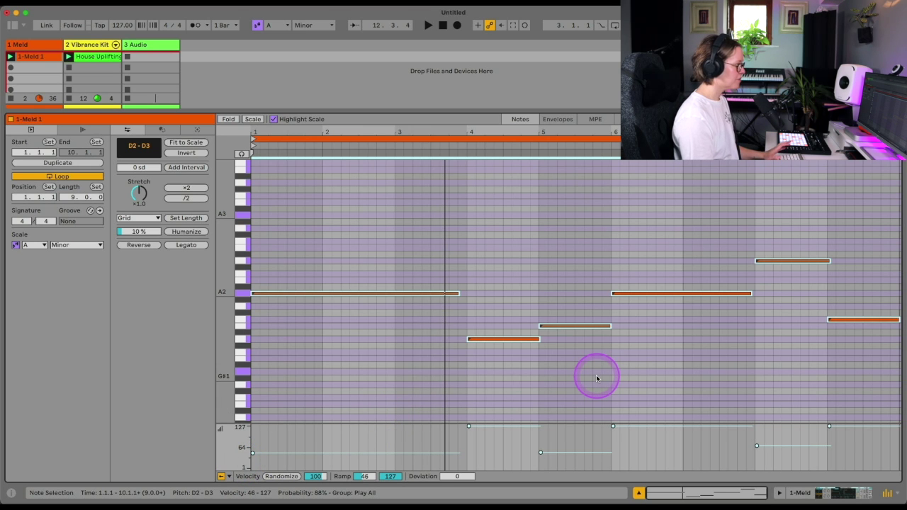
- Ungroup all the notes of the Play All group and clear the note selection
click(571, 327)
right_click(571, 327)
click(646, 163)
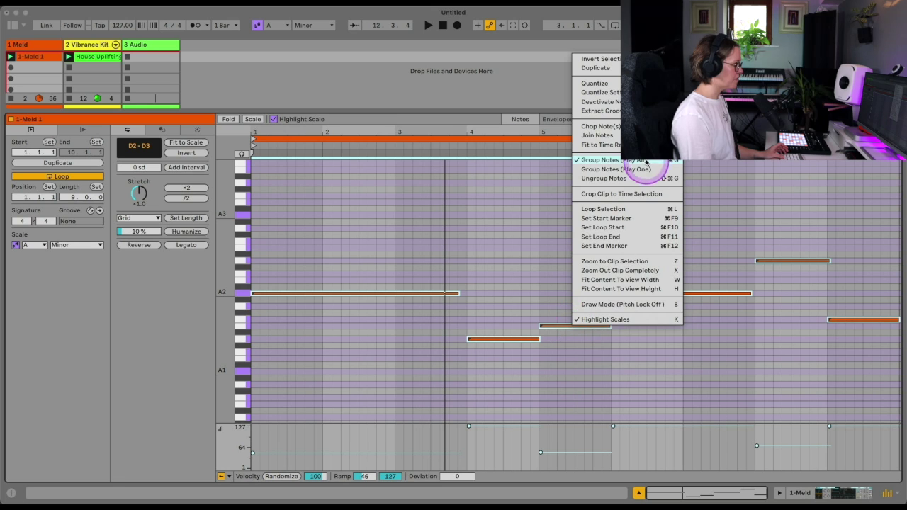
click(625, 181)
click(553, 259)
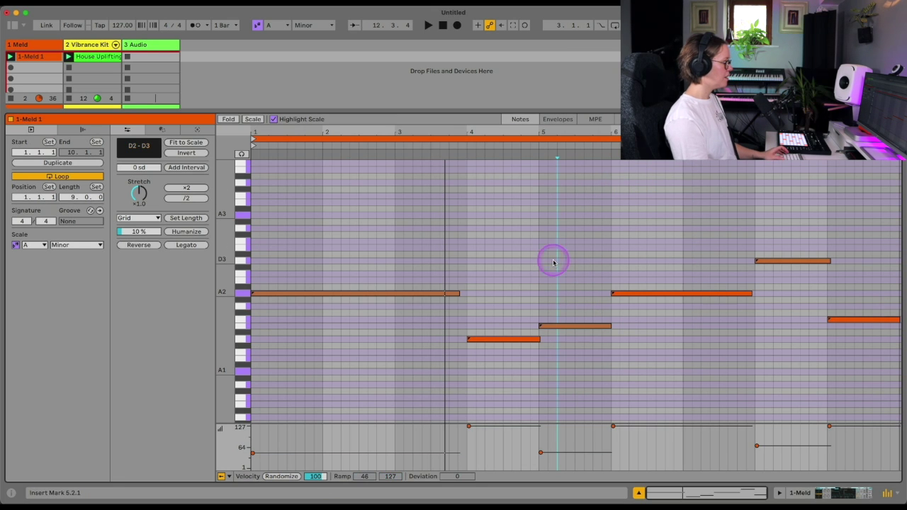
- Select all the clip's notes, show the browser, and check the note grouping options
key(super+a)
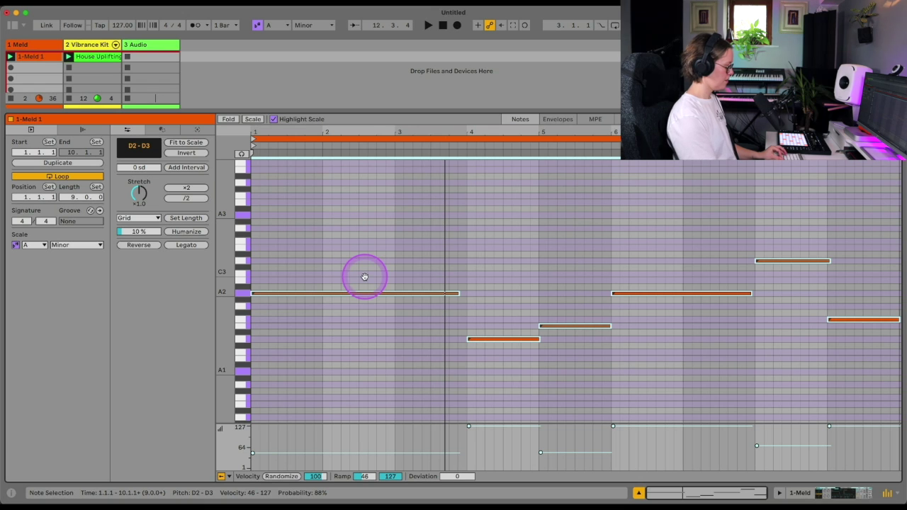
key(super+alt+b)
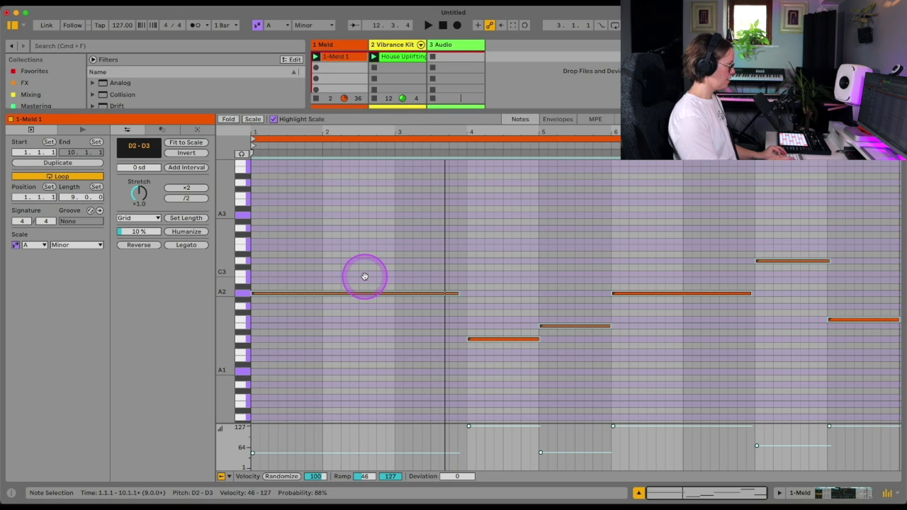
right_click(411, 294)
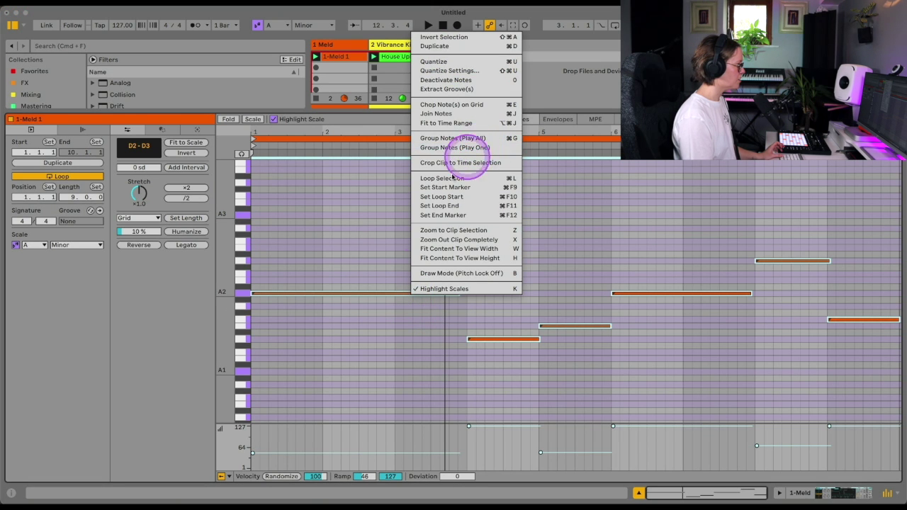
click(480, 149)
click(539, 383)
- Reselect every note in the clip and group them as Play All
key(super+a)
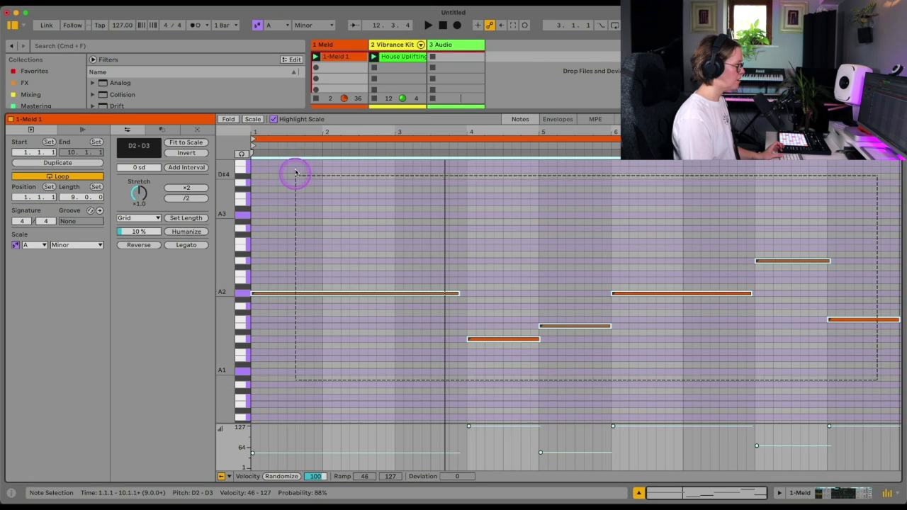
right_click(385, 293)
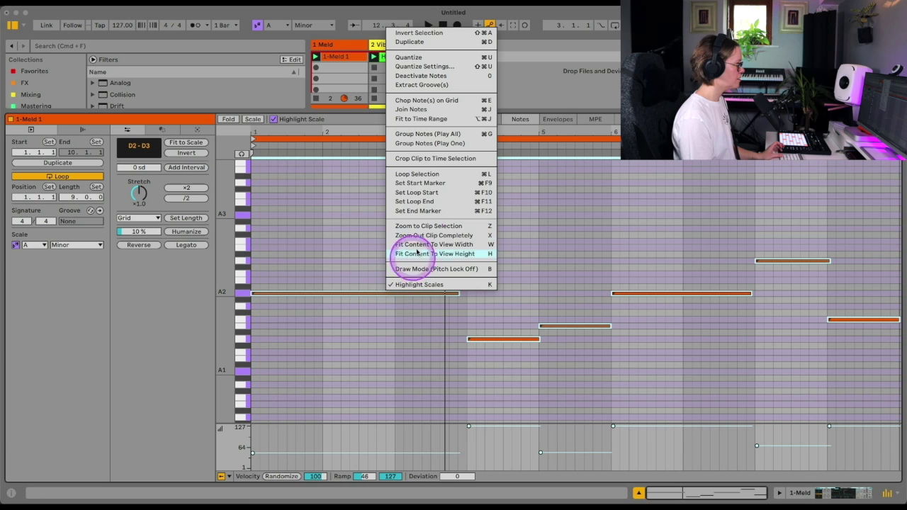
click(429, 134)
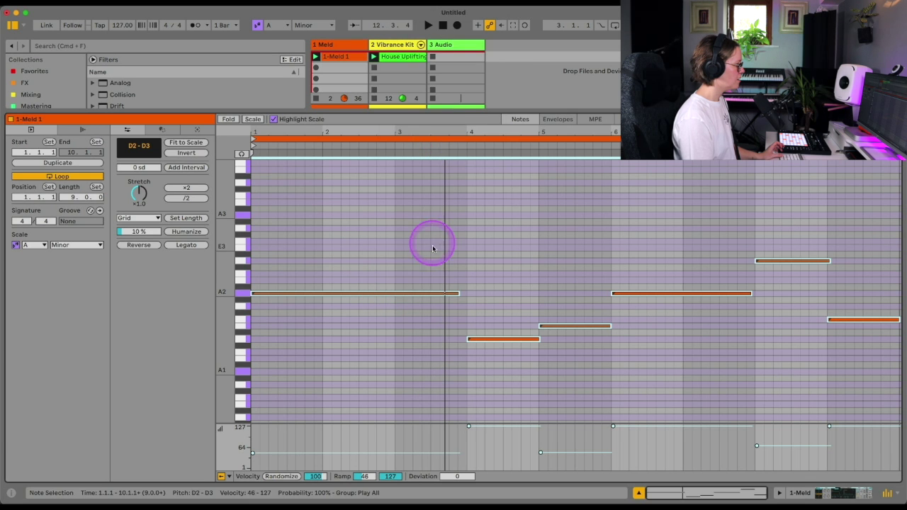
- Ungroup the clip's Play All notes and clear the note selection
right_click(390, 292)
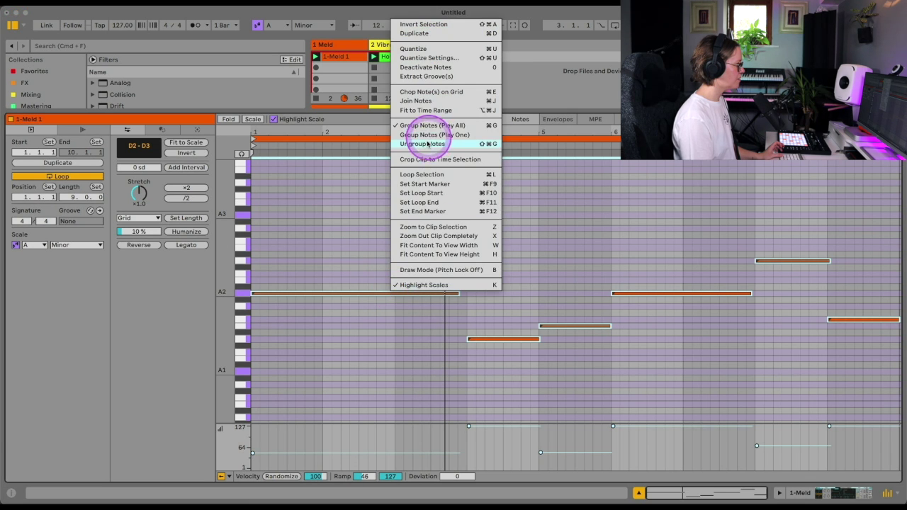
click(426, 146)
click(377, 382)
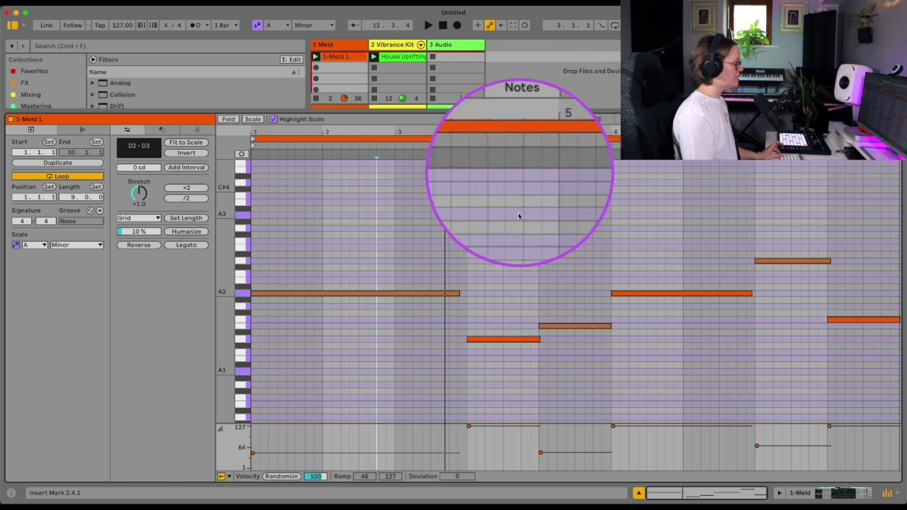
- Turn Highlight Scale off and on again in the note editor
click(274, 121)
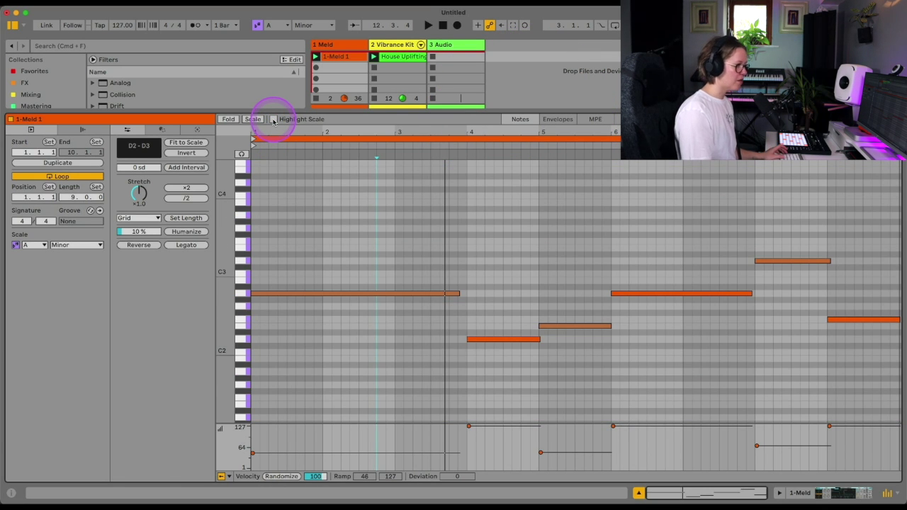
click(274, 120)
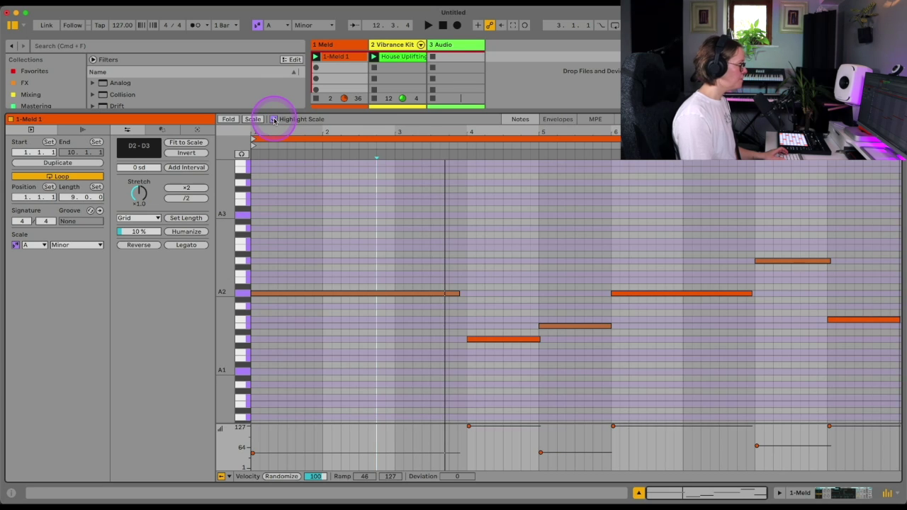
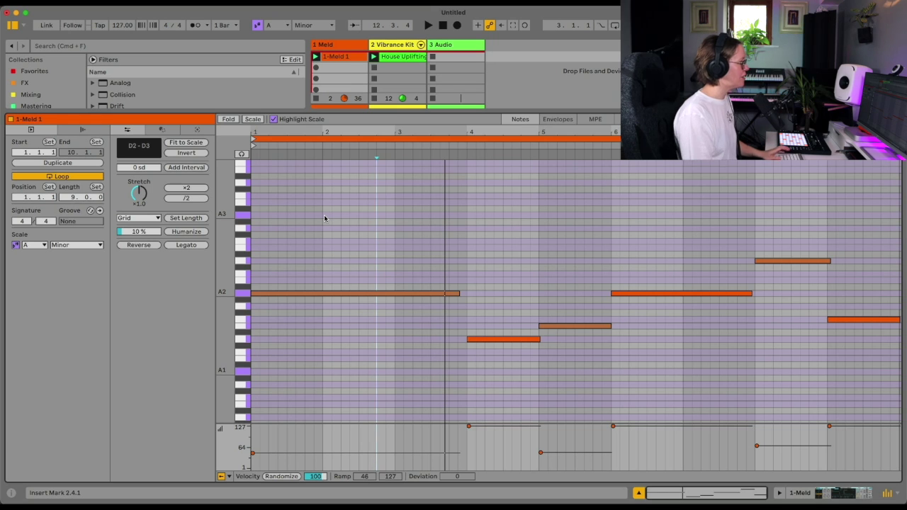
- Show the Meld clip's envelopes and its launch and Follow Action settings
click(558, 119)
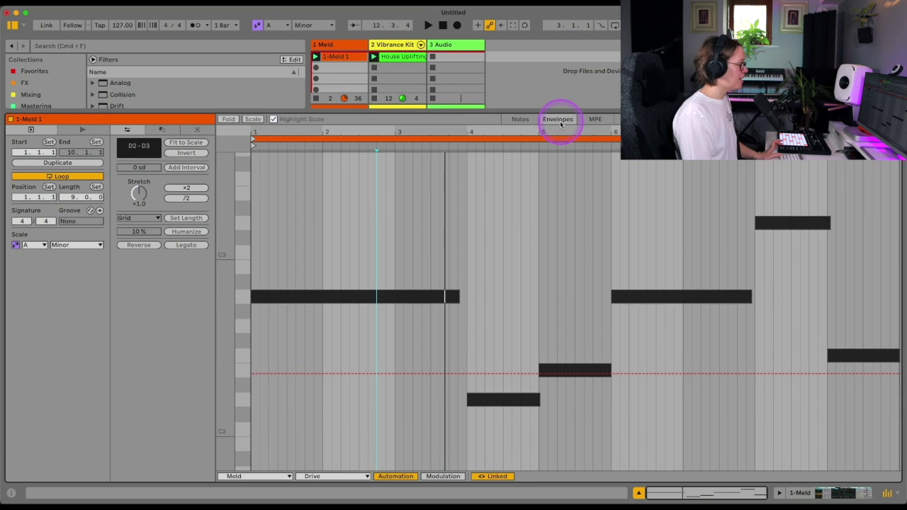
click(83, 130)
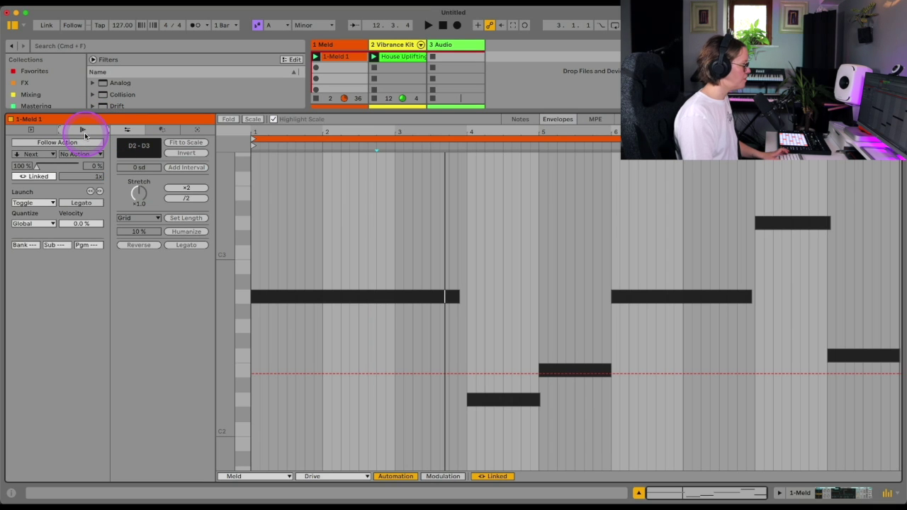
click(350, 373)
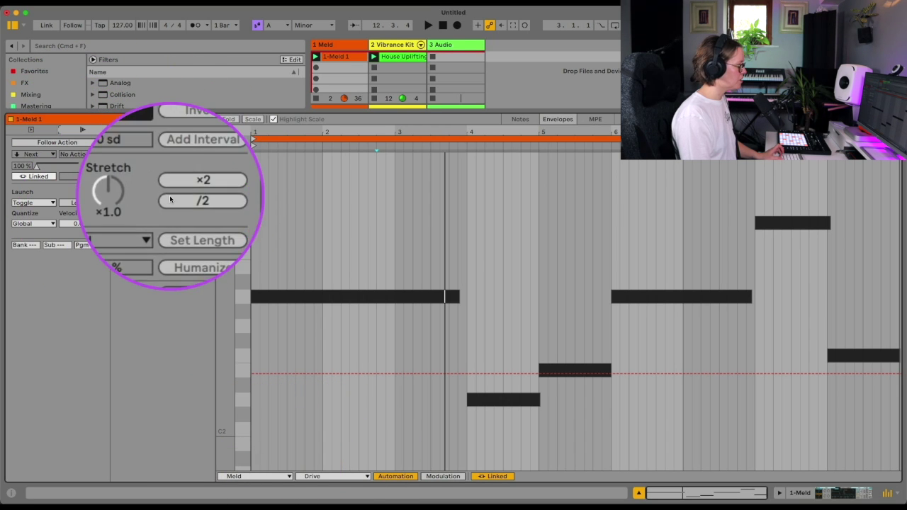
- Switch the envelope device to Mixer, view its parameter choices, and switch back to Meld
click(254, 479)
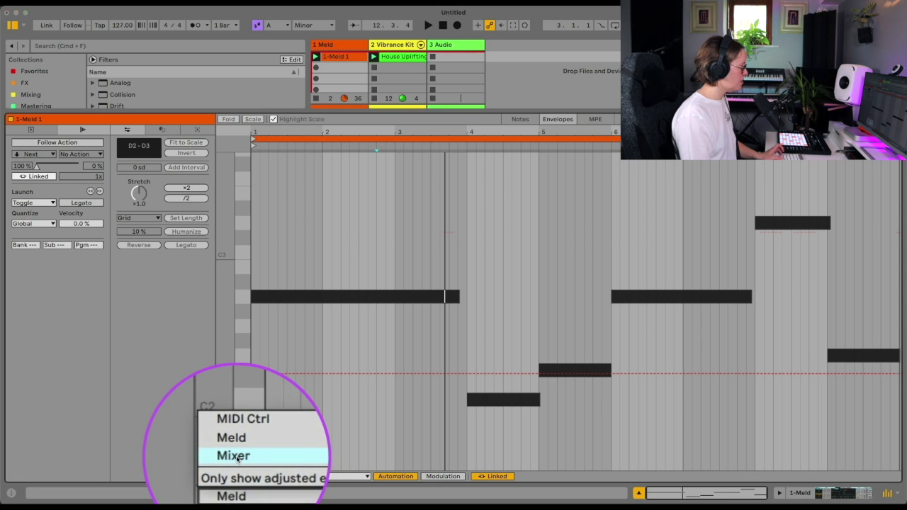
click(238, 457)
click(314, 476)
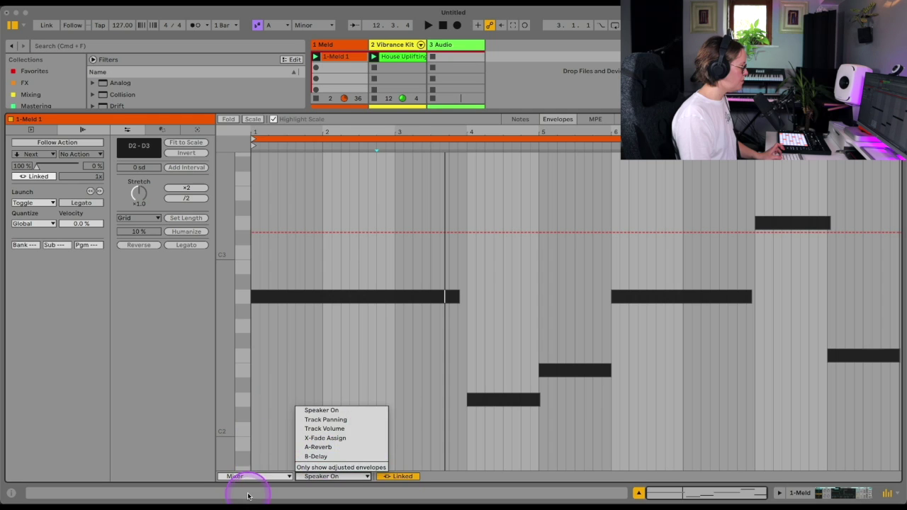
click(241, 476)
click(241, 477)
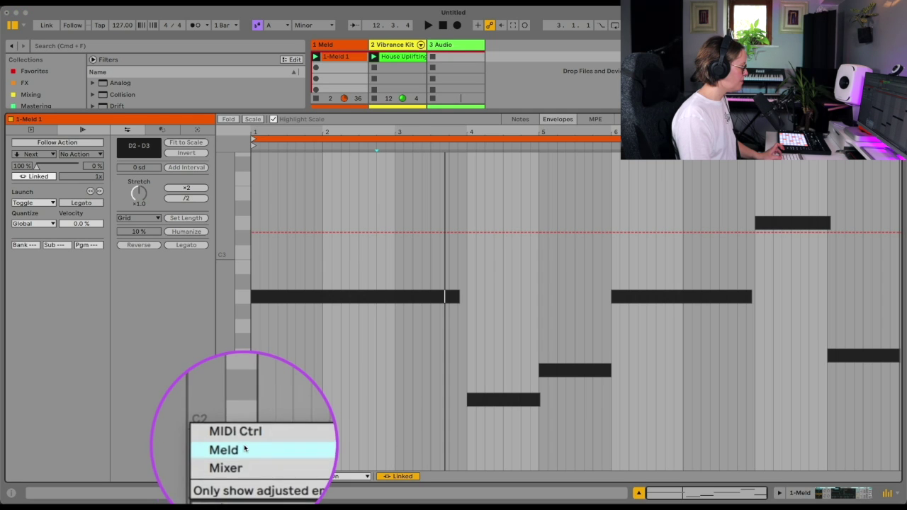
click(241, 450)
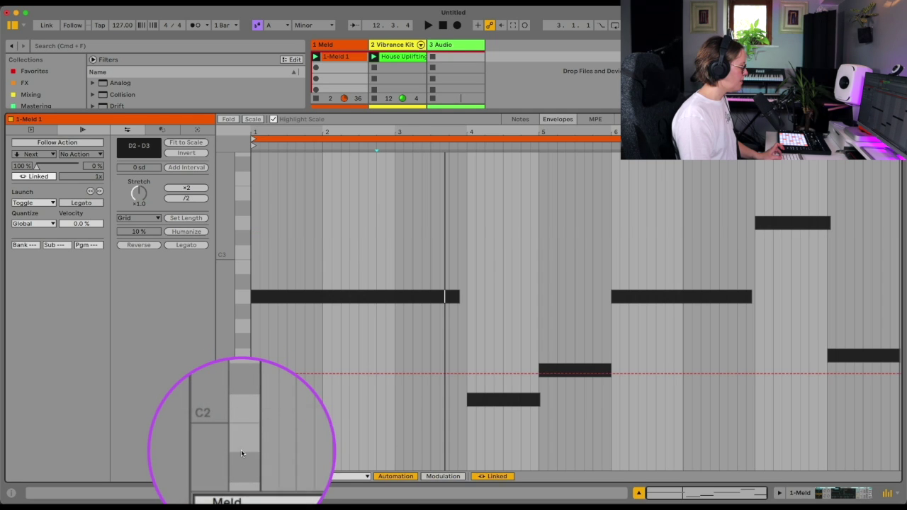
- Choose A Transpose as the Meld parameter for the clip envelope
click(326, 477)
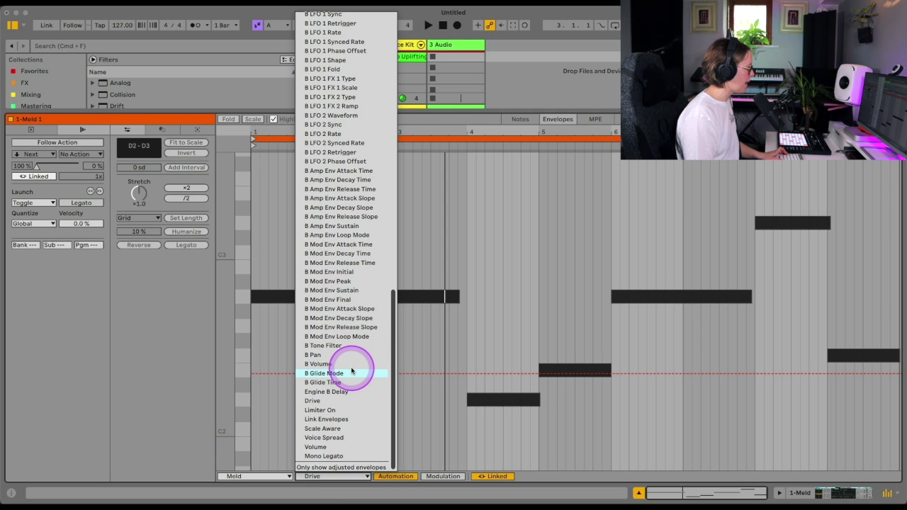
scroll(351, 370, up, 10)
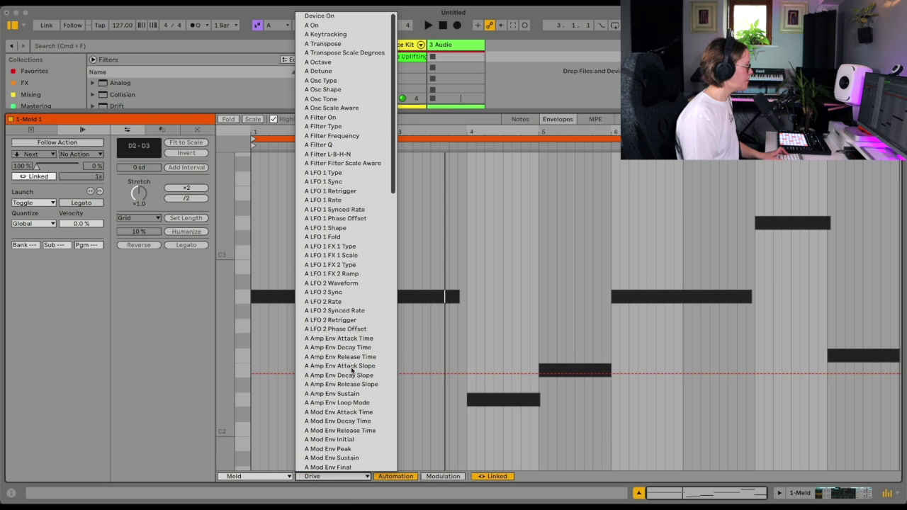
click(339, 45)
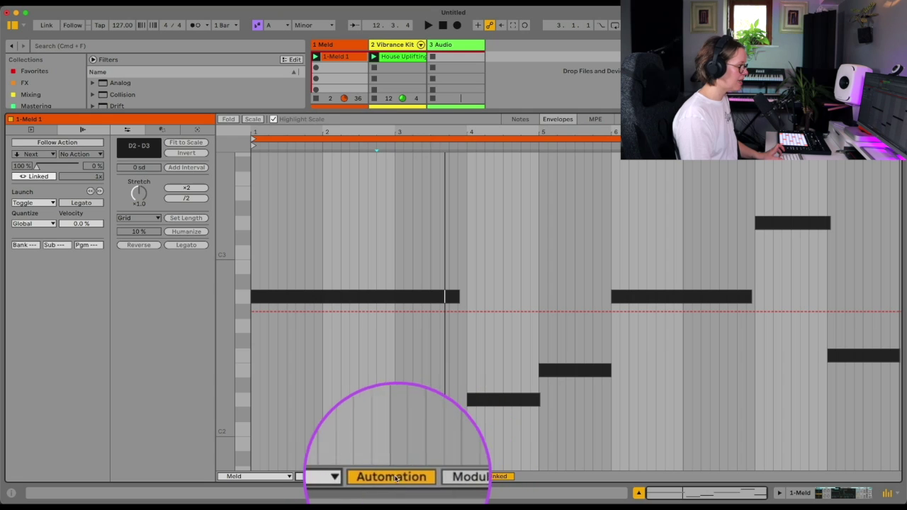
- Unlink the A Transpose envelope from the clip and draw a ramp from 0 st at bar 5 up to 7 st at bar 7
click(493, 477)
click(539, 311)
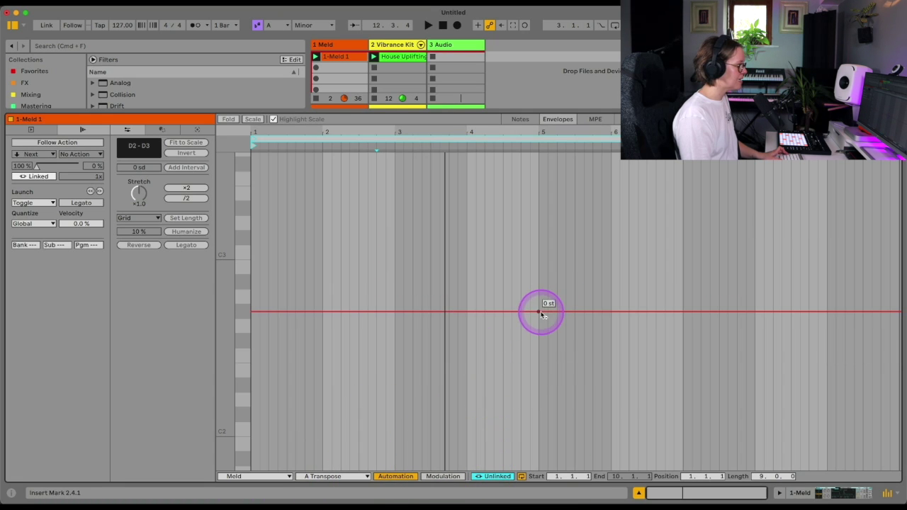
drag(682, 312, 682, 220)
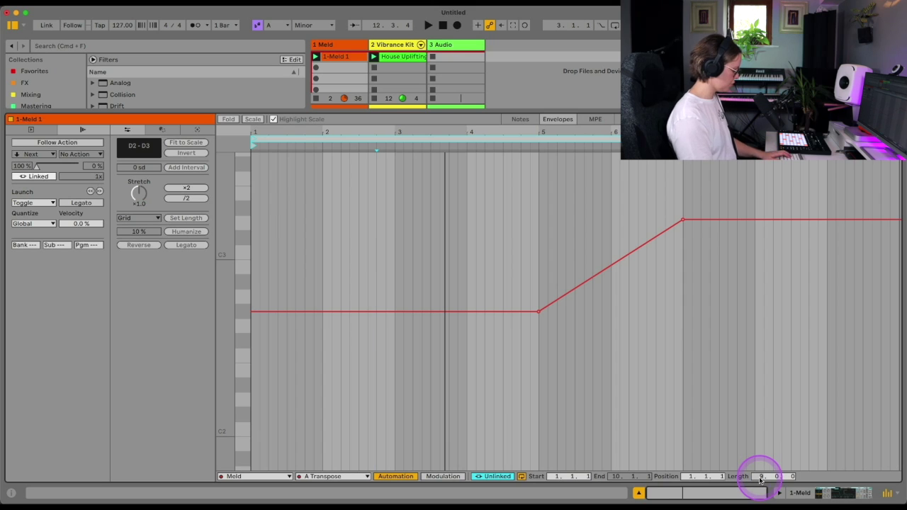
- Set the unlinked envelope's length to 2 bars and move its ramp to run from bar 2 to bar 3
text(2)
key(Return)
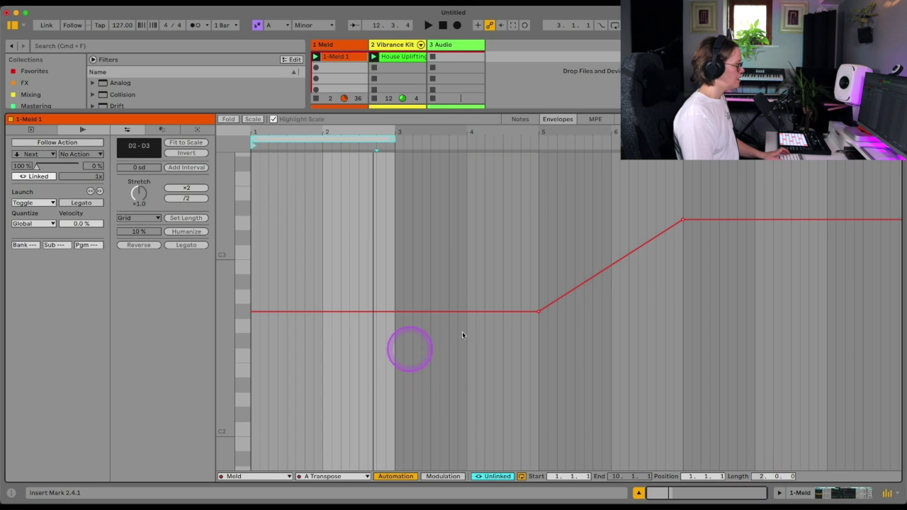
drag(643, 262, 356, 263)
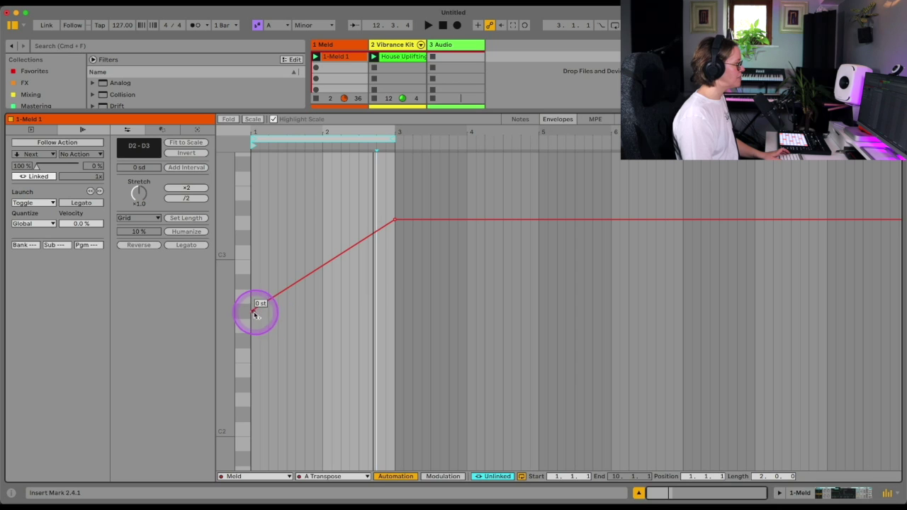
drag(251, 311, 322, 311)
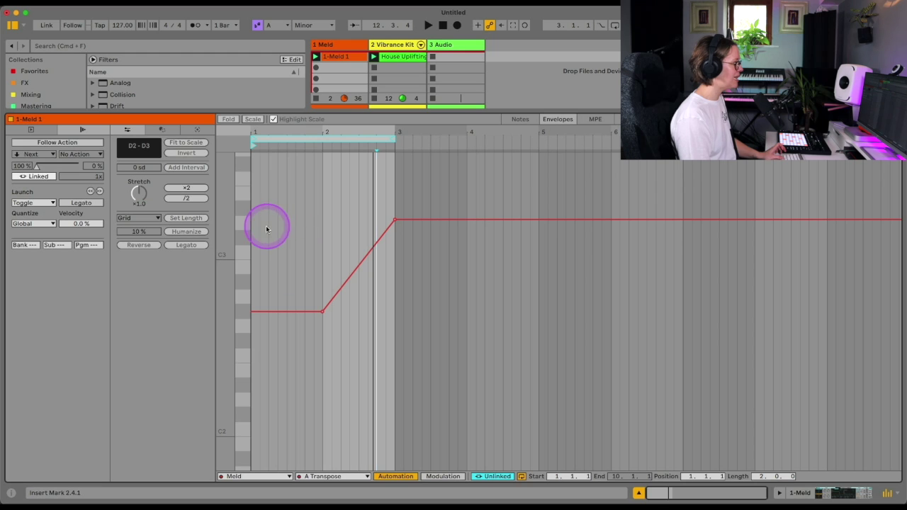
- Select nearly the whole clip's time range in the envelope and set the clip's loop length to 8 bars
drag(257, 235, 896, 221)
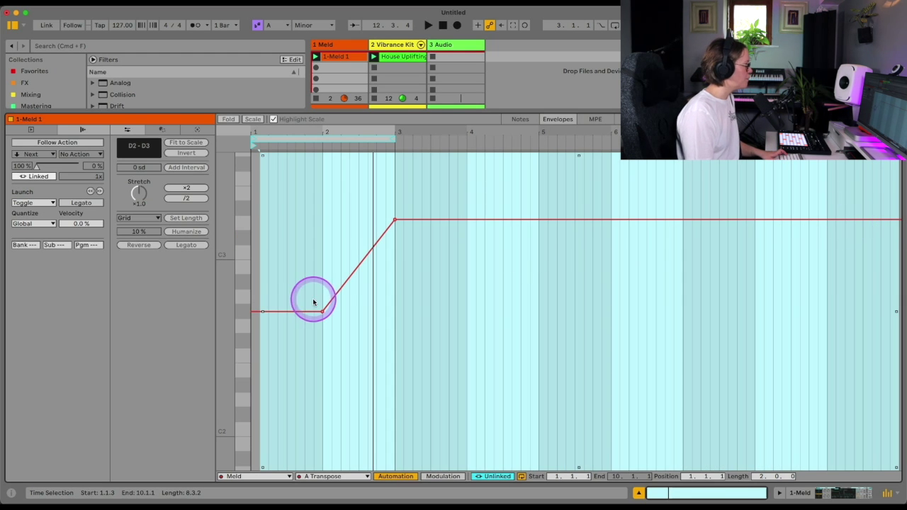
click(31, 130)
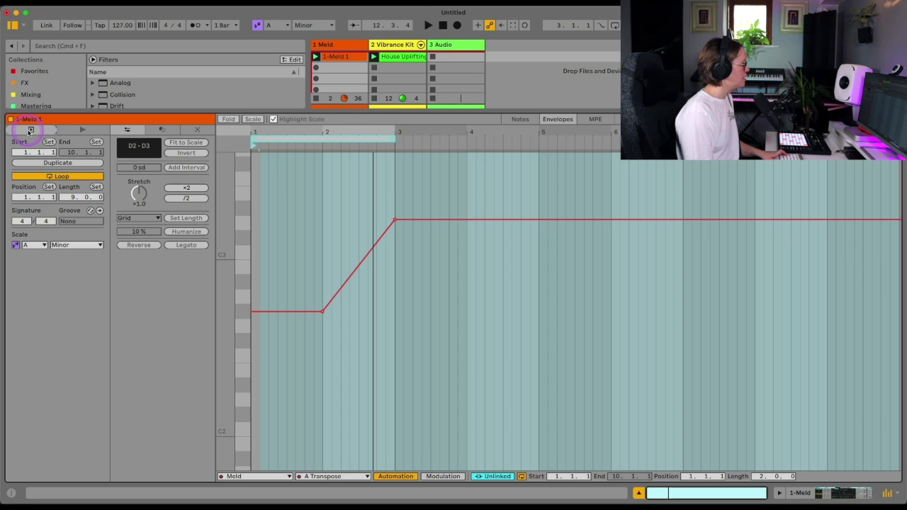
click(72, 198)
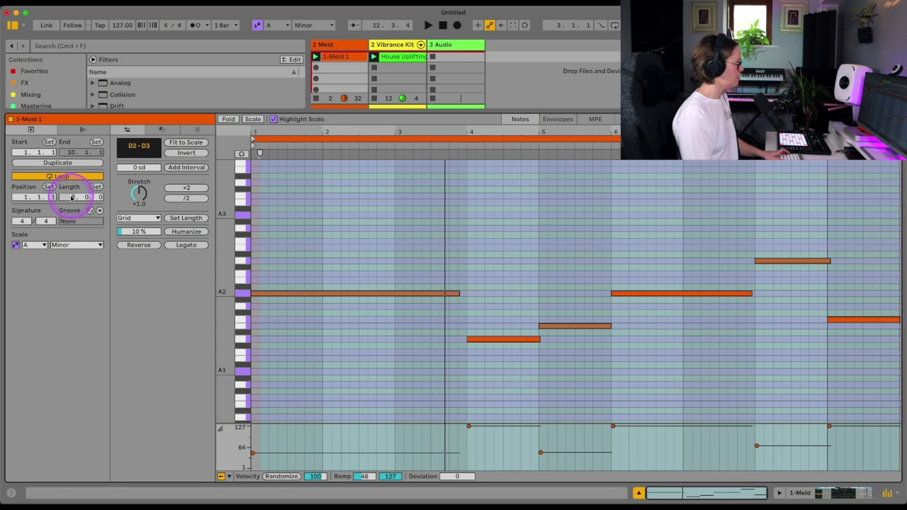
- Check the clip's notes and return to its A Transpose envelope
click(381, 323)
click(535, 126)
click(572, 122)
click(387, 318)
click(401, 189)
click(377, 321)
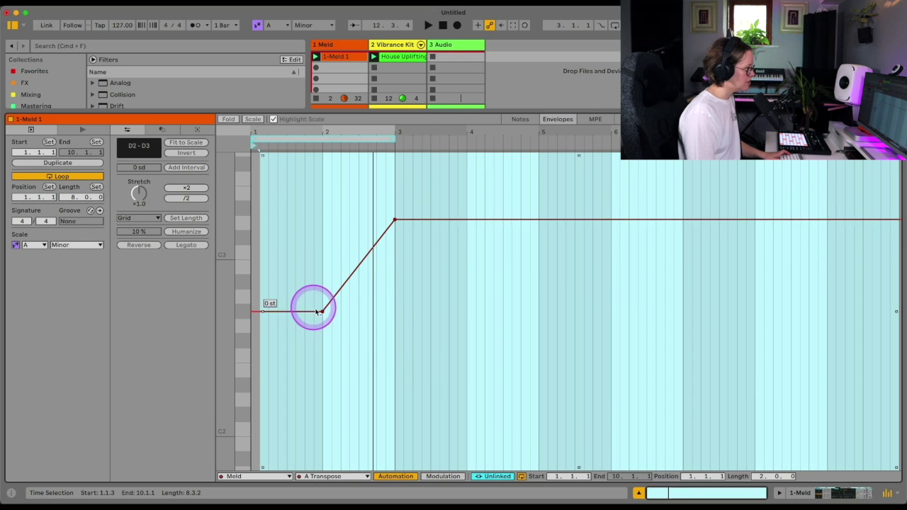
- Play back the clip with its unlinked transpose envelope and clear the time selection
key(space)
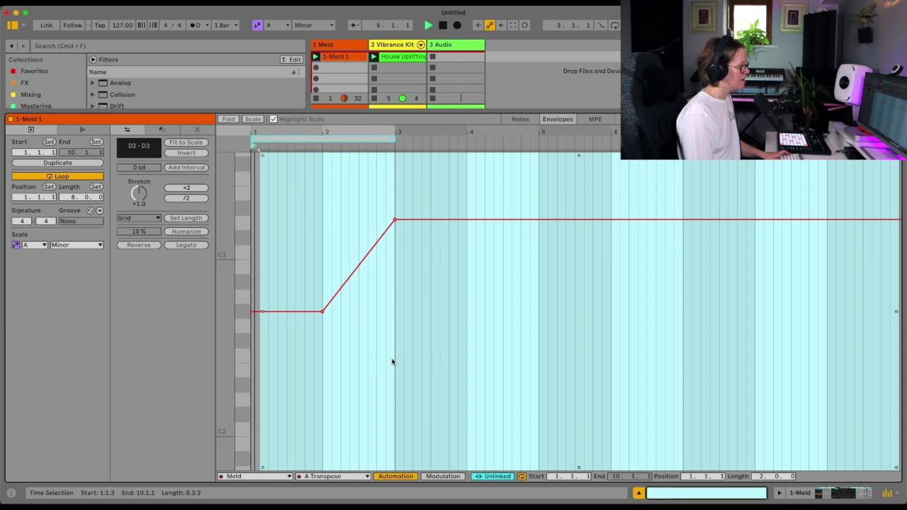
drag(386, 278, 394, 222)
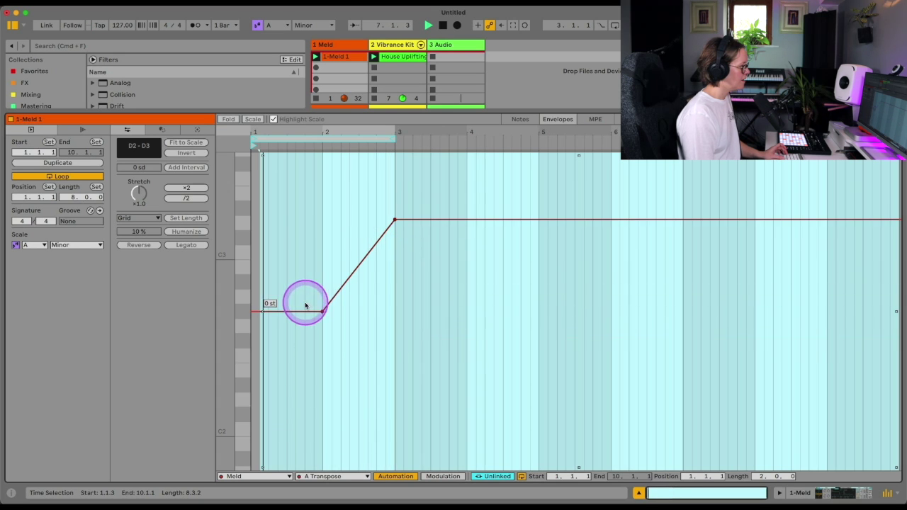
click(403, 259)
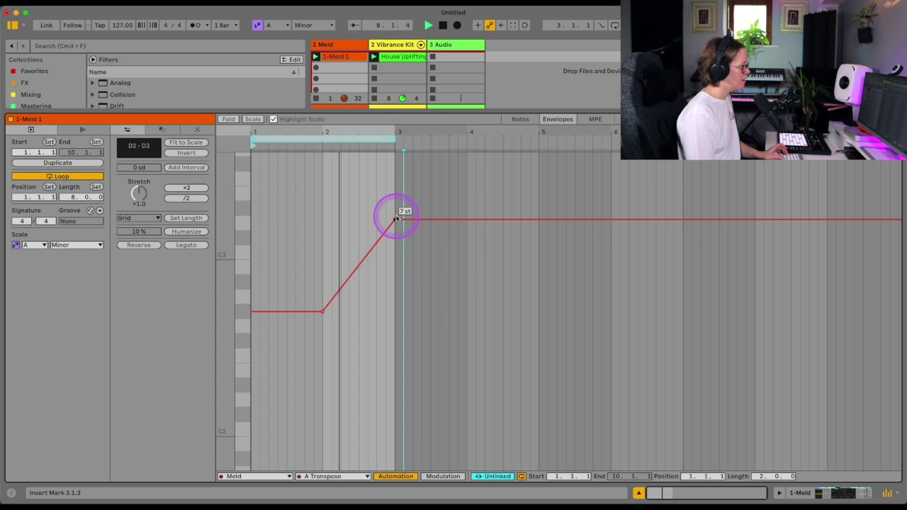
- Lower the envelope point at bar 3 to -5 st and link the envelope to the clip again
drag(396, 219, 395, 380)
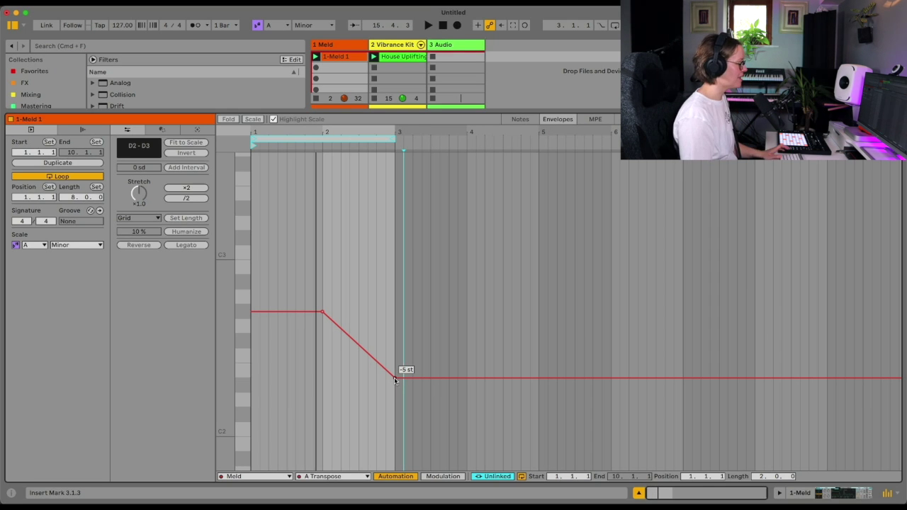
click(496, 475)
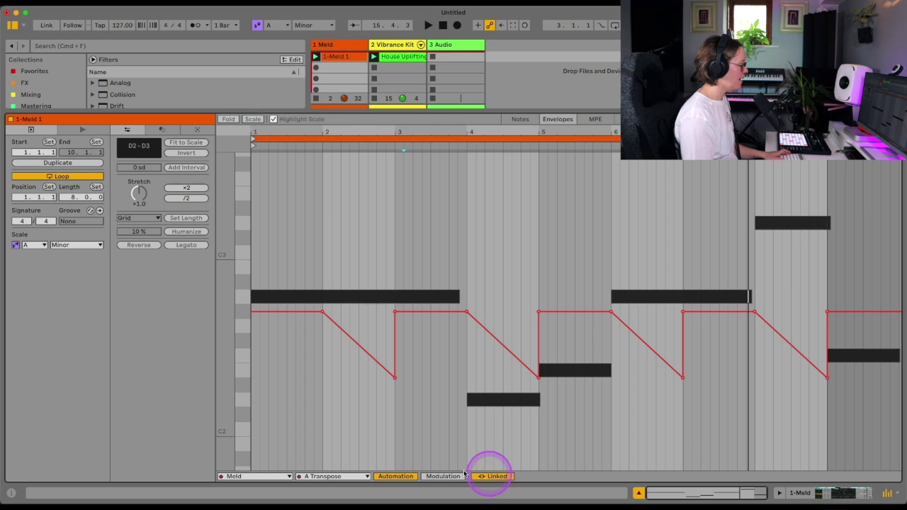
- Browse the clip envelope's device and parameter choices, keeping Meld and A Transpose selected
click(260, 477)
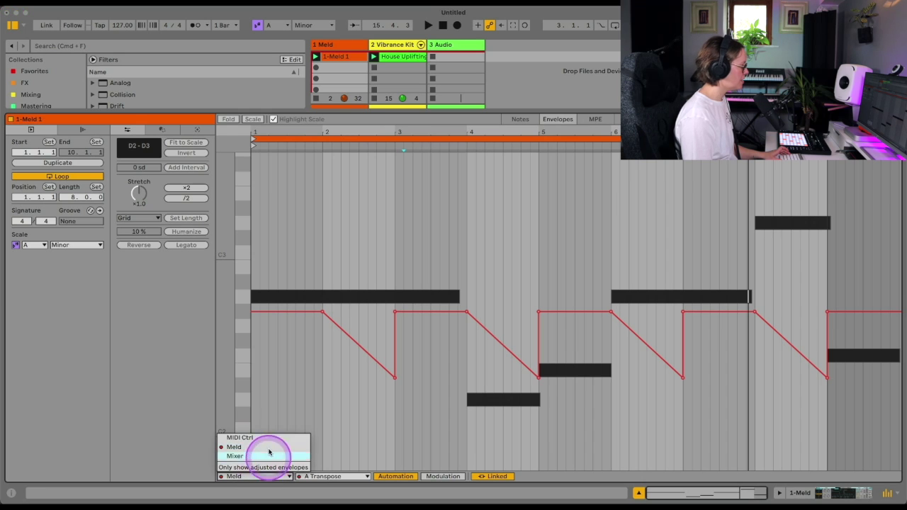
click(333, 475)
click(329, 474)
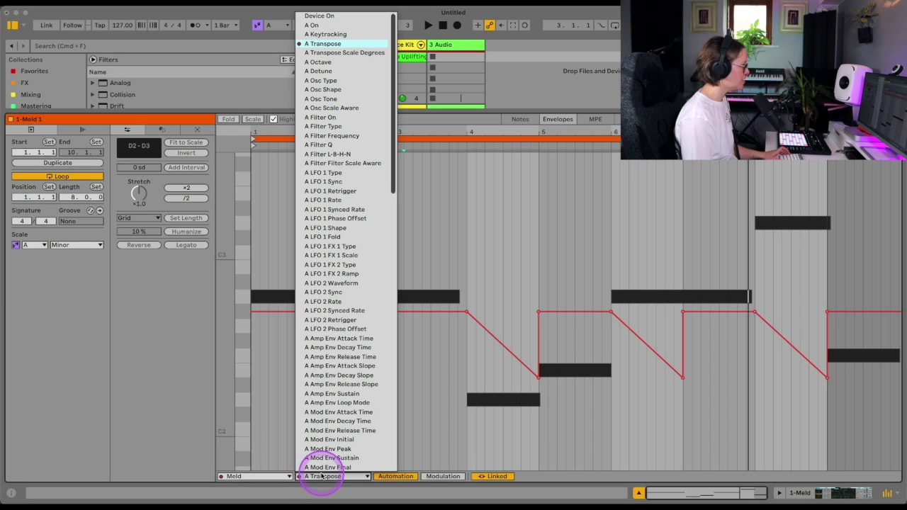
click(328, 44)
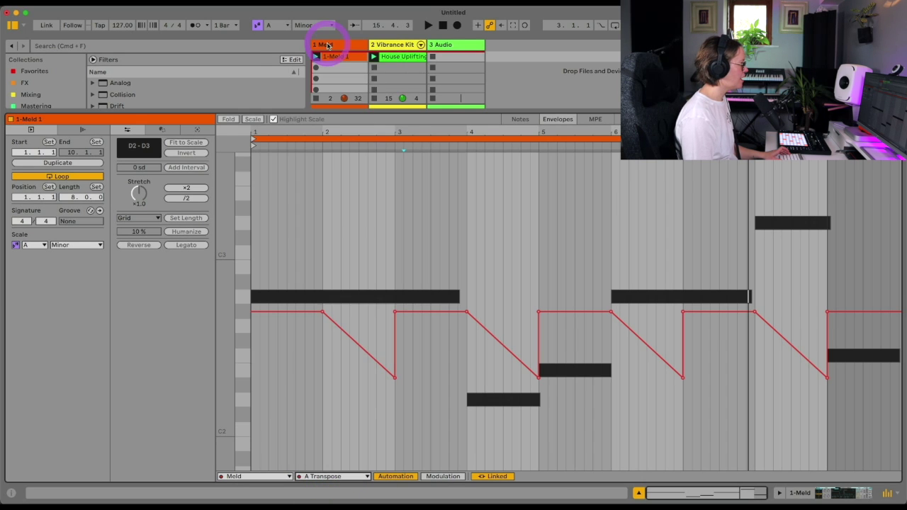
click(260, 479)
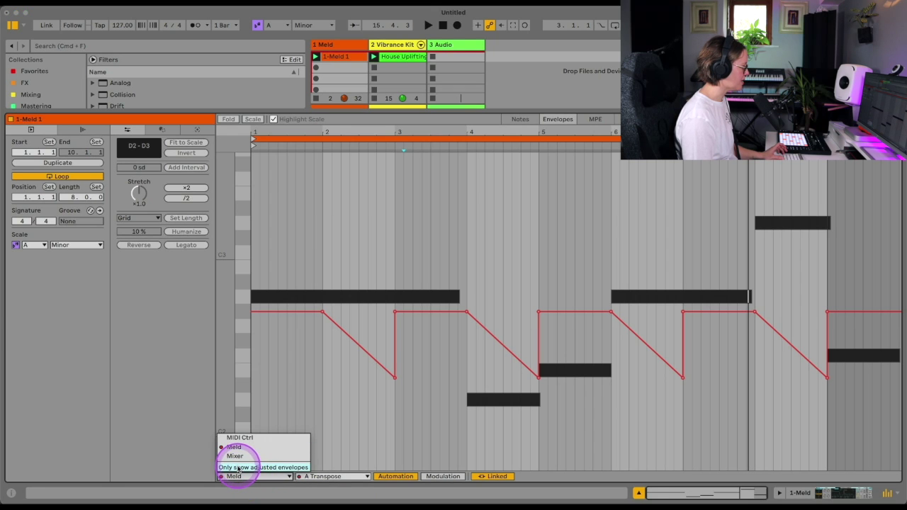
click(231, 444)
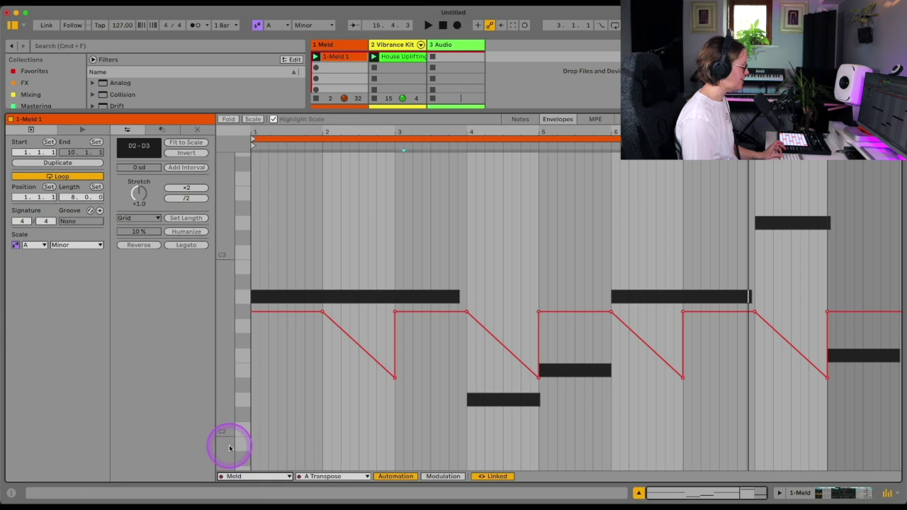
- Clear all envelopes from the Meld clip
right_click(330, 330)
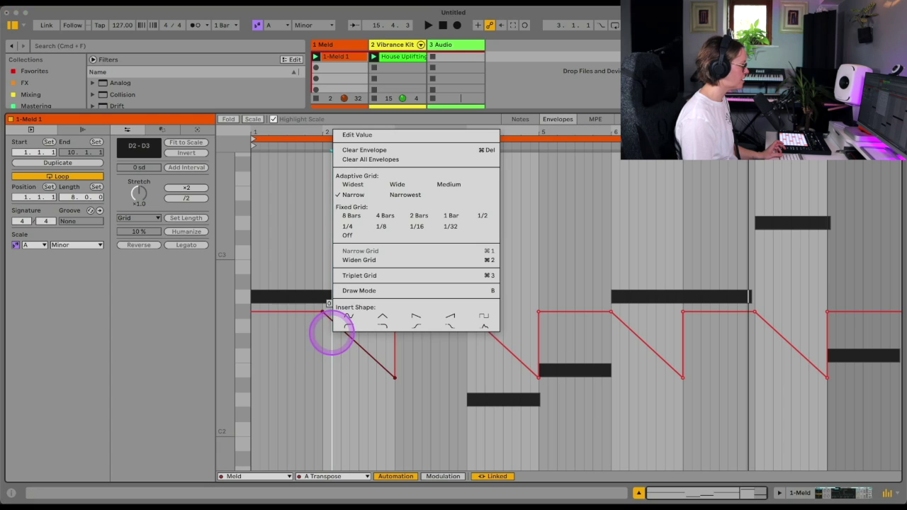
click(314, 344)
right_click(376, 245)
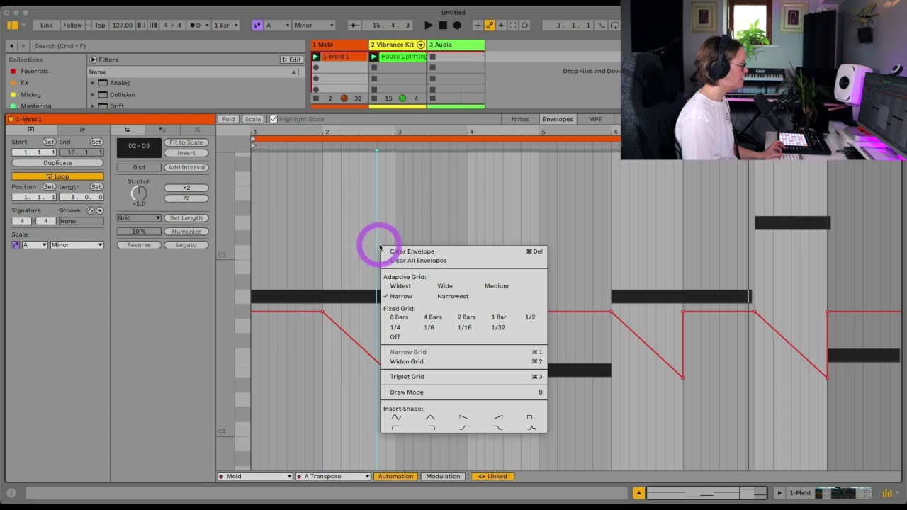
click(412, 261)
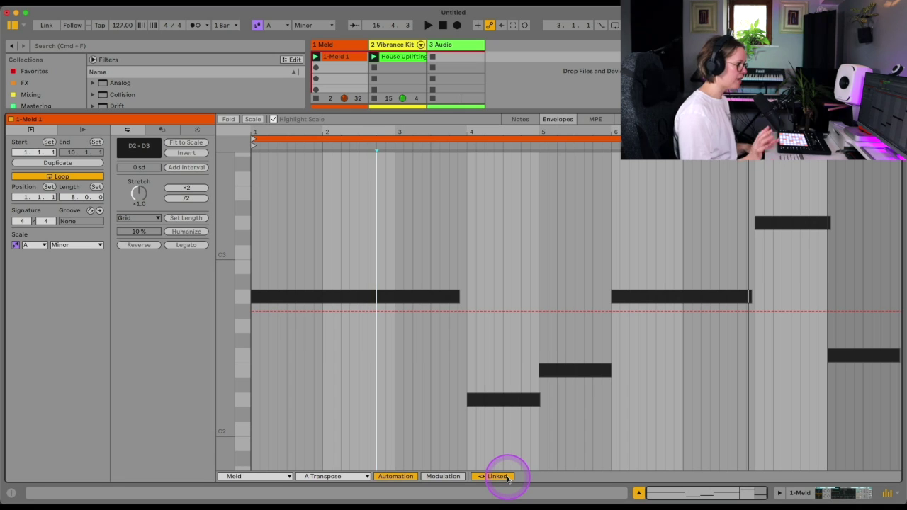
- Show the clip's MPE data, examine the expression curves of the first A2 note and the D2 note, and play the clip
click(595, 119)
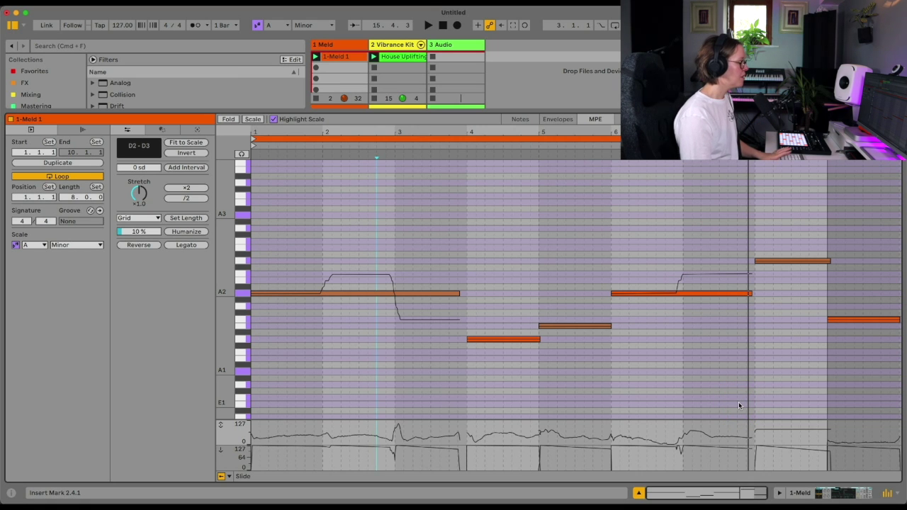
click(352, 293)
click(503, 346)
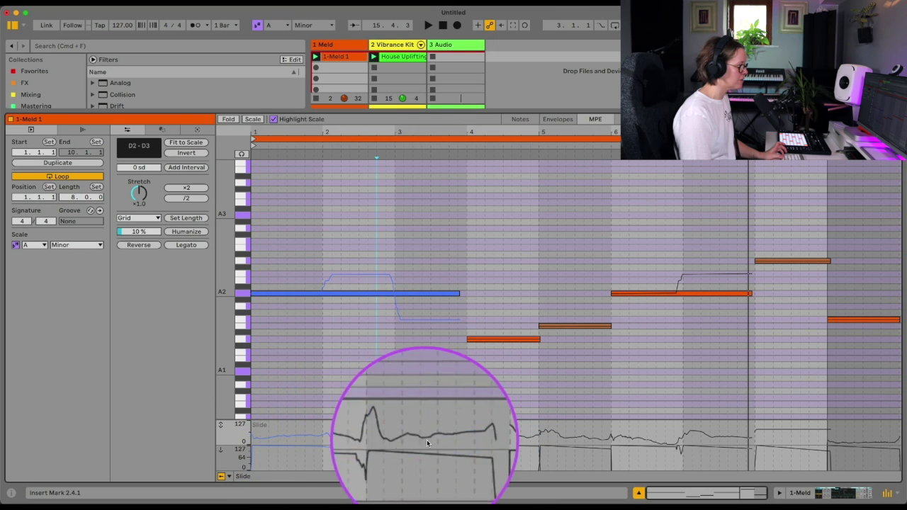
key(space)
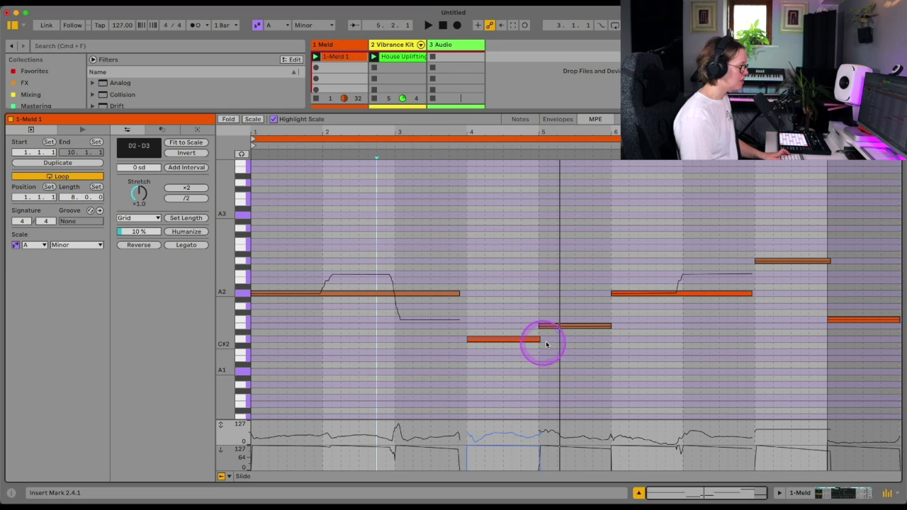
key(space)
- Bend the end of the D2 note at bar 4 up about 2 semitones to meet the E2 note
scroll(543, 344, up, 3)
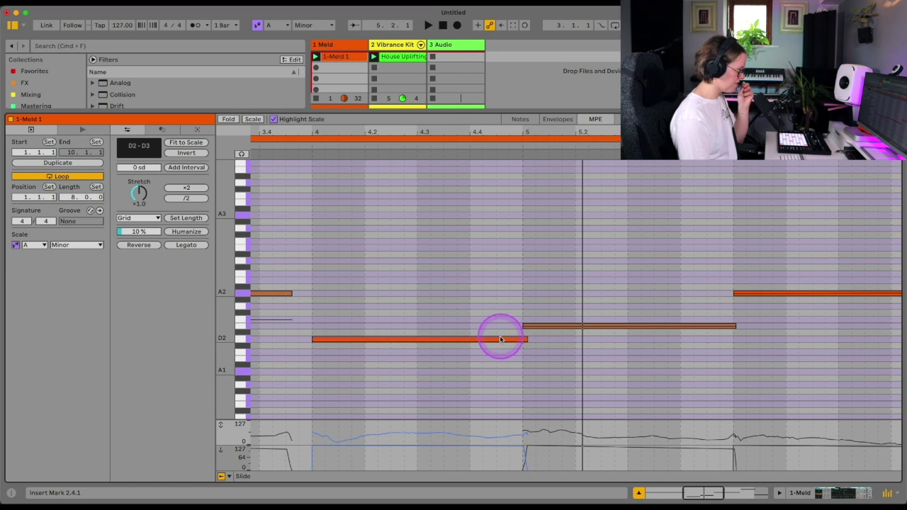
click(500, 339)
drag(523, 341, 549, 328)
click(551, 354)
click(388, 315)
key(minus)
key(minus)
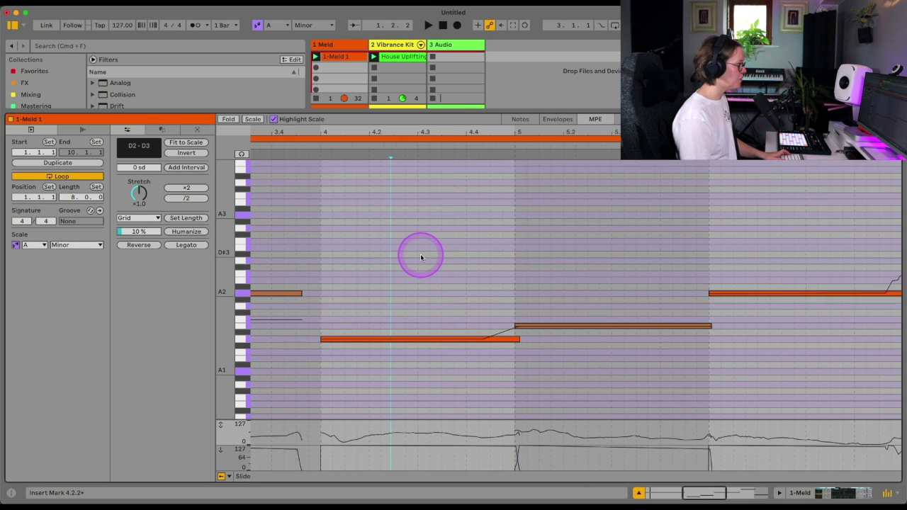
- Fit the whole clip in view and play it back to hear the new pitch bend
click(374, 145)
key(space)
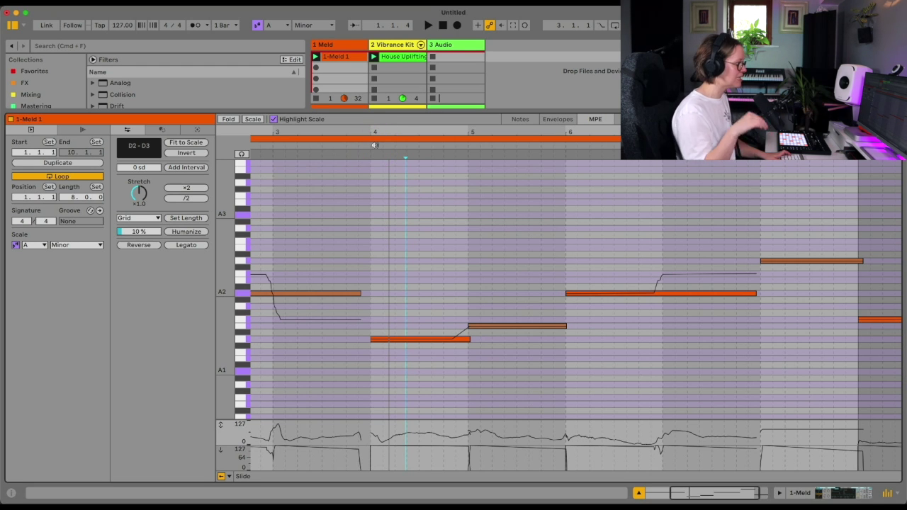
click(421, 193)
key(z)
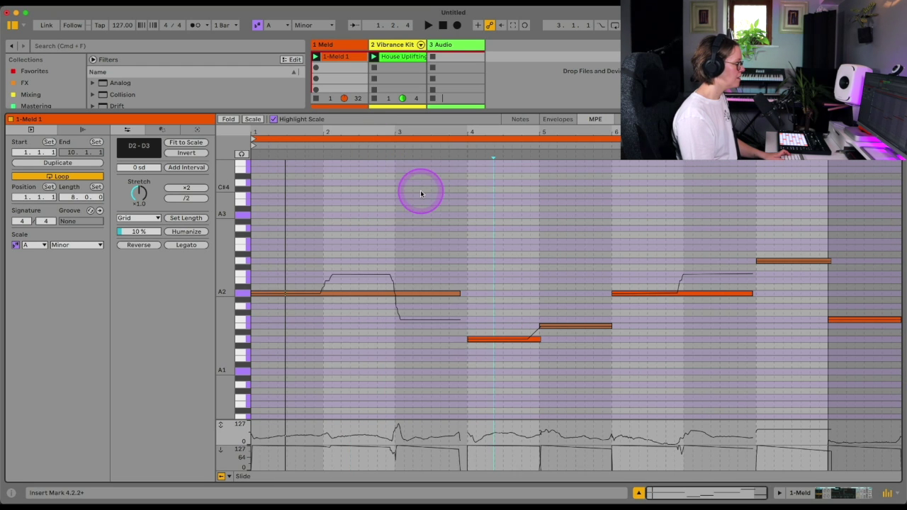
click(436, 163)
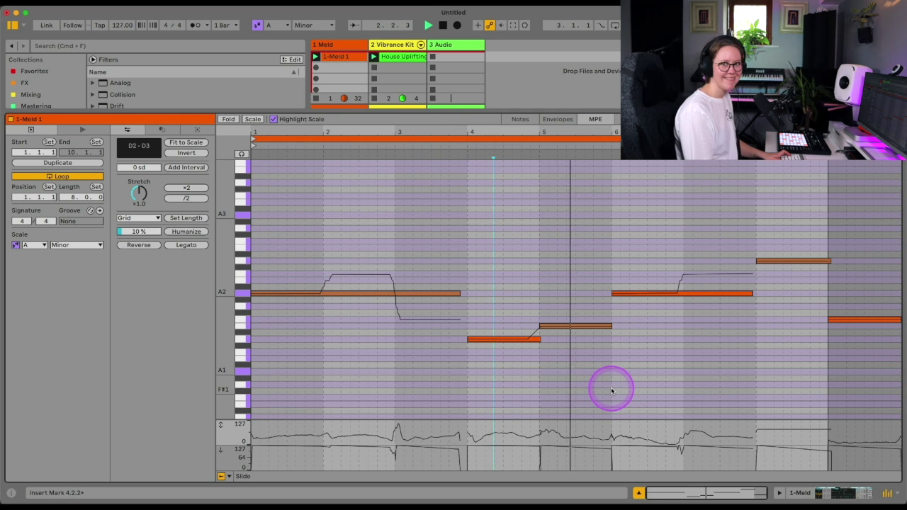
- Examine the overlap of the D2 and E2 notes at bar 5 and restart playback
scroll(575, 369, up, 5)
click(449, 328)
key(space)
scroll(454, 330, up, 3)
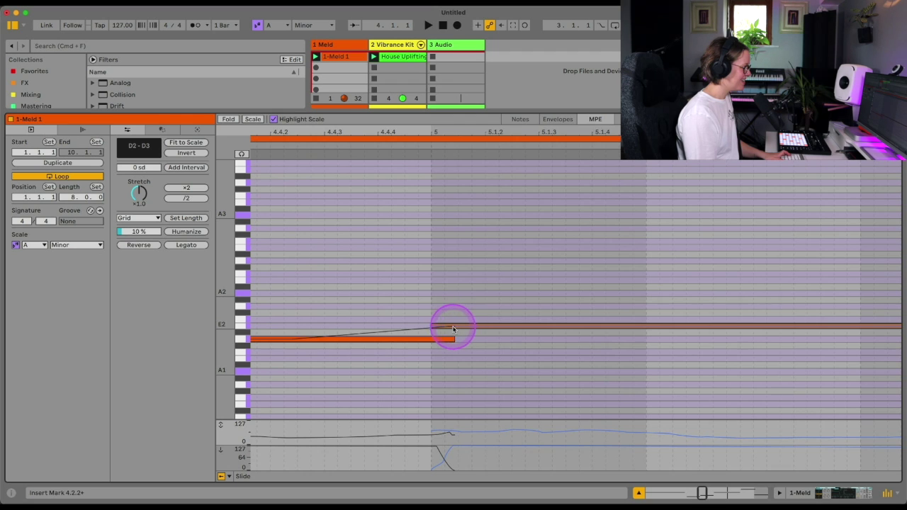
click(453, 327)
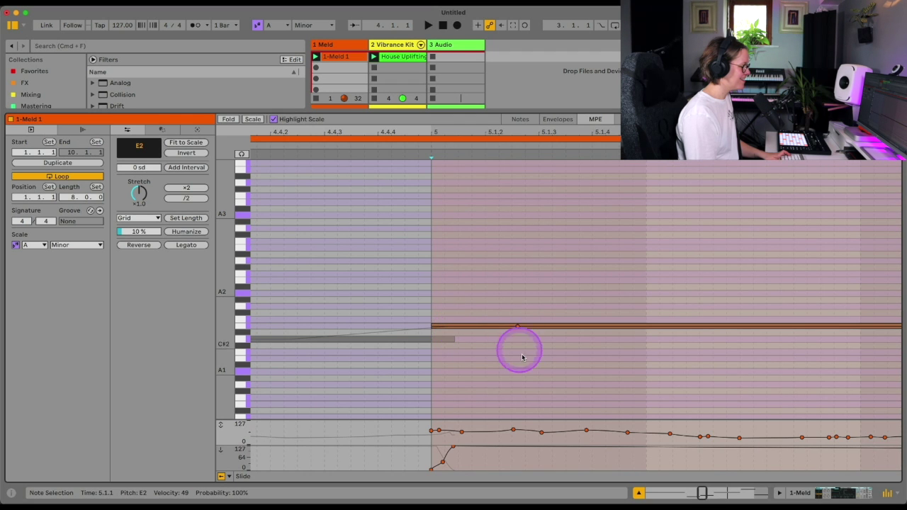
key(space)
scroll(522, 357, down, 8)
click(628, 360)
key(super+a)
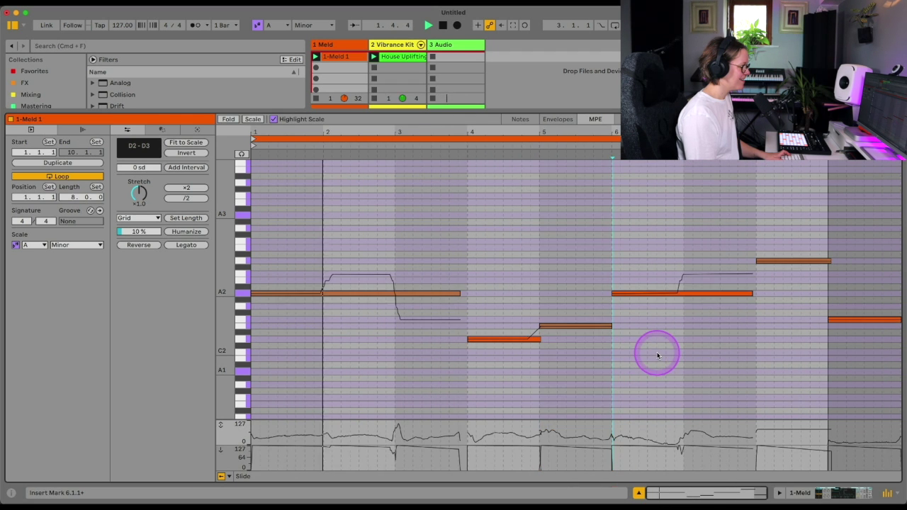
- Compare the end point of the D2 note's pitch bend with the start of the E2 note's pitch curve
scroll(657, 356, down, 1)
scroll(565, 340, up, 5)
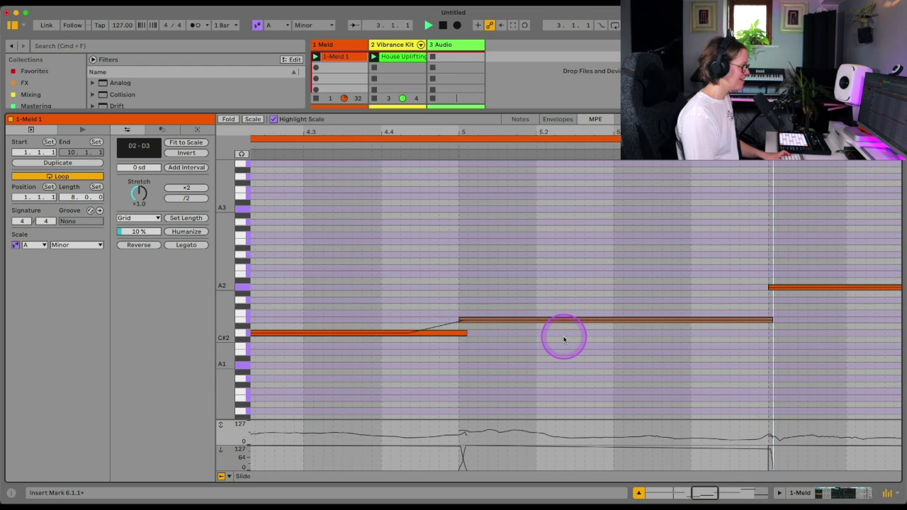
click(455, 331)
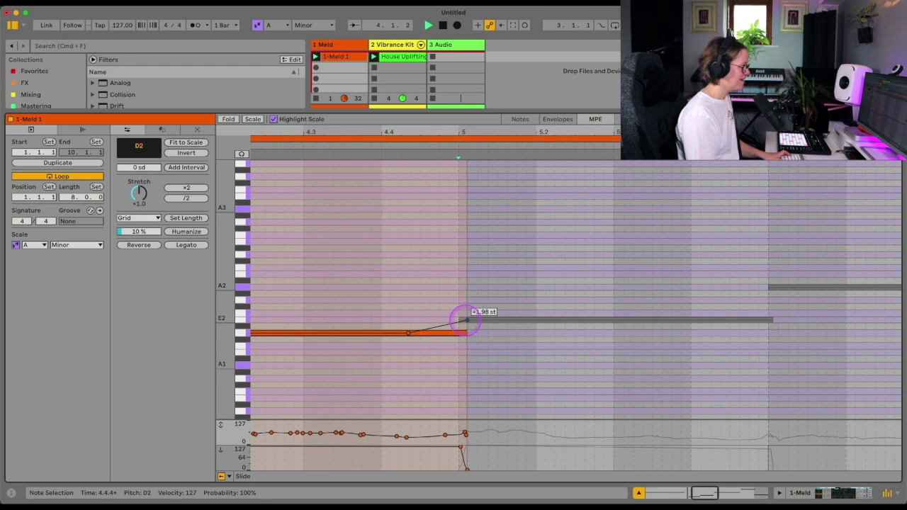
click(467, 323)
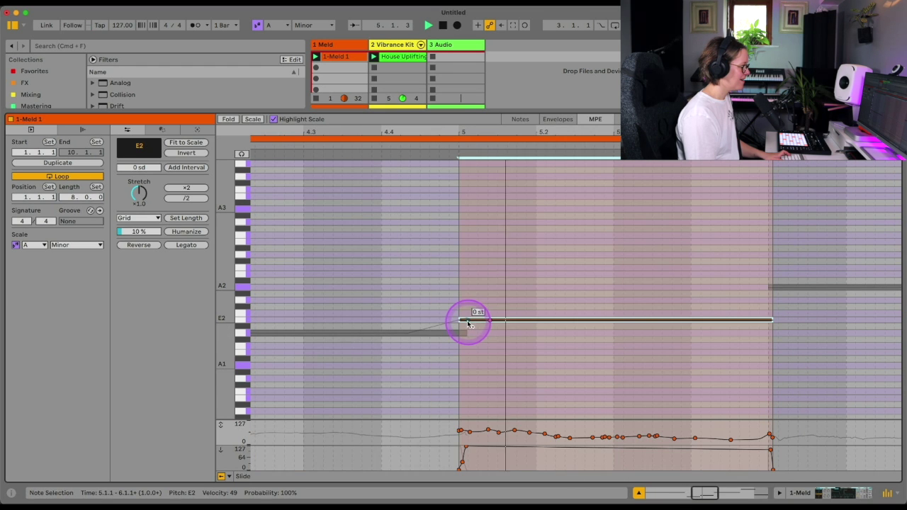
scroll(617, 385, down, 5)
click(679, 377)
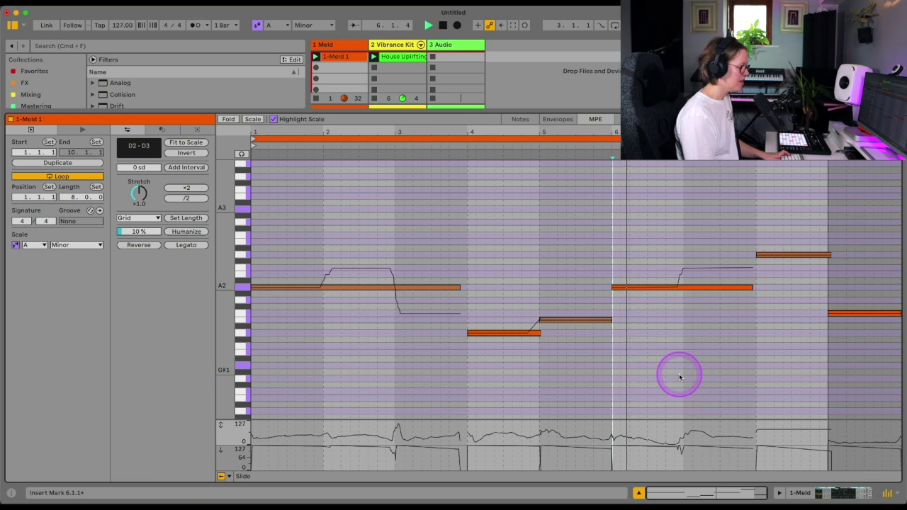
- Examine the Slide and Pressure points of the A2 note at bar 6 and check which expression lanes are shown
click(678, 453)
drag(679, 453, 678, 447)
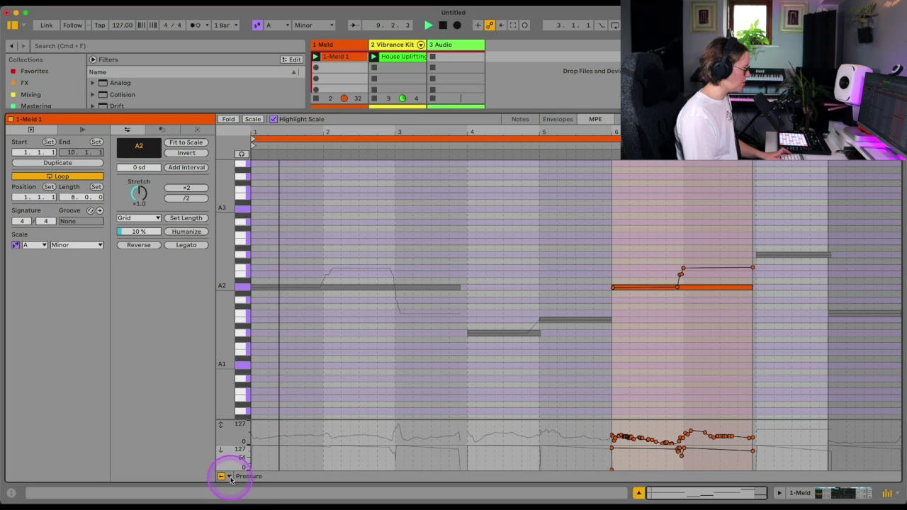
click(228, 476)
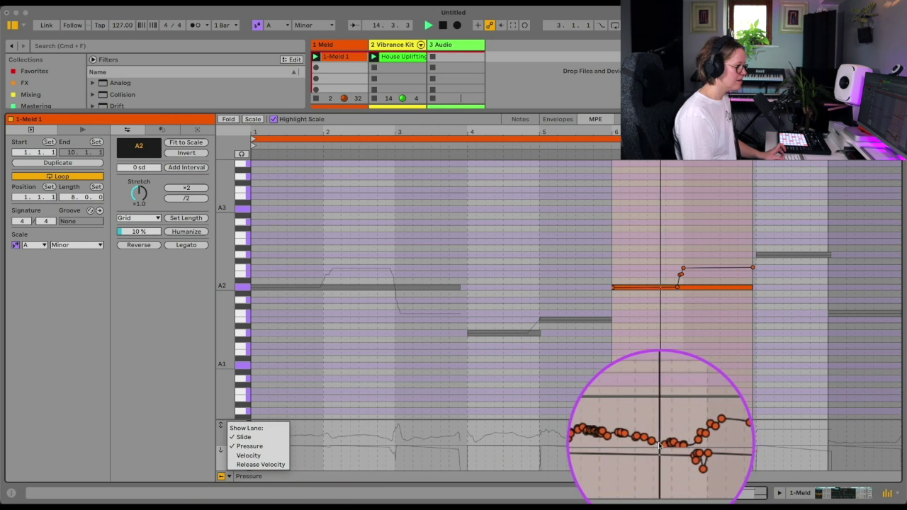
click(638, 348)
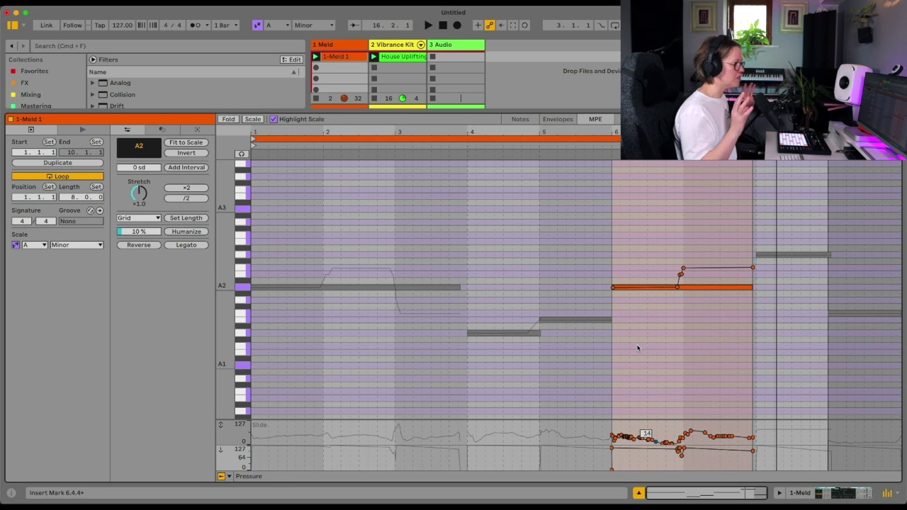
- Return to the clip's note display and show the built-in help information
click(93, 130)
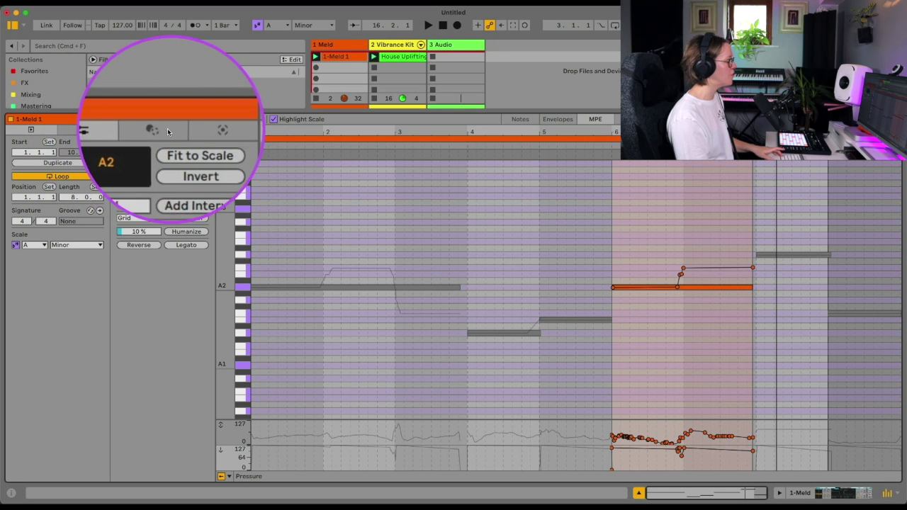
click(520, 119)
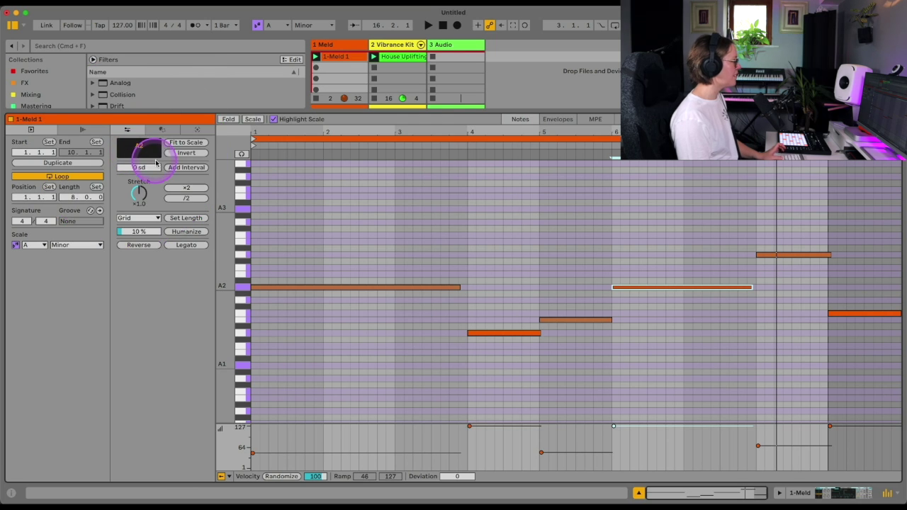
click(11, 493)
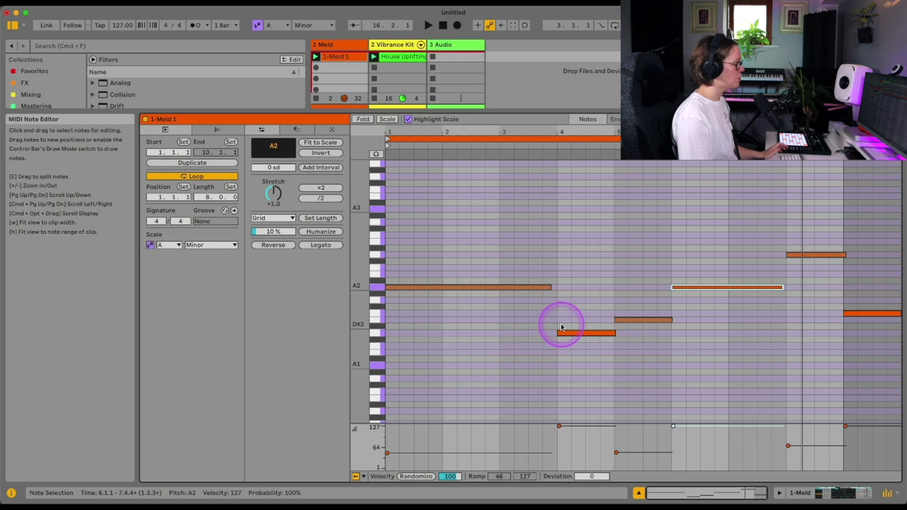
- Crop the Meld clip to its 8-bar loop
click(709, 356)
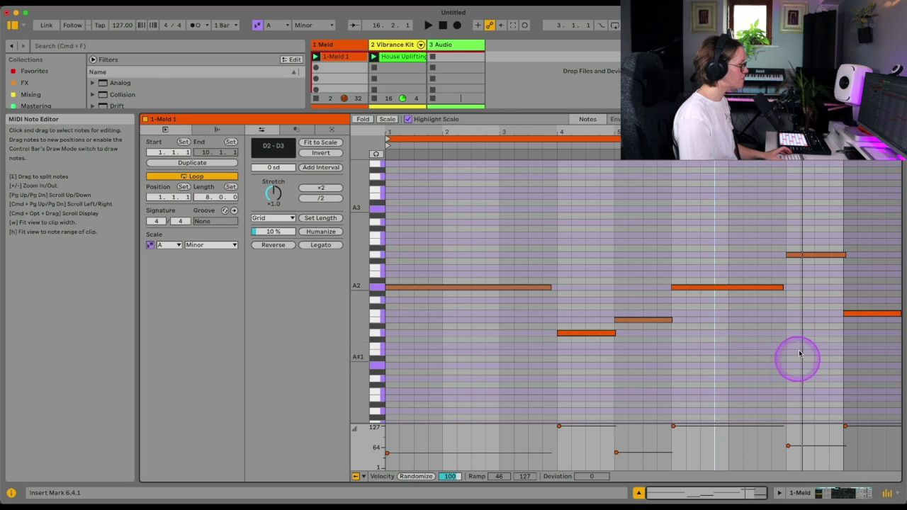
right_click(738, 341)
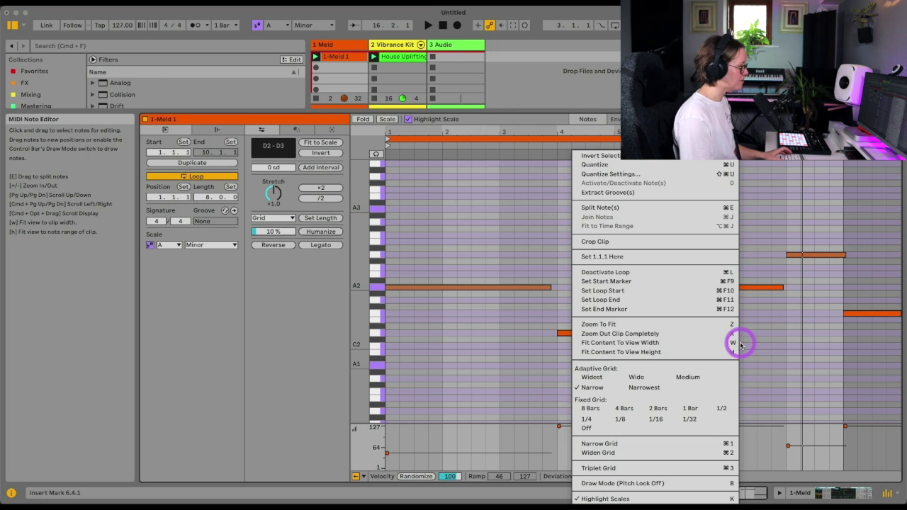
click(647, 242)
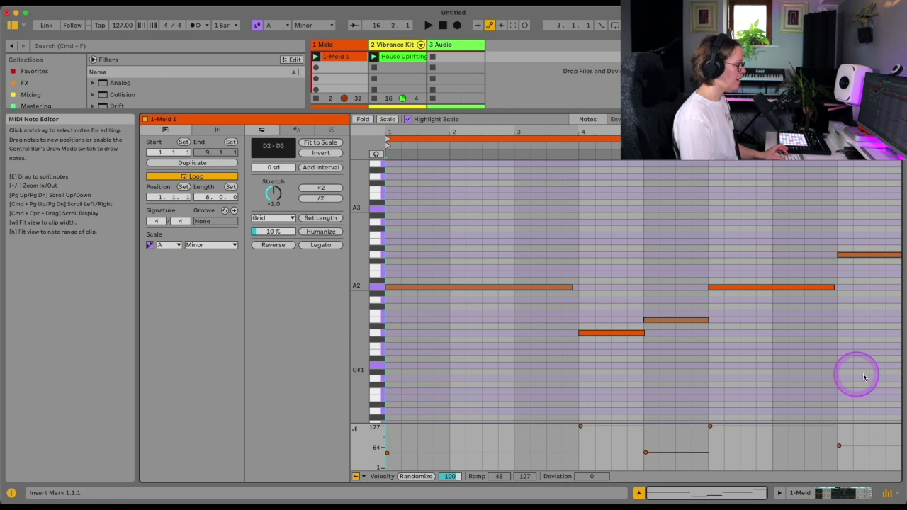
- Select all notes in the clip and transpose them up 4 scale degrees
key(super+a)
click(275, 149)
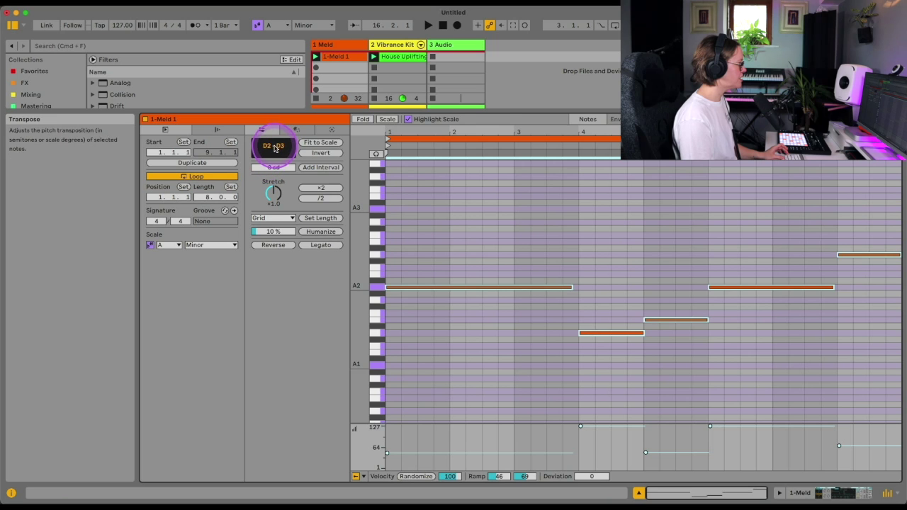
key(Up)
key(Up)
key(Up)
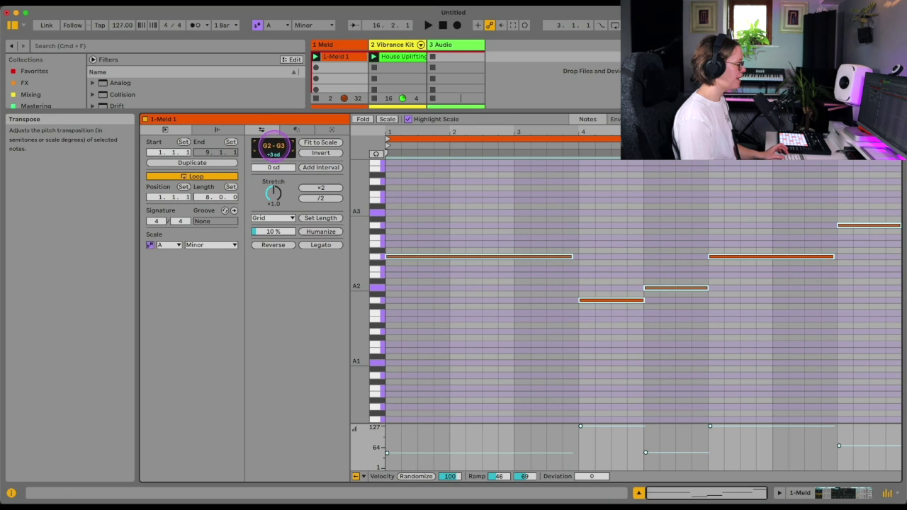
key(Up)
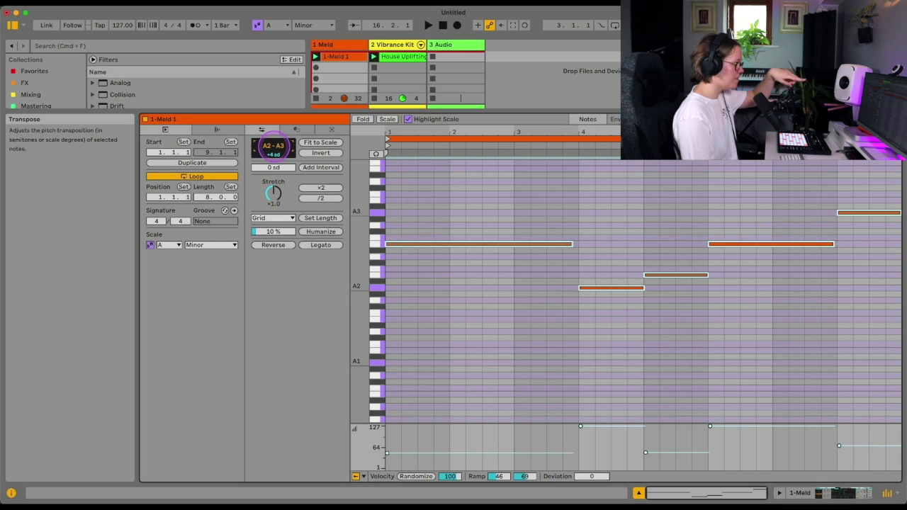
- Transpose the selected notes to +6 scale degrees and play the clip
key(Up)
key(Up)
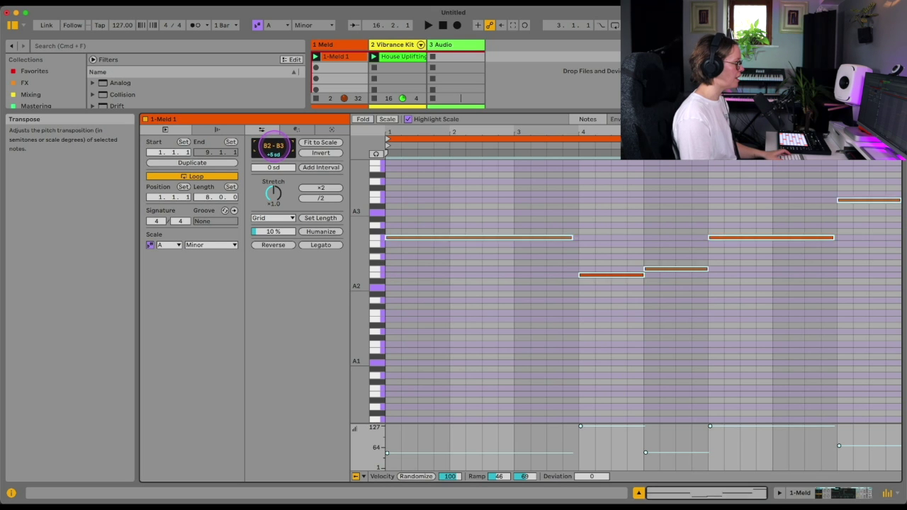
key(Down)
key(Up)
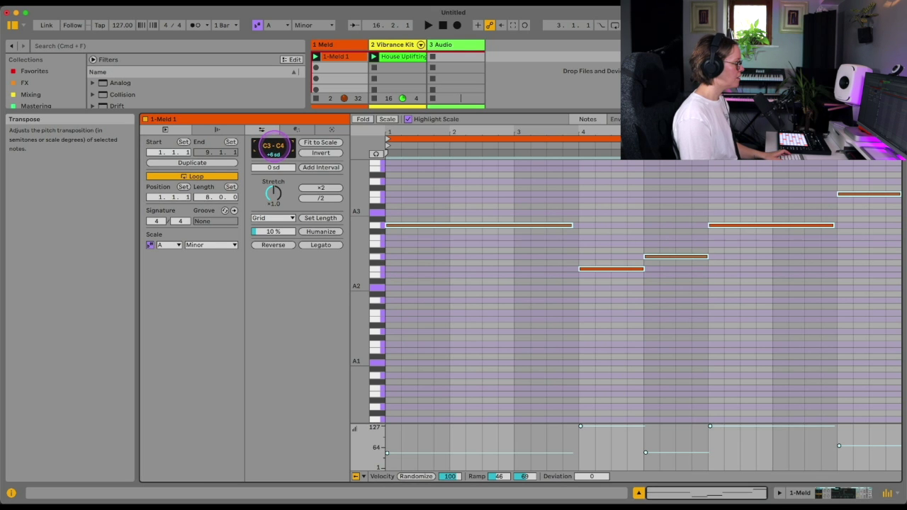
key(space)
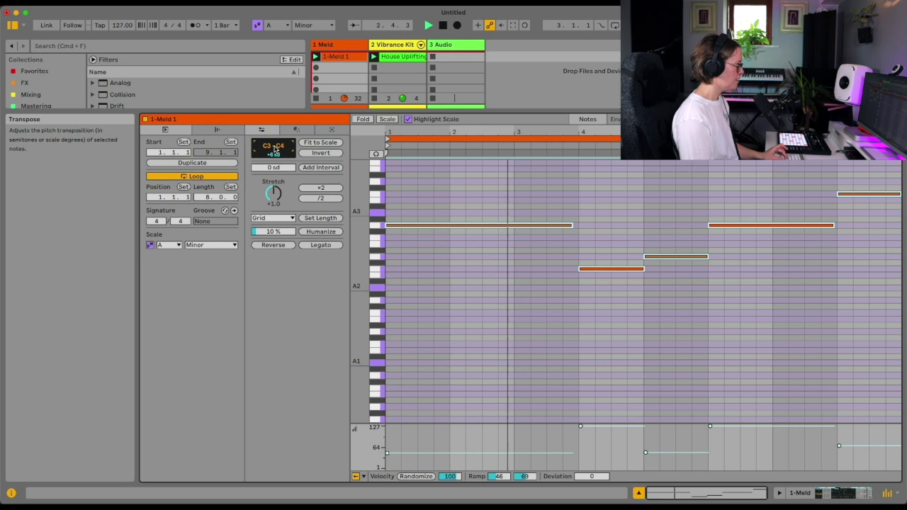
- Transpose the notes back down to the D2–D3 range, stop playback and deselect them
drag(275, 148, 275, 170)
key(space)
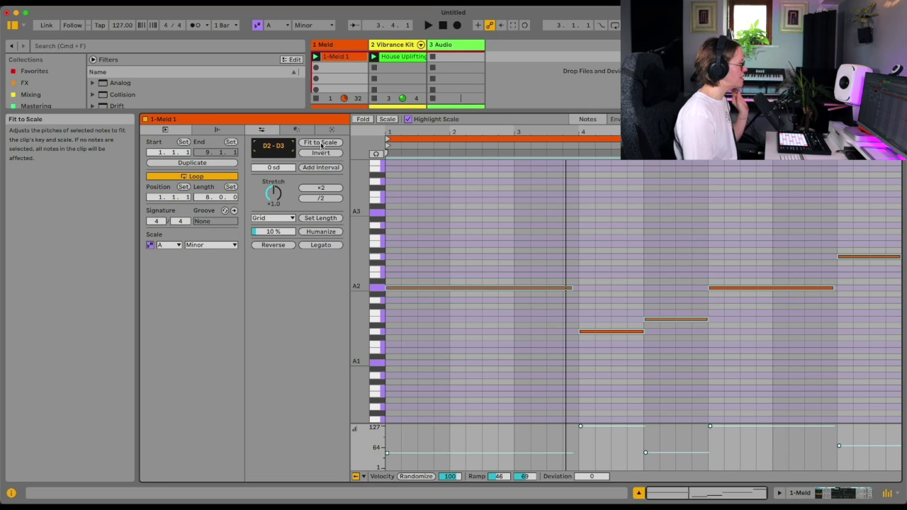
click(627, 379)
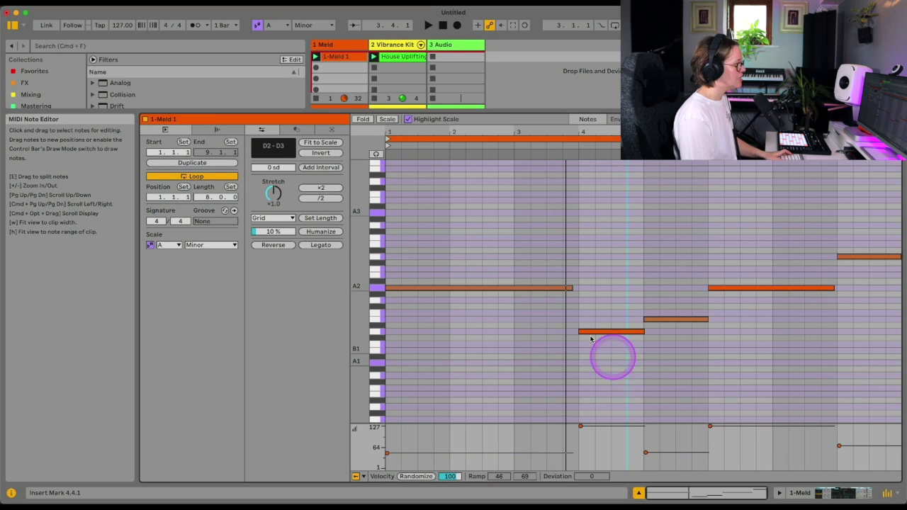
- Try fitting a short A#2 note added at the start of bar 4 to the scale, and delete that note
double_click(586, 281)
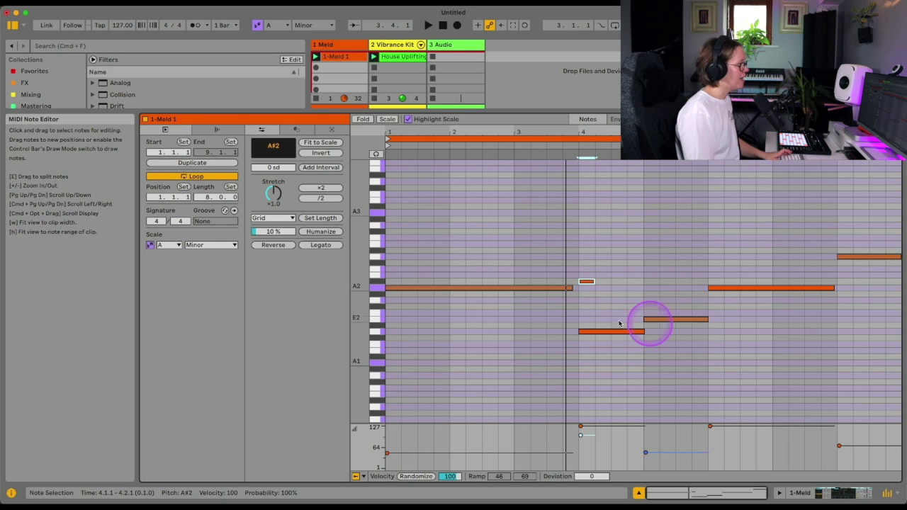
click(321, 143)
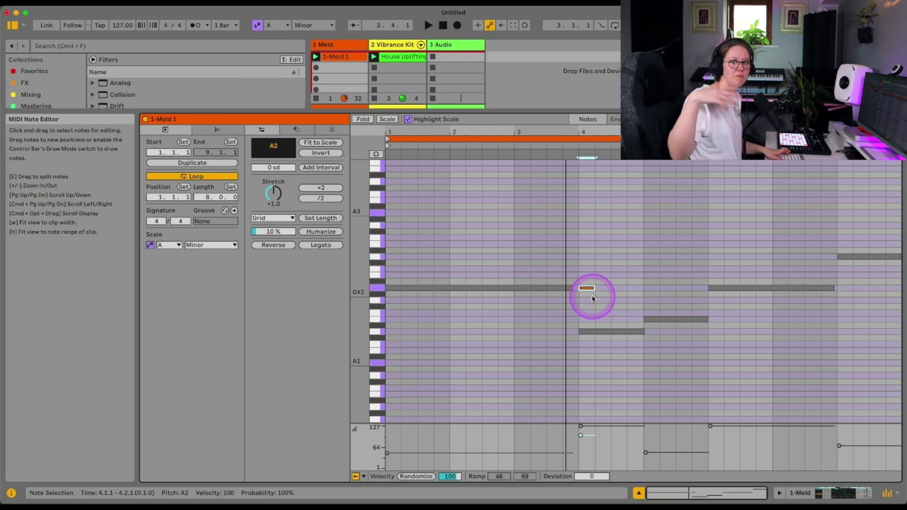
key(space)
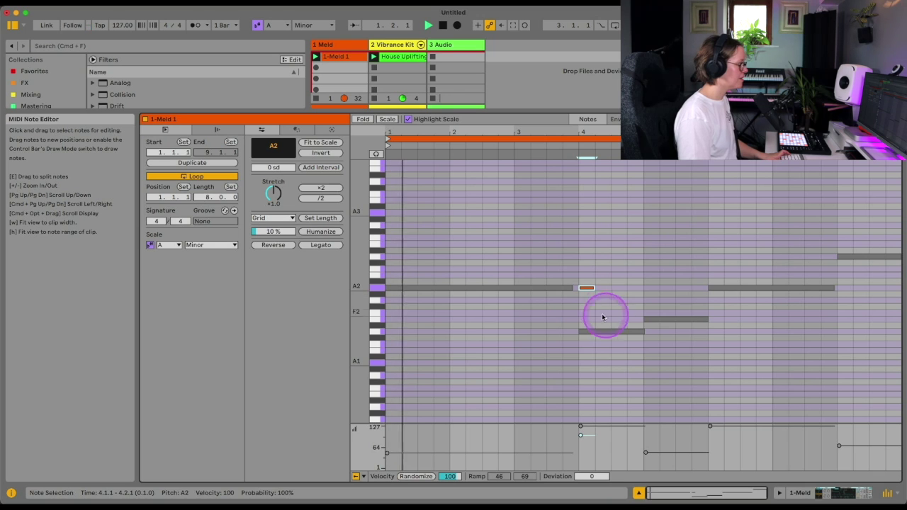
key(super+a)
double_click(586, 287)
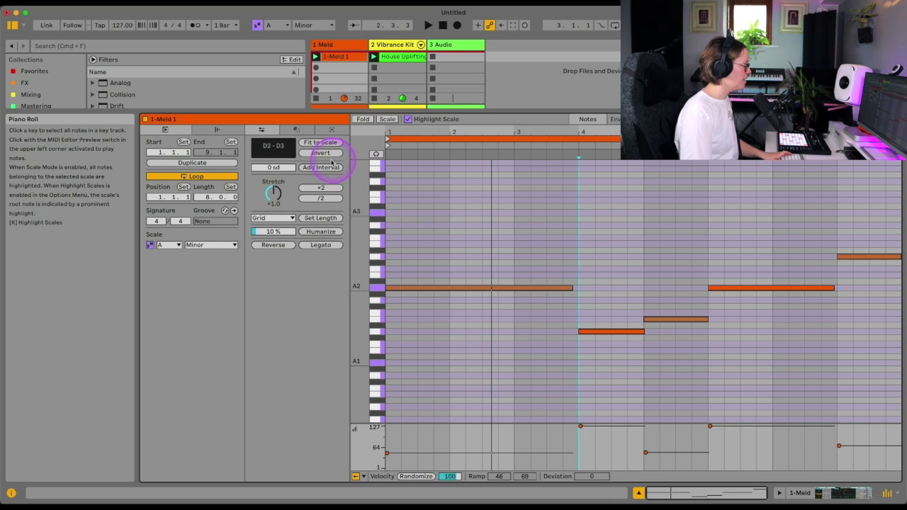
- Select all notes in the clip, invert their pitches, and invert them back
drag(890, 399, 538, 227)
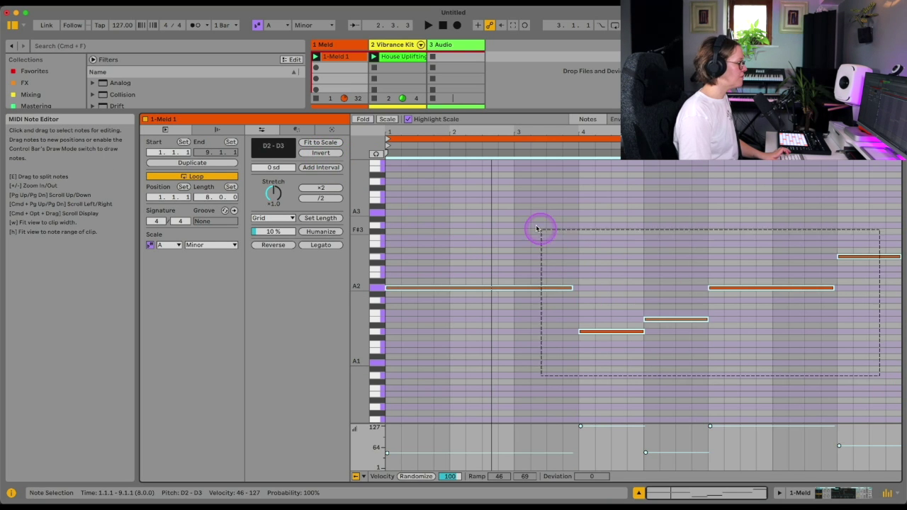
click(321, 153)
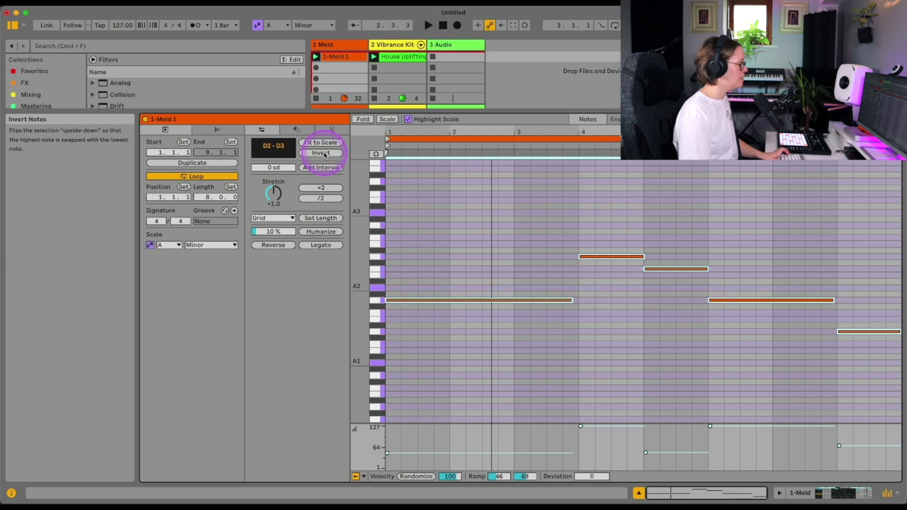
click(324, 153)
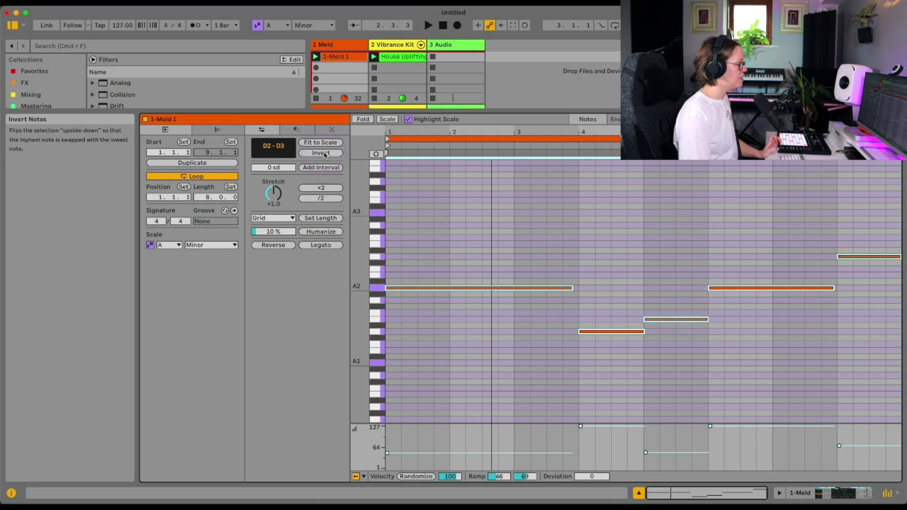
click(681, 374)
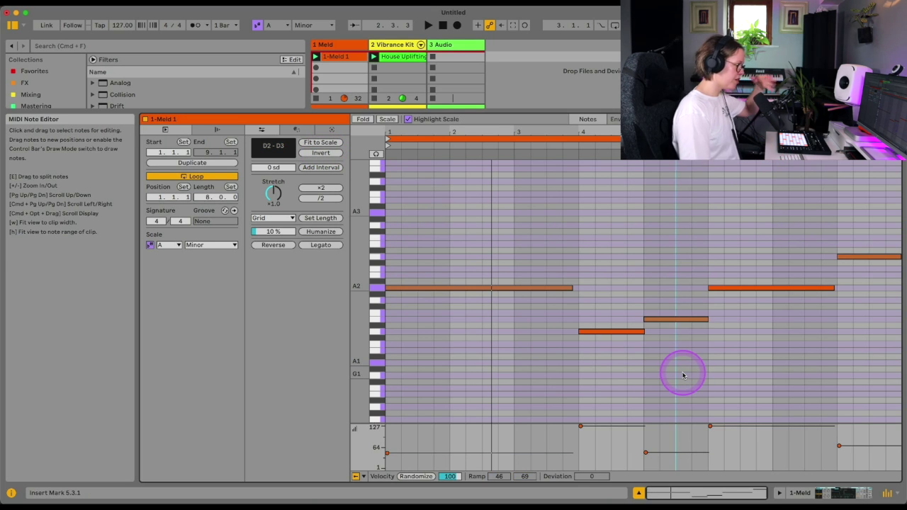
- Set the interval size to +3 scale degrees and add the interval twice to stack new notes above the melody
click(314, 175)
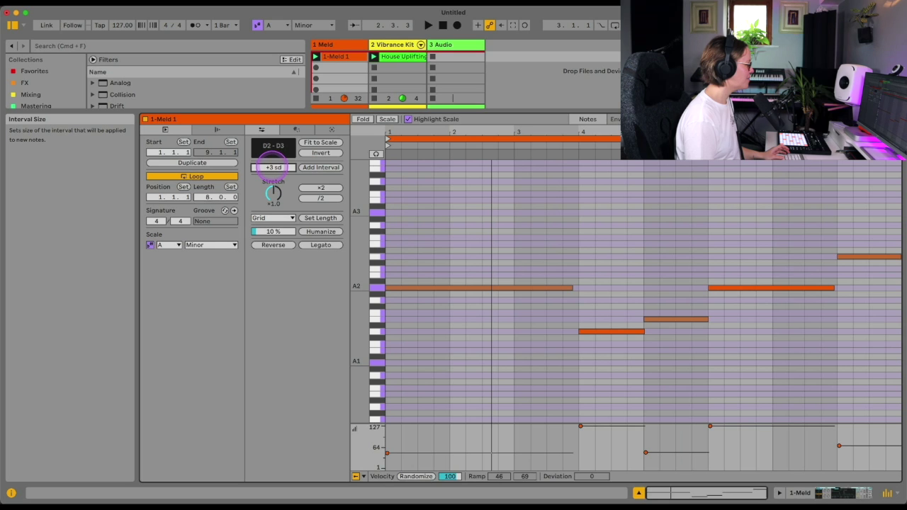
click(323, 168)
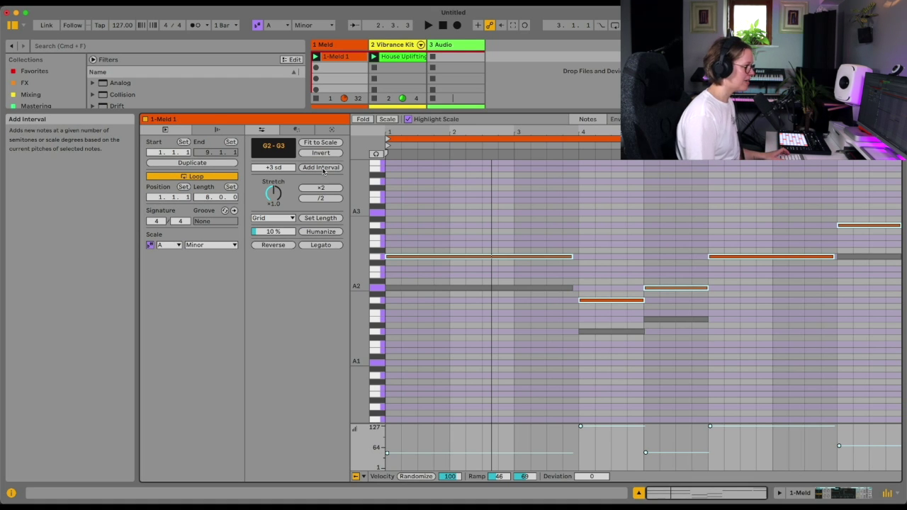
click(323, 168)
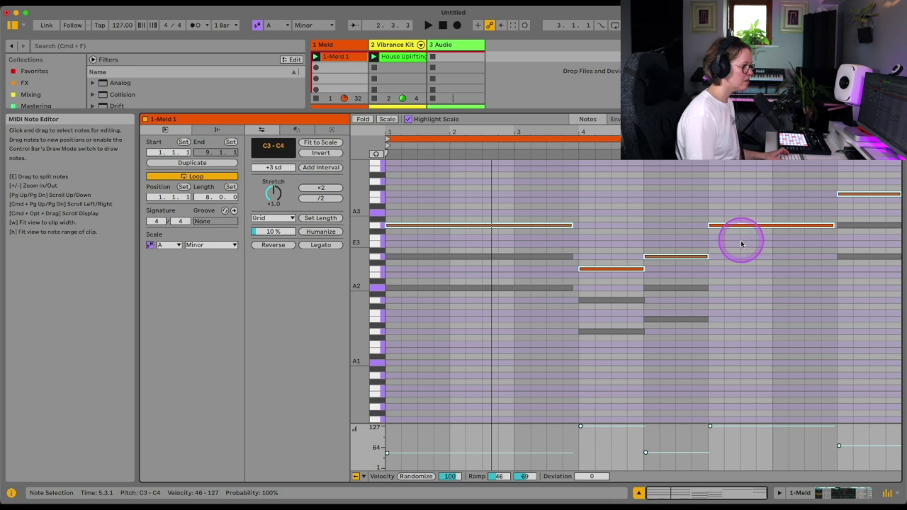
- Try to rebuild the bar 6 chord by moving its remaining long note down to B2
click(736, 262)
double_click(734, 264)
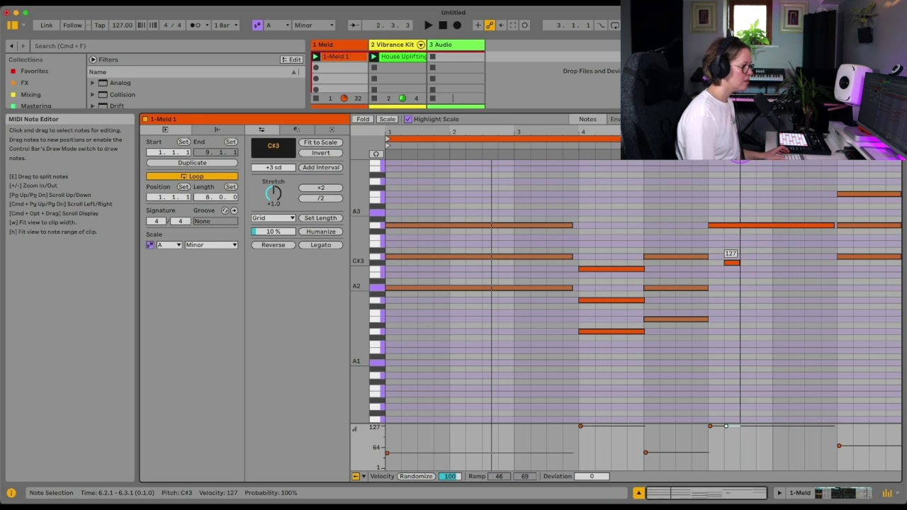
double_click(732, 262)
drag(737, 226, 737, 275)
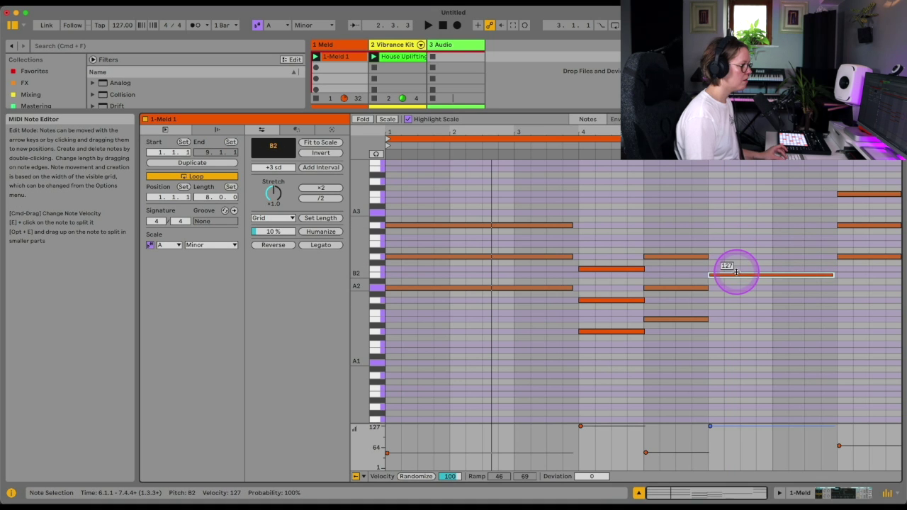
- Undo the bar 6 edits and the interval additions, and redo only the two added intervals
key(super+z)
key(super+z)
key(super+z)
key(super+z)
key(super+z)
click(724, 289)
key(super+shift+z)
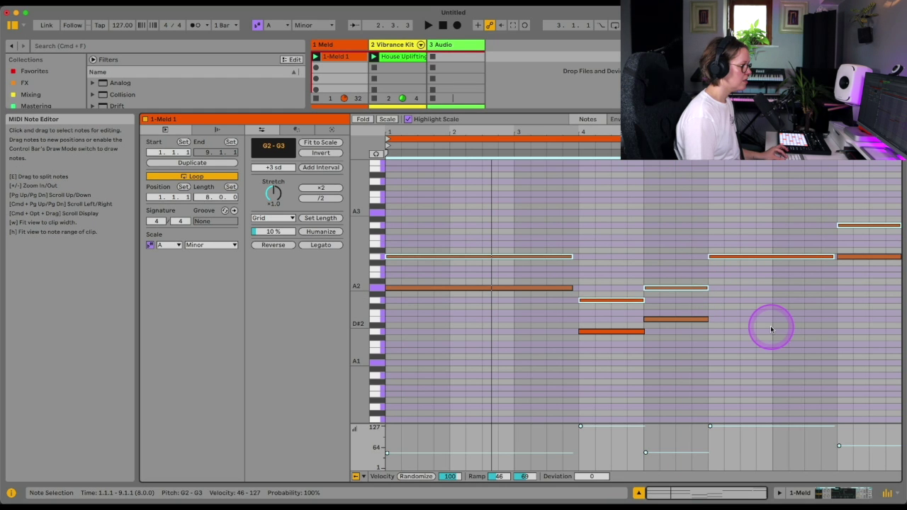
key(super+shift+z)
- Move the long bar 6 note down to A2 and add the +3 scale degree interval to it twice
click(764, 225)
drag(760, 226, 757, 288)
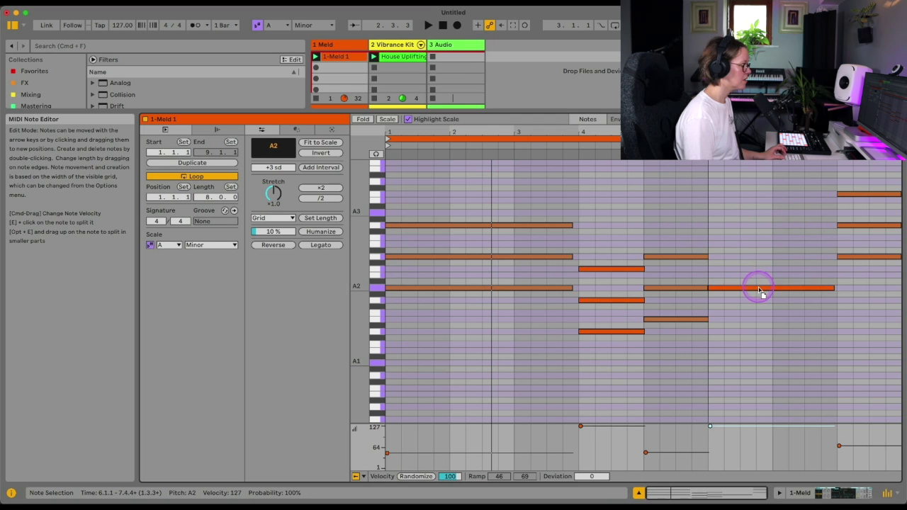
click(321, 170)
click(321, 170)
- Deselect the notes and play the clip to audition the stacked three-note chords
click(488, 340)
key(space)
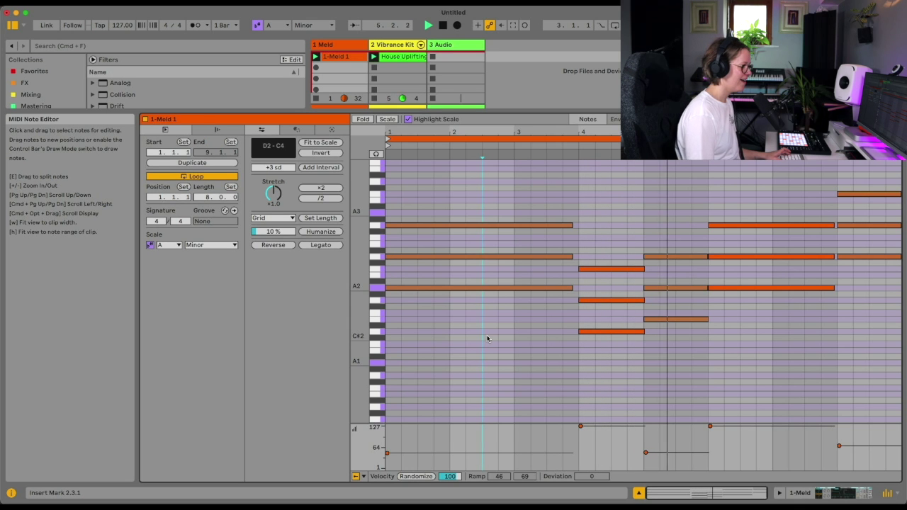
key(space)
- Delete the top note of every chord in the clip, leaving two-note chords
click(886, 238)
double_click(878, 194)
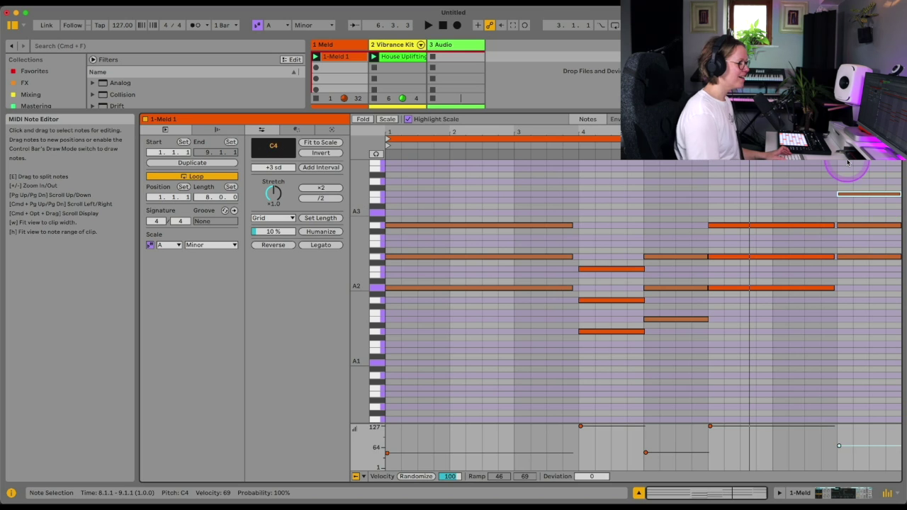
click(780, 225)
key(Delete)
drag(676, 270, 533, 174)
key(Delete)
key(Delete)
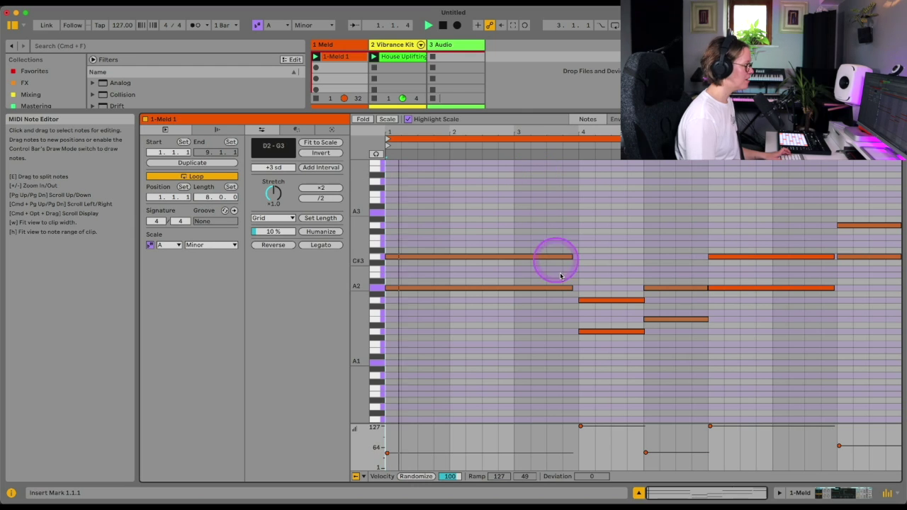
- Lower the upper note of the first chord to C3 and play the clip
drag(483, 270, 483, 205)
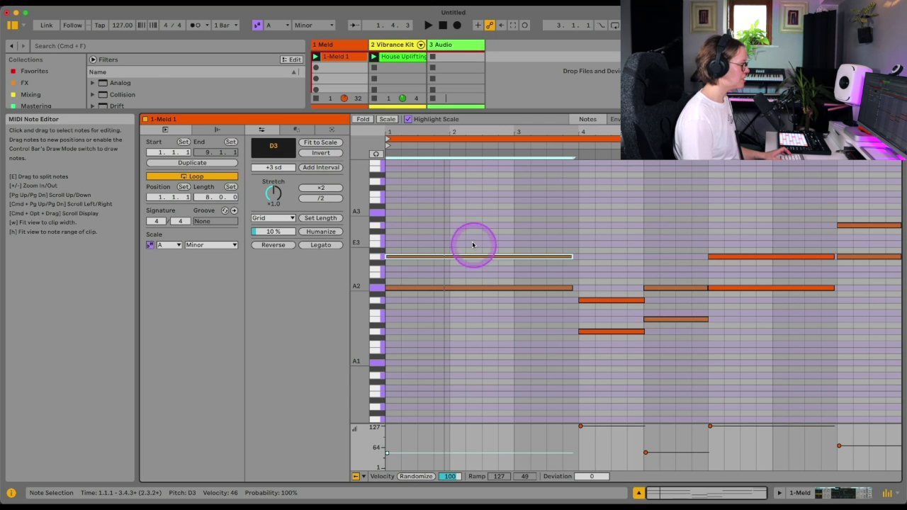
key(Down)
key(Down)
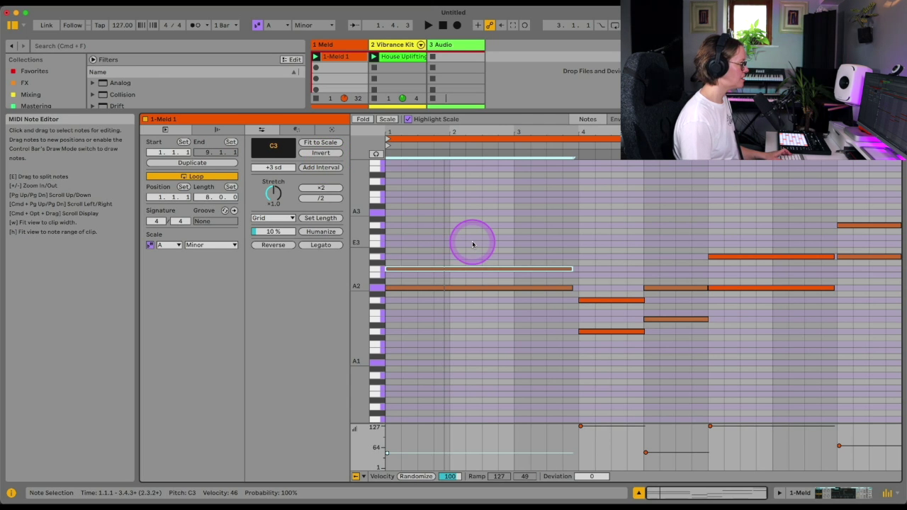
click(534, 239)
key(space)
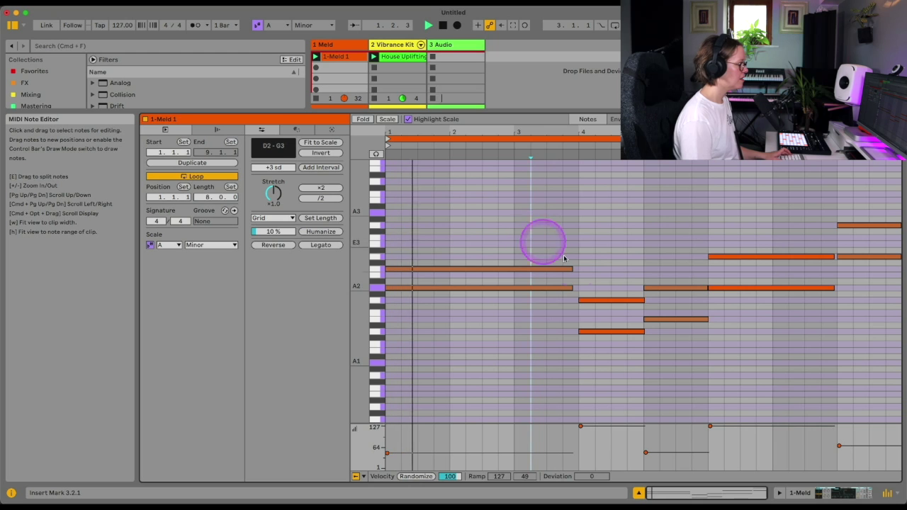
- Lower the upper notes of the chords at bars 4, 6 and 8 by two semitones, to F2, C3 and F3
click(634, 299)
key(Down)
key(Down)
click(753, 256)
key(Down)
key(Down)
click(865, 226)
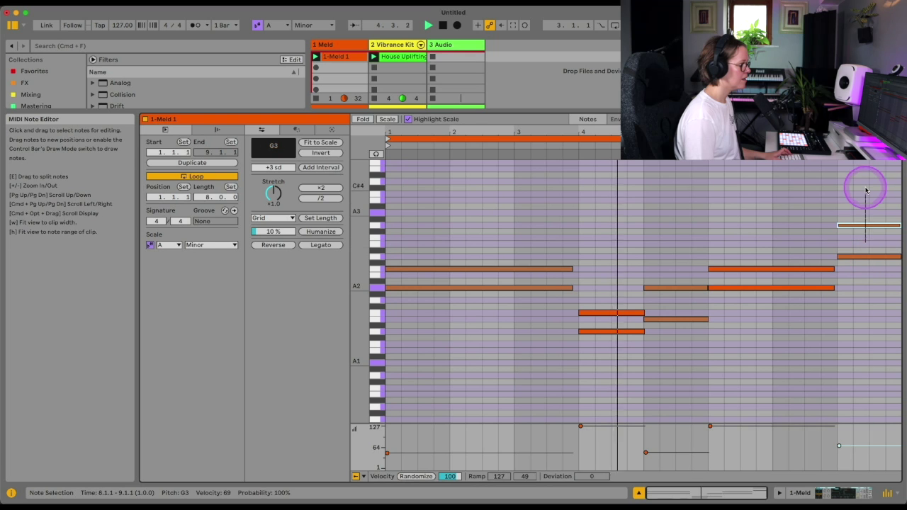
key(Down)
key(Down)
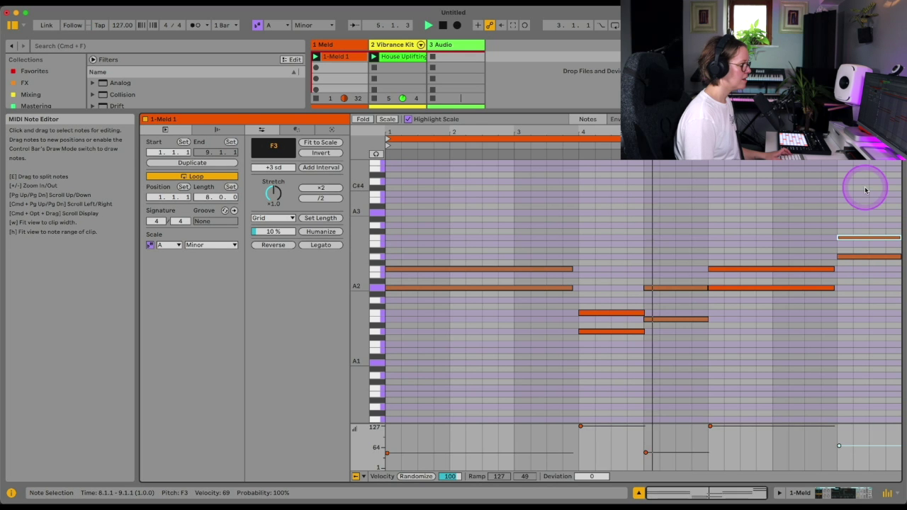
- Raise the upper note of the bar 4 chord by two semitones to G2
click(610, 312)
key(Up)
key(Up)
- Raise the upper note of the bar 5 chord to B2 and that of the bar 6 chord to D3
click(675, 288)
key(Up)
key(Up)
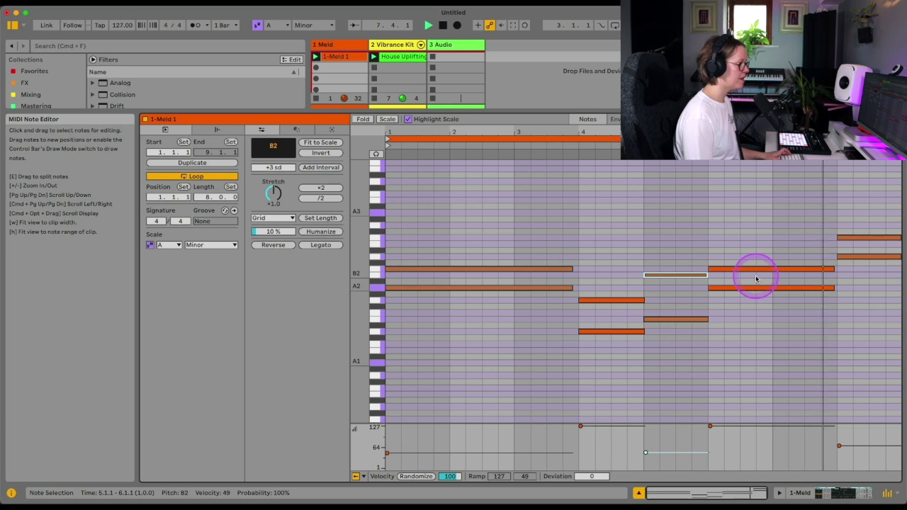
click(779, 270)
key(Up)
key(Up)
key(Up)
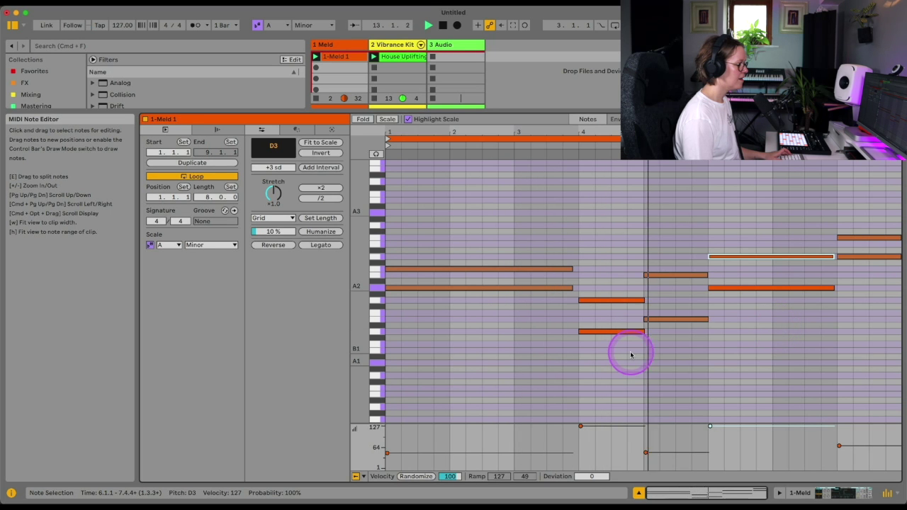
- Lower the upper note of the bar 5 chord to A2 and that of the bar 6 chord to C3
drag(680, 276, 684, 292)
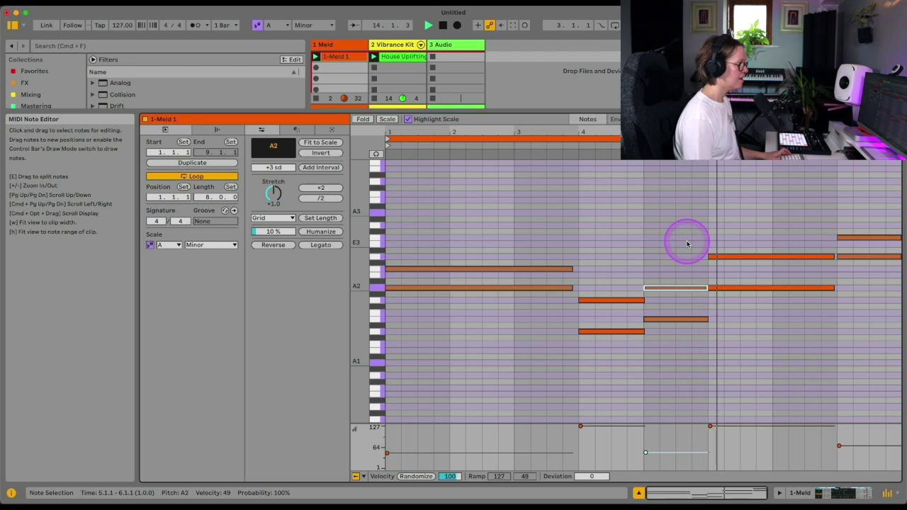
click(753, 257)
key(Down)
key(Down)
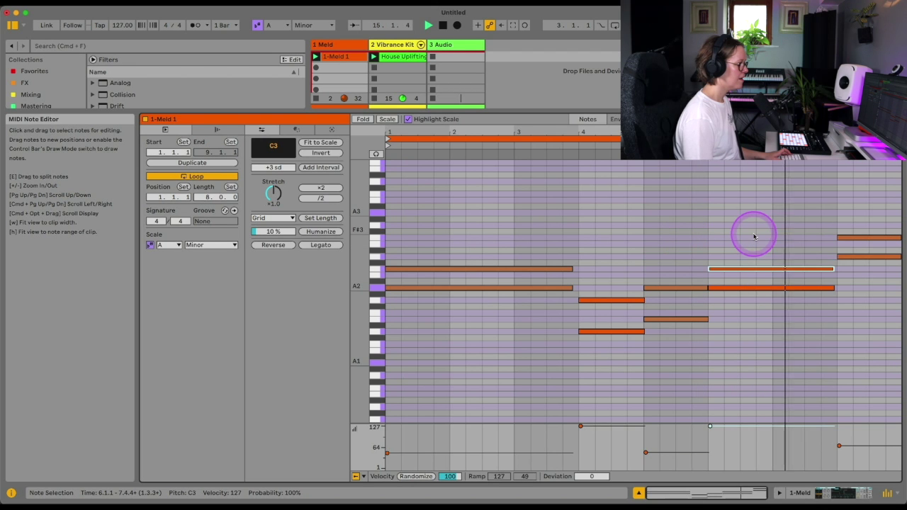
- Try the stretch factor on the D3 note in bar 8 and undo the change
click(866, 257)
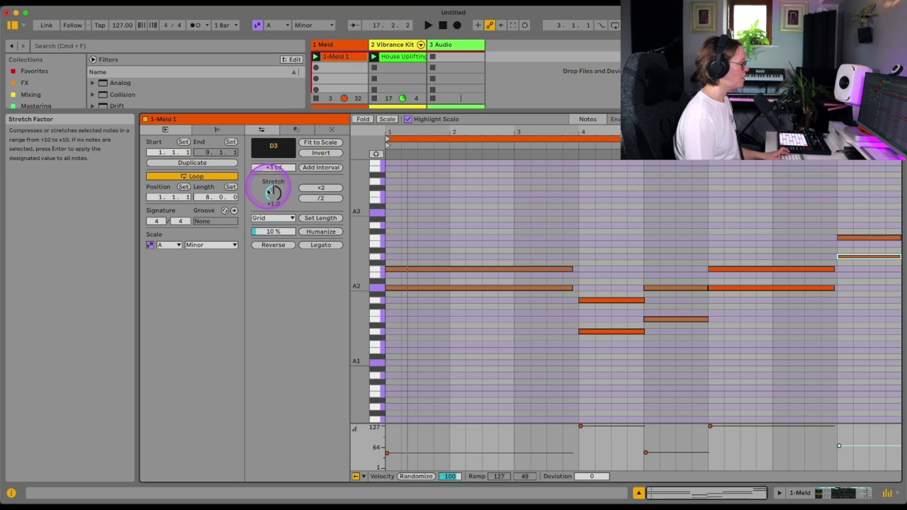
mouse_move(273, 196)
mouse_down()
mouse_move(273, 207)
mouse_move(273, 186)
mouse_up()
key(super+z)
- Try stretching all notes in the clip with the stretch factor and the note stretch markers, and deselect them
drag(842, 386, 486, 117)
drag(273, 193, 273, 198)
drag(274, 191, 273, 185)
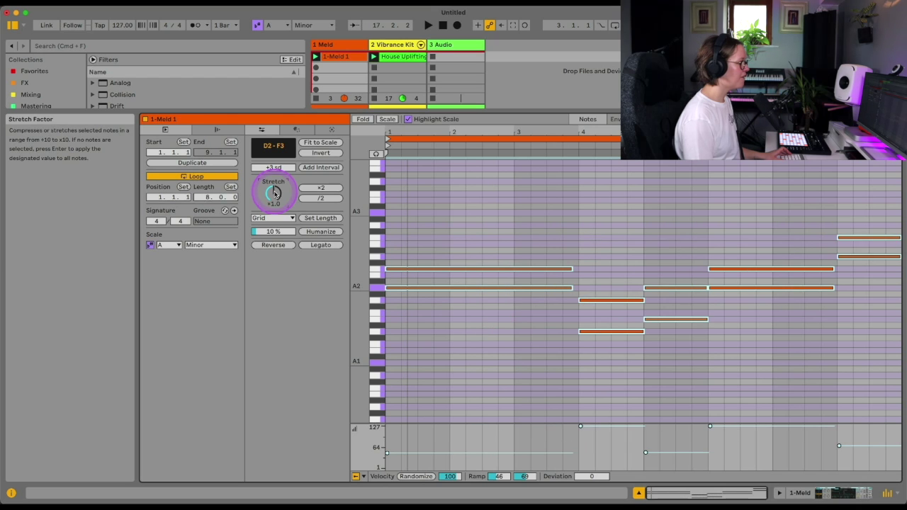
mouse_move(835, 157)
mouse_down()
mouse_move(515, 151)
mouse_move(843, 161)
mouse_up()
click(691, 220)
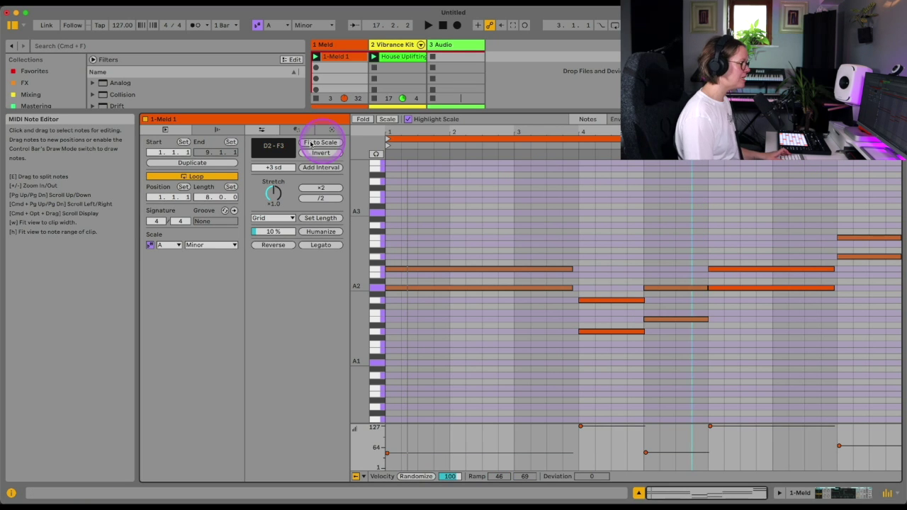
- Try compressing all notes in the Meld clip with a stretch factor of /4.6, and deselect them
drag(276, 191, 274, 195)
drag(840, 361, 415, 196)
click(282, 192)
drag(274, 192, 273, 202)
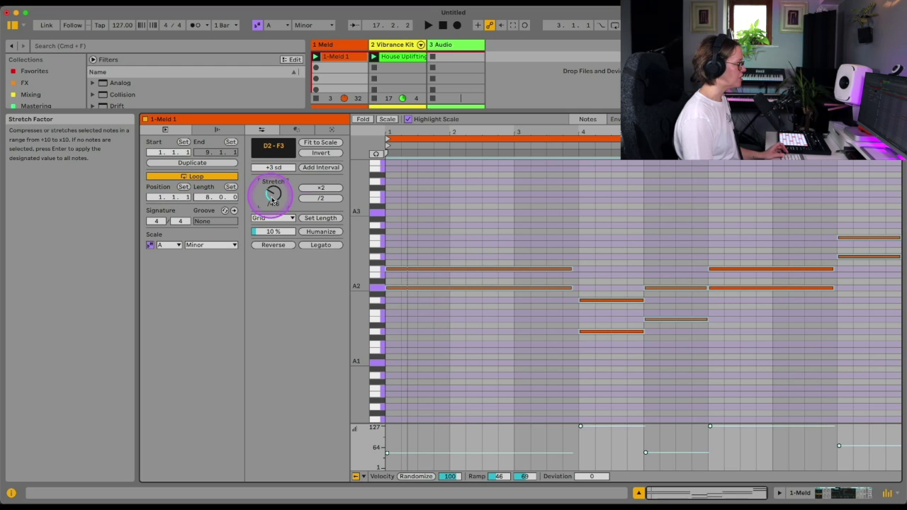
click(433, 317)
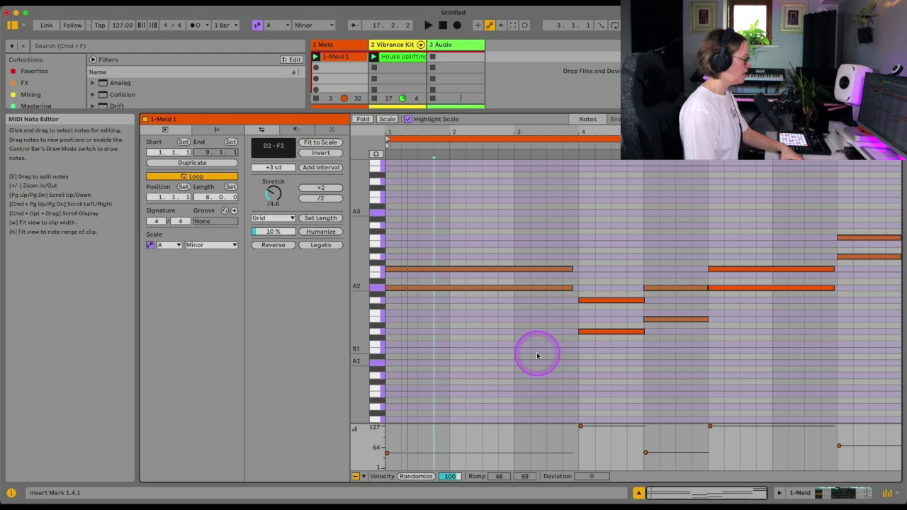
- Try shortening all notes in the Meld clip to a length of 1/3 and 1/4
click(275, 219)
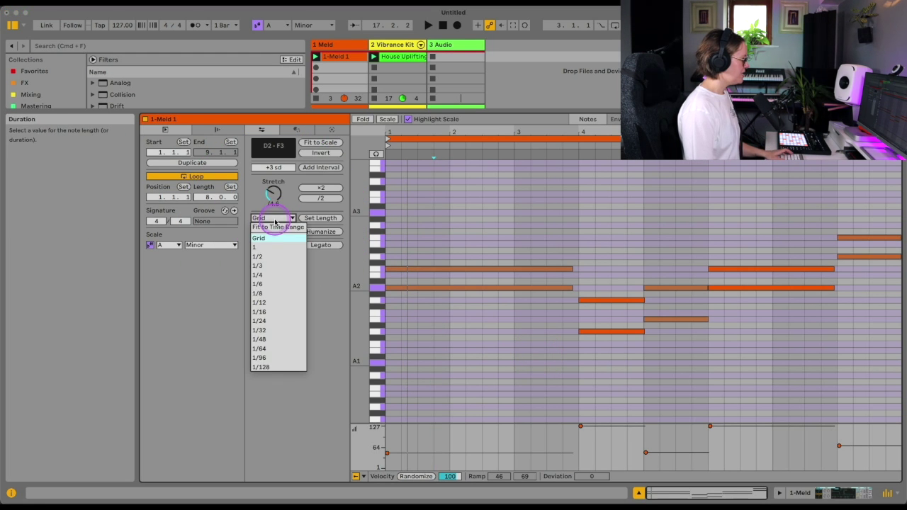
click(260, 257)
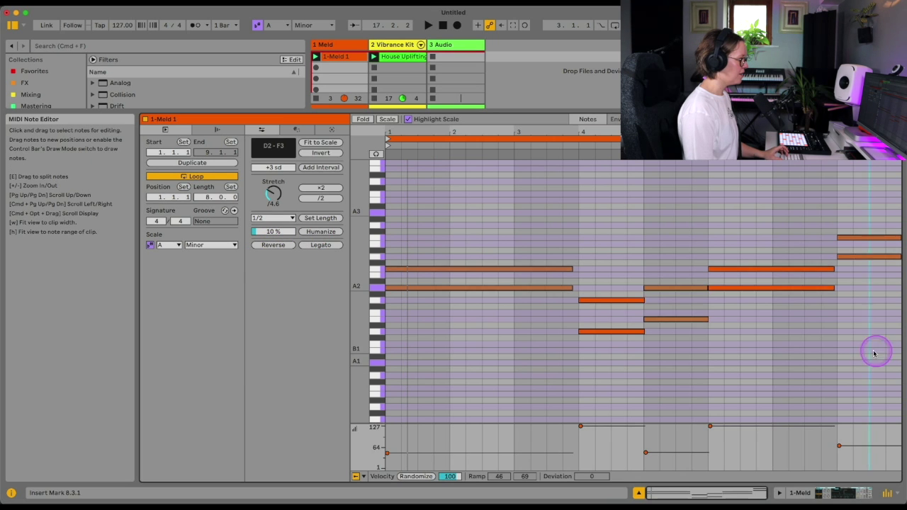
drag(874, 347, 454, 192)
click(272, 218)
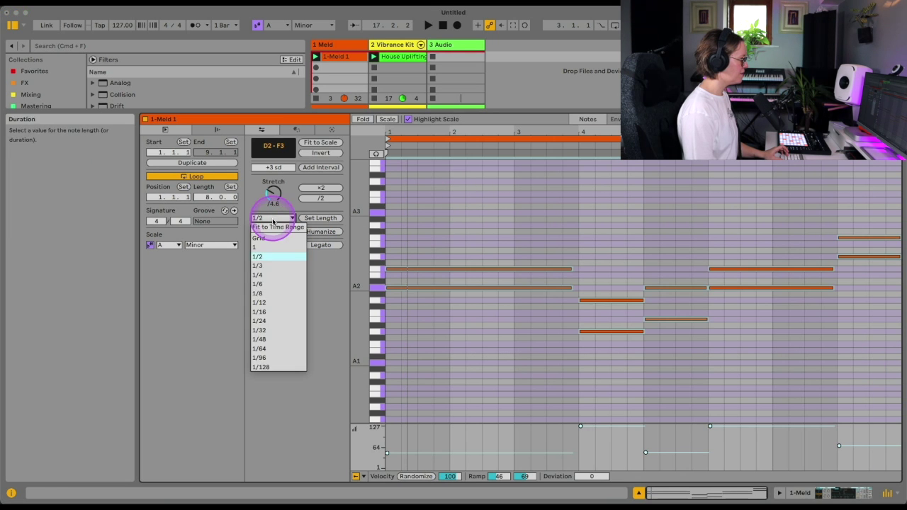
click(258, 265)
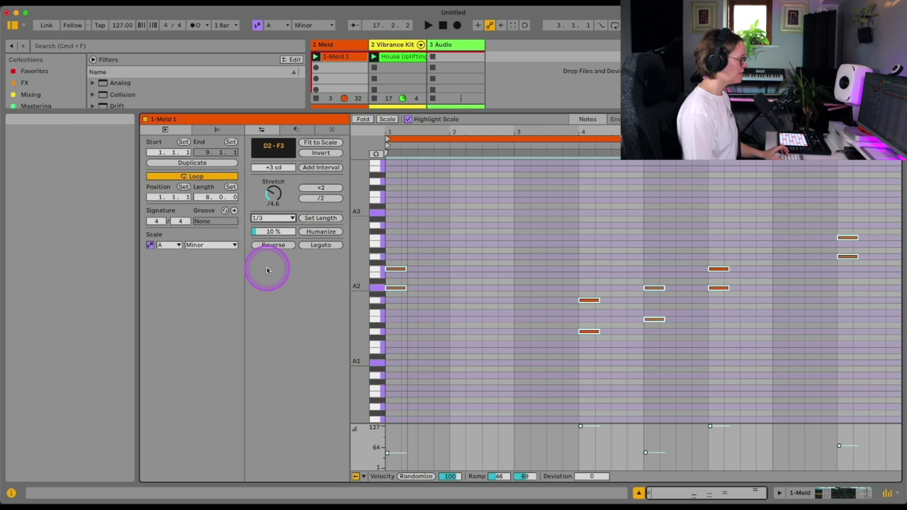
click(272, 218)
click(267, 277)
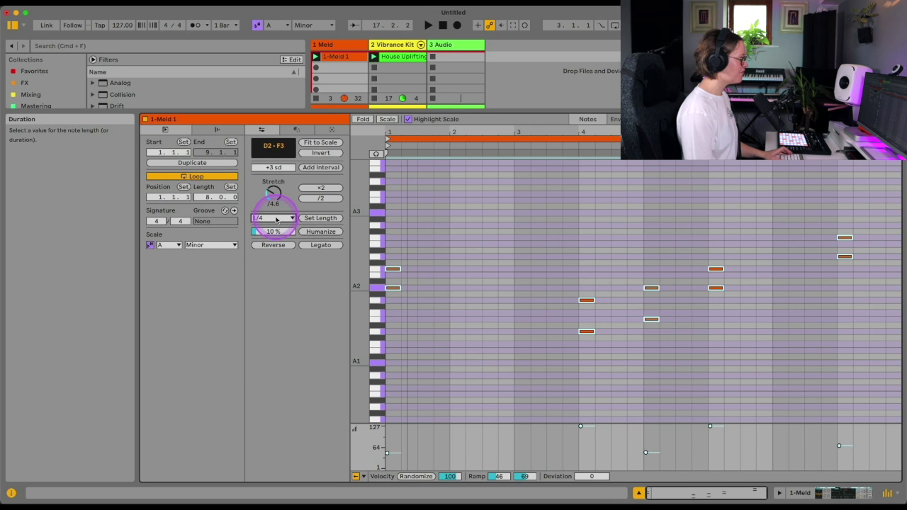
- Try note lengths of 1/16 and 1/6 on all notes while listening to the clip
click(275, 218)
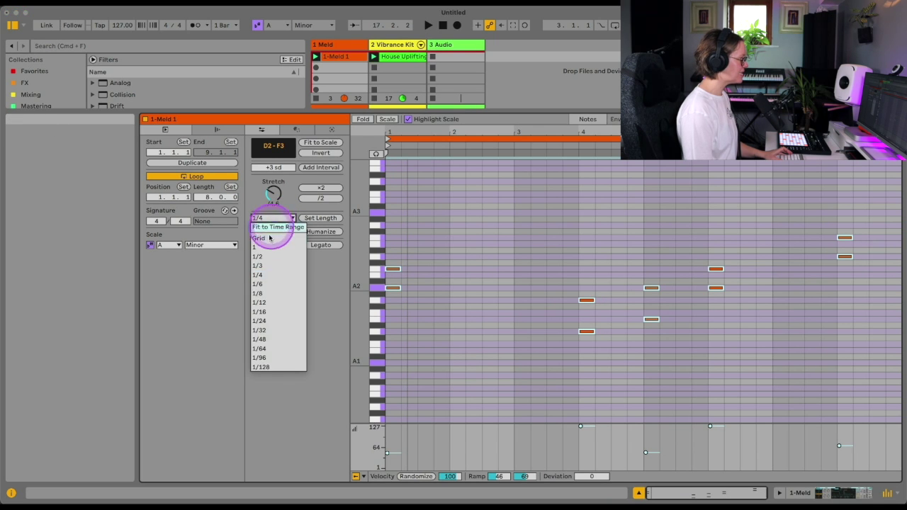
click(267, 312)
key(space)
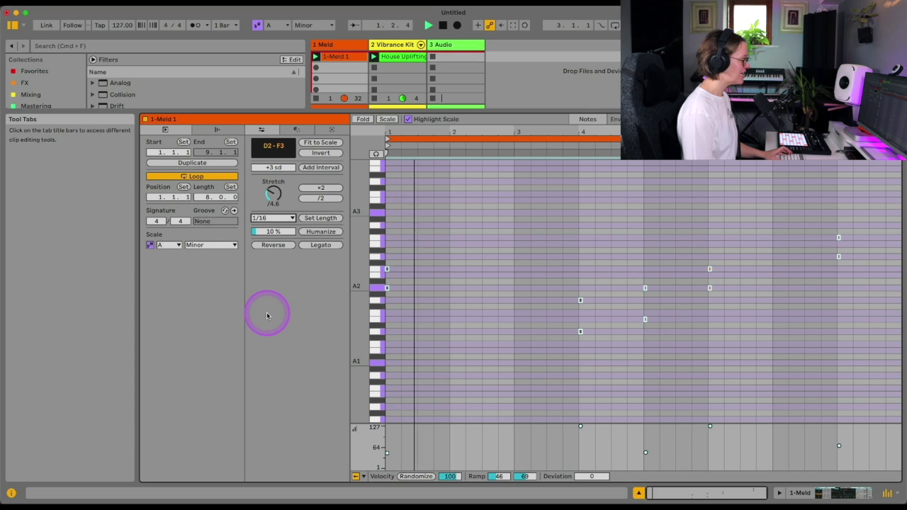
click(273, 217)
click(260, 283)
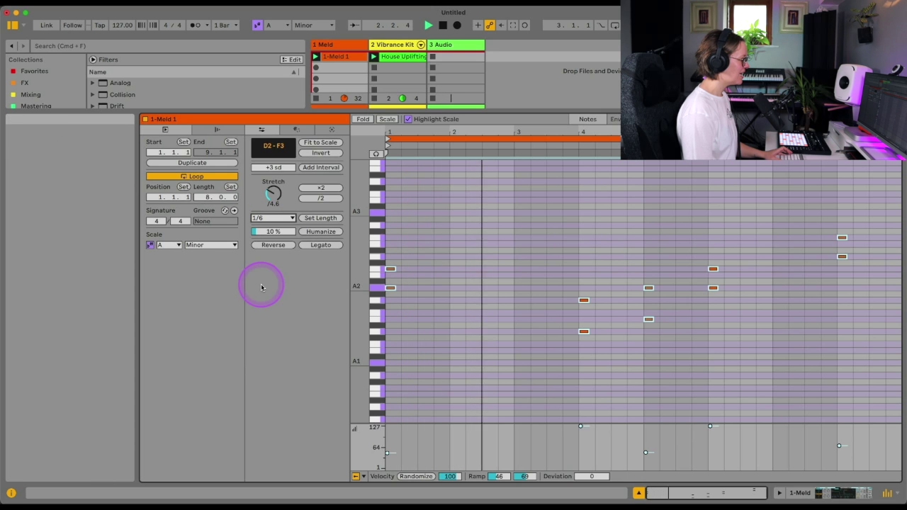
key(space)
- Try duplicating the shortened bar 1 chord into bars 2 and 3, and restore the original long notes
drag(418, 305, 392, 254)
key(super+d)
key(super+d)
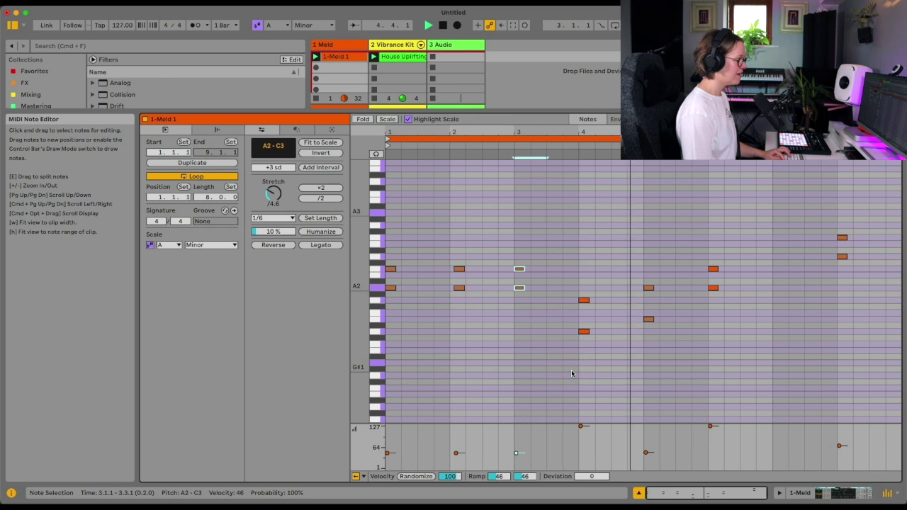
key(space)
key(super+a)
key(super+l)
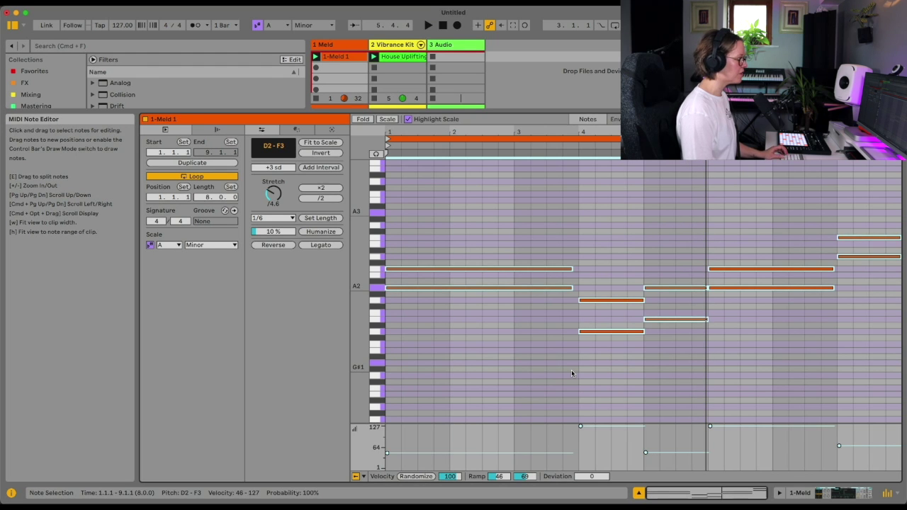
- Apply the 1/6 note length to all selected notes, look over the other duration options, and undo the change
click(320, 219)
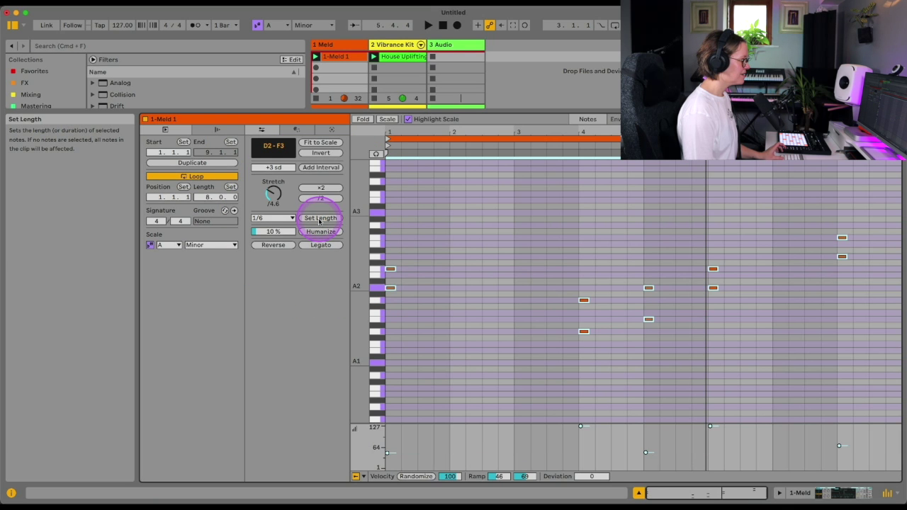
click(272, 218)
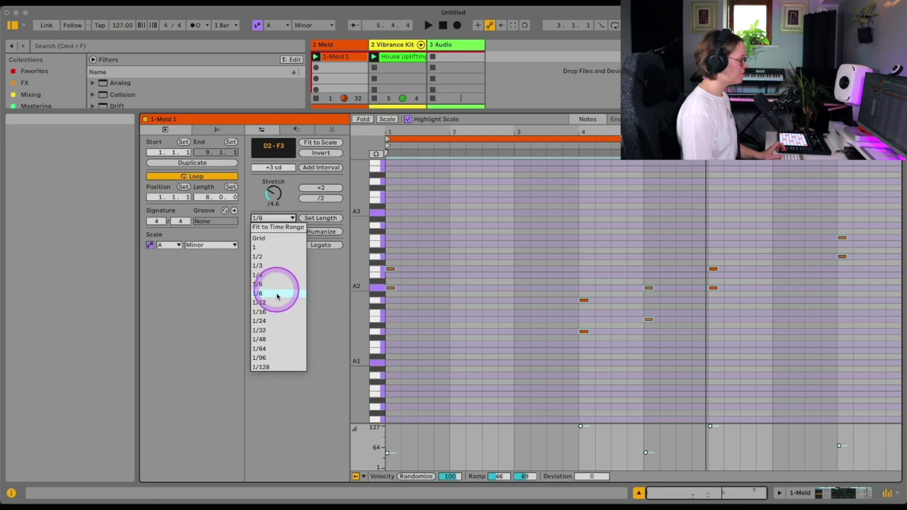
click(318, 255)
key(super+z)
- Open the House Uplifting clip on the Vibrance Kit track and enlarge its note editor
click(403, 56)
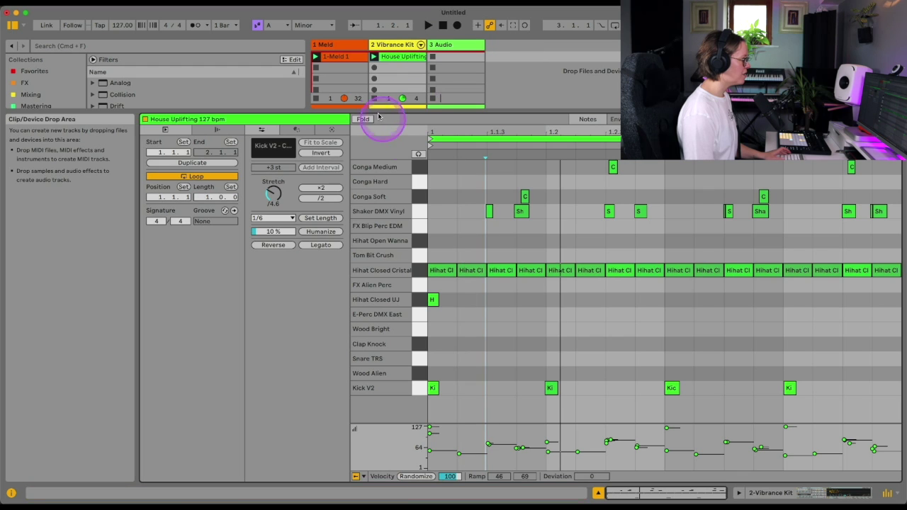
drag(379, 117, 365, 311)
click(384, 274)
click(386, 277)
drag(440, 314, 442, 102)
click(399, 49)
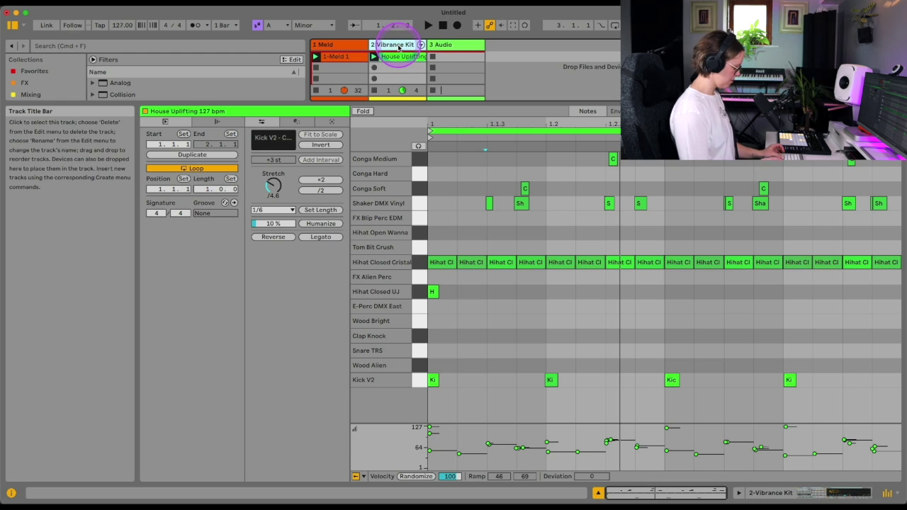
- Reveal the mixer and reselect the Vibrance Kit track, cancelling the save of the Live Set
click(480, 216)
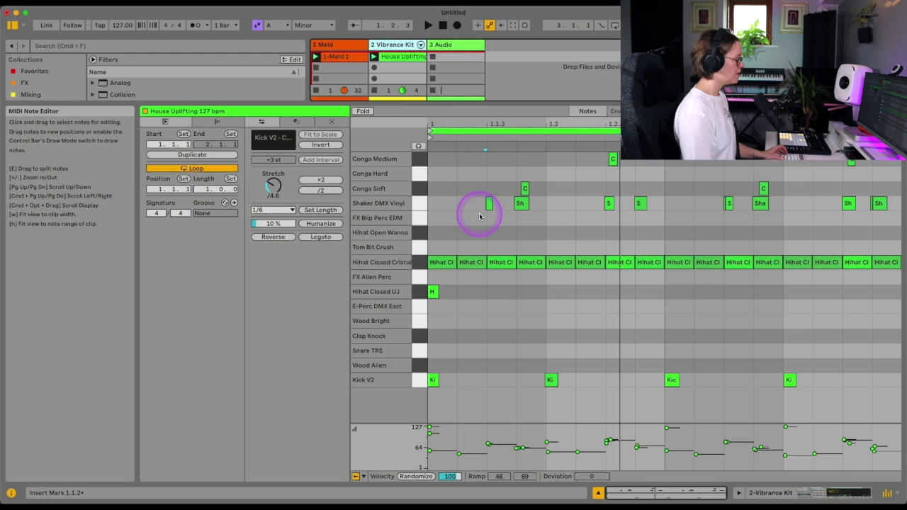
click(406, 47)
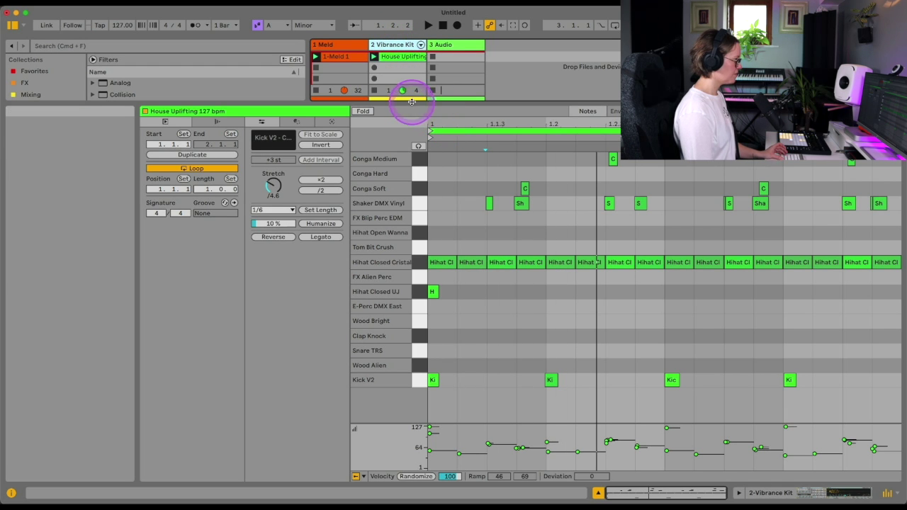
drag(406, 103, 409, 200)
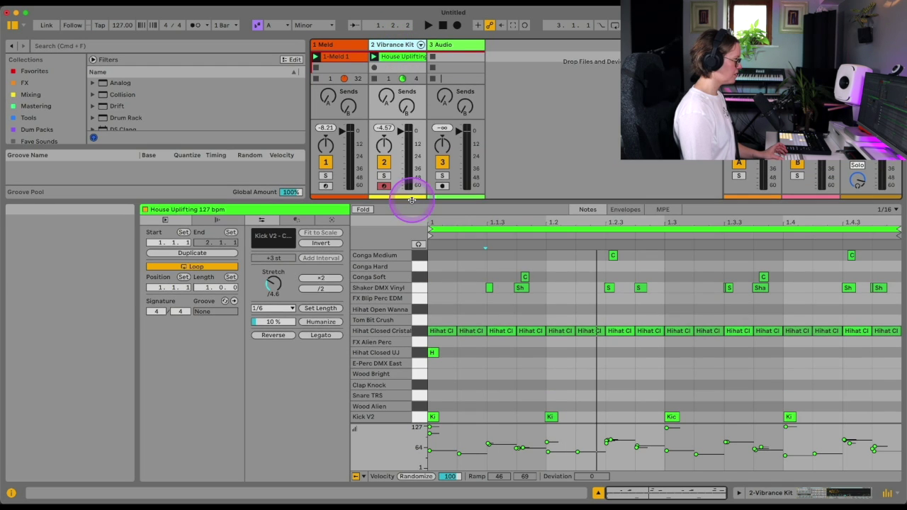
click(412, 93)
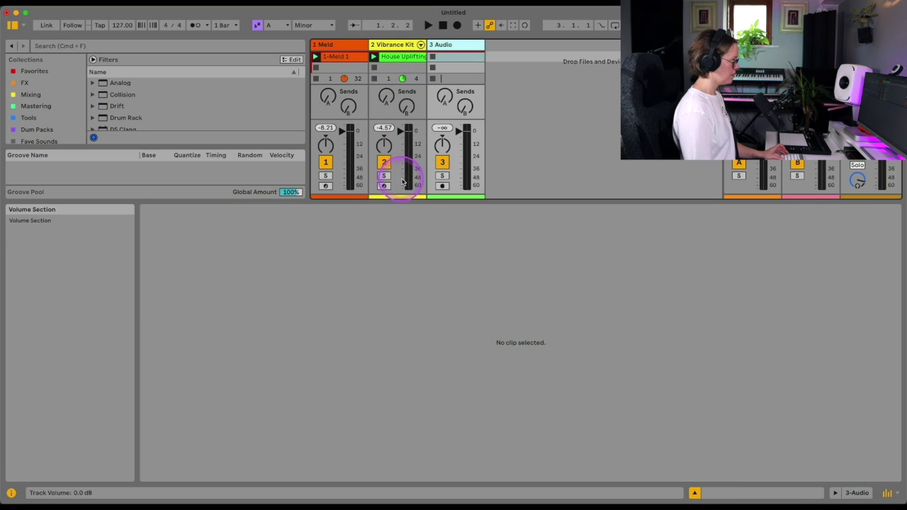
click(401, 46)
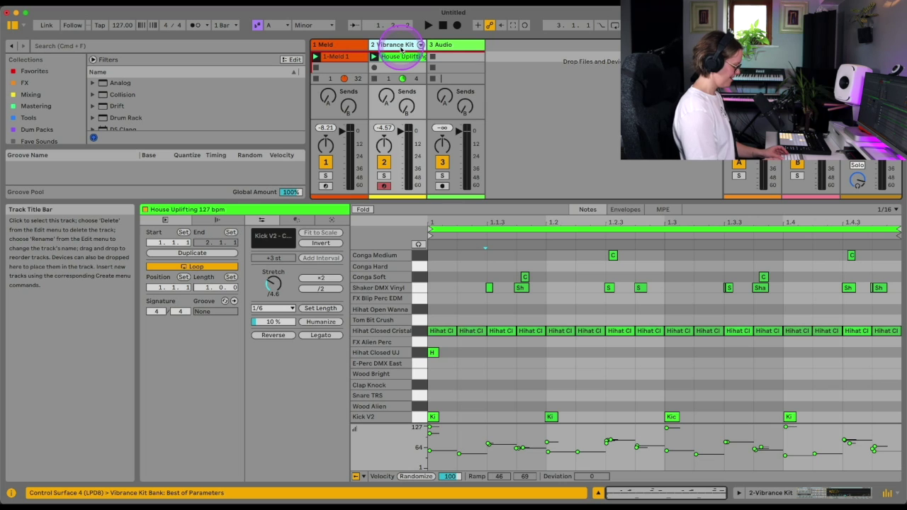
key(super+s)
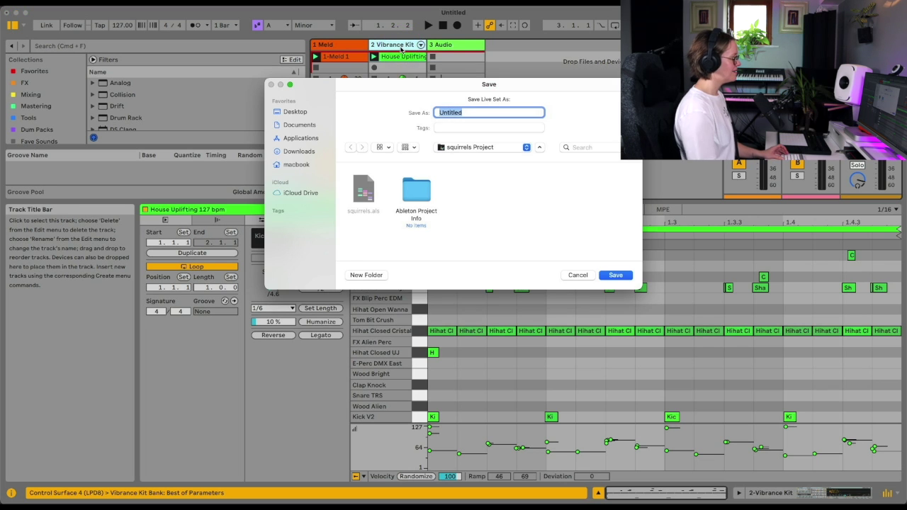
click(578, 275)
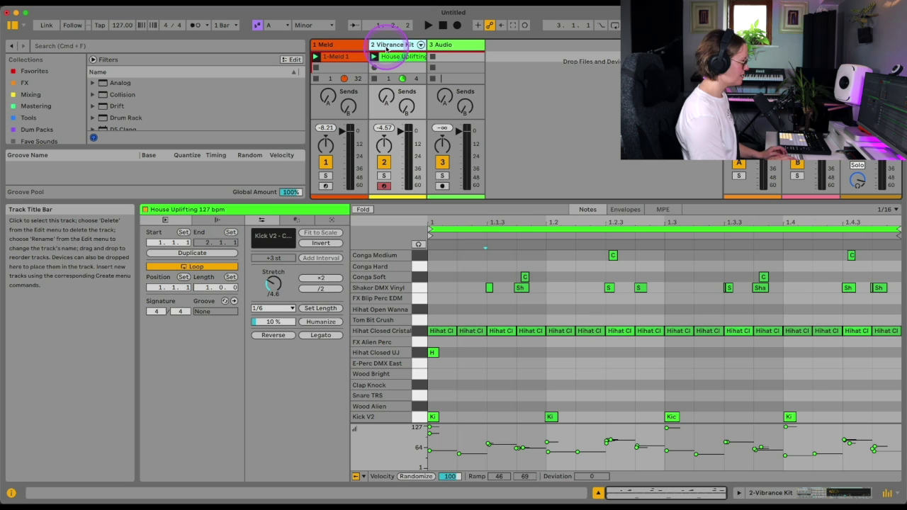
- Enlarge the drum clip's note editor again and listen to the House Uplifting clip
drag(460, 207, 457, 118)
click(595, 301)
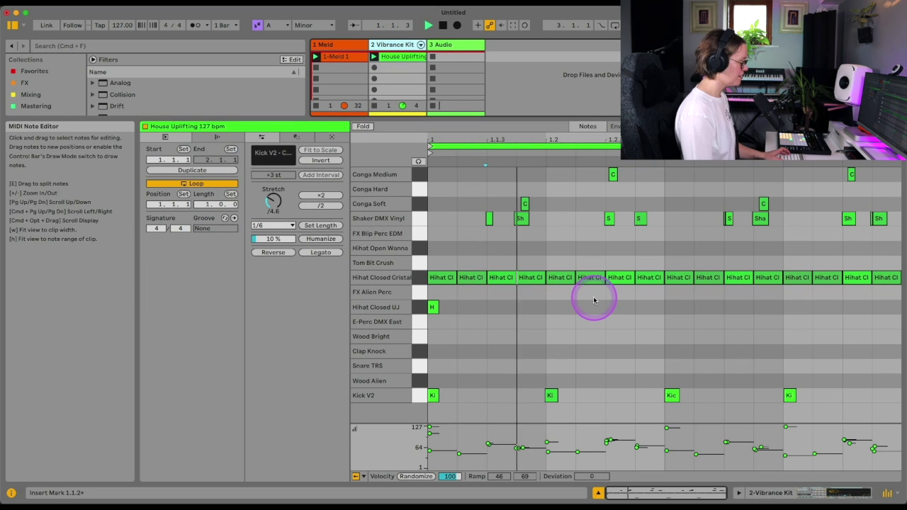
key(space)
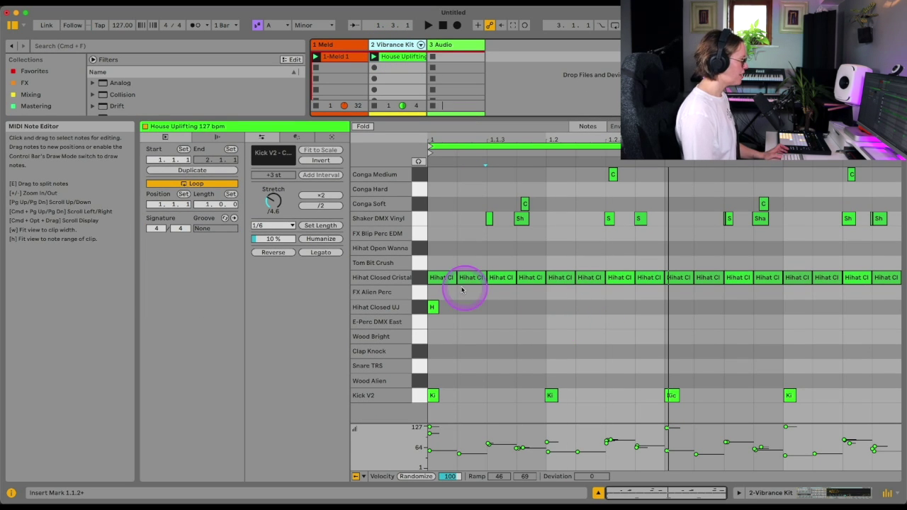
- Select the conga and shaker notes in the drum clip and humanize their timing by 21 %
click(317, 239)
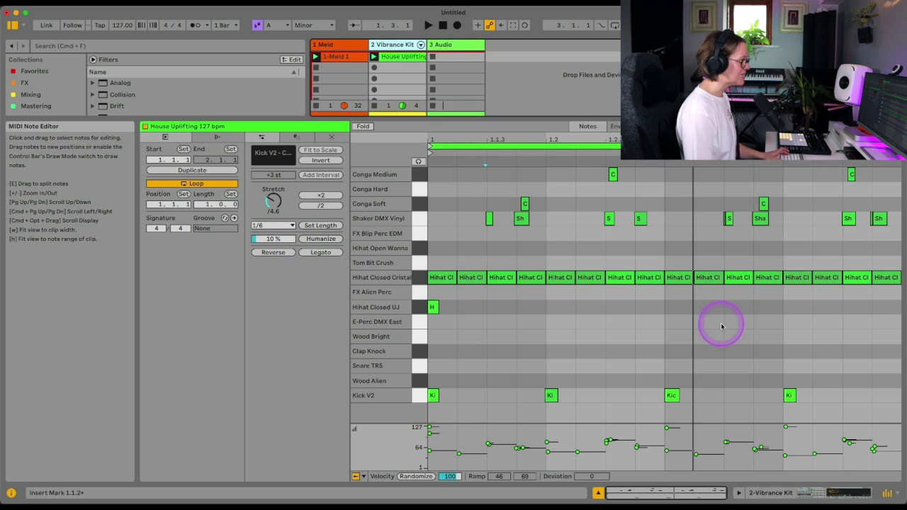
drag(890, 232, 449, 152)
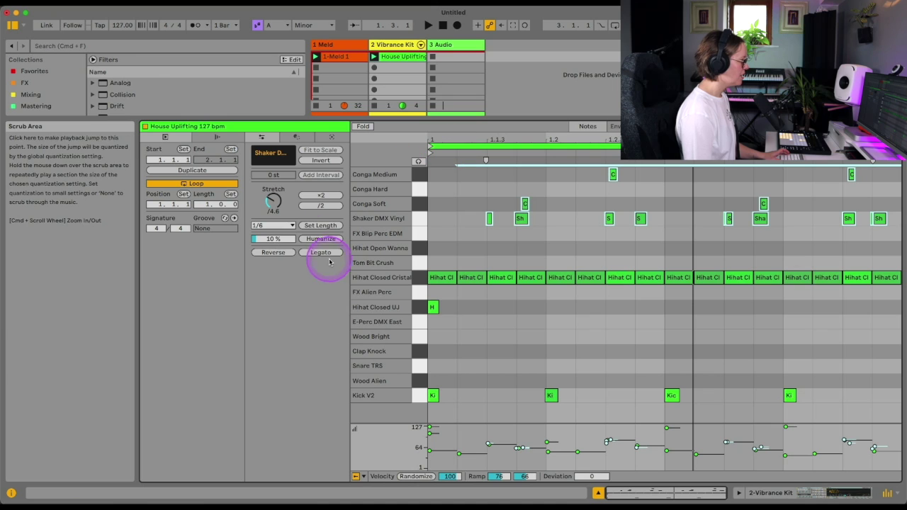
drag(269, 240, 273, 238)
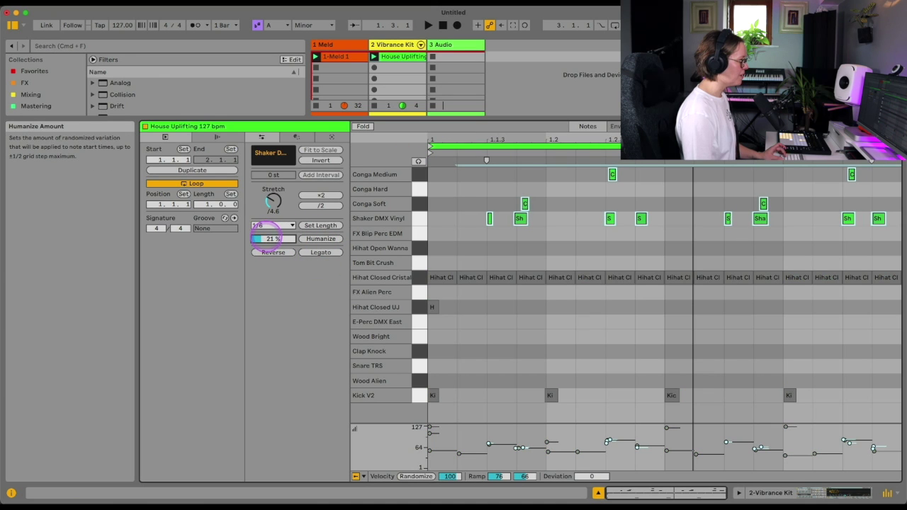
- Humanize the selected shaker and conga notes by 21% and audition the drum clip
click(317, 239)
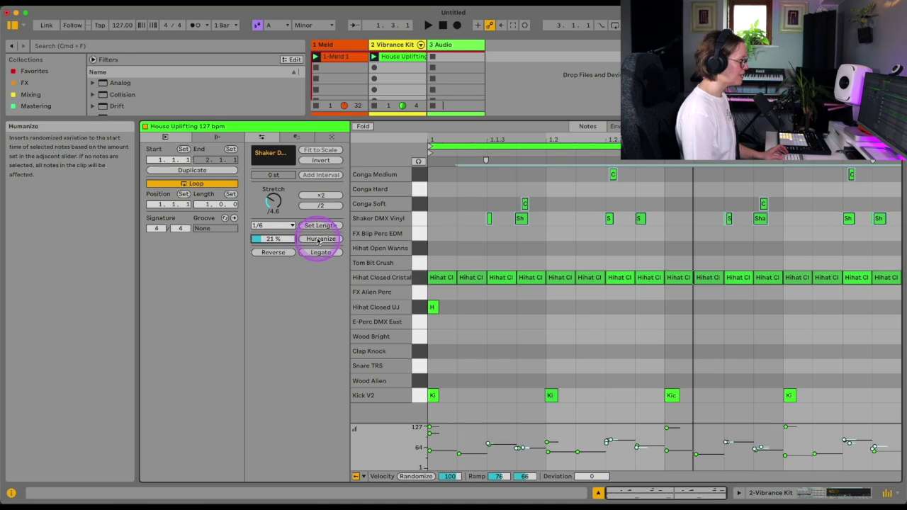
click(317, 239)
scroll(536, 228, up, 5)
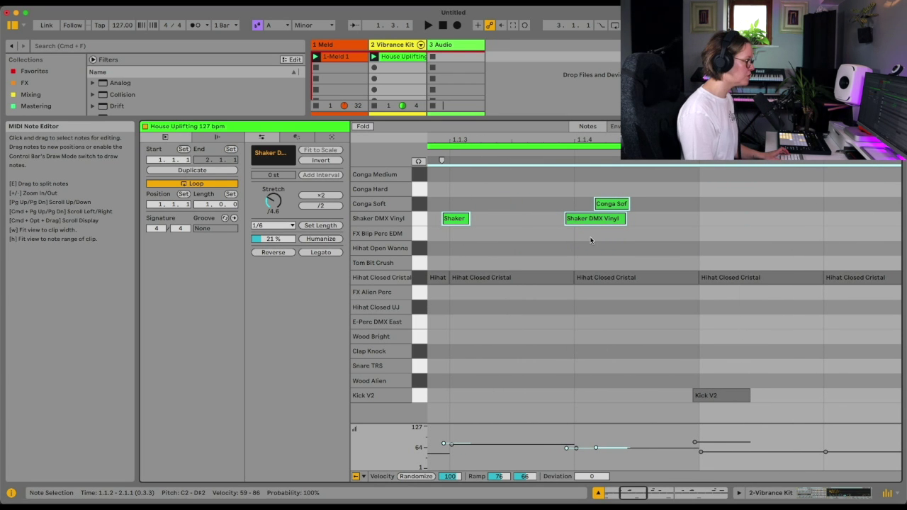
click(590, 241)
key(w)
key(space)
click(751, 331)
key(space)
- Select all Hihat Closed Cristal notes and humanize their start times by 21%
key(super+a)
drag(891, 303, 441, 253)
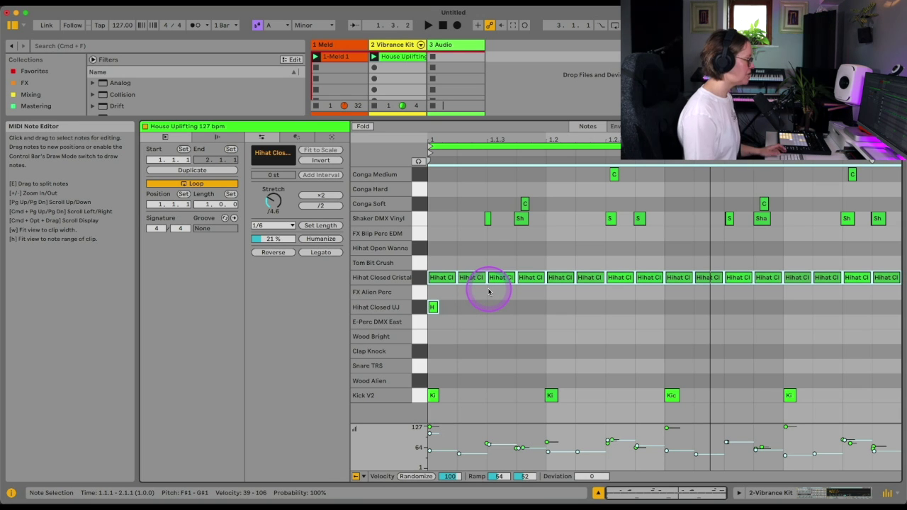
click(593, 333)
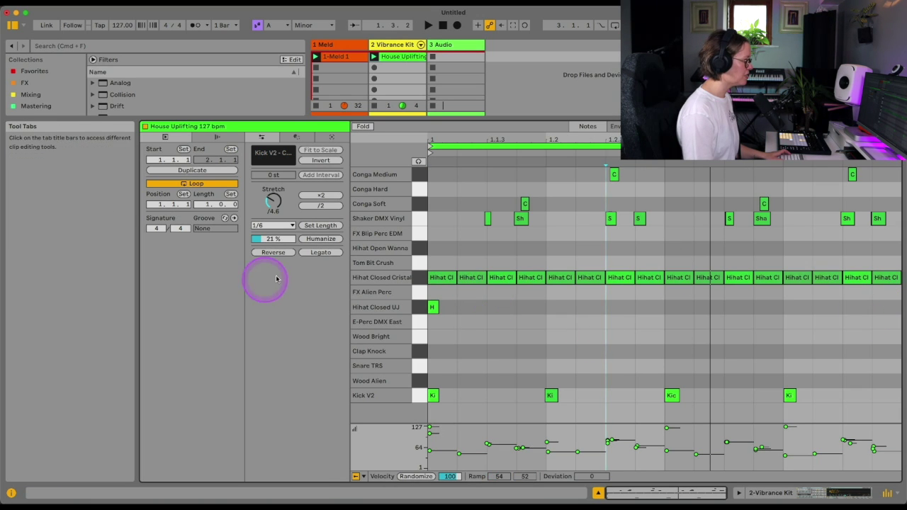
click(419, 277)
click(320, 239)
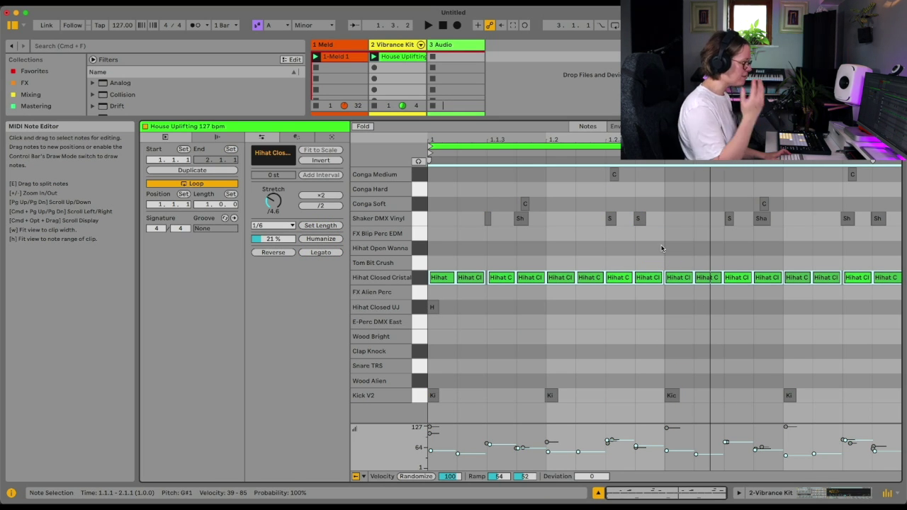
- Humanize the Hihat Closed Cristal notes two more times while auditioning the clip, and shrink the clip view to reveal the mixer
key(space)
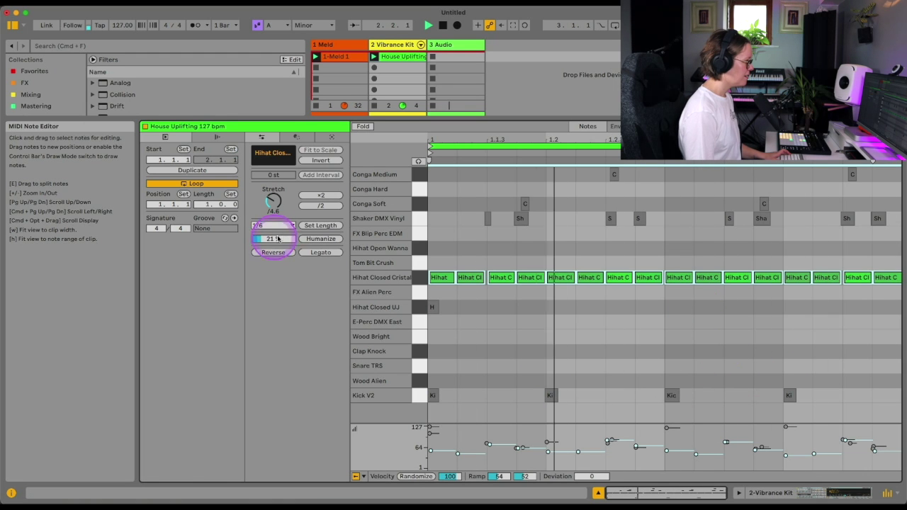
click(319, 240)
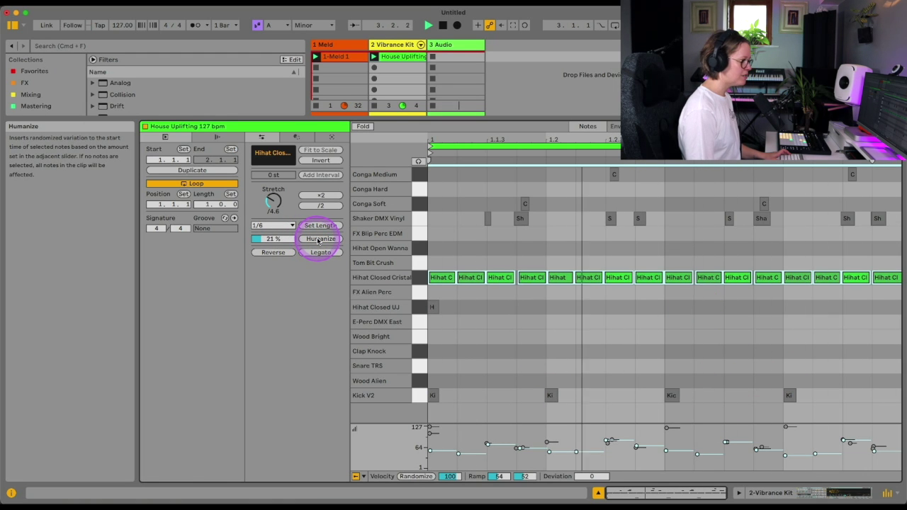
click(322, 240)
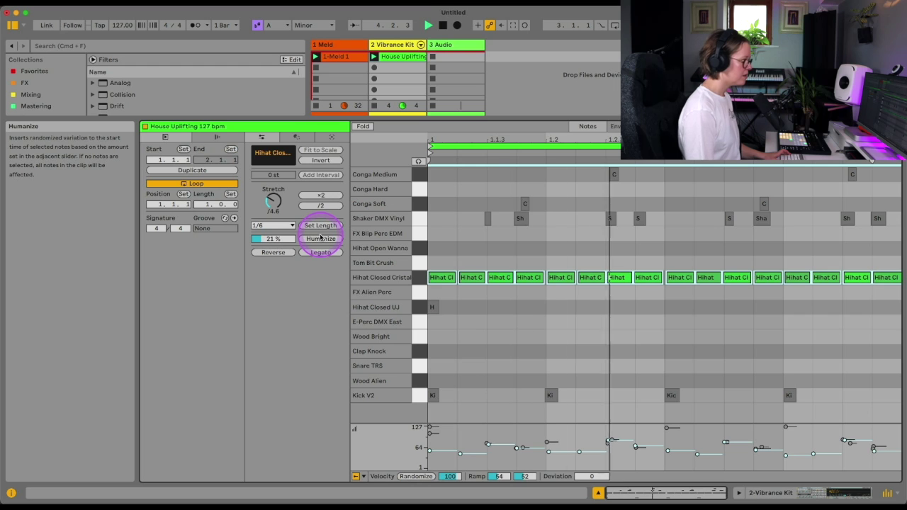
key(space)
click(552, 343)
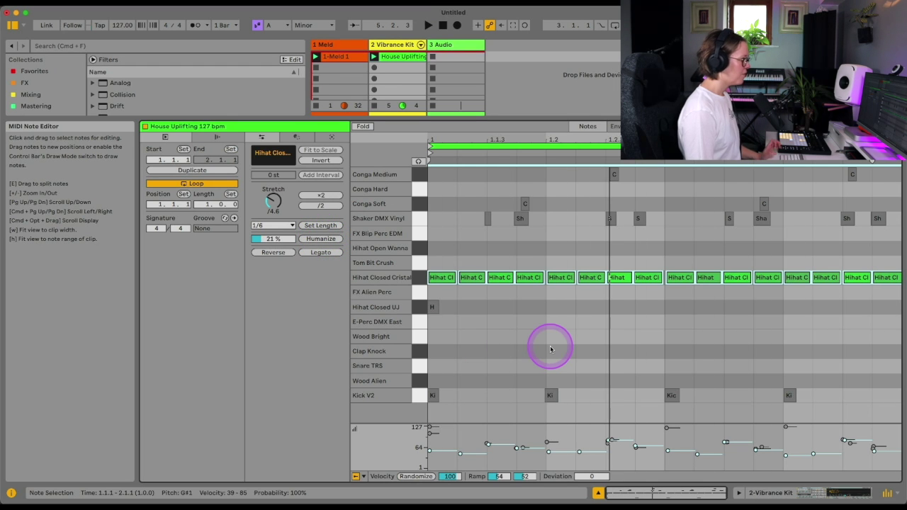
key(space)
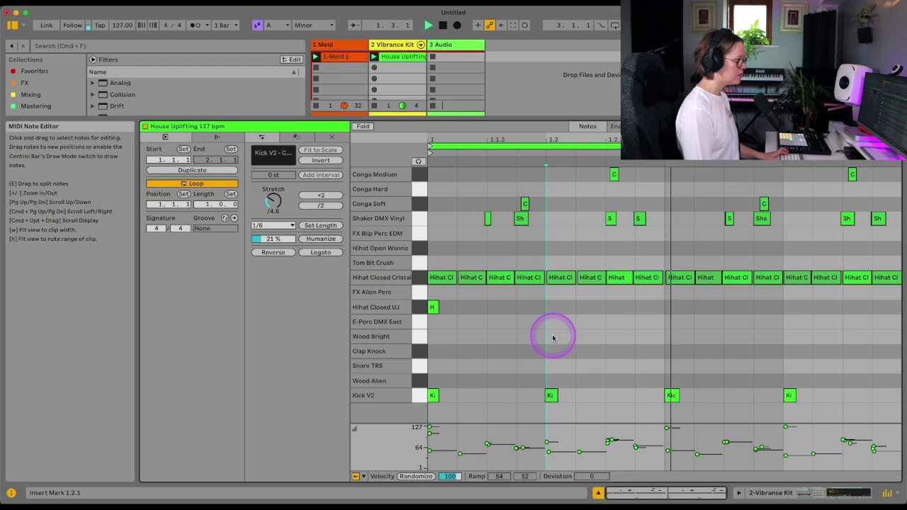
key(space)
drag(396, 141, 401, 168)
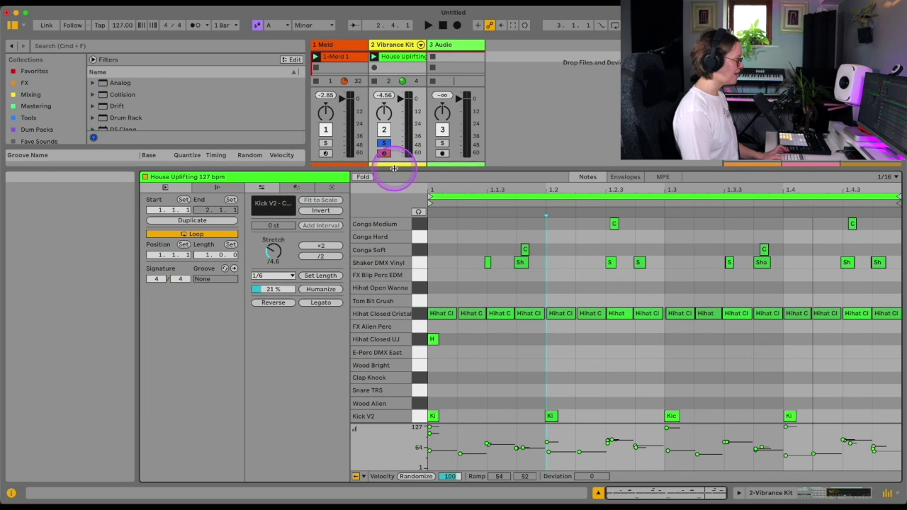
- Reverse all notes in the House Uplifting drum clip, play it back, and reverse them again
click(275, 305)
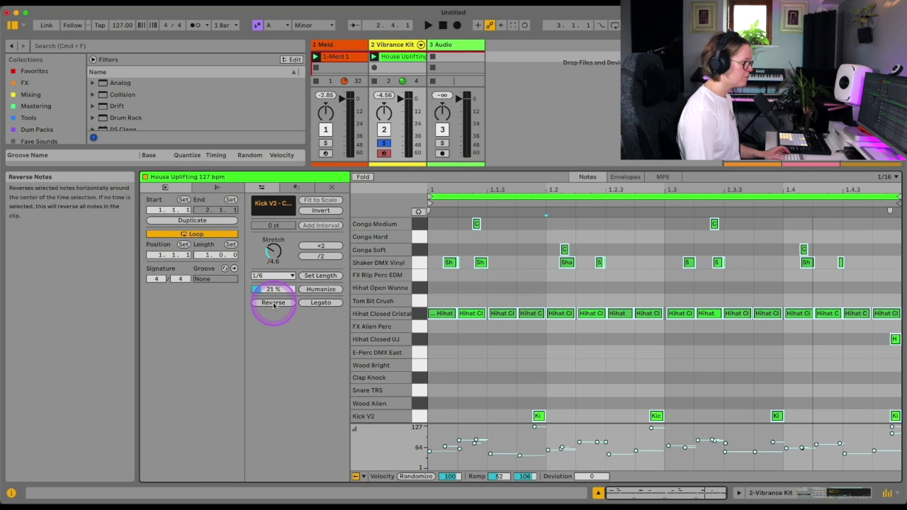
key(space)
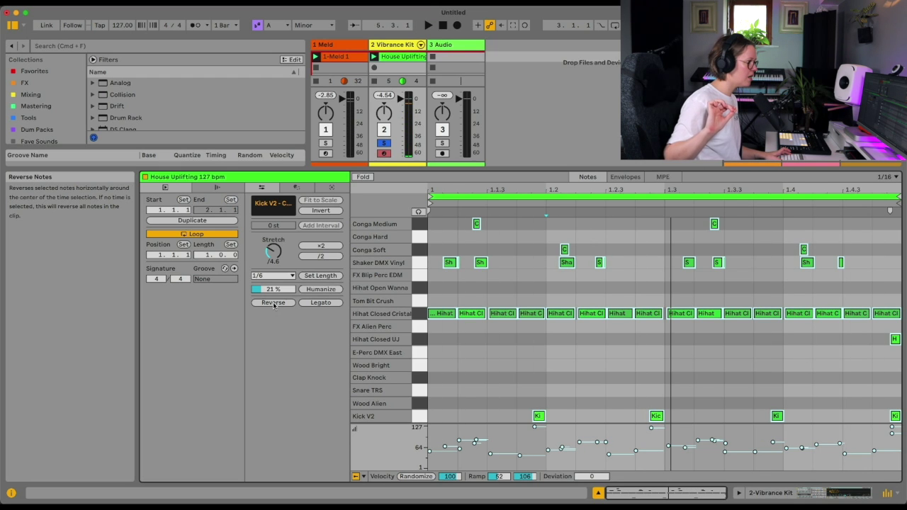
key(space)
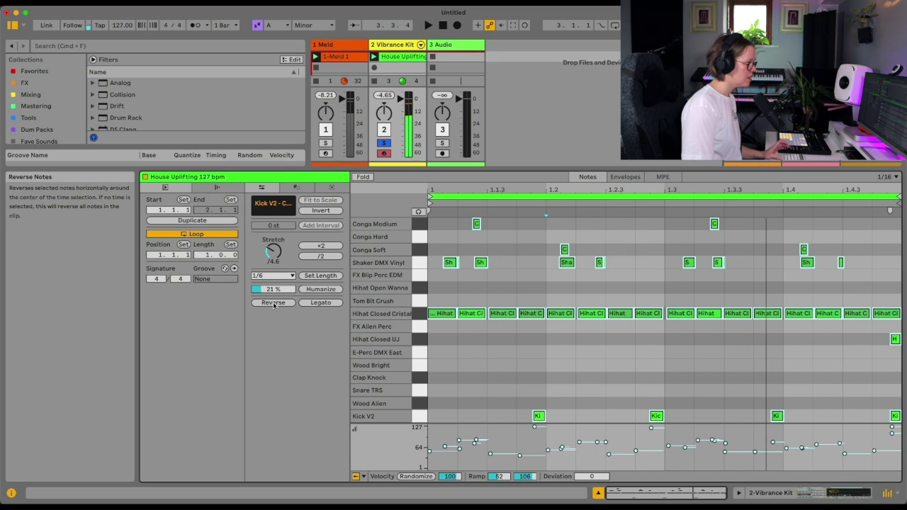
click(272, 302)
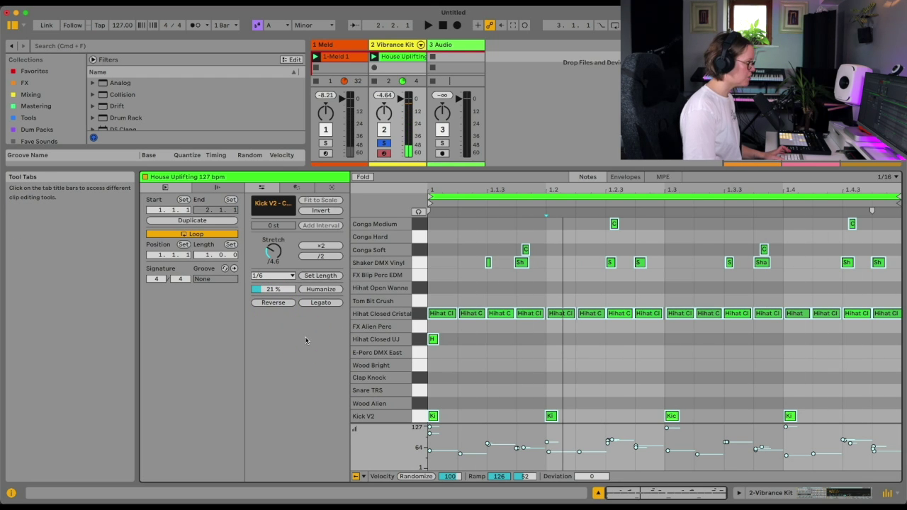
- Try Legato on all notes of the drum clip, play it back, and undo the change
click(326, 304)
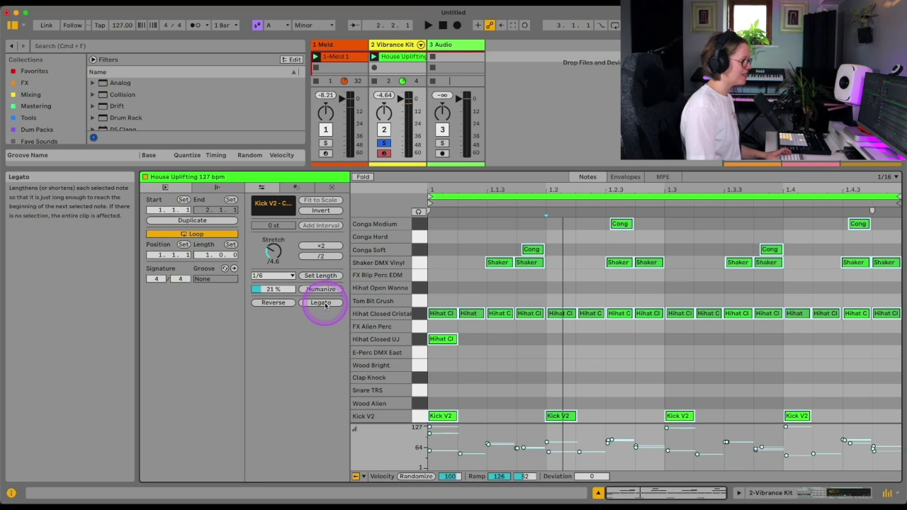
key(space)
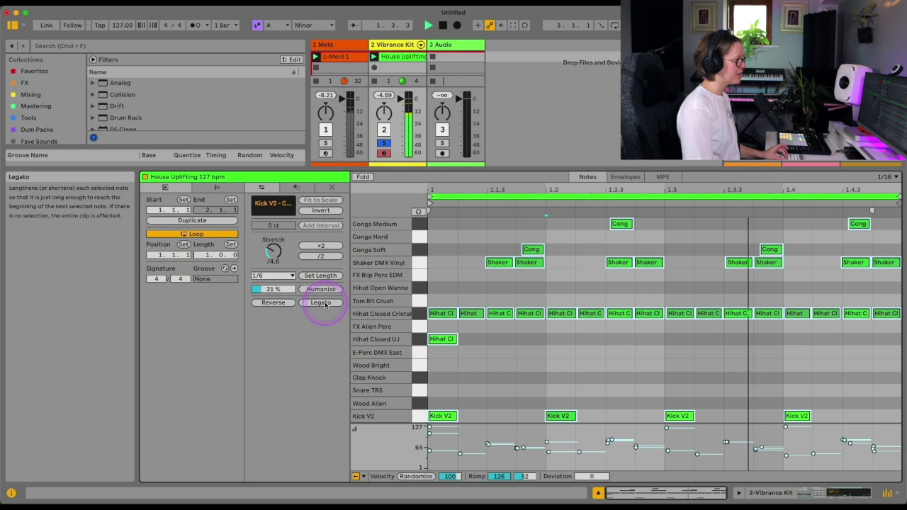
key(super+z)
key(space)
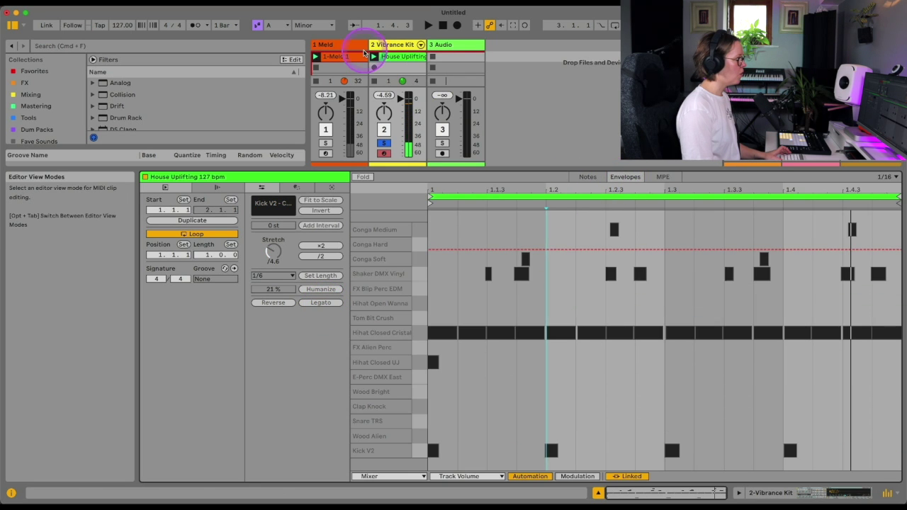
- Apply Legato to the E2 to D3 notes in the 1-Meld 1 clip and unsolo the Vibrance Kit track for playback
click(349, 57)
drag(883, 378, 448, 303)
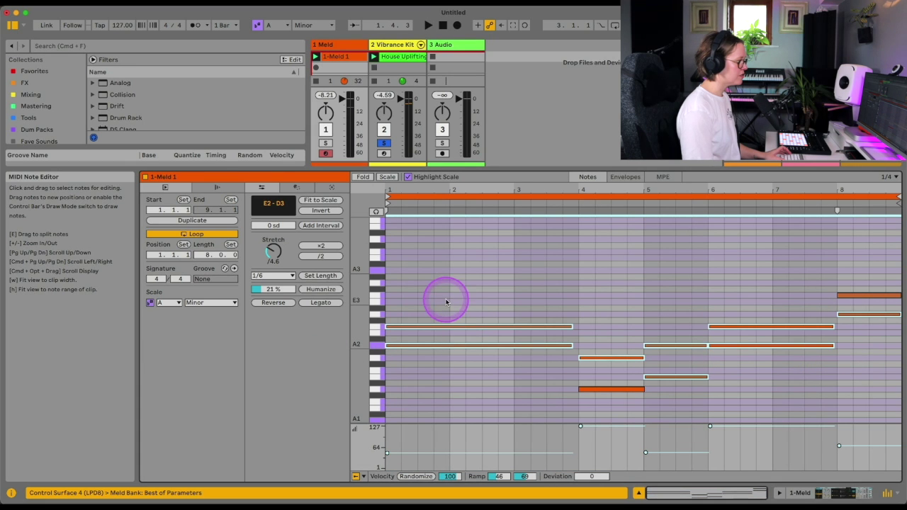
click(320, 303)
click(660, 376)
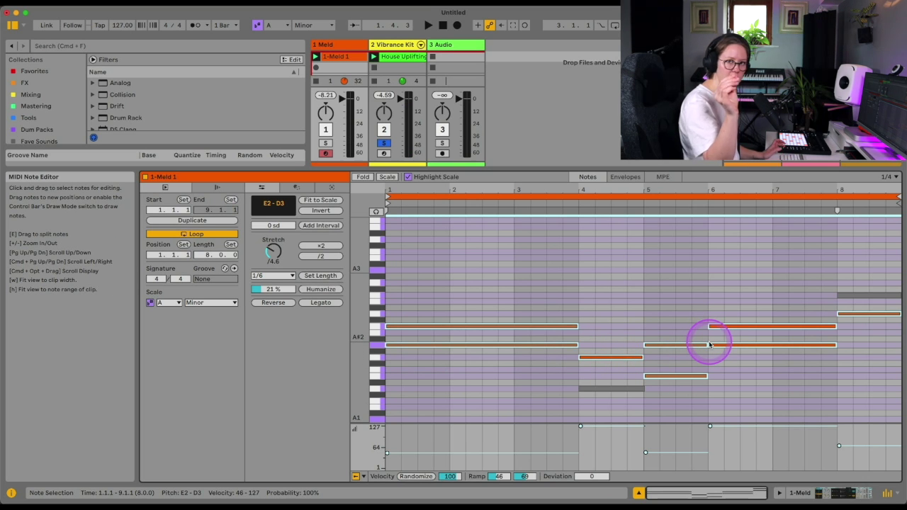
click(755, 368)
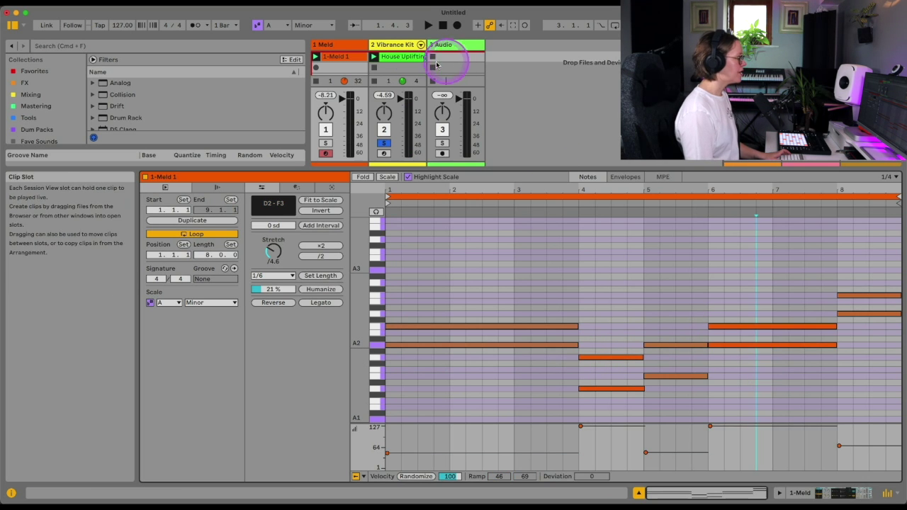
click(382, 144)
key(space)
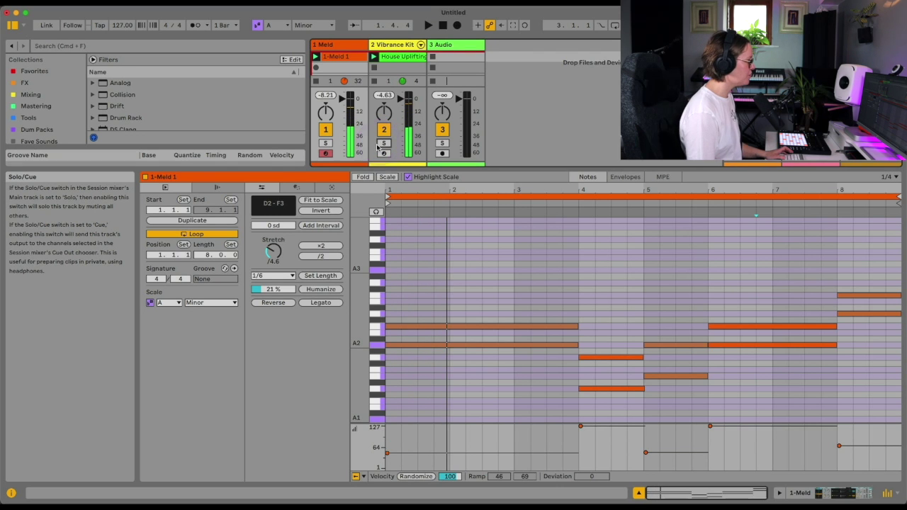
- Show the MIDI transformation tools for the 1-Meld 1 clip with Arpeggiate as the chosen transformation
click(298, 189)
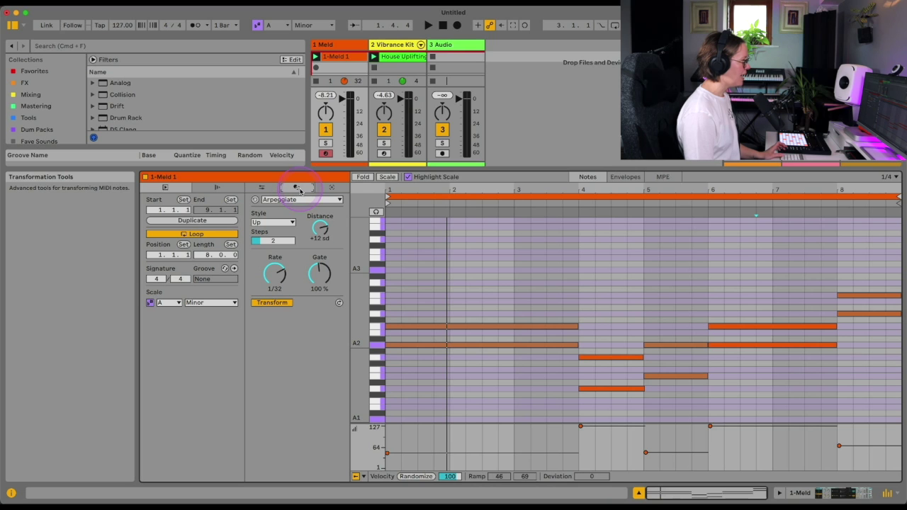
click(285, 201)
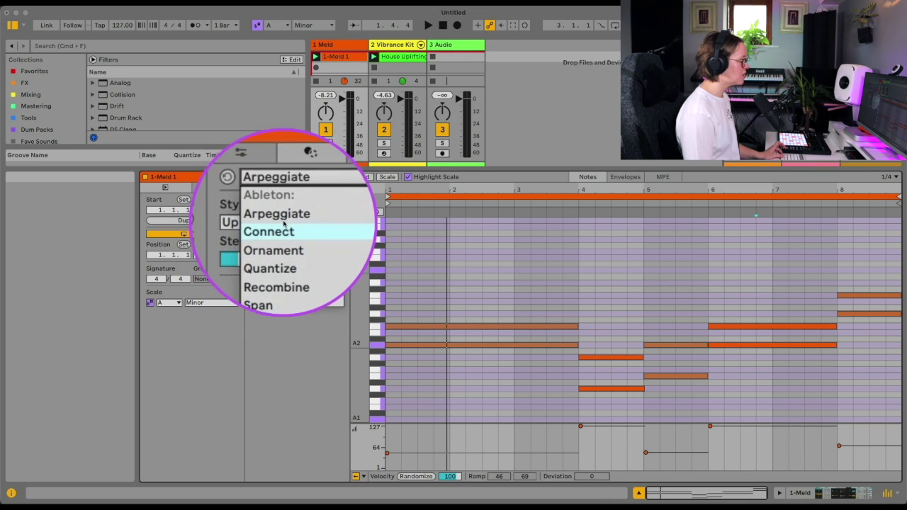
click(284, 221)
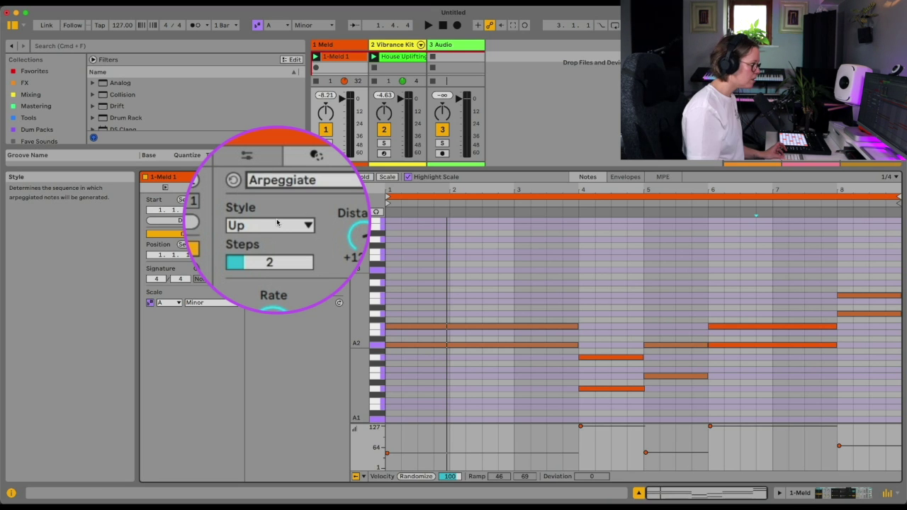
- Duplicate the 1-Meld 1 clip into the slot below and audition the copy
click(336, 57)
key(super+d)
click(339, 69)
click(316, 68)
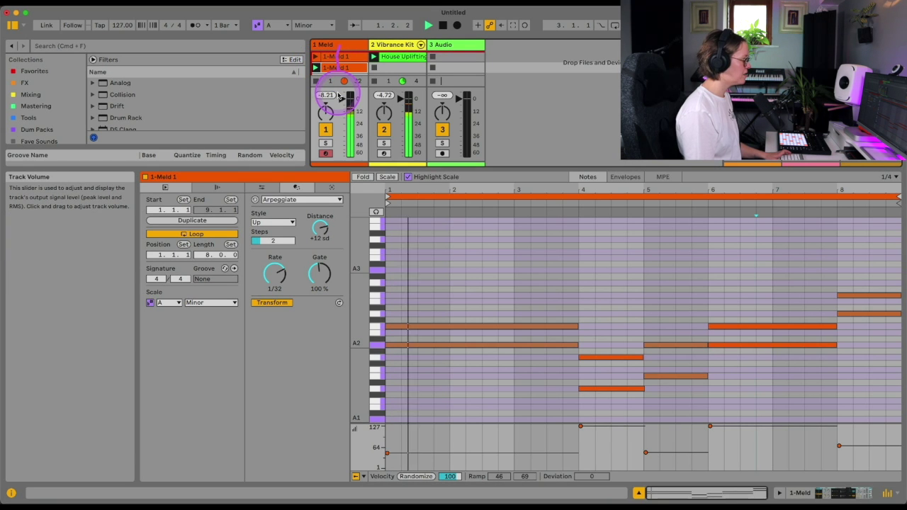
key(space)
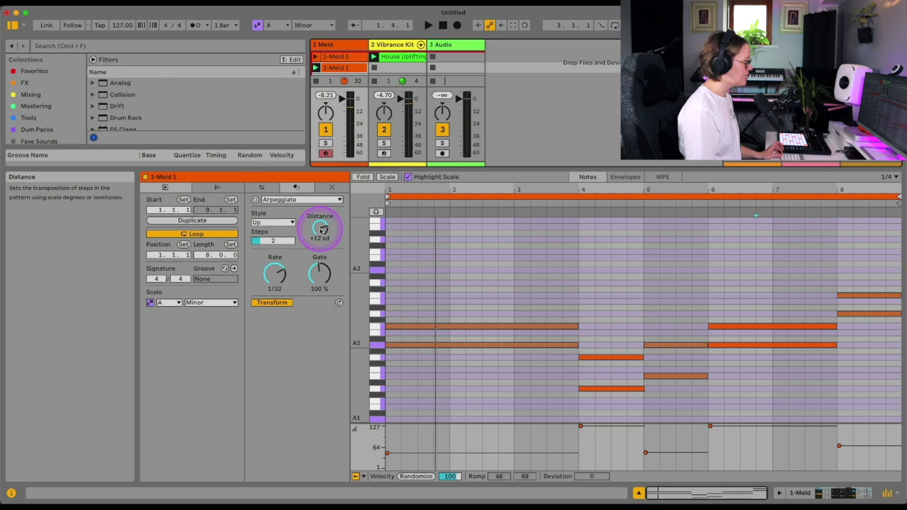
- Arpeggiate the duplicated clip and adjust the distance to +4 sd while listening to the result
drag(320, 227, 319, 229)
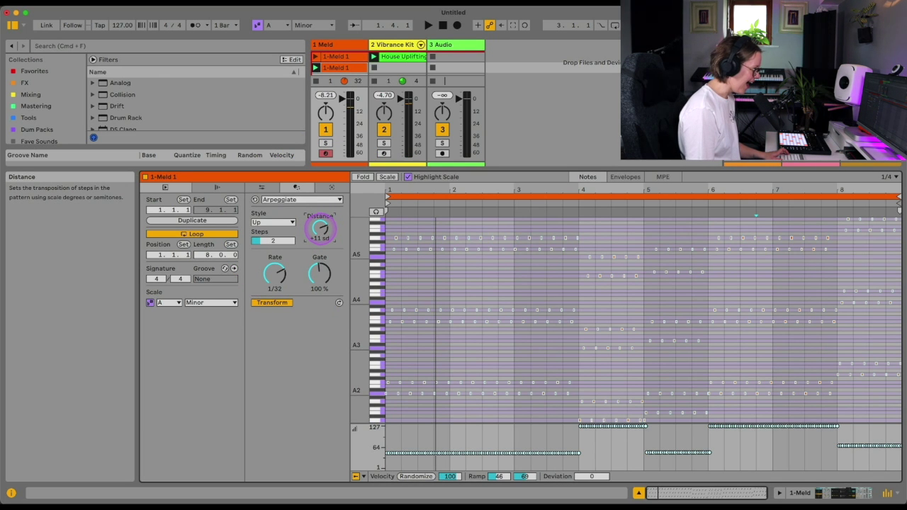
drag(320, 229, 320, 231)
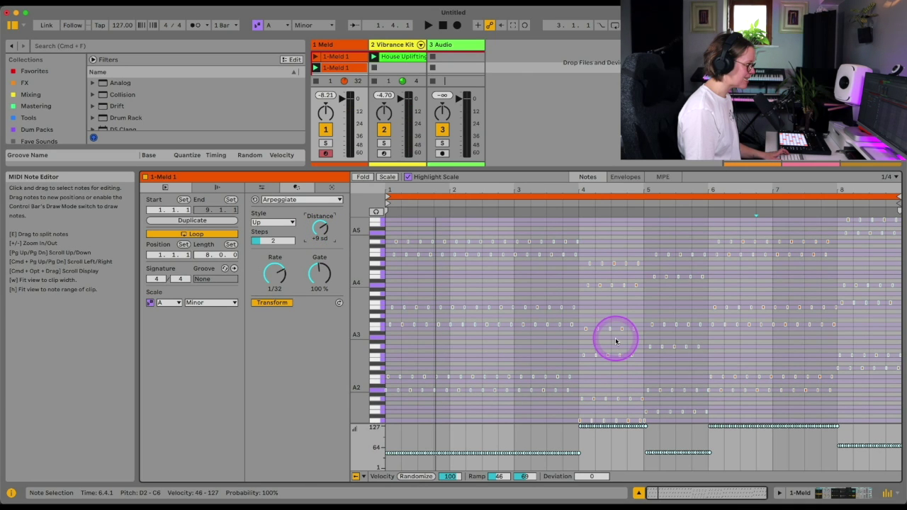
key(space)
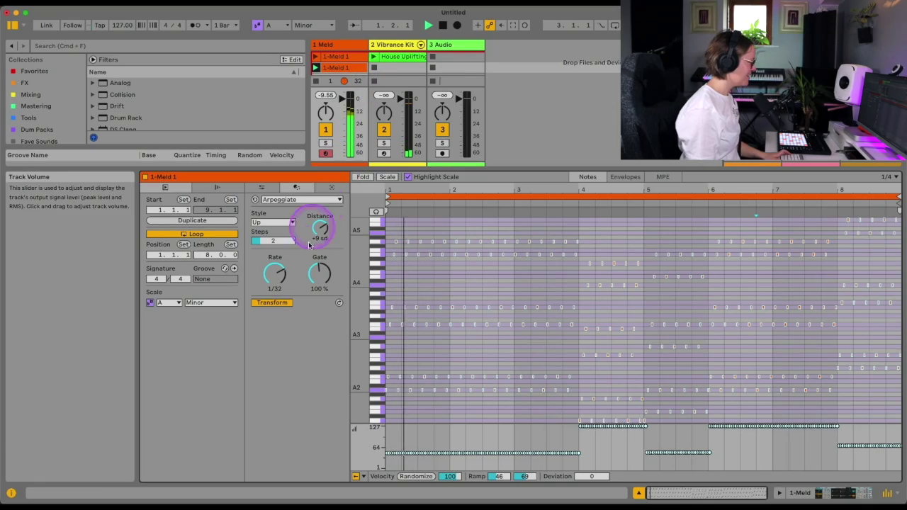
drag(315, 221, 320, 231)
key(space)
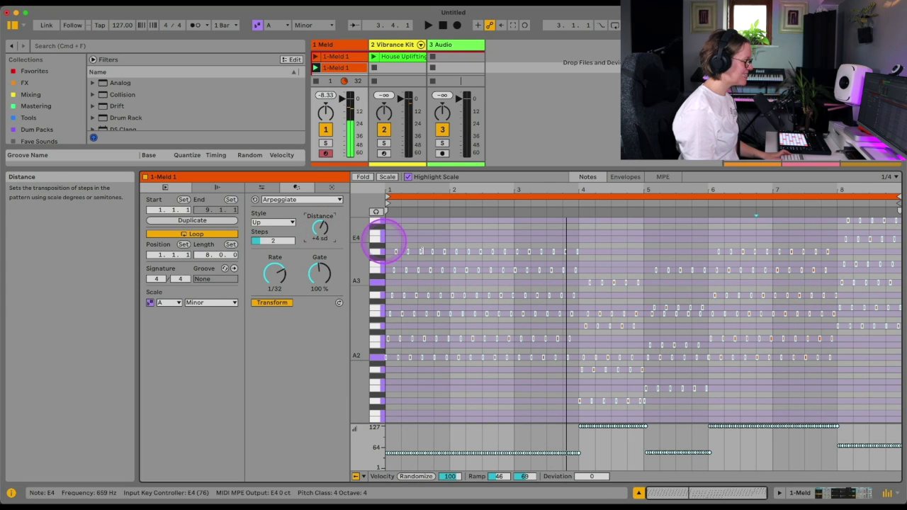
- Change the arpeggio style to UpDown and audition it with a distance of +4 sd
click(277, 222)
click(303, 236)
key(space)
drag(319, 228, 319, 223)
key(space)
- Delete the upper arpeggio notes across the duplicated clip, and delete the clip itself
drag(886, 287, 354, 225)
key(Delete)
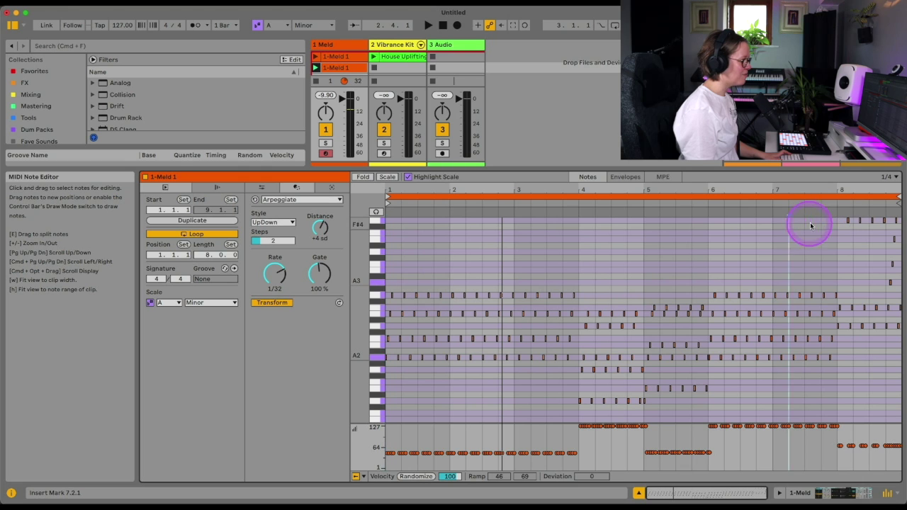
click(875, 287)
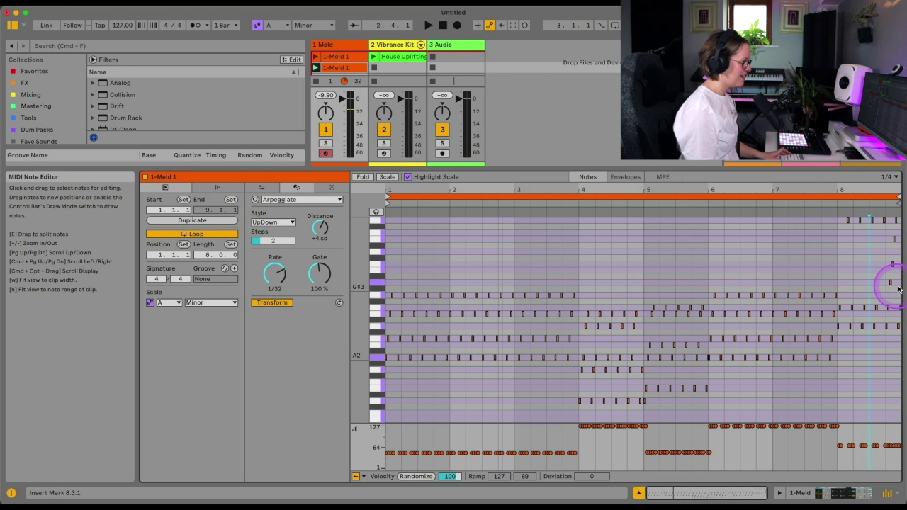
key(Delete)
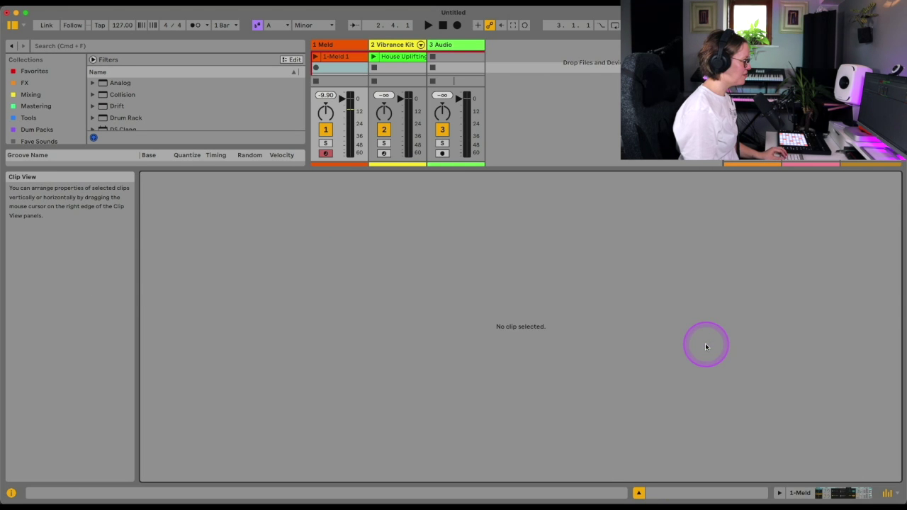
- Undo the deletions and the arpeggio changes on the duplicated Meld clip
key(super+z)
key(super+z)
key(super+z)
key(super+z)
key(super+z)
key(super+z)
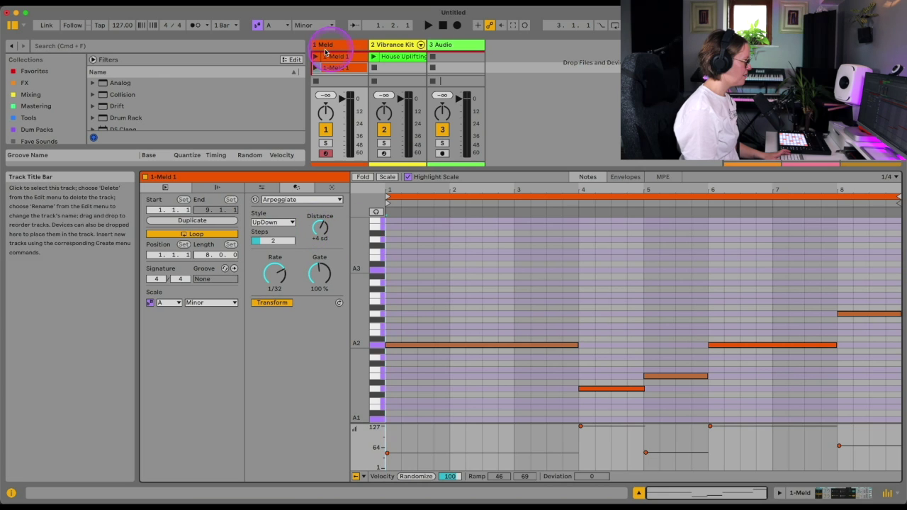
- Launch the duplicated Meld clip and arpeggiate it with a distance of +5 sd and a rate of 1/6
click(315, 68)
click(312, 223)
drag(320, 227, 320, 222)
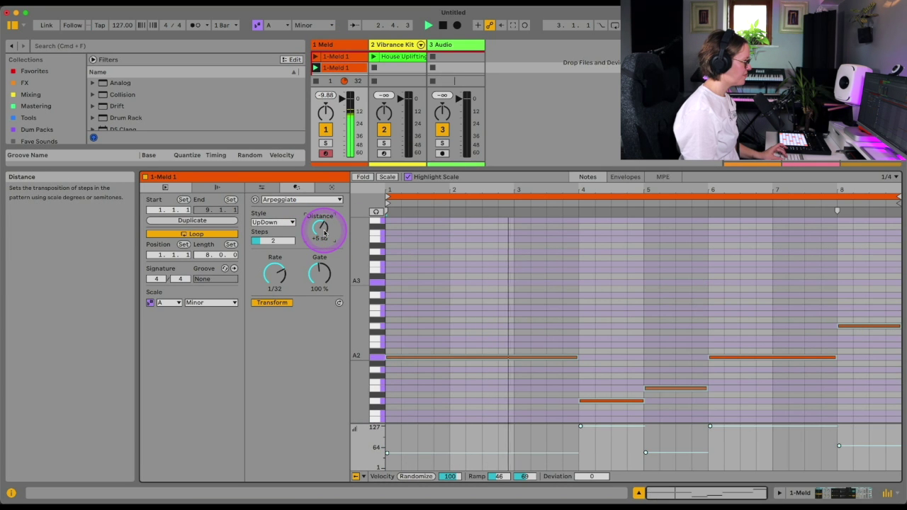
click(274, 272)
drag(275, 272, 275, 284)
- Audition the arpeggio with a distance of +6 sd and set the distance back to +5 sd
click(320, 229)
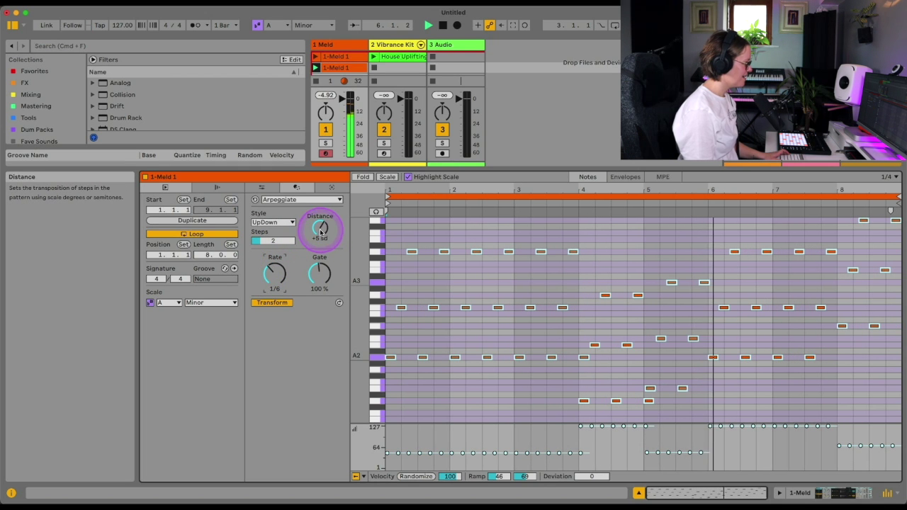
click(275, 275)
click(321, 229)
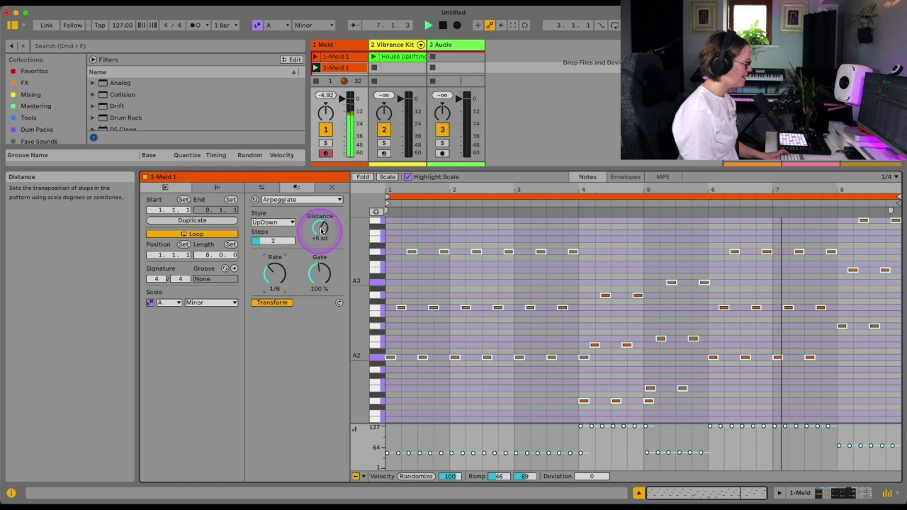
drag(320, 228, 321, 224)
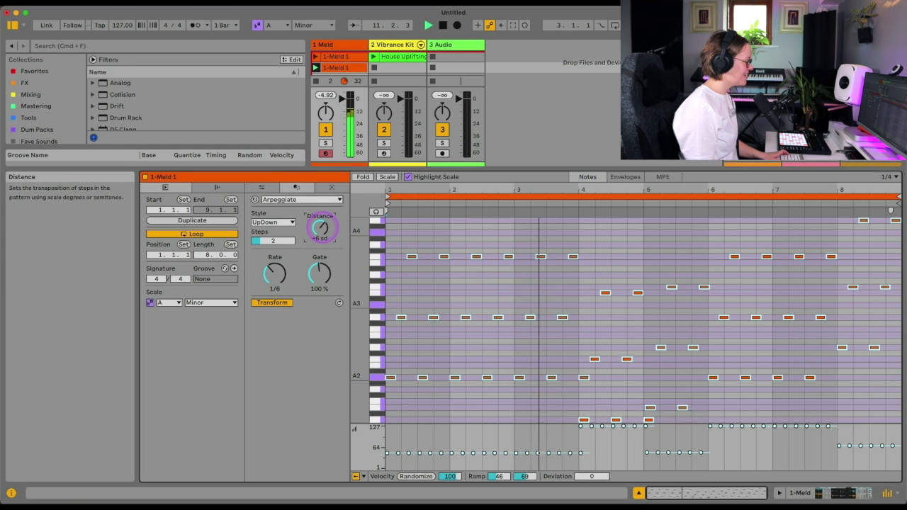
drag(322, 227, 322, 233)
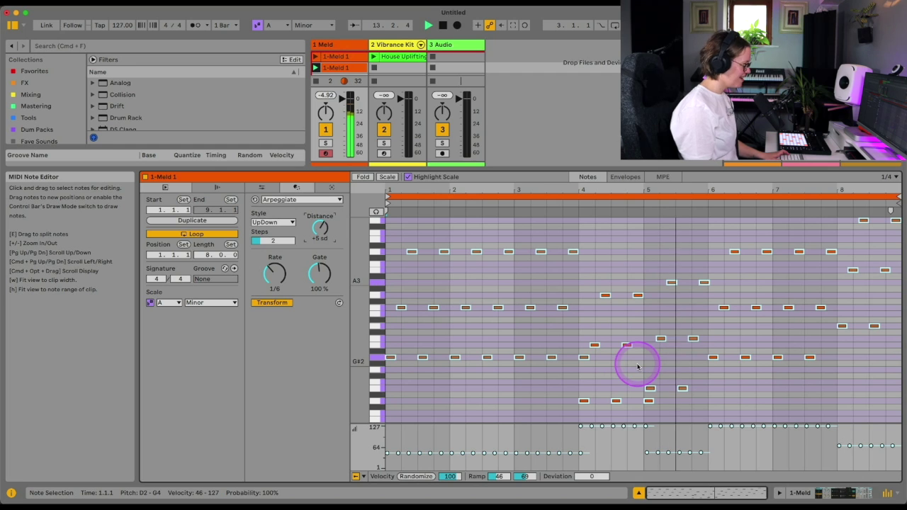
- Lengthen all the arpeggio notes by setting the gate to 171 %, and clear the note selection
click(530, 364)
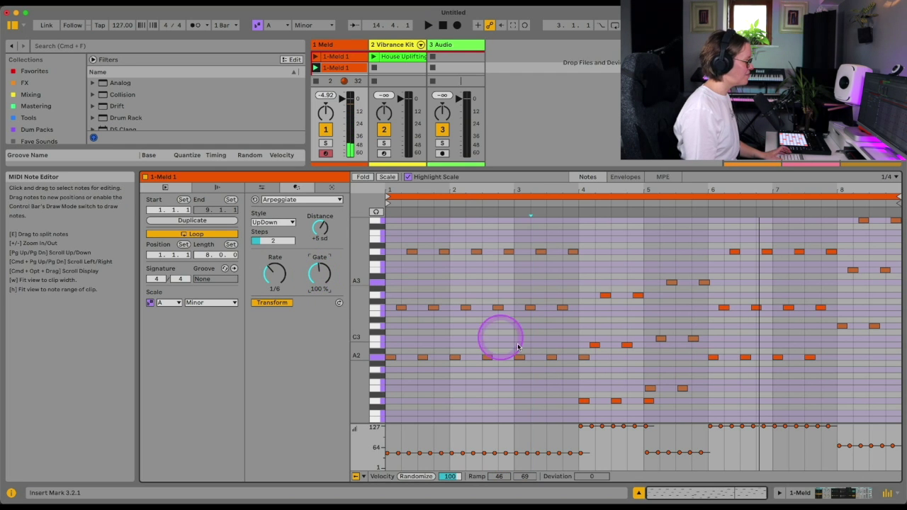
key(super+a)
drag(319, 275, 319, 243)
key(space)
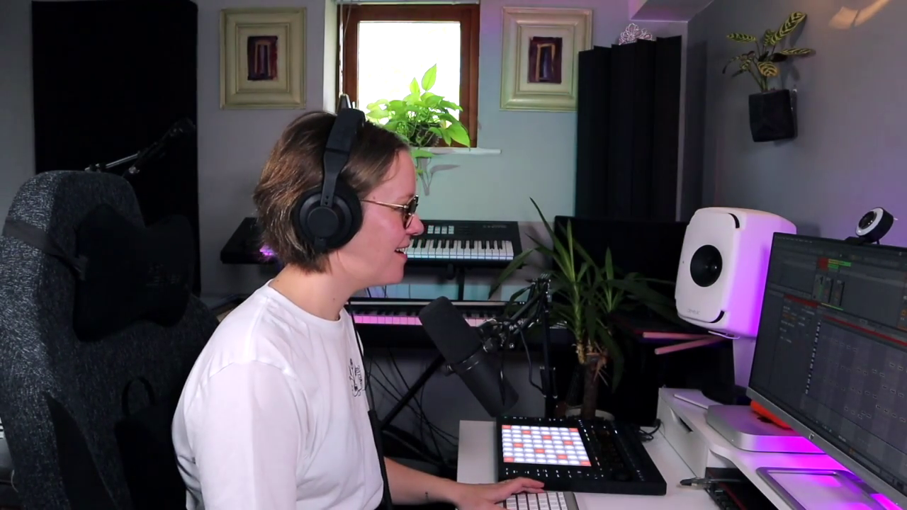
click(299, 305)
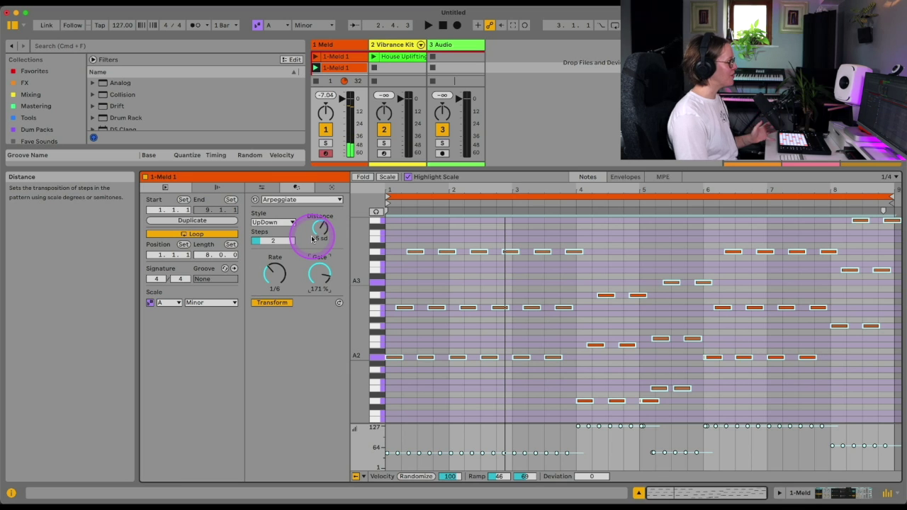
click(615, 334)
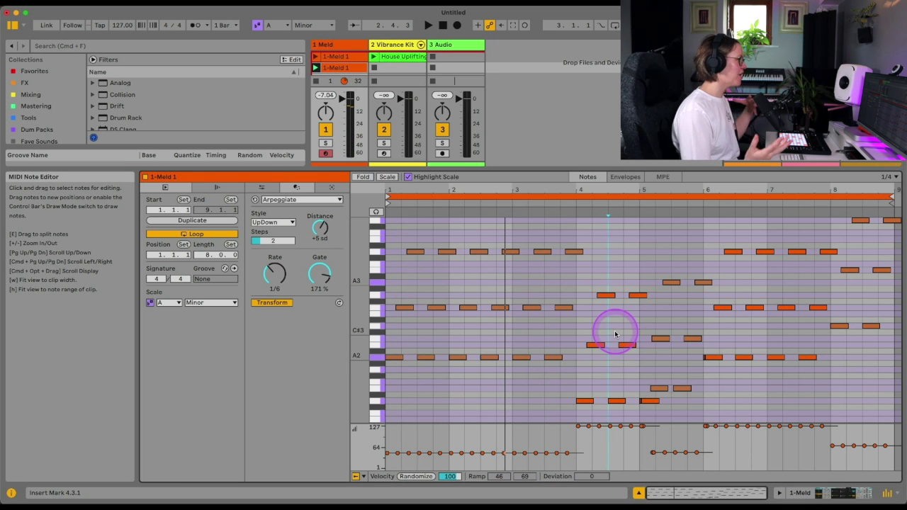
- Hide the Info View and audition the arpeggiated Meld clip from the start
click(12, 492)
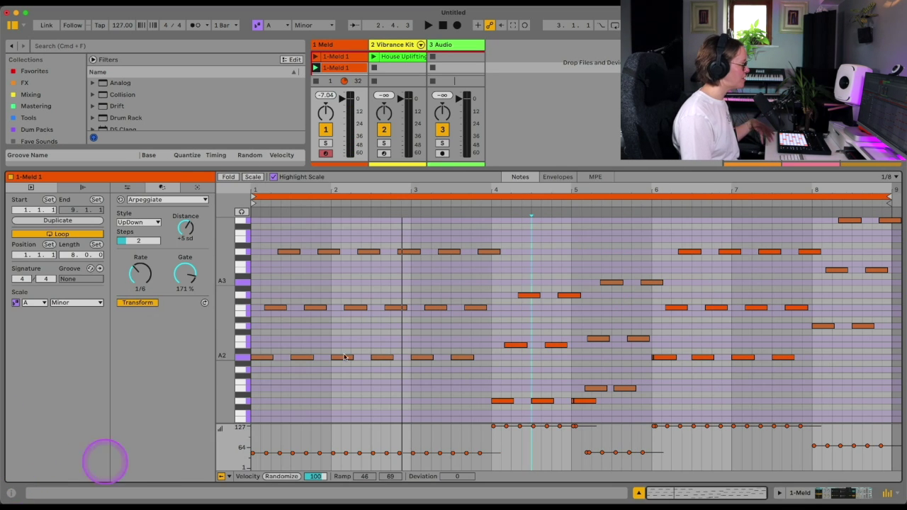
key(space)
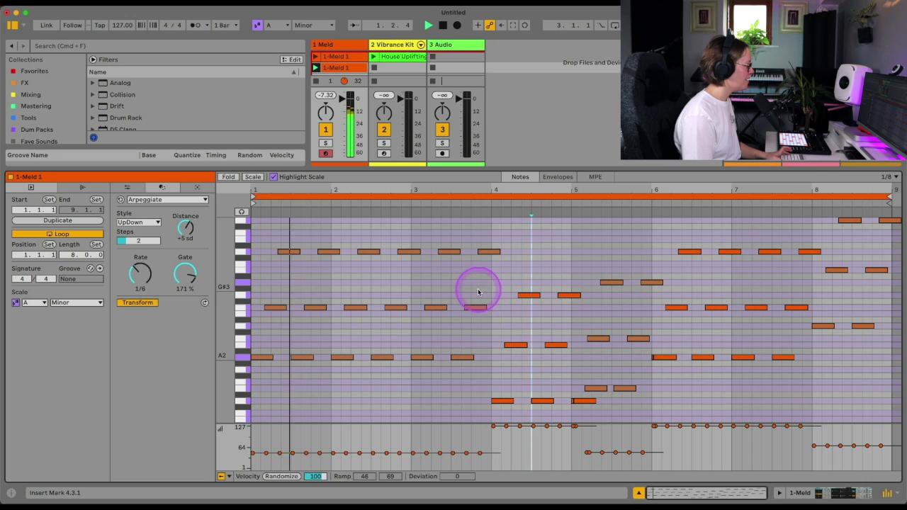
key(space)
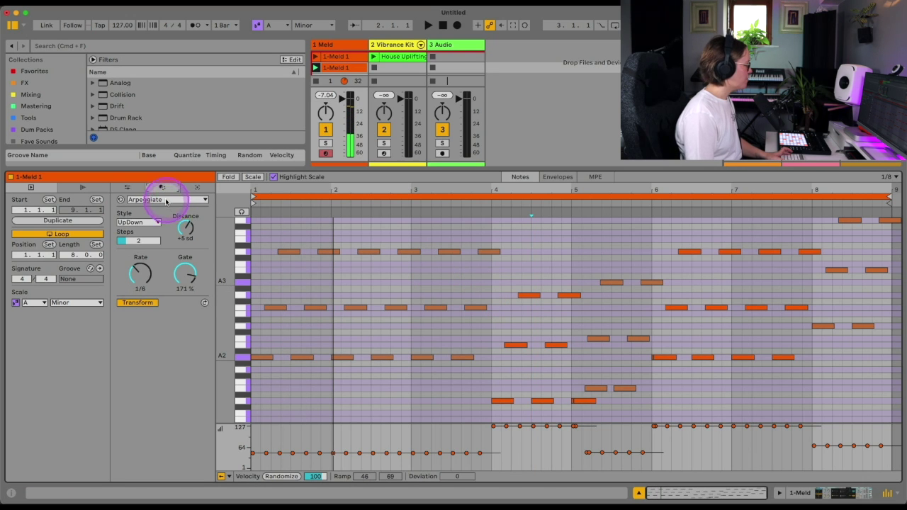
- Apply the Connect transformation to the Meld clip with spread 2 sd, rate 1/12, tie 40 % and density 54 %
click(170, 199)
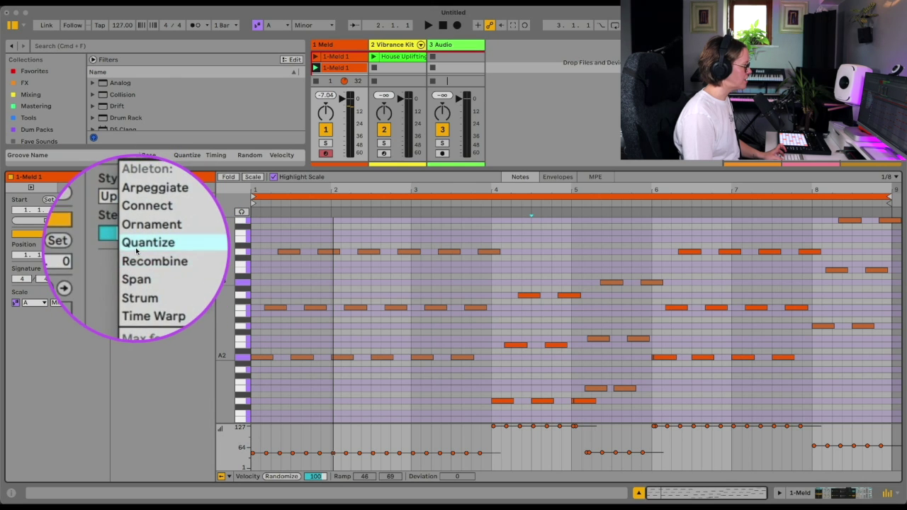
click(141, 227)
drag(141, 228, 141, 216)
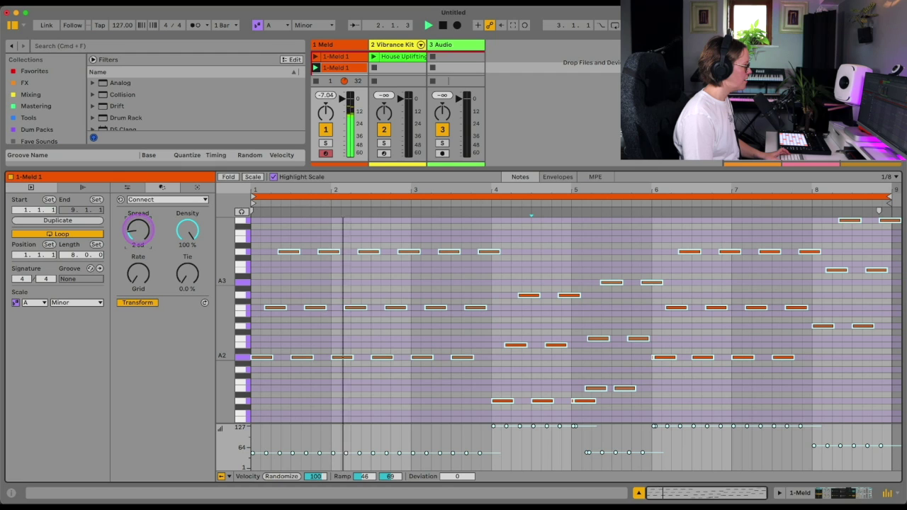
drag(139, 268, 187, 245)
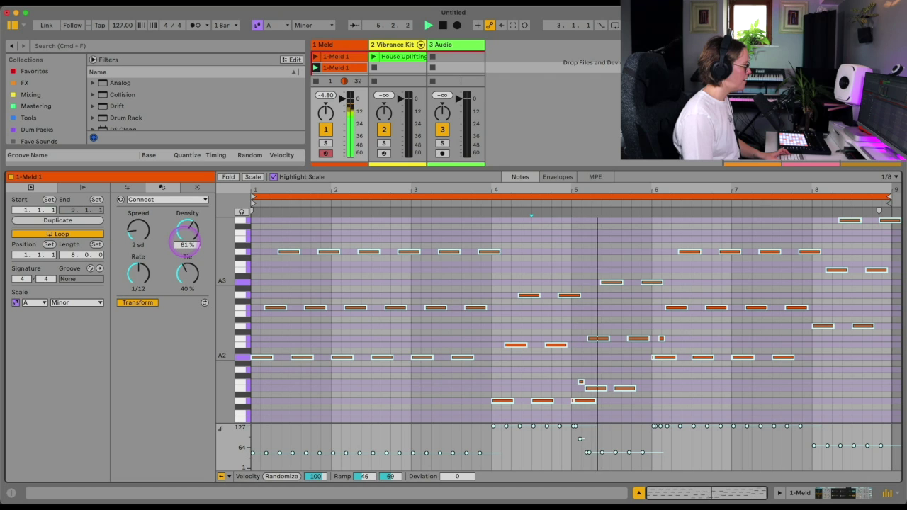
drag(186, 244, 185, 244)
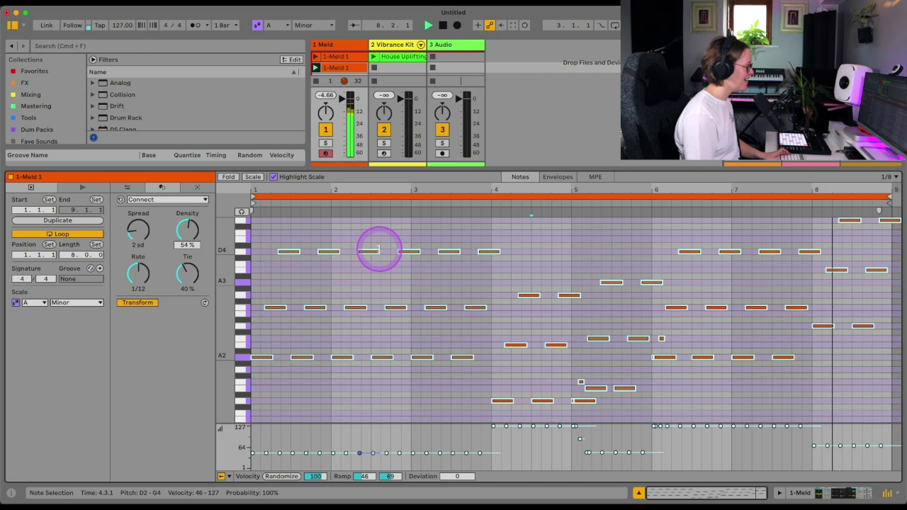
- Switch to the Ornament transformation and apply grace notes to the Meld clip
click(163, 199)
click(158, 233)
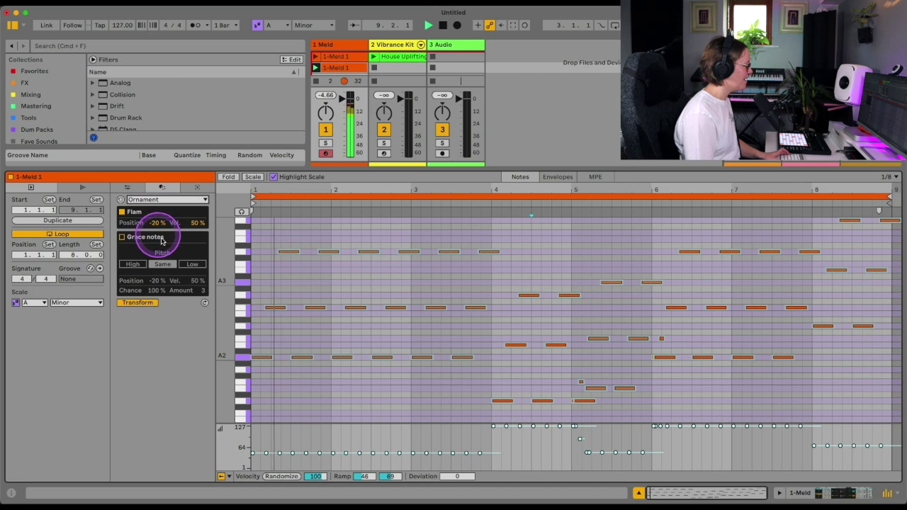
click(122, 237)
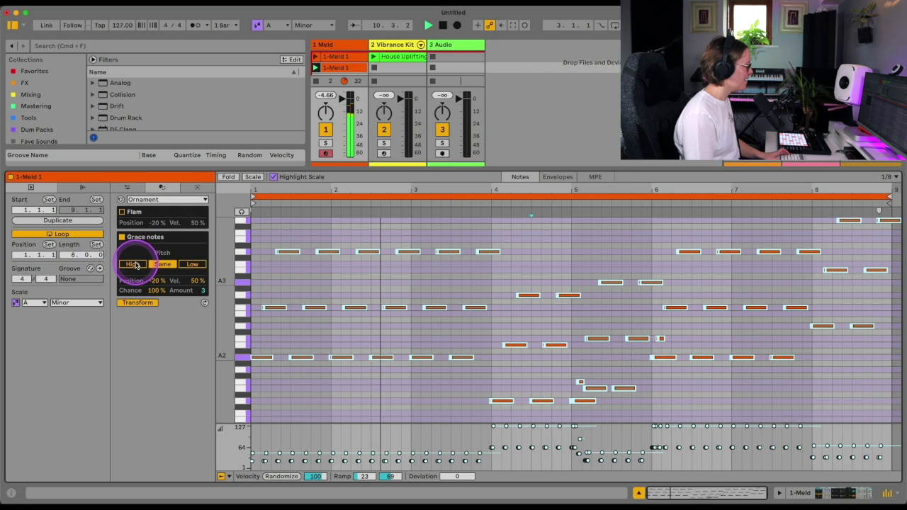
- Apply Flam instead of grace notes, with its position at 17 % and its velocity at 34 %
click(121, 213)
mouse_move(157, 222)
mouse_down()
mouse_move(158, 214)
mouse_move(157, 227)
mouse_up()
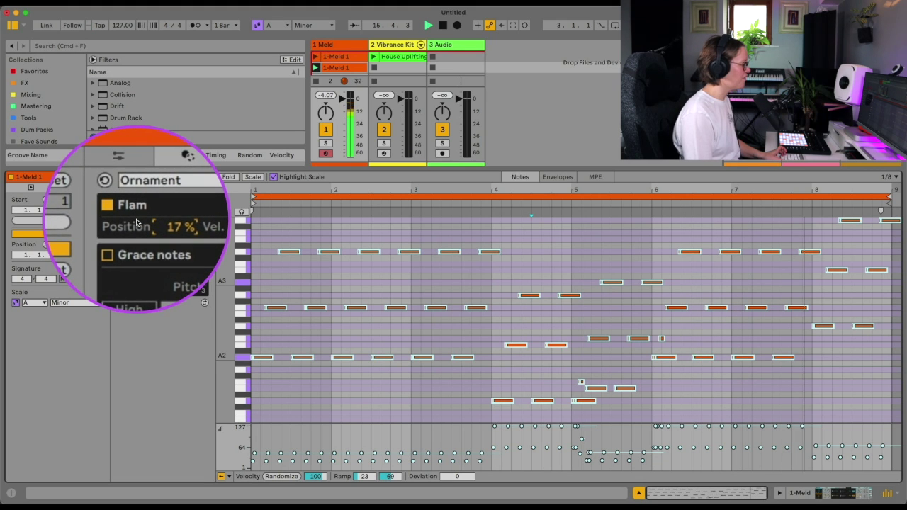
drag(195, 225, 196, 223)
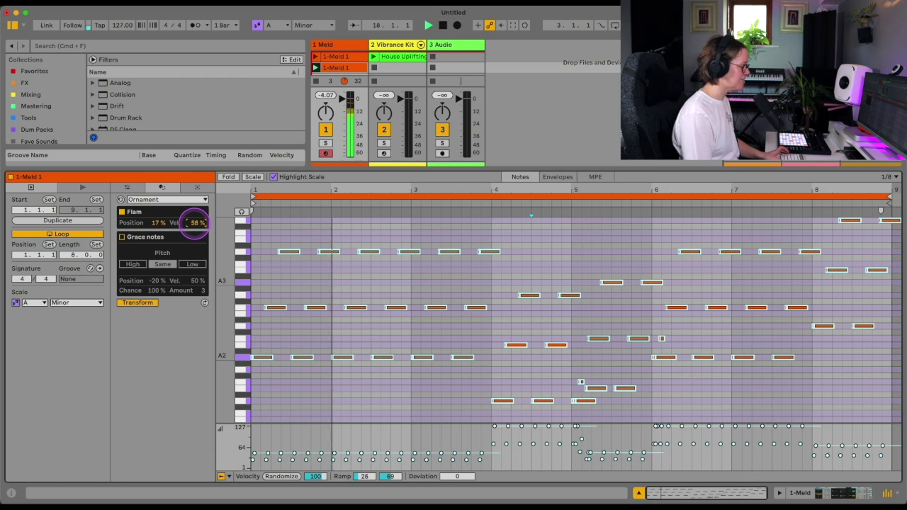
drag(195, 223, 196, 224)
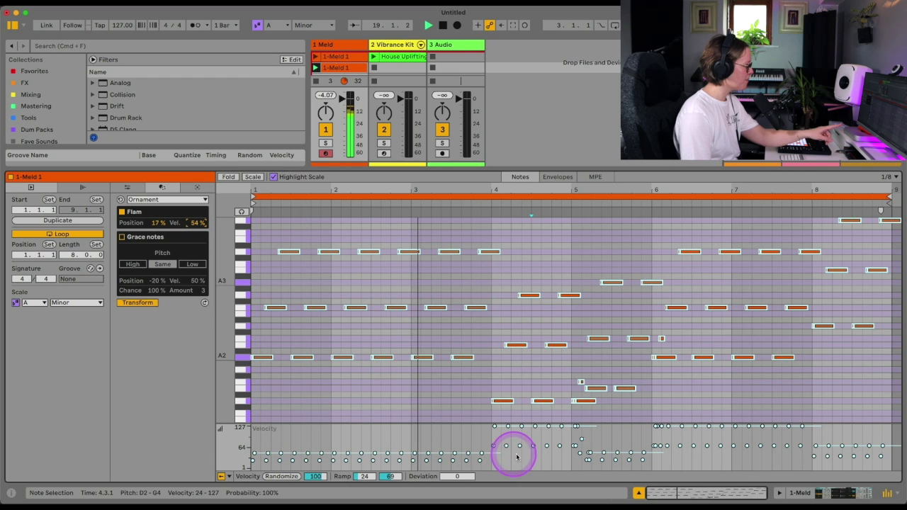
drag(190, 223, 196, 218)
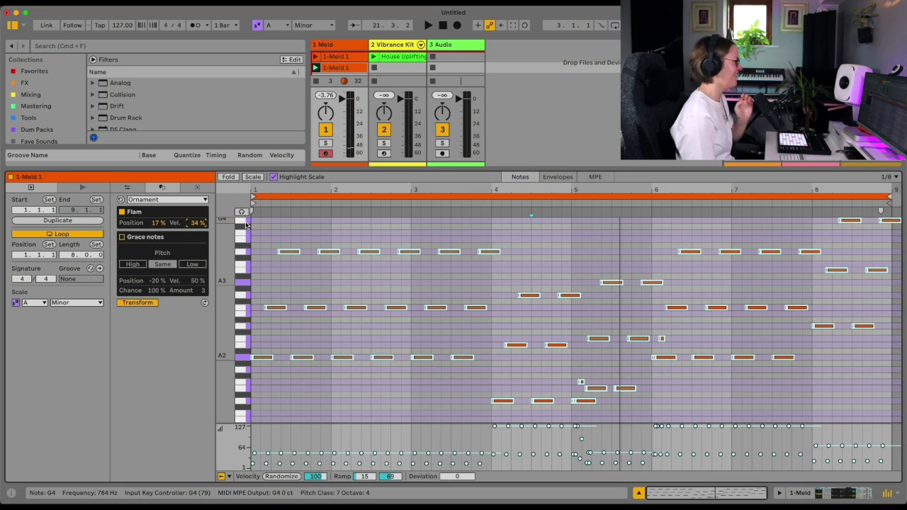
- Open the clip's MIDI generators and look through the available ones, keeping Rhythm
click(197, 188)
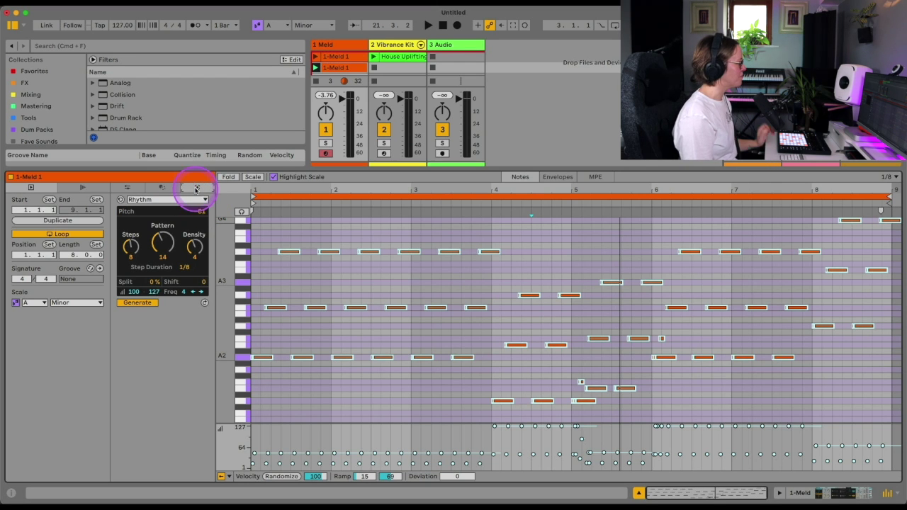
click(161, 200)
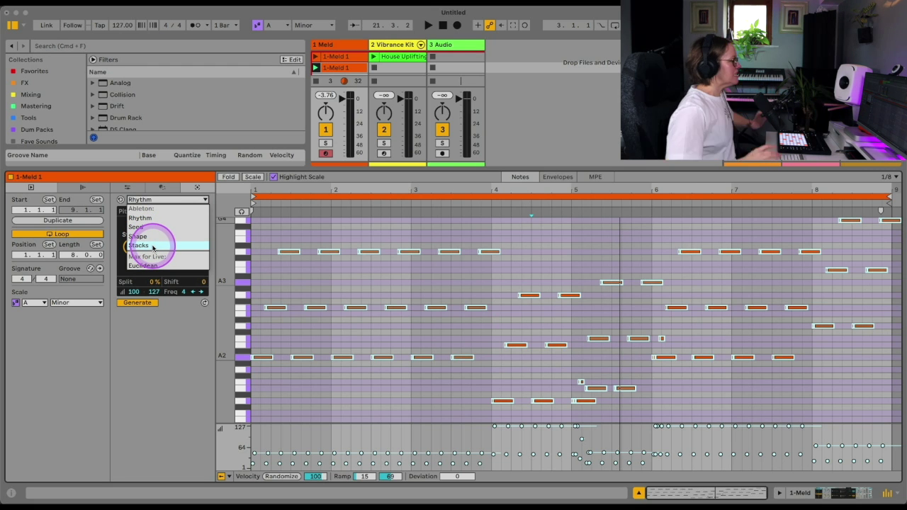
key(Escape)
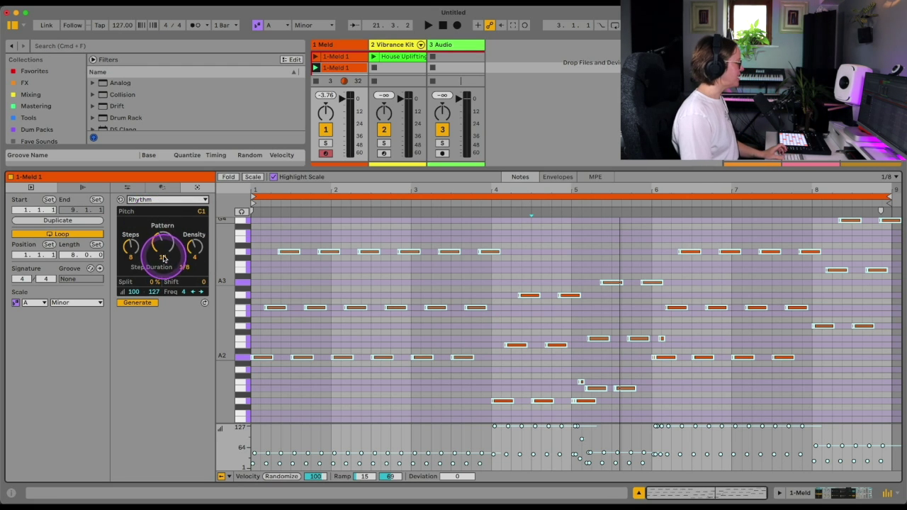
- Try the Rhythm generator on the Meld clip with patterns 15 and 12, and restore the clip's previous notes
drag(163, 249, 163, 247)
key(space)
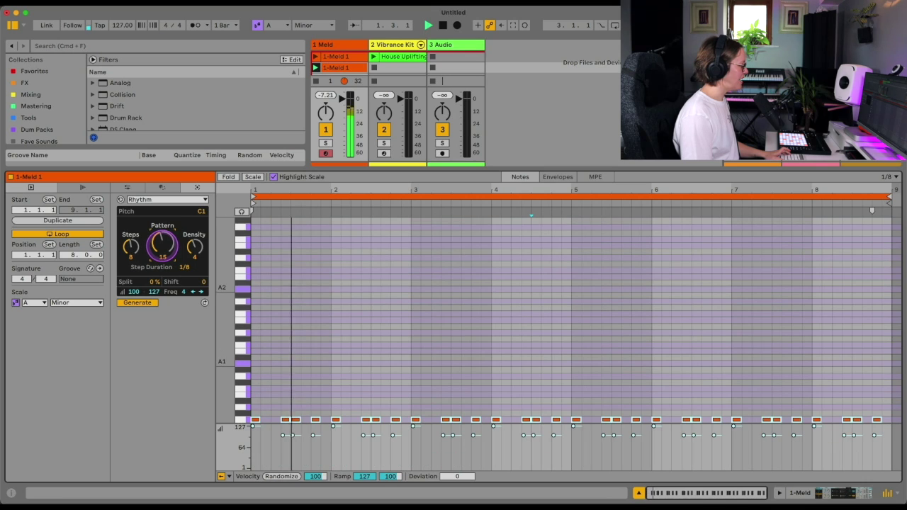
drag(162, 244, 215, 252)
click(430, 48)
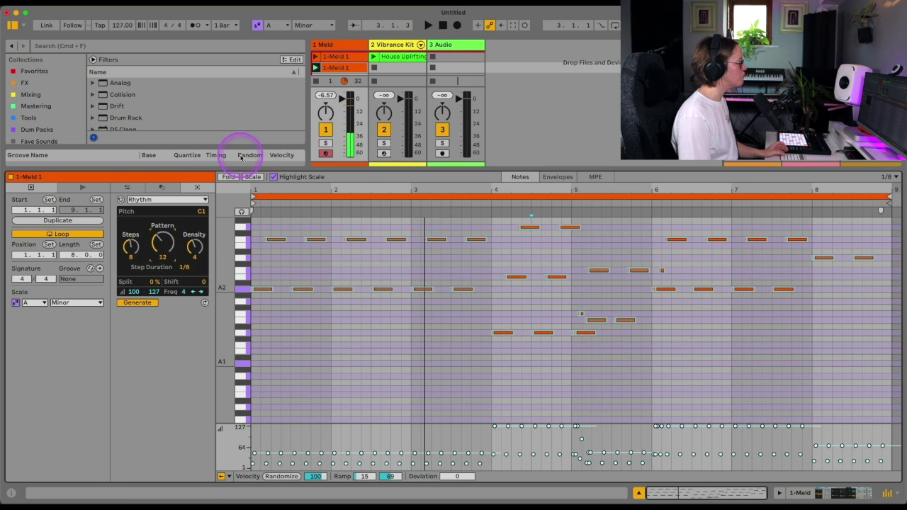
- Duplicate the House Uplifting drum clip into the slot below and show its notes in the editor
right_click(388, 58)
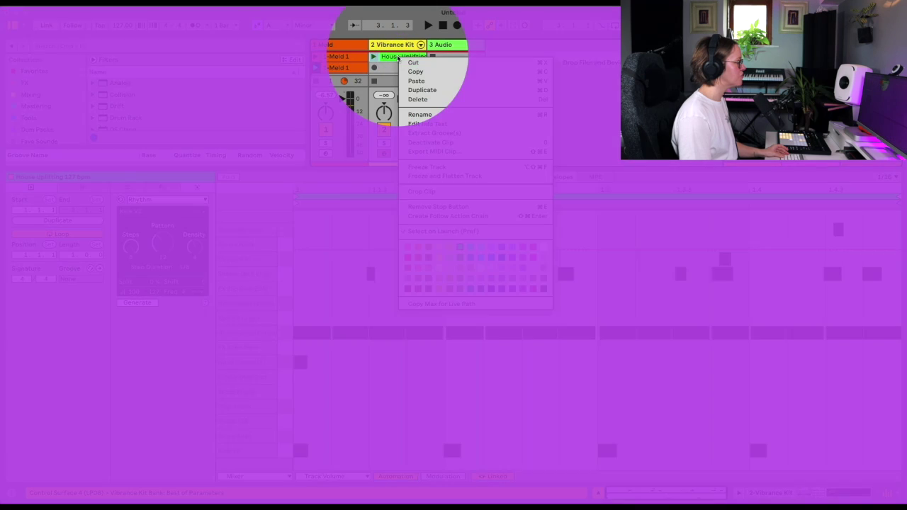
click(388, 61)
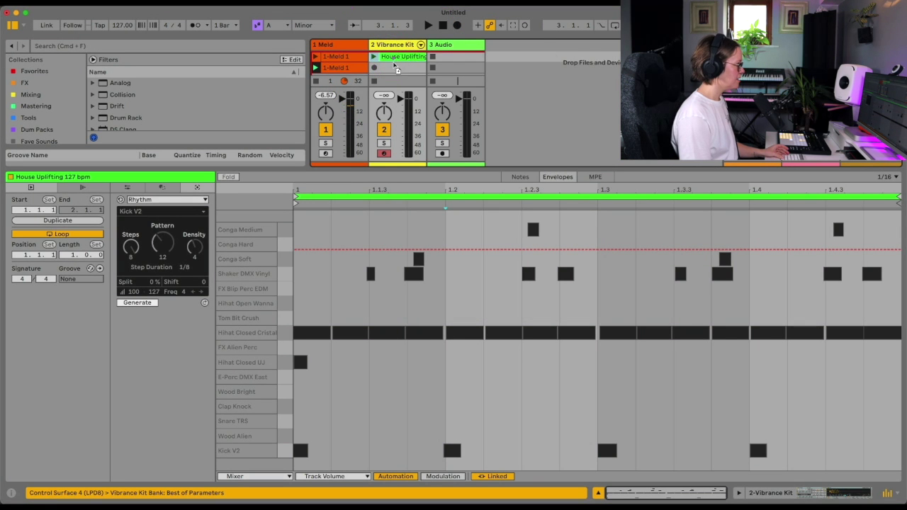
key(super+d)
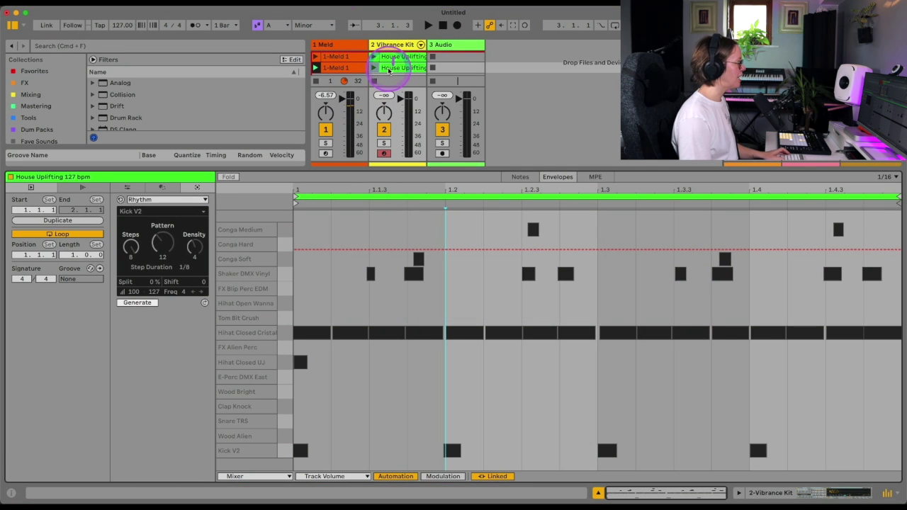
click(522, 177)
- Launch the duplicated drum clip to audition it, switching the Meld track's solo on and off again
key(space)
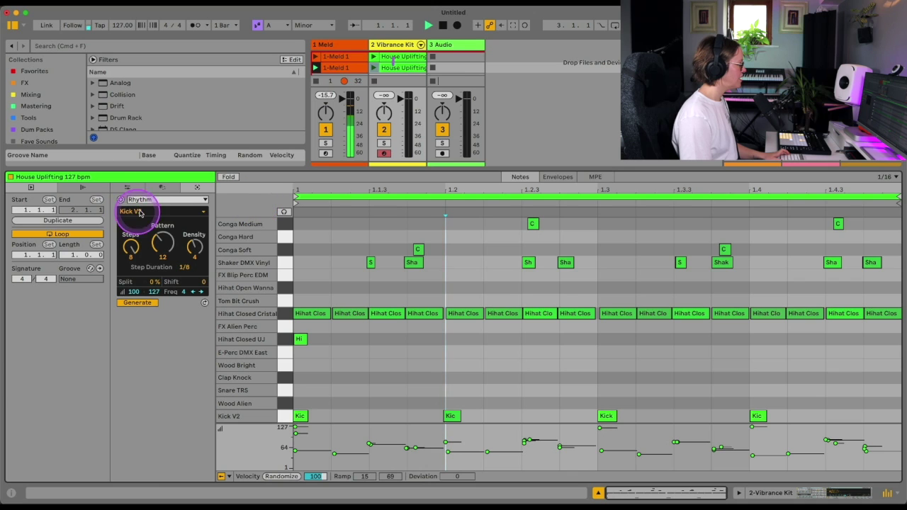
key(space)
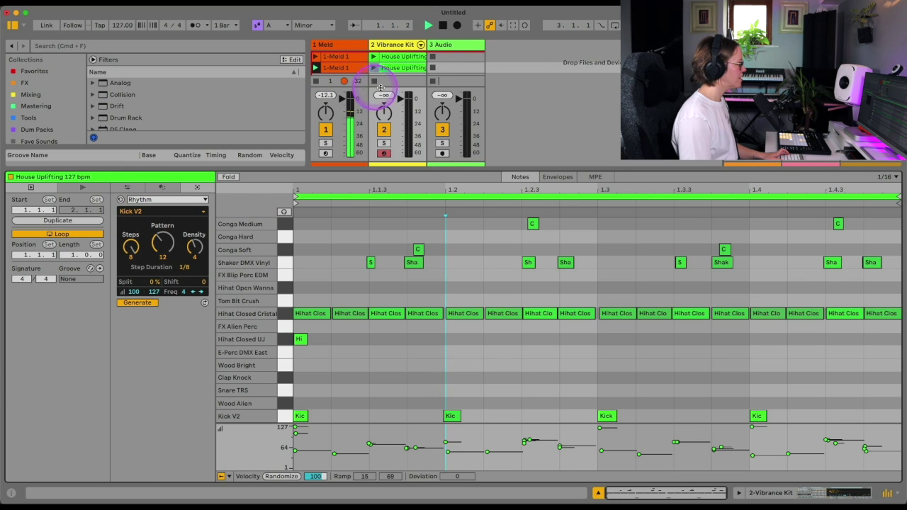
click(373, 68)
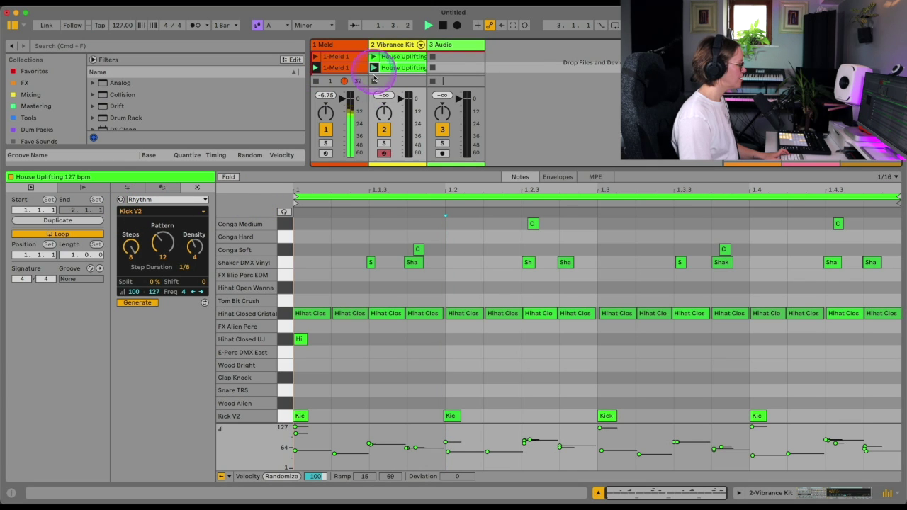
click(326, 145)
key(space)
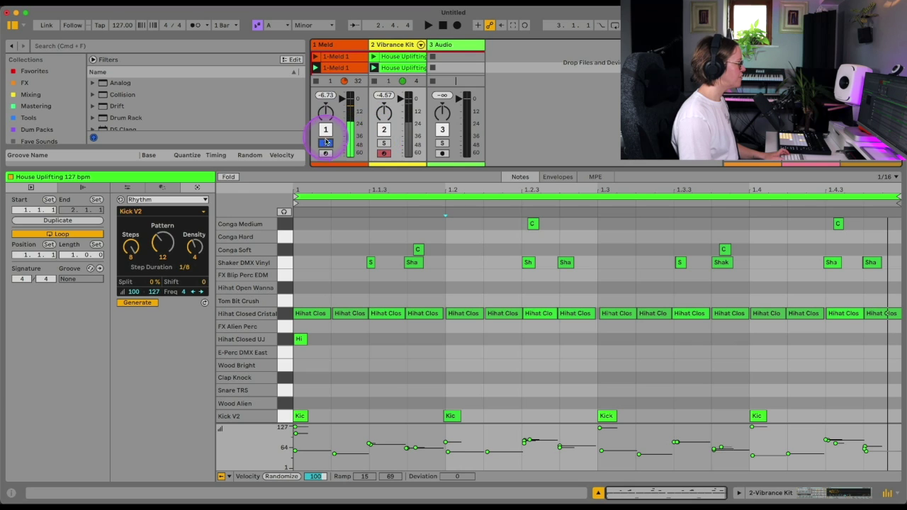
click(326, 144)
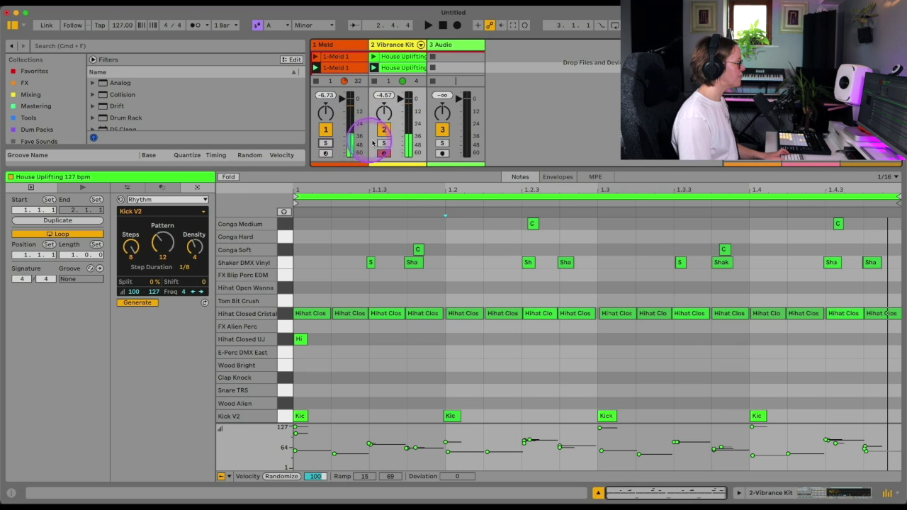
- Stop the Meld clip, play the drums and generate a Kick V2 rhythm with 6 steps, pattern 4 and density 3
click(317, 81)
key(space)
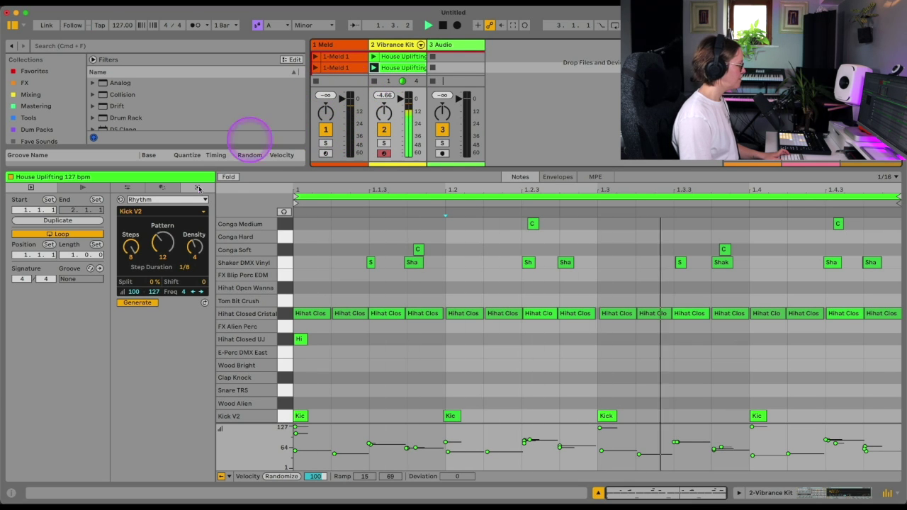
drag(172, 245, 172, 233)
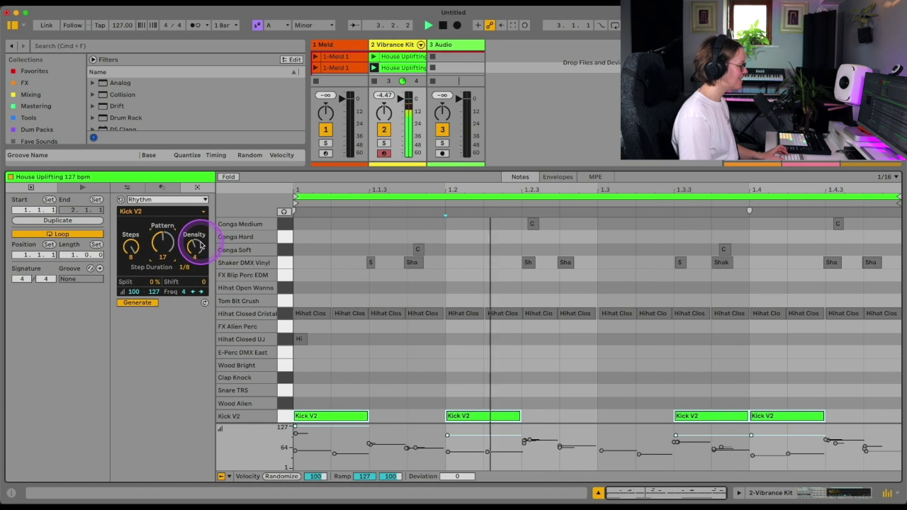
drag(139, 252, 139, 261)
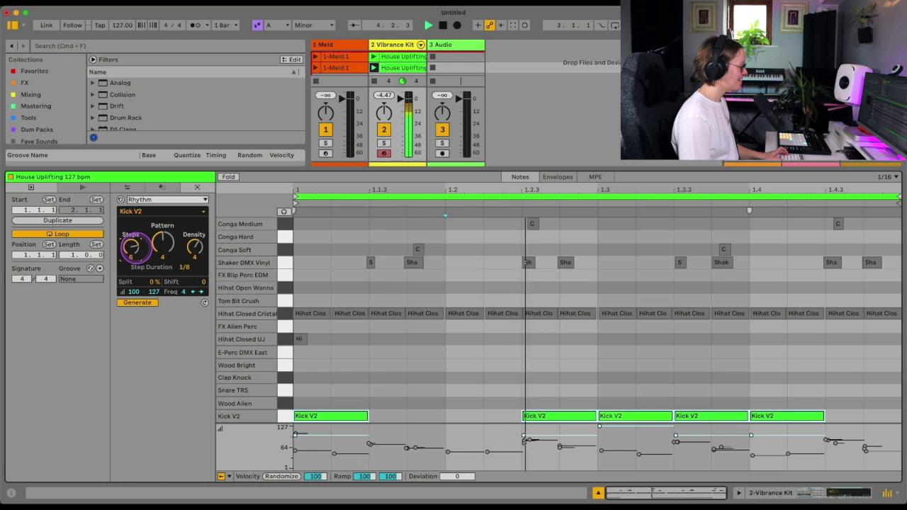
drag(193, 243, 193, 248)
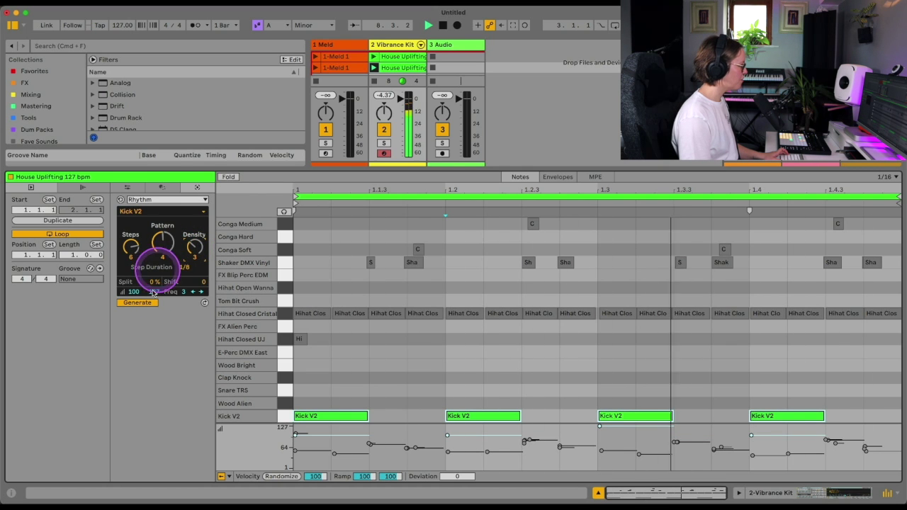
- Try a Shift of 5 on the kick rhythm, then set Shift to 2 and Split to 23%
drag(202, 282, 202, 282)
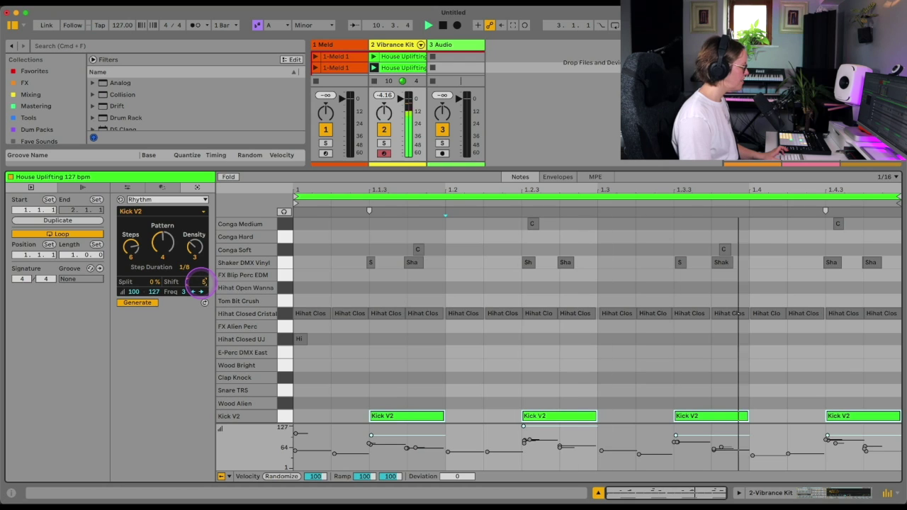
drag(202, 282, 201, 285)
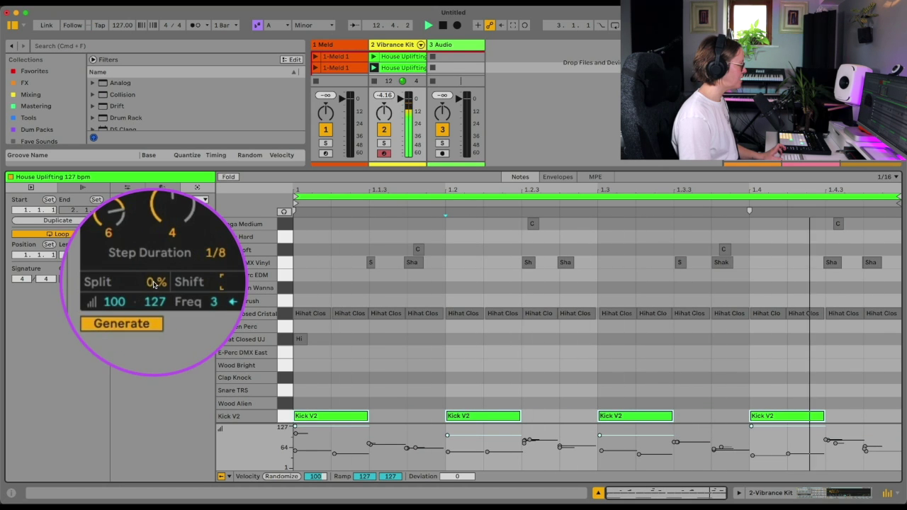
drag(153, 282, 142, 311)
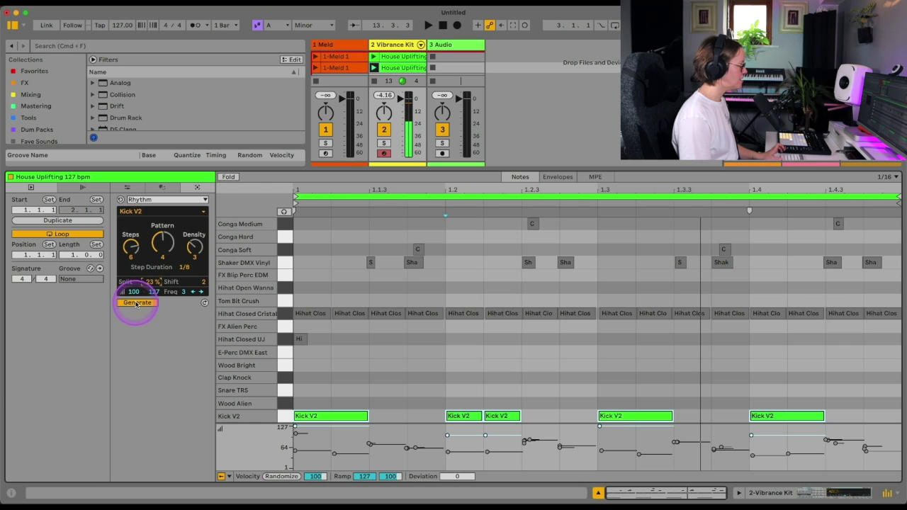
- Compare the original kick with regenerated versions by toggling the generator, and change the kick rhythm's Pattern to 6
click(137, 303)
click(137, 303)
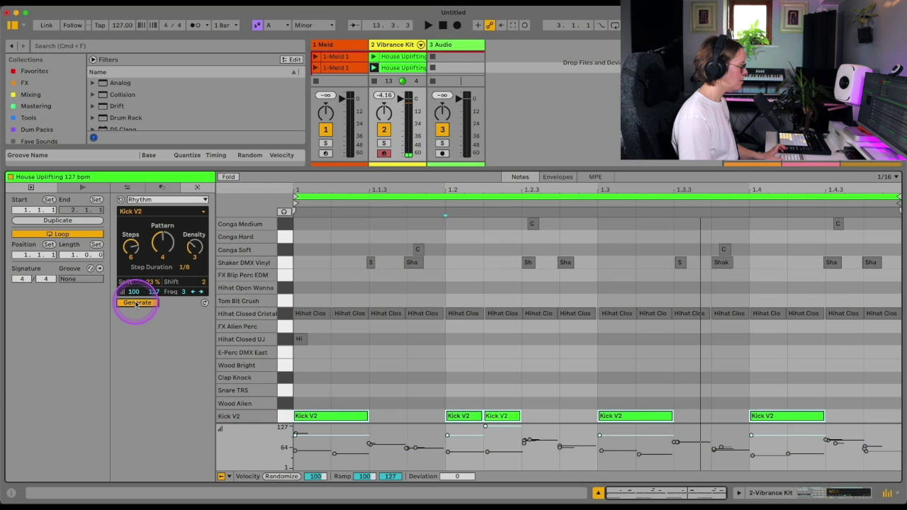
click(136, 303)
key(space)
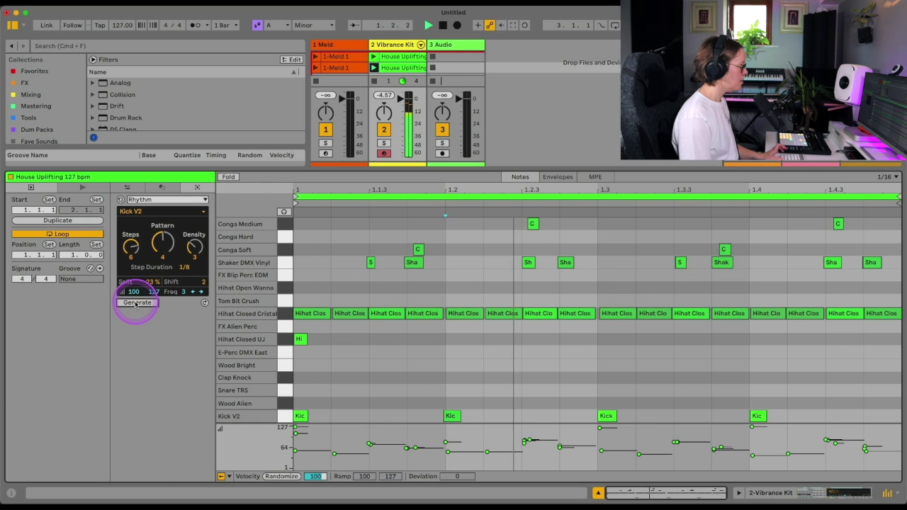
click(137, 304)
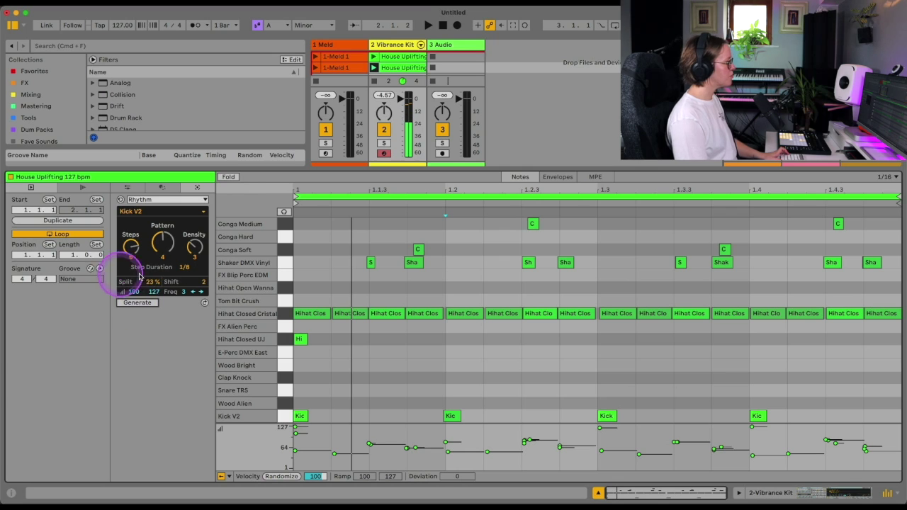
click(136, 303)
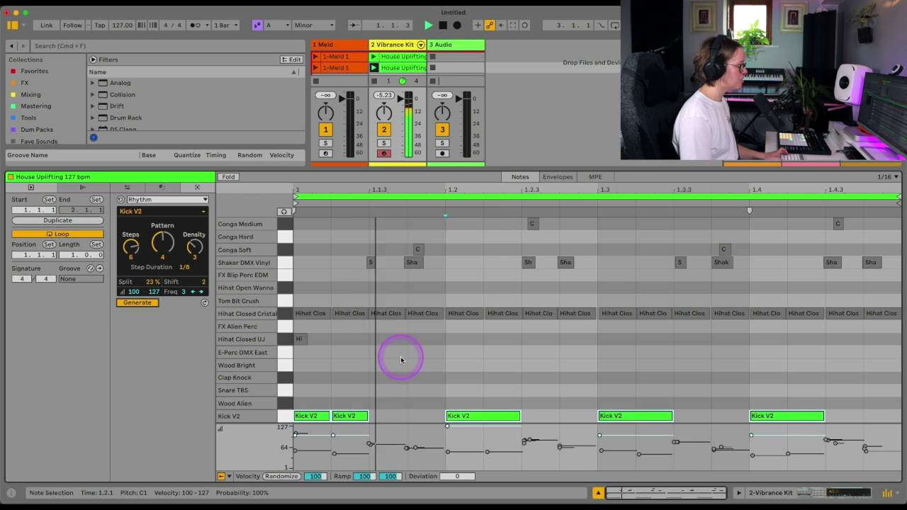
click(372, 359)
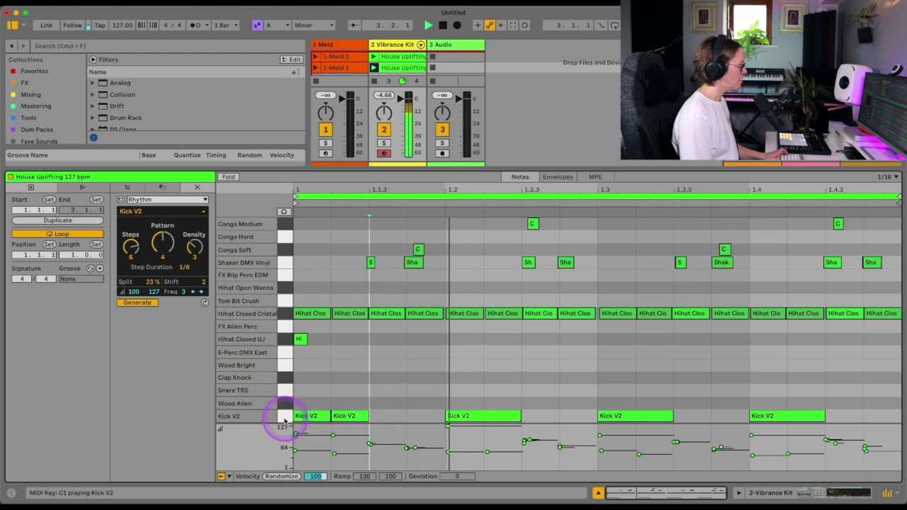
drag(162, 249, 162, 247)
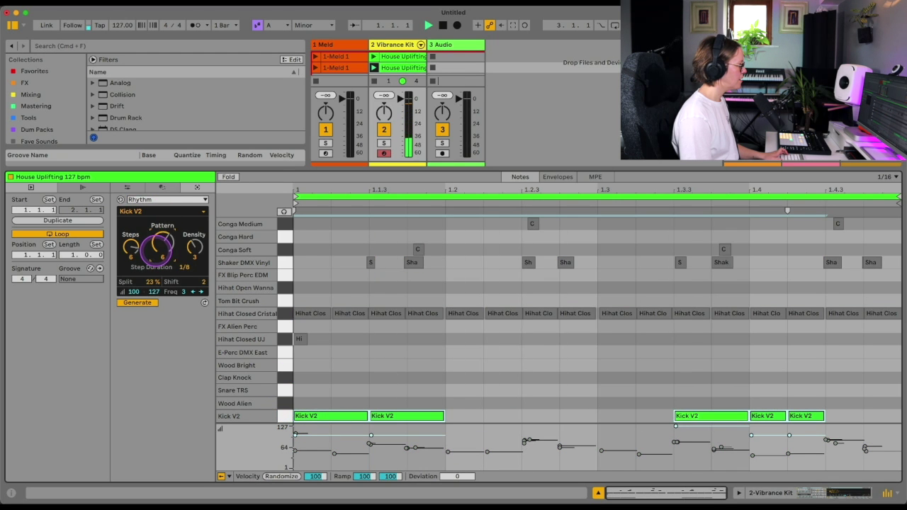
- Switch to the Seed generator and generate conga notes with a minimum duration of 1/16 and 7 voices
click(146, 199)
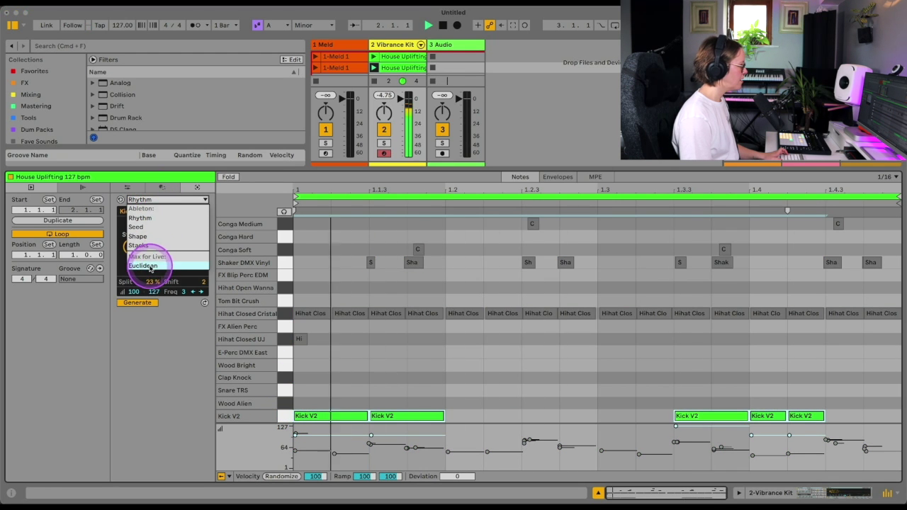
click(150, 227)
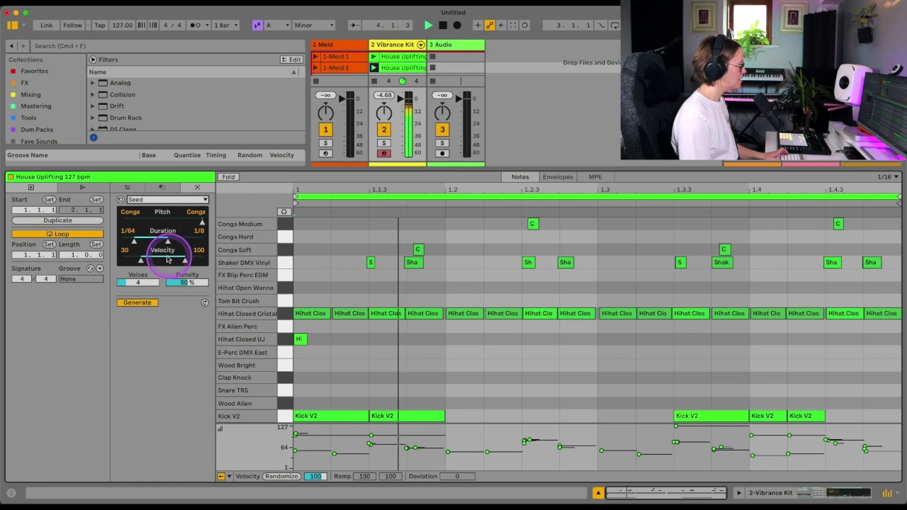
drag(135, 241, 128, 240)
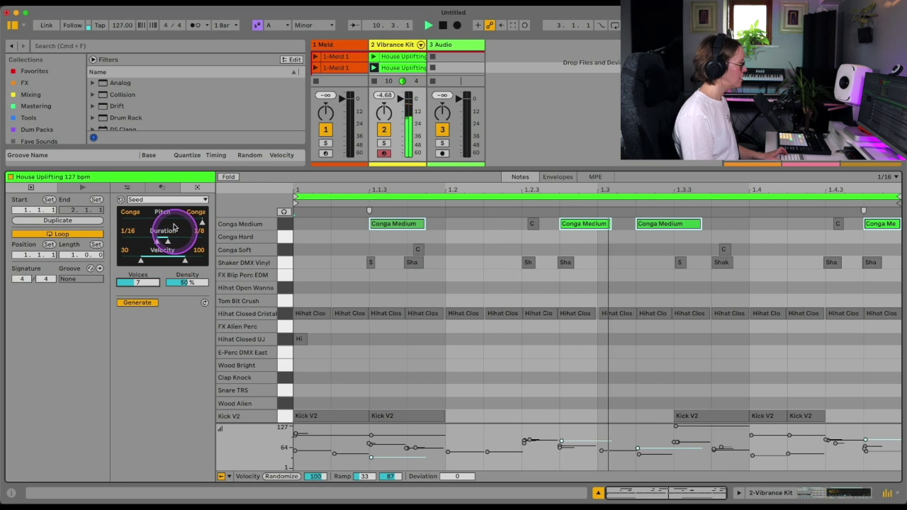
- Switch to the Shape generator, set Tie to 13% and select all Hihat Closed Cristal notes
key(super+a)
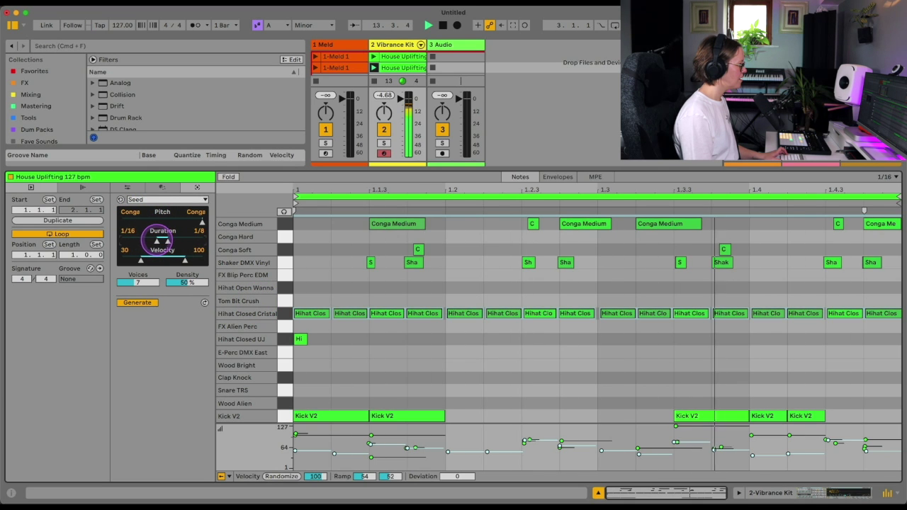
click(159, 199)
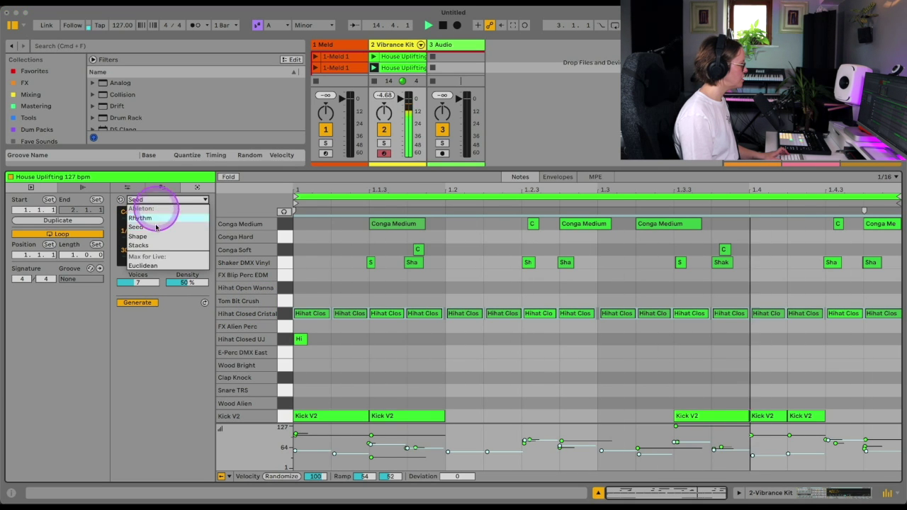
click(153, 236)
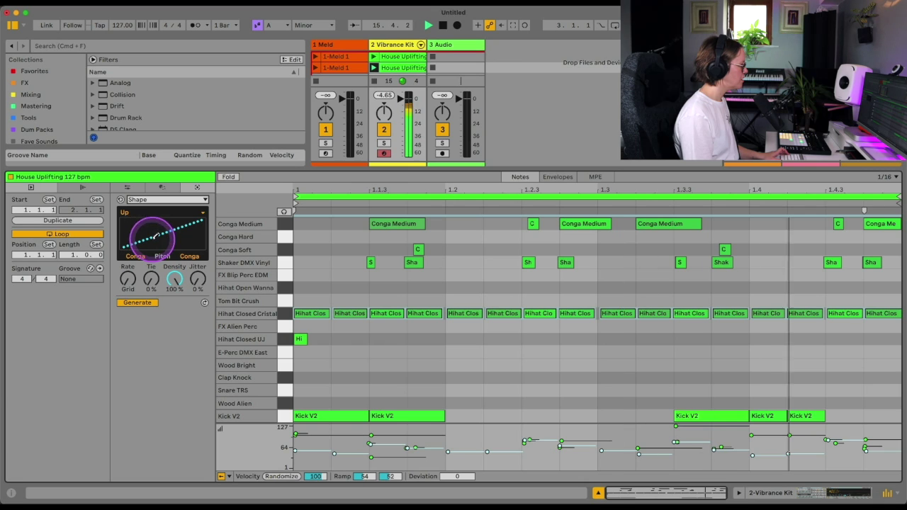
click(284, 314)
drag(160, 289, 195, 285)
click(331, 345)
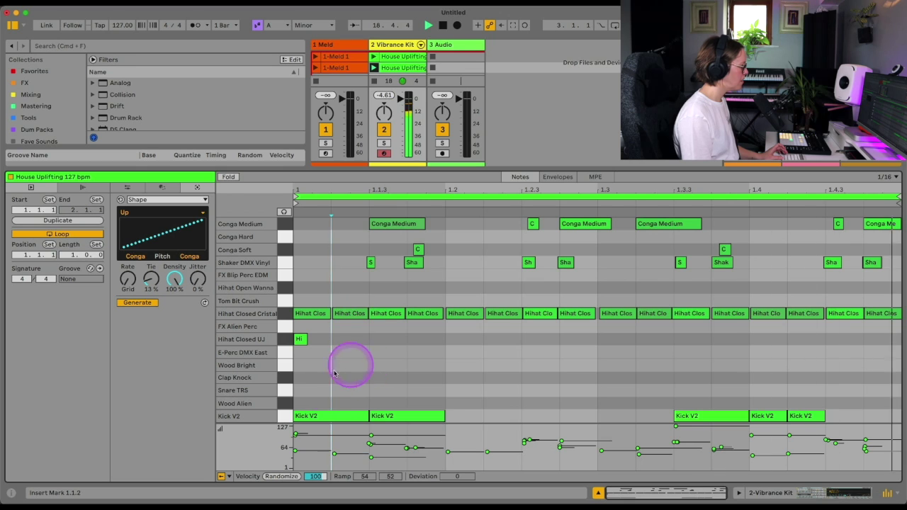
click(284, 314)
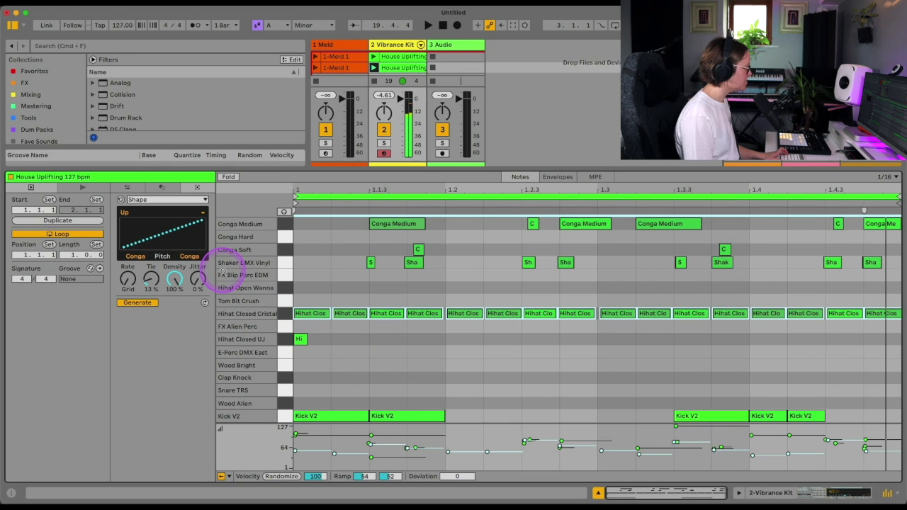
- Try the Shape pitch range from FX Alien Perc to Hihat Closed Cristal, and narrow it to FX Alien Perc only during playback
drag(188, 264, 190, 261)
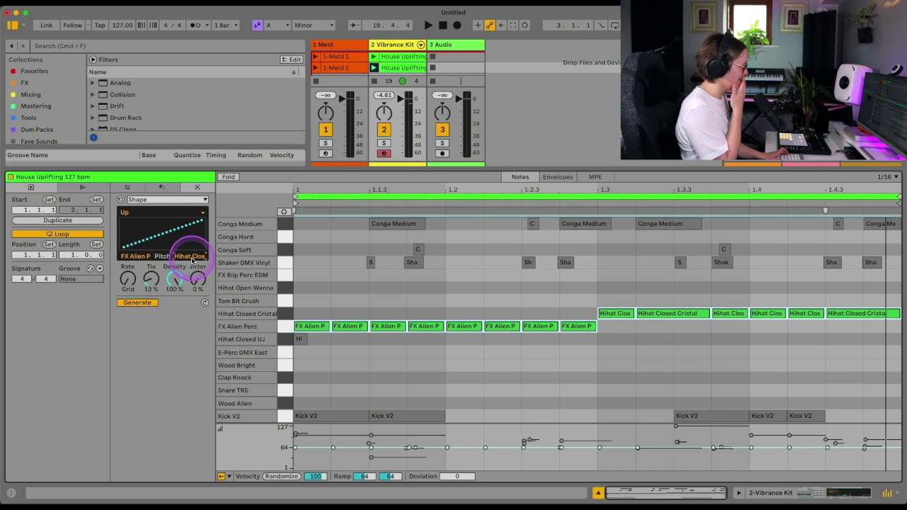
key(space)
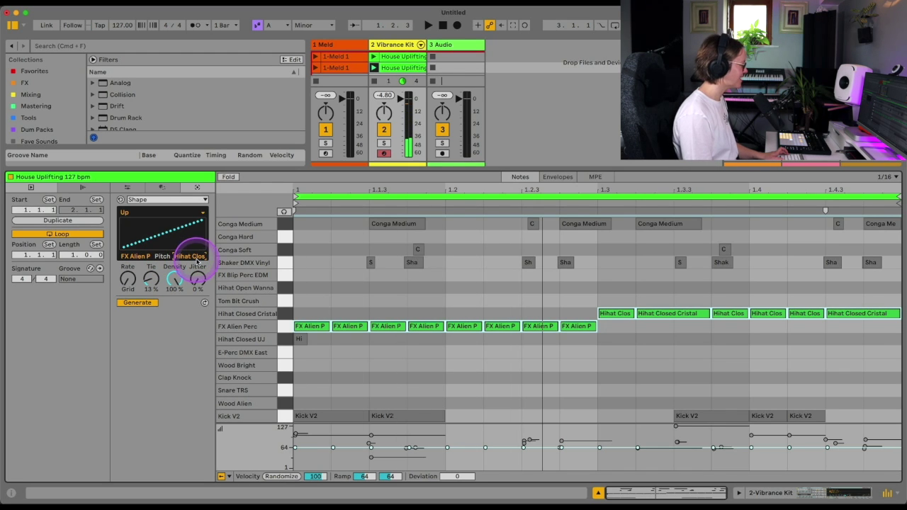
drag(190, 256, 190, 260)
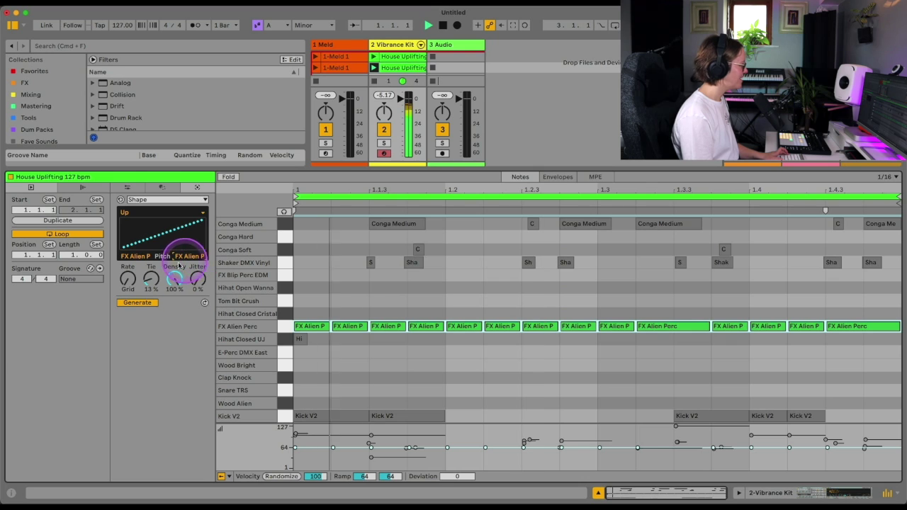
- Draw a custom shape over Snare TRS to Hihat Open Wanna with Rate 1/48, Tie 34%, Density 62% and Jitter 66%
mouse_move(162, 225)
mouse_down()
mouse_move(178, 239)
mouse_move(186, 228)
mouse_move(143, 260)
mouse_move(131, 262)
mouse_move(131, 248)
mouse_move(128, 275)
mouse_up()
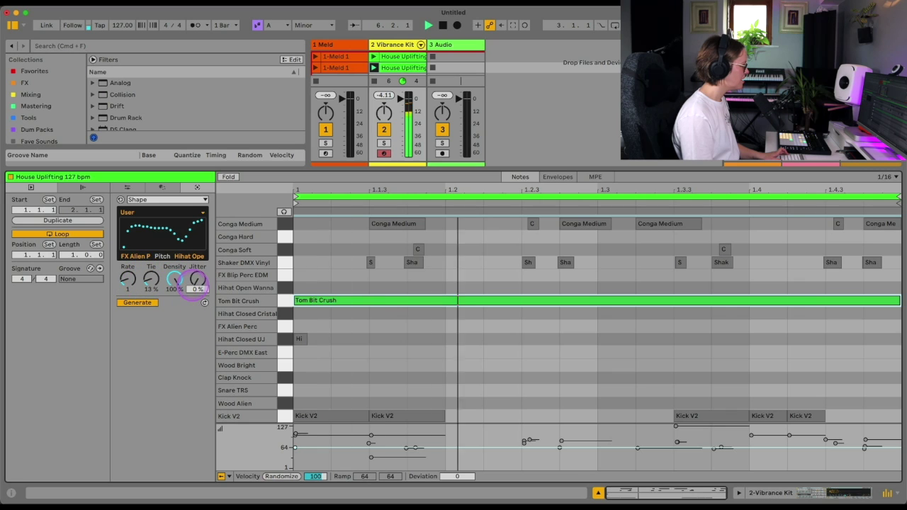
drag(197, 285, 128, 282)
click(151, 279)
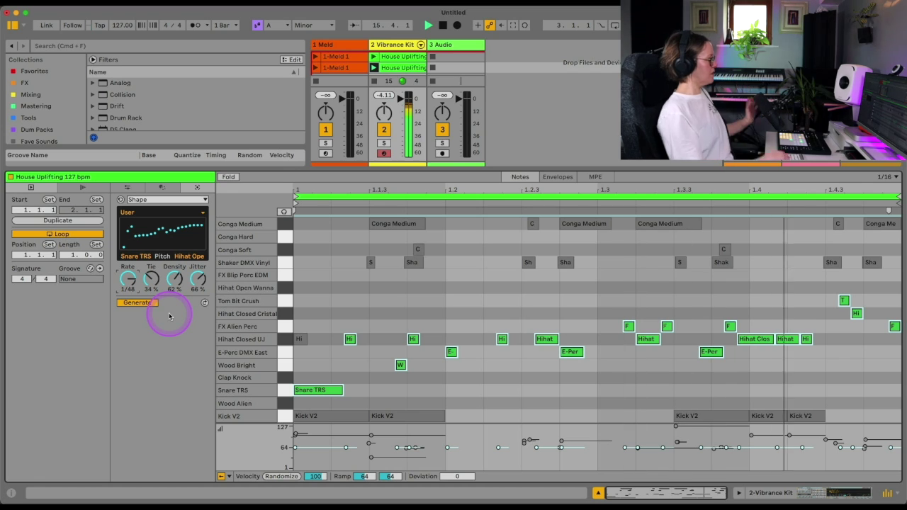
- Flatten the drawn shape to its lowest level, set the lower pitch to Hihat Closed Cristal and resume playback
mouse_move(122, 234)
mouse_down()
mouse_move(163, 239)
mouse_move(204, 227)
mouse_move(180, 246)
mouse_move(124, 248)
mouse_up()
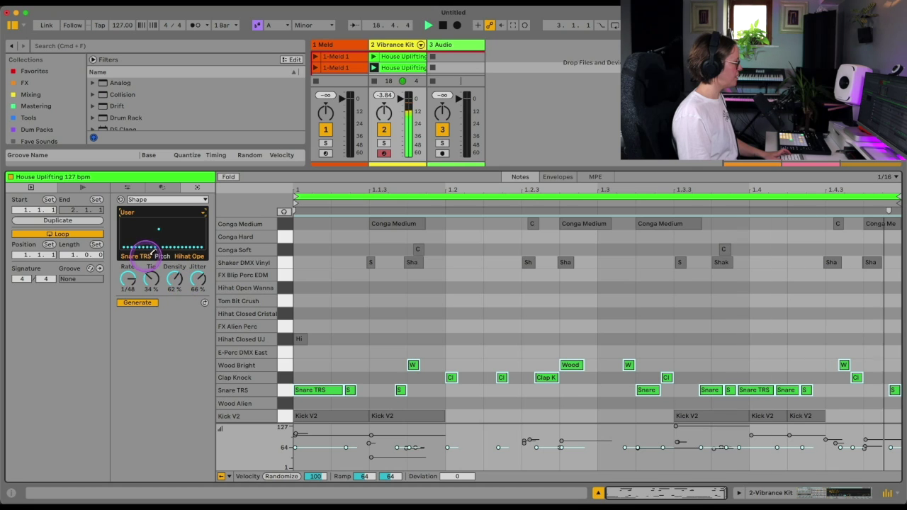
drag(142, 253, 171, 256)
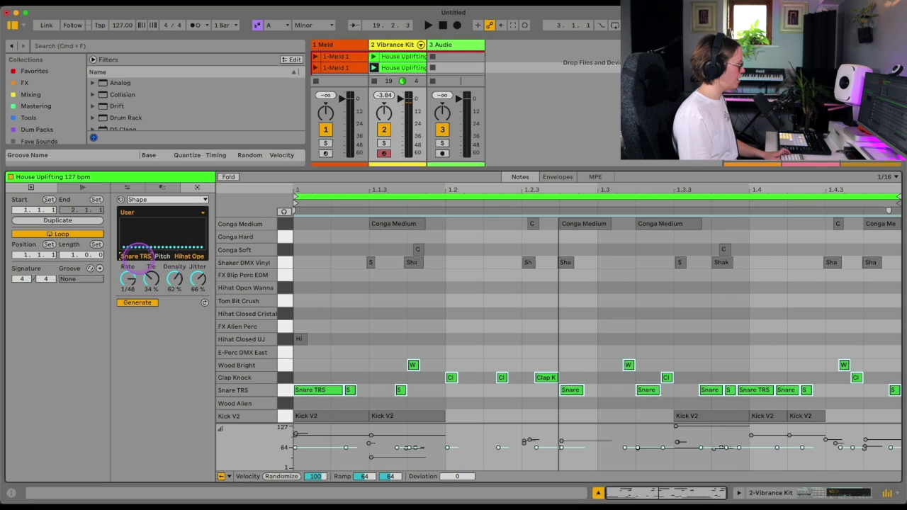
scroll(135, 256, up, 5)
scroll(139, 256, up, 3)
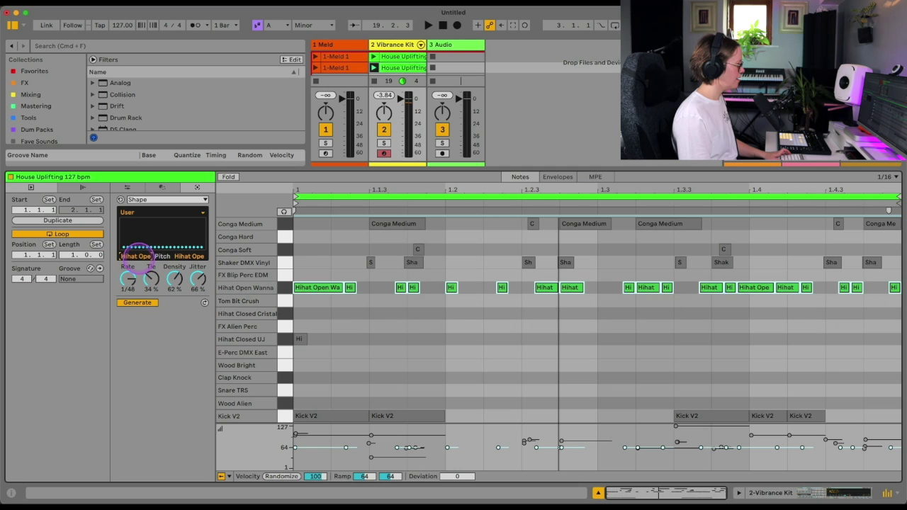
scroll(139, 256, down, 2)
key(space)
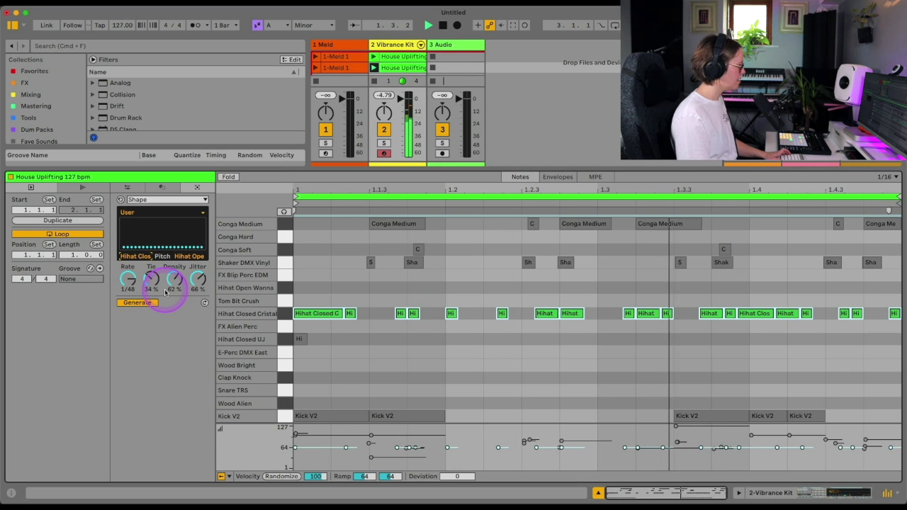
- Adjust the closed hi-hat generation to Rate 1/16, Tie 21%, Density 43% and Jitter 75% while listening
scroll(127, 279, down, 1)
scroll(127, 278, down, 3)
scroll(151, 278, up, 3)
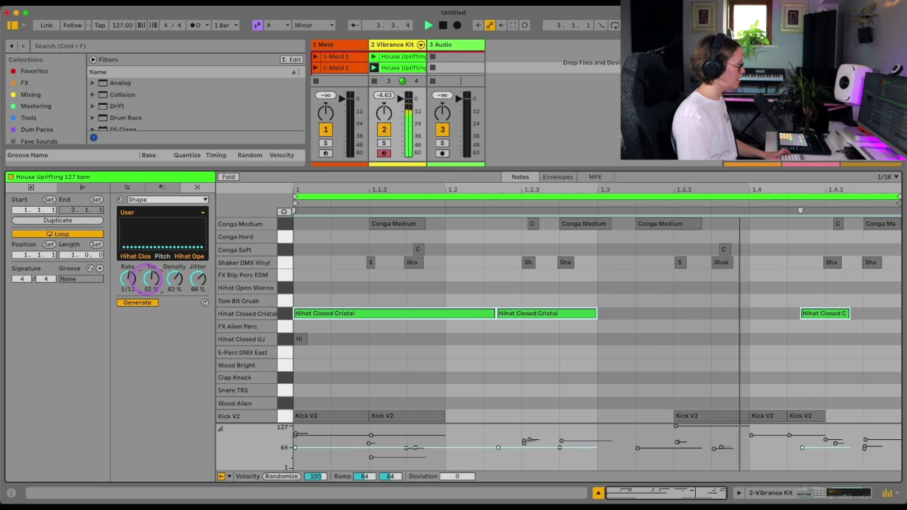
scroll(151, 279, down, 6)
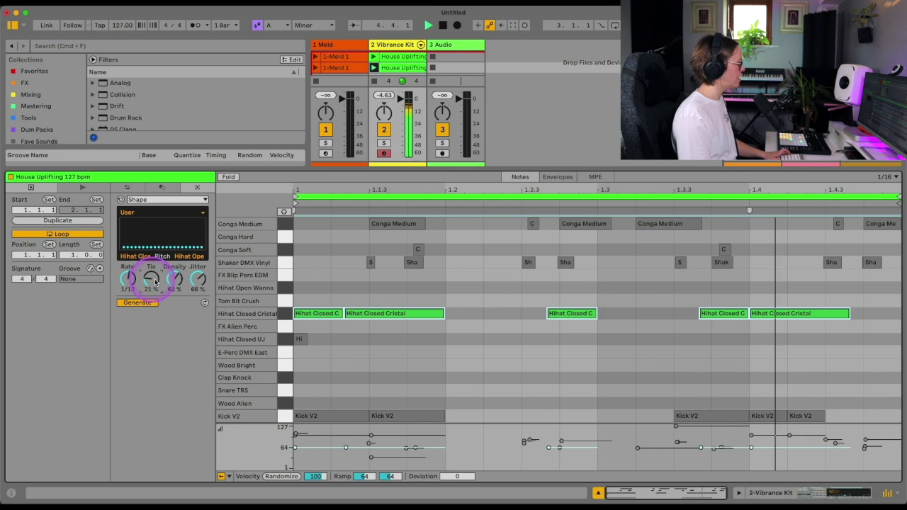
scroll(175, 279, down, 3)
scroll(201, 281, up, 2)
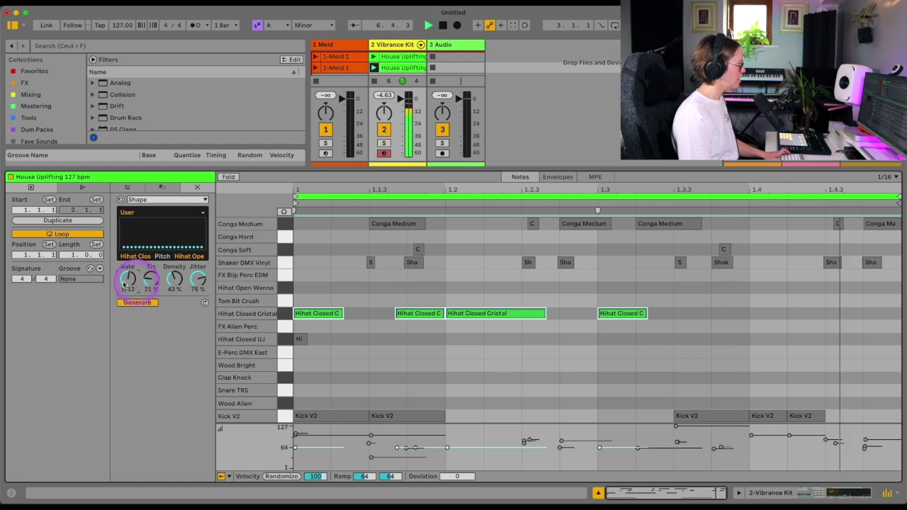
scroll(122, 282, up, 1)
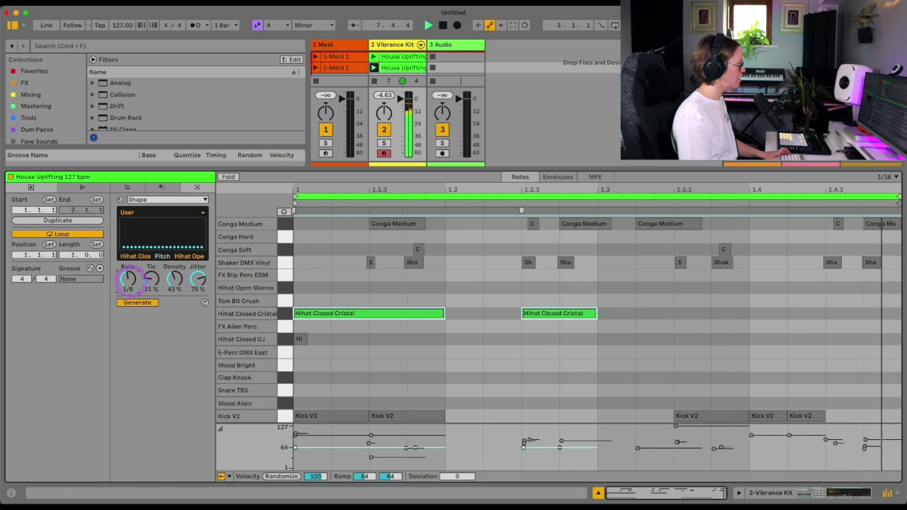
scroll(127, 278, down, 4)
scroll(127, 280, up, 3)
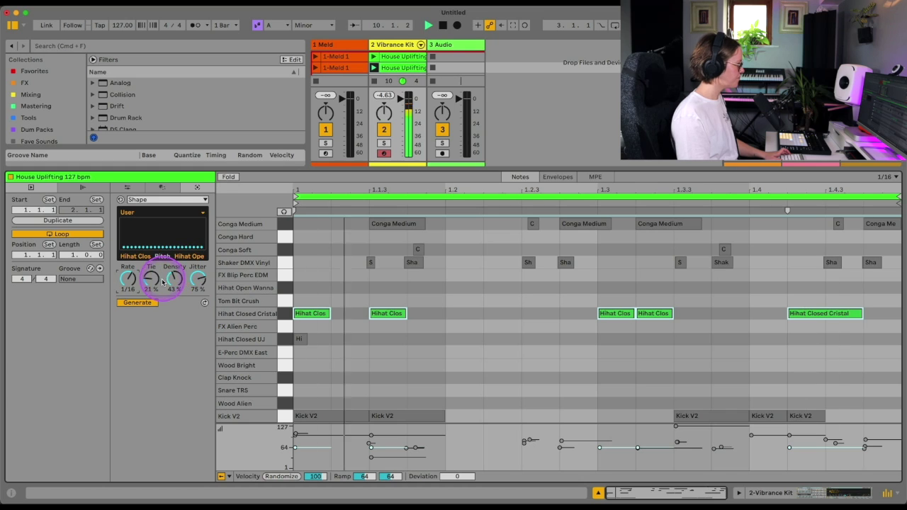
- Regenerate the closed hi-hat pattern with Tie 23%, Density 99% and Jitter 28% while listening, and stop playback
scroll(175, 281, down, 5)
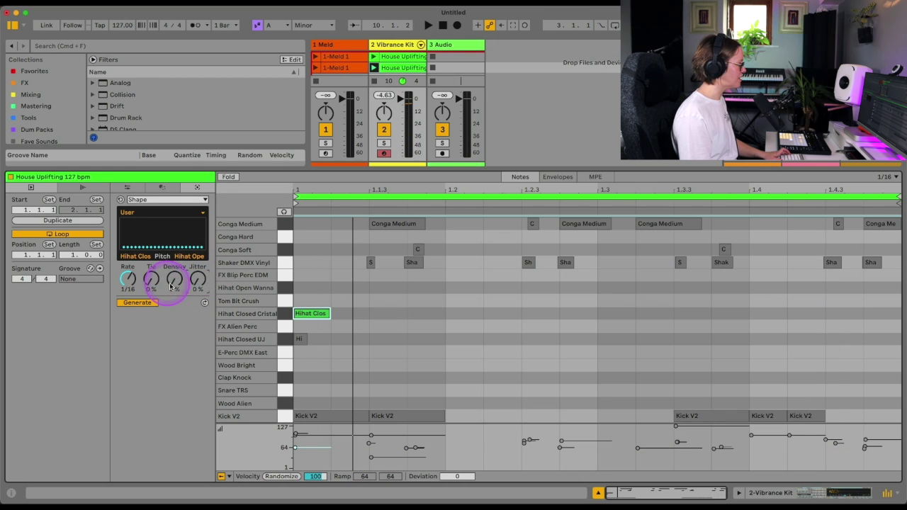
scroll(171, 286, up, 10)
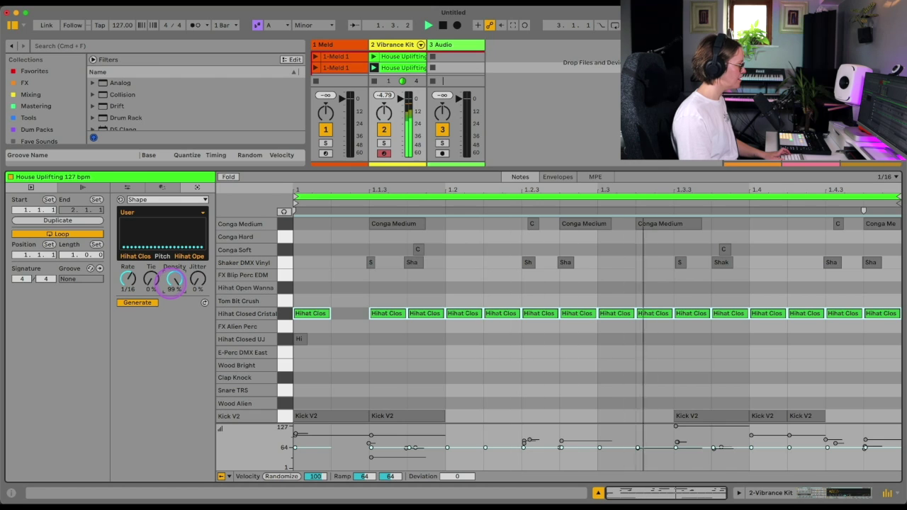
scroll(153, 281, up, 3)
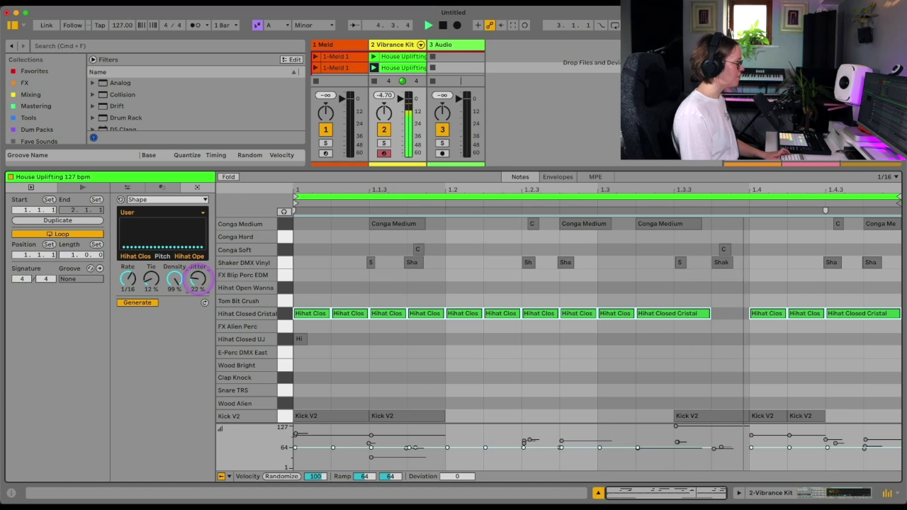
click(399, 411)
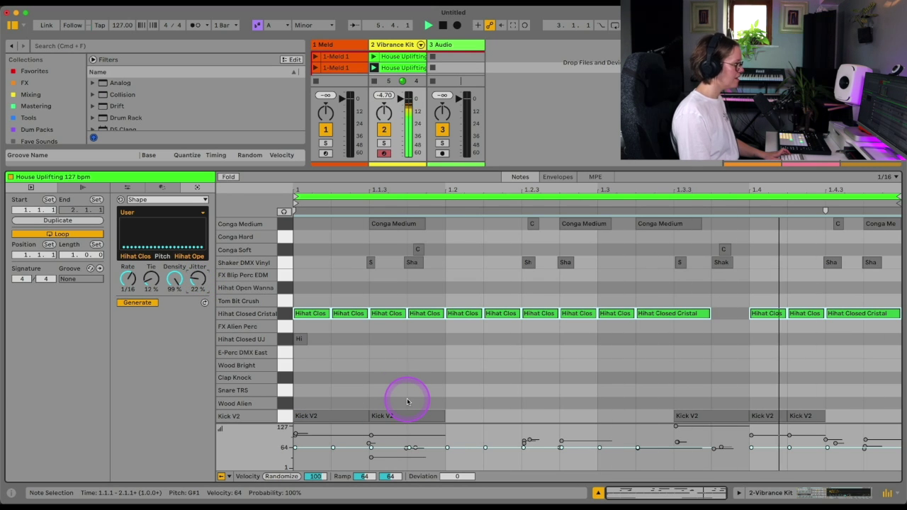
drag(197, 280, 154, 281)
key(space)
click(599, 271)
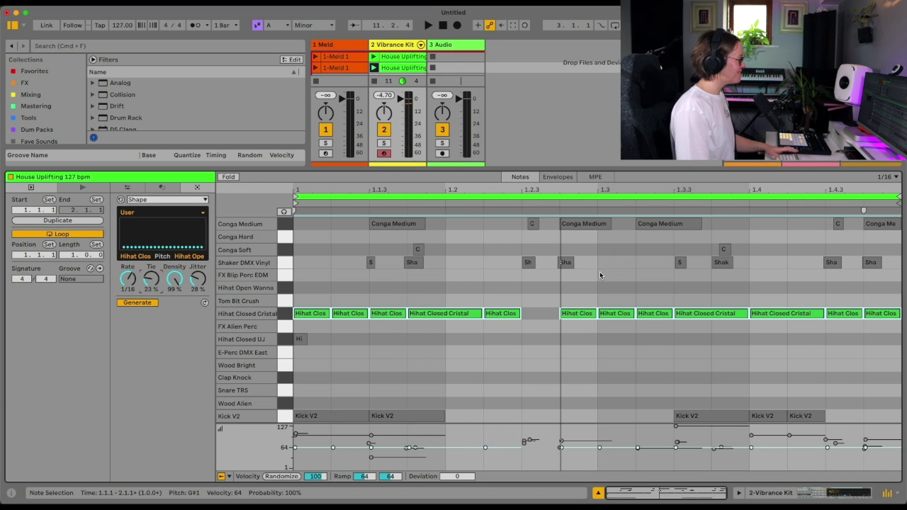
- Reduce the height of the clip view and launch the first Meld clip in Session View
click(462, 259)
click(200, 279)
click(158, 211)
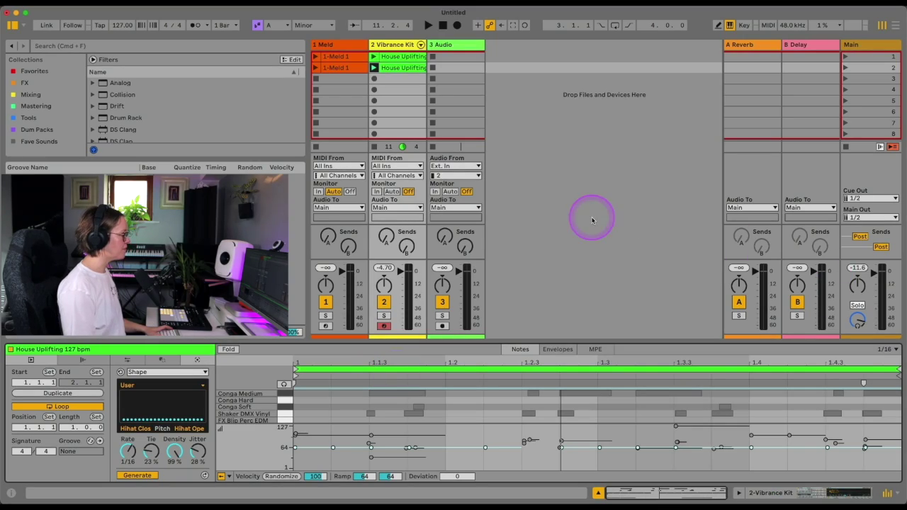
click(315, 57)
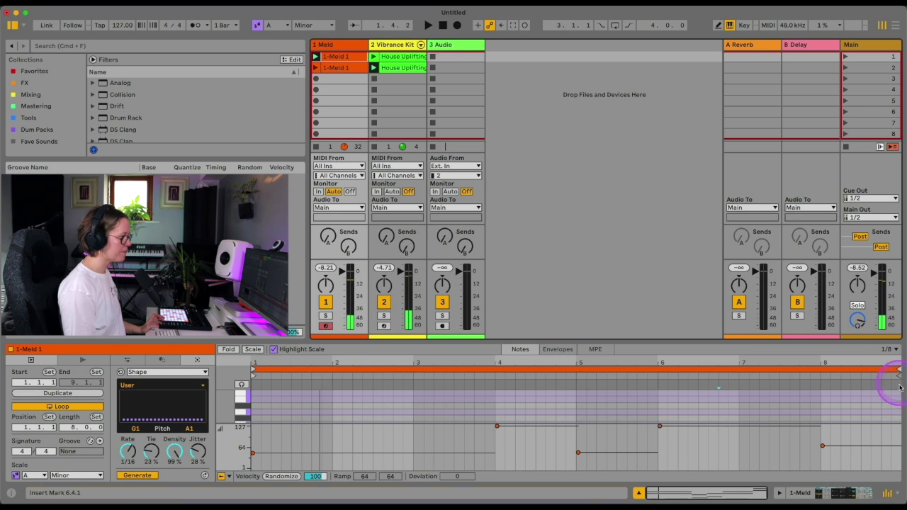
- Reveal the built-in lessons, page ahead to Max for Live MIDI Tools, and look up Euclidean among the clip's generators
drag(901, 389, 732, 425)
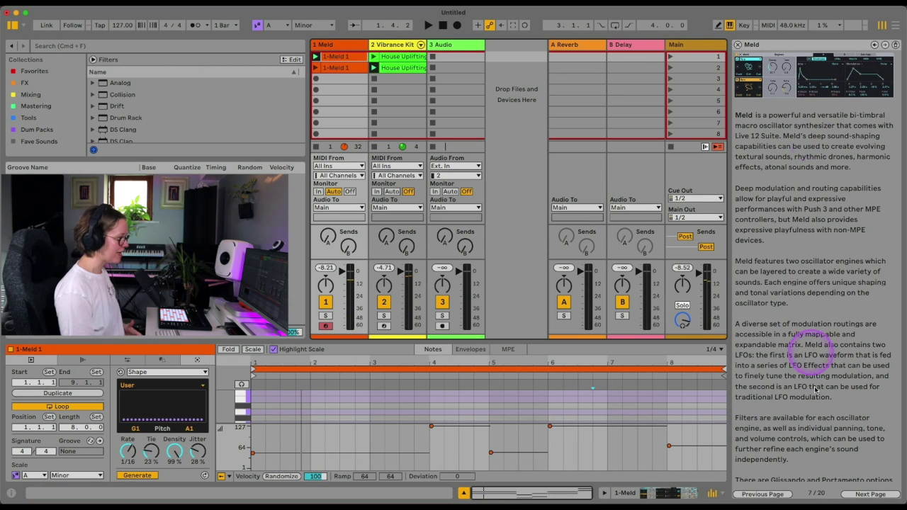
click(882, 494)
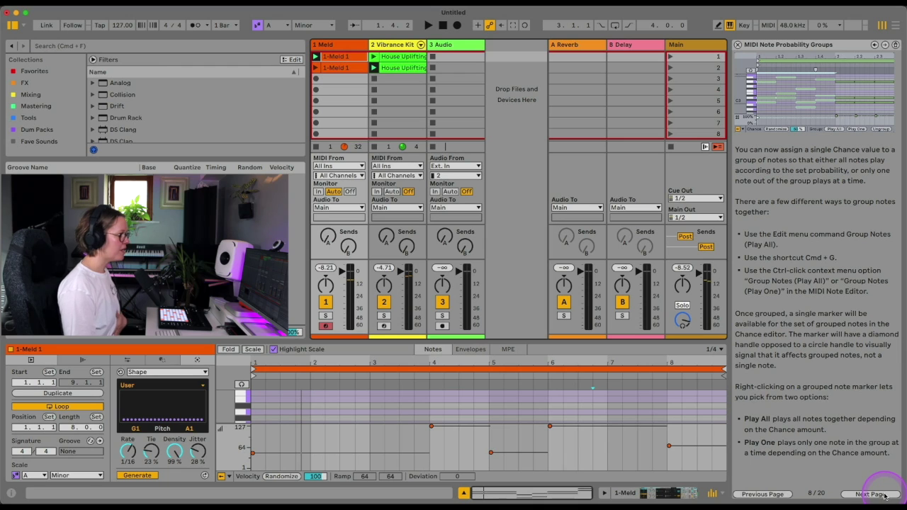
click(883, 496)
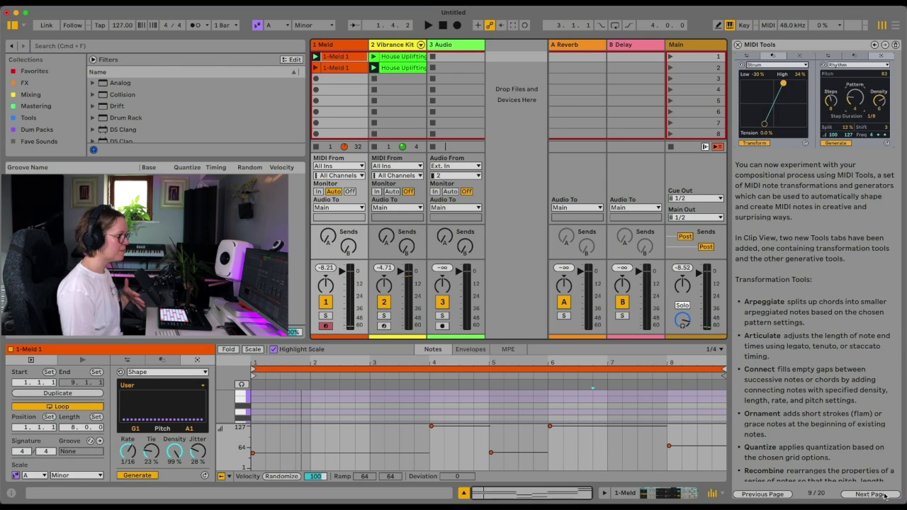
click(883, 495)
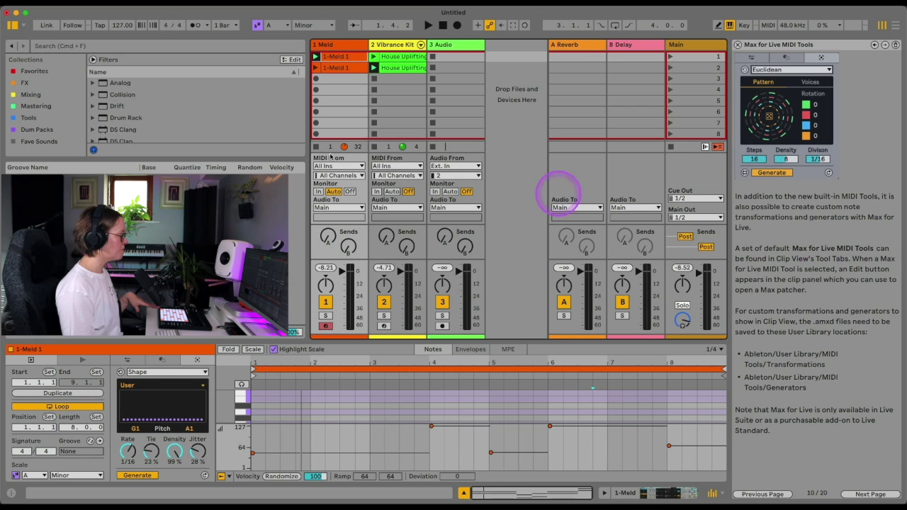
click(190, 372)
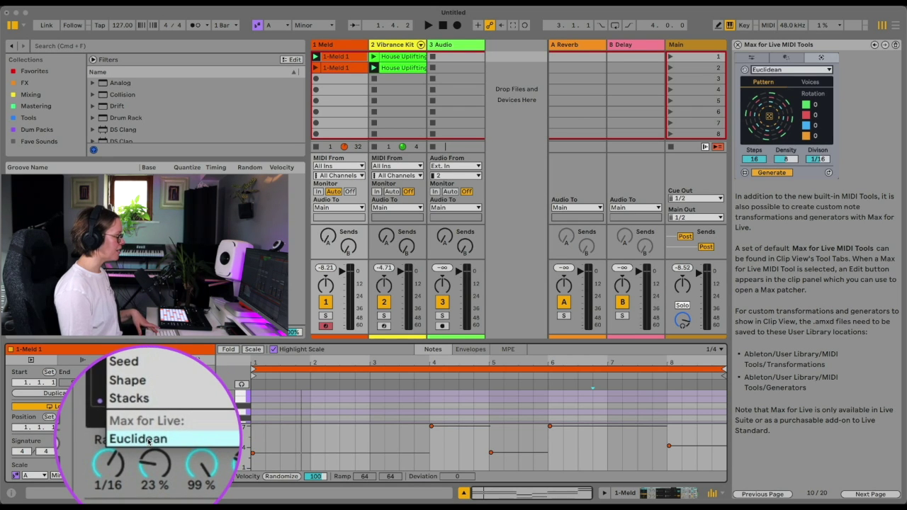
click(197, 370)
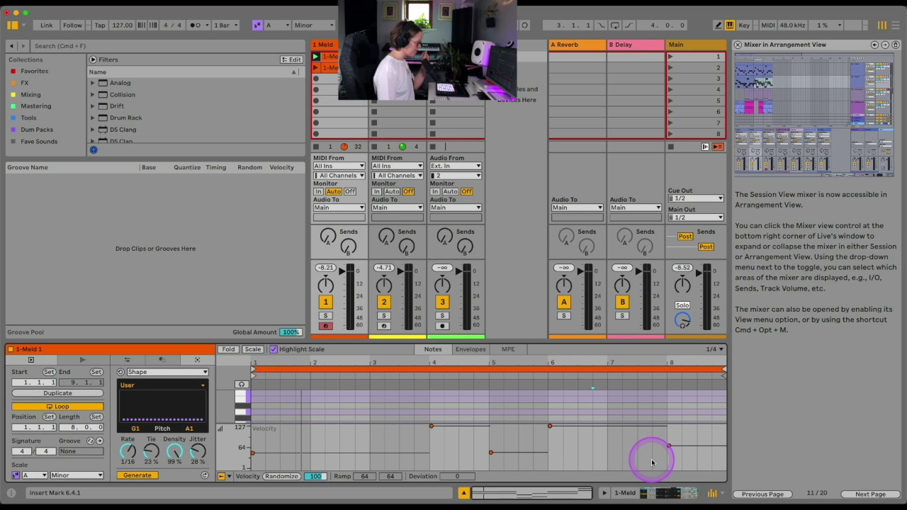
- Copy the four Meld and Vibrance Kit Session clips into the Arrangement from bar 1, with the browser hidden
click(12, 26)
drag(117, 96, 29, 56)
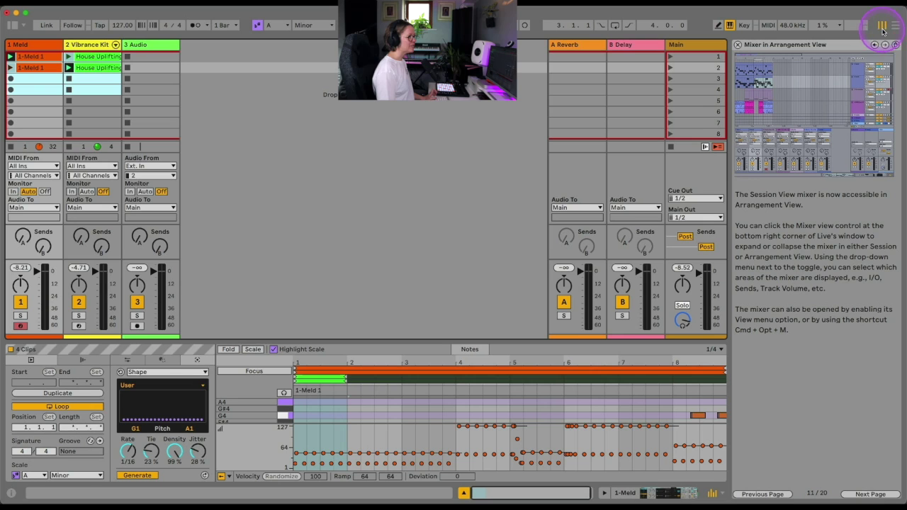
click(895, 27)
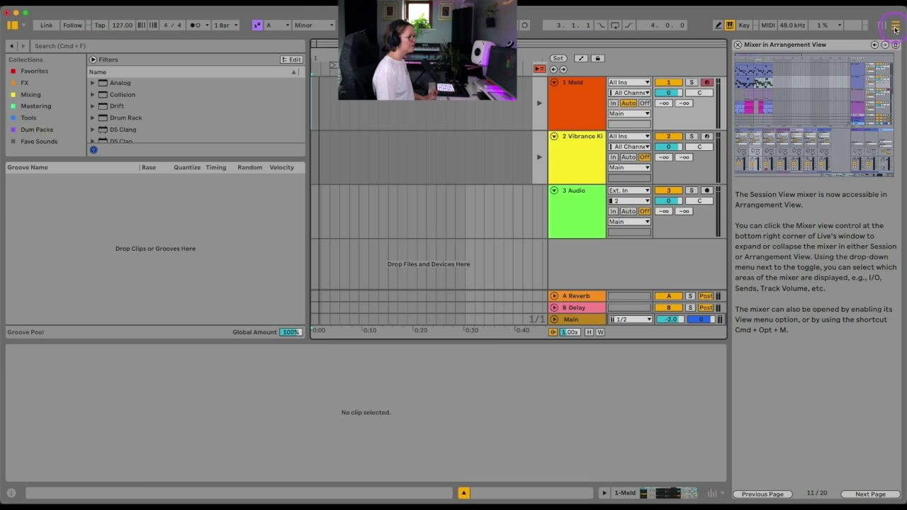
click(12, 26)
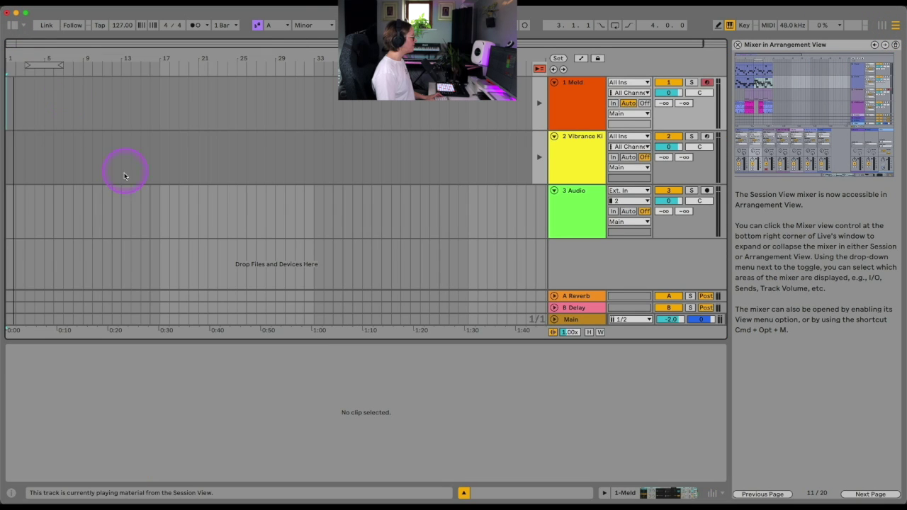
key(super+v)
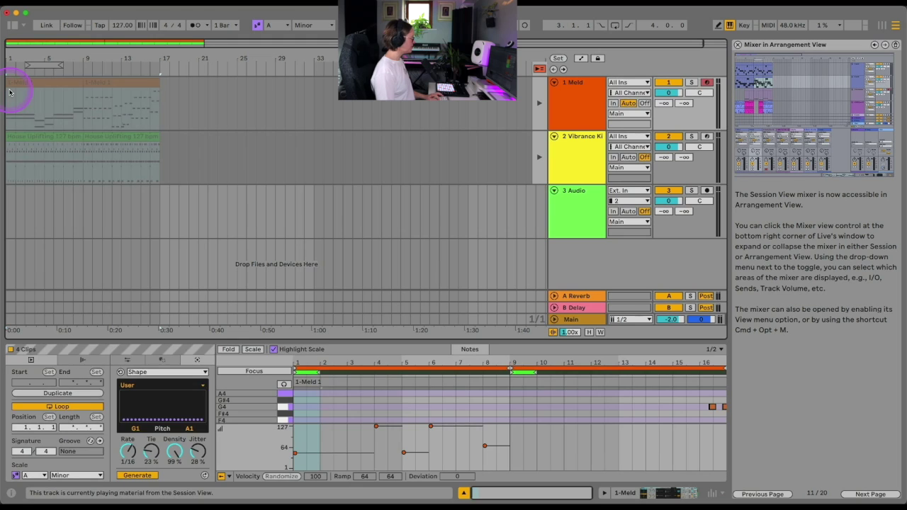
- Switch playback back to the Arrangement and play the pasted clips from the start
click(102, 196)
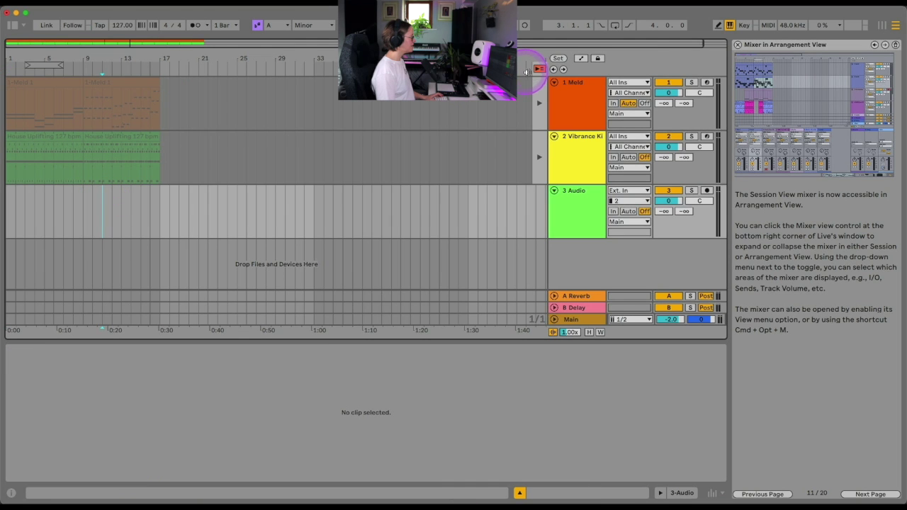
click(539, 69)
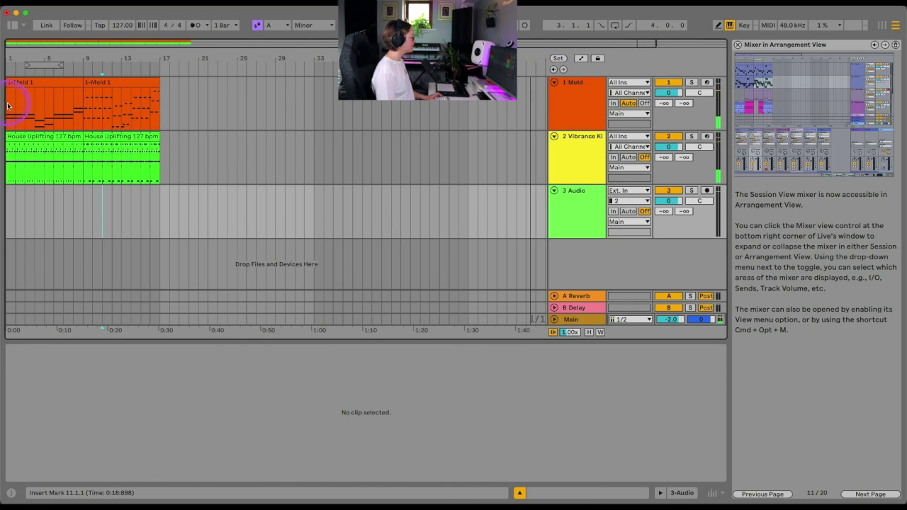
click(8, 107)
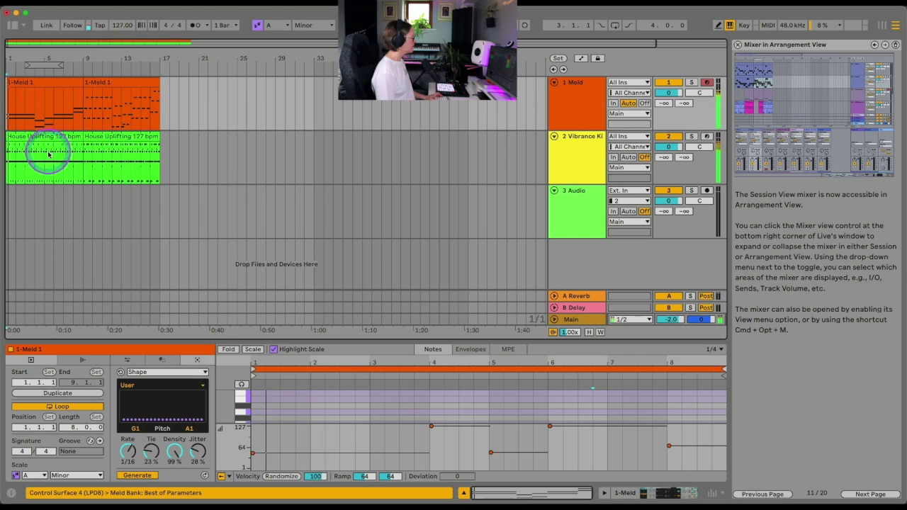
- Open the first House Uplifting clip, close the lesson text, and repeatedly toggle the clip view off and on
click(29, 137)
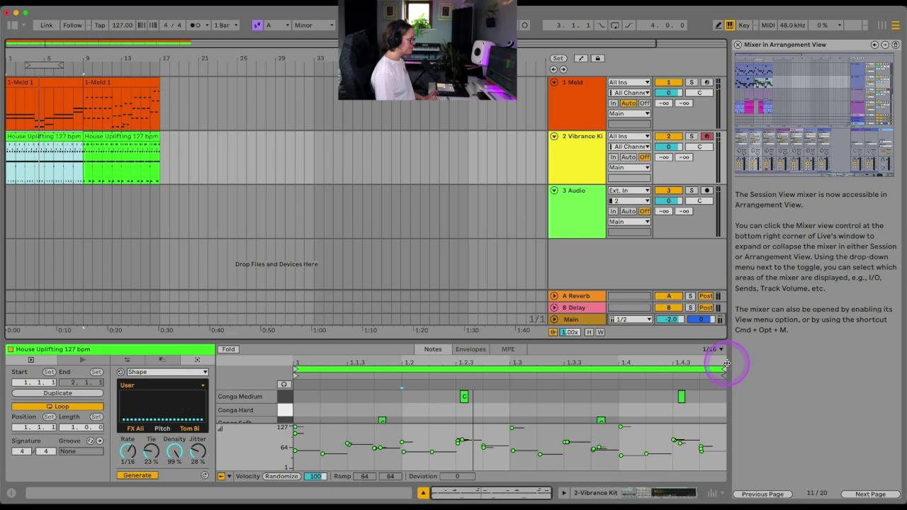
drag(729, 362, 845, 362)
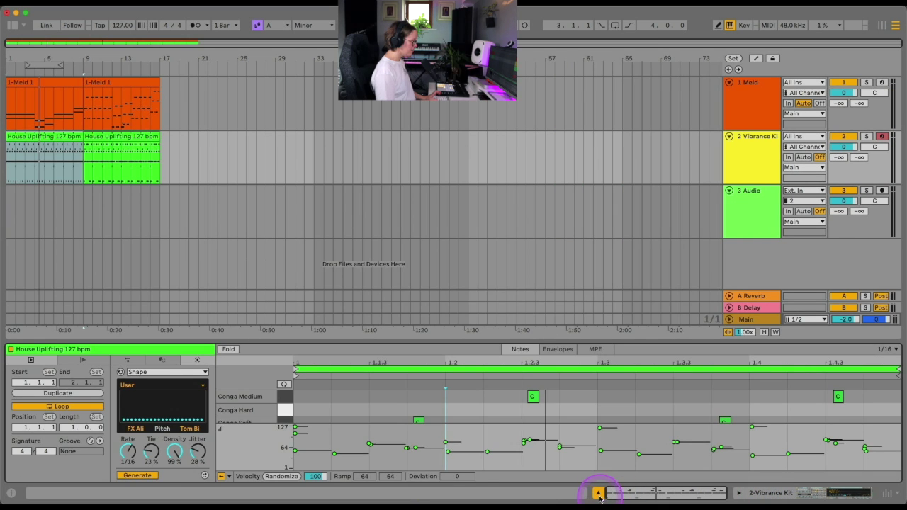
click(599, 494)
click(597, 493)
click(598, 494)
click(598, 494)
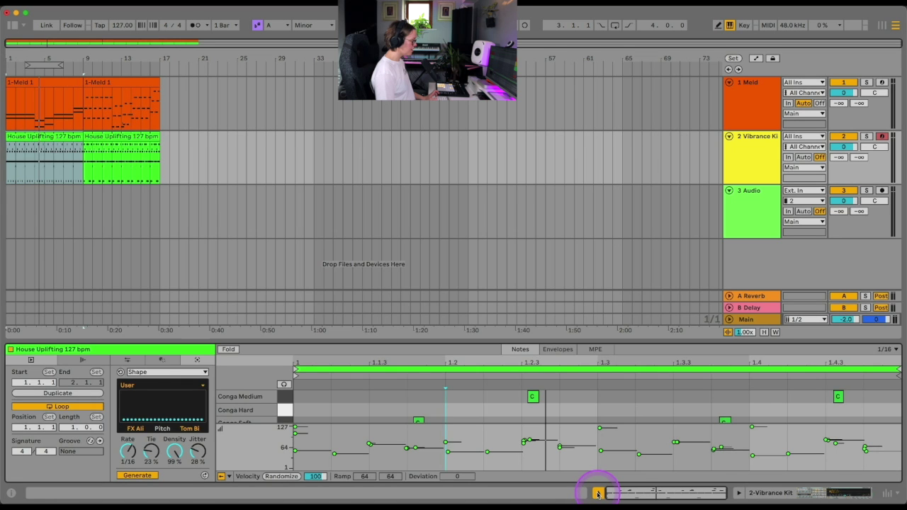
click(598, 493)
click(598, 494)
click(597, 494)
click(598, 494)
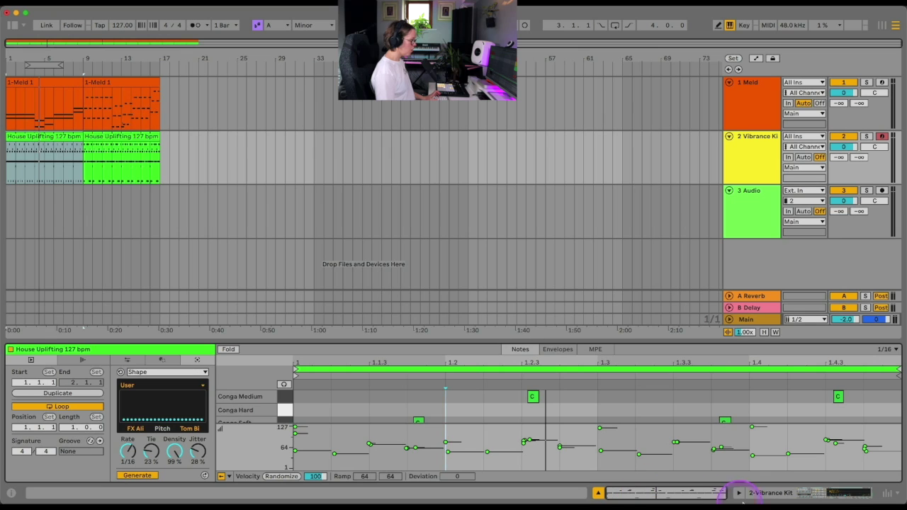
- Show the Vibrance Kit's devices in place of the clip view, and hide the device view
click(767, 493)
click(738, 494)
click(739, 493)
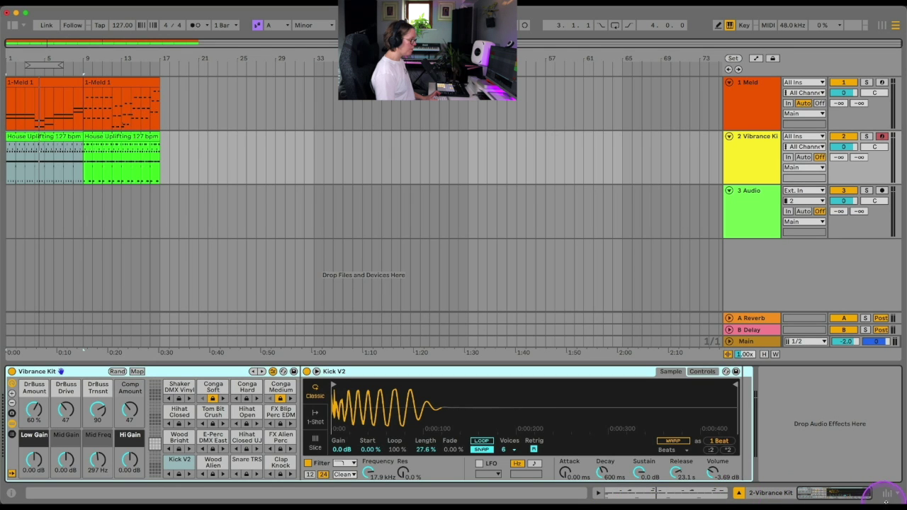
click(739, 493)
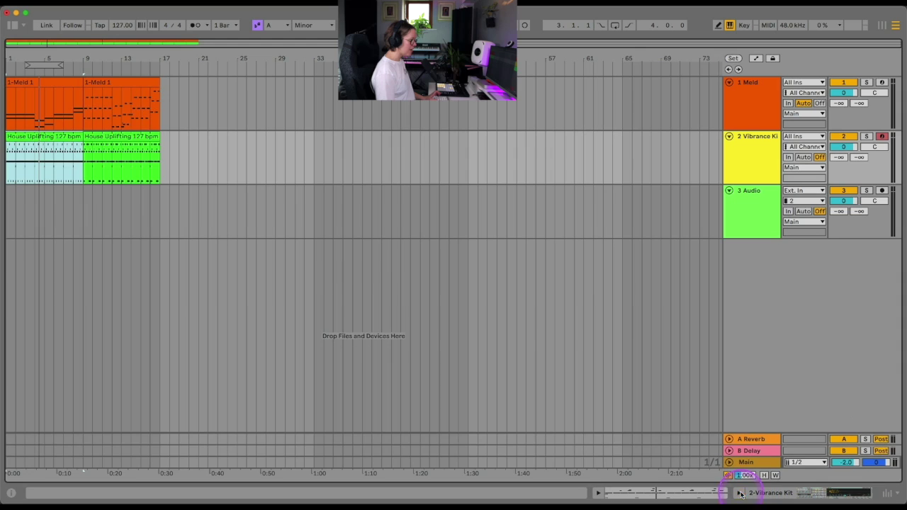
click(887, 494)
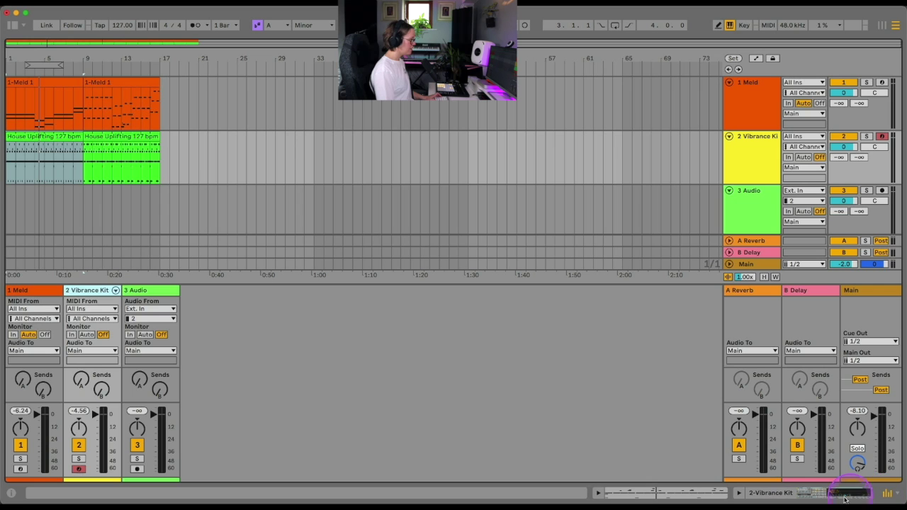
click(740, 493)
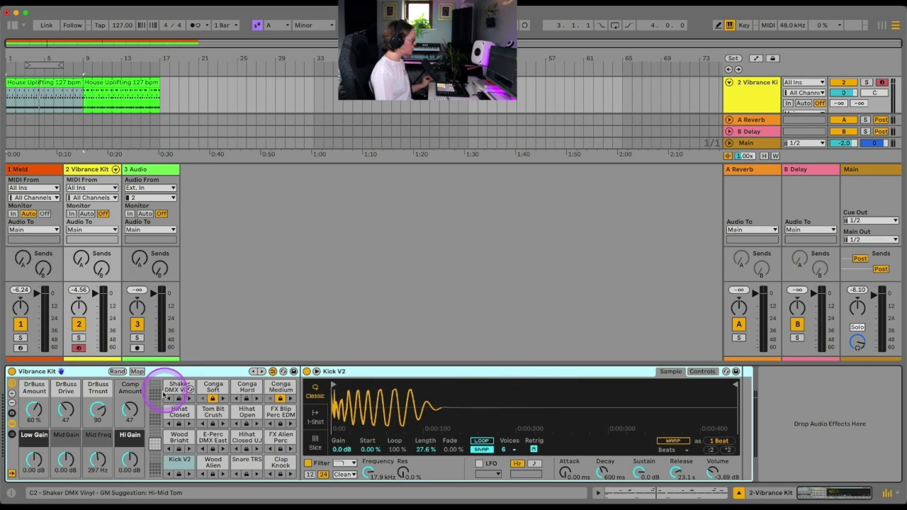
click(678, 491)
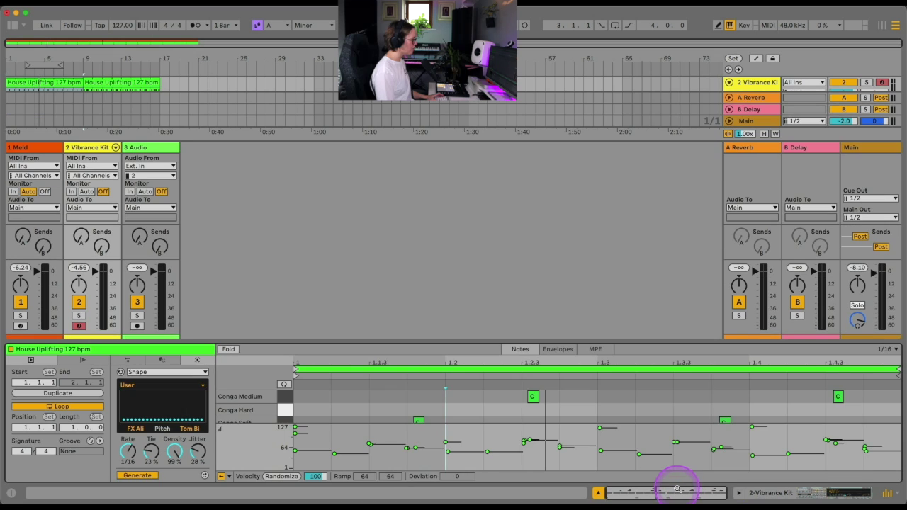
click(761, 493)
click(770, 493)
click(779, 493)
click(738, 494)
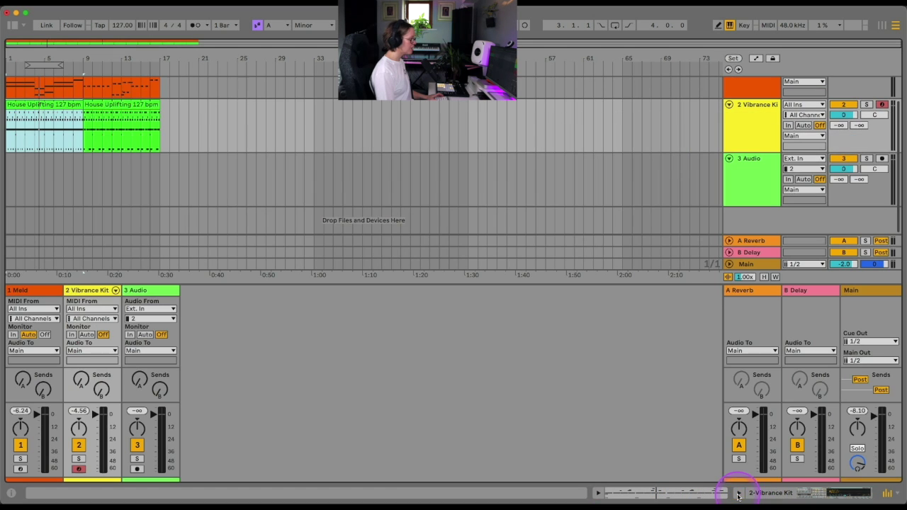
- Check the mixer's Performance Impact meters during playback, hide them again and return to Session View
click(896, 493)
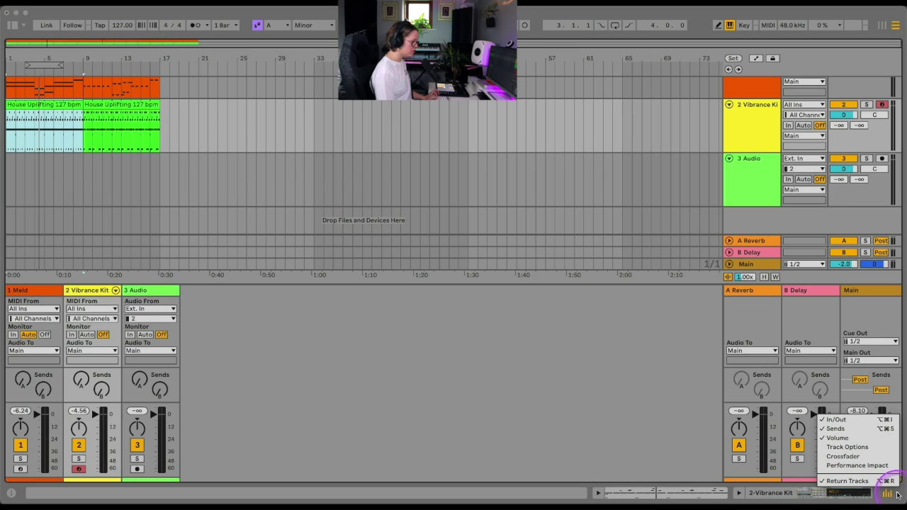
click(855, 465)
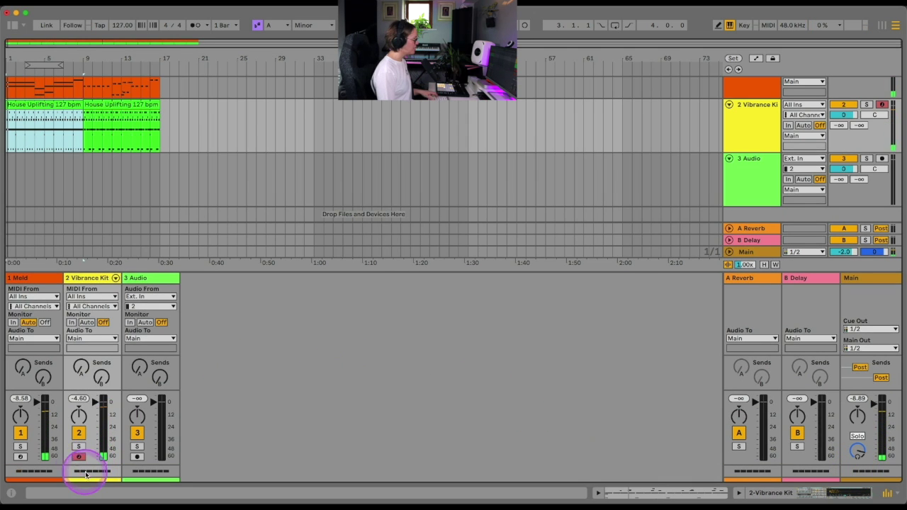
click(889, 495)
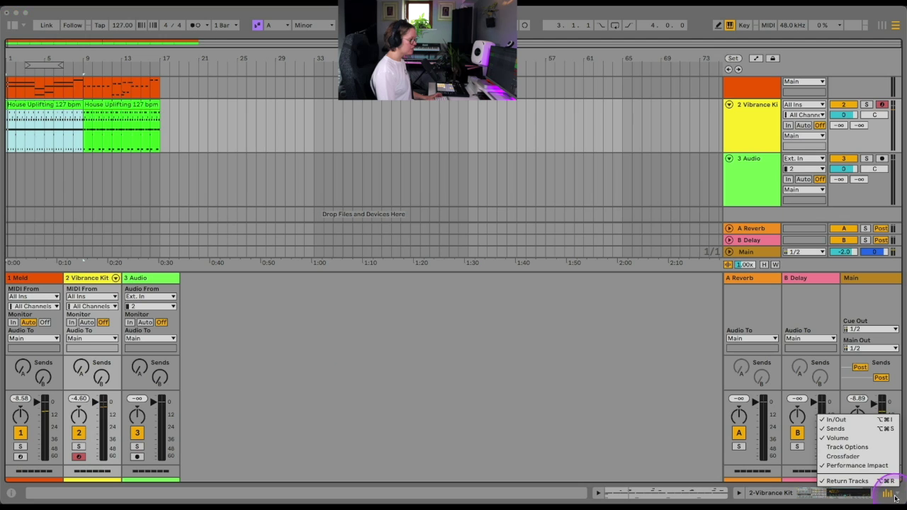
click(860, 469)
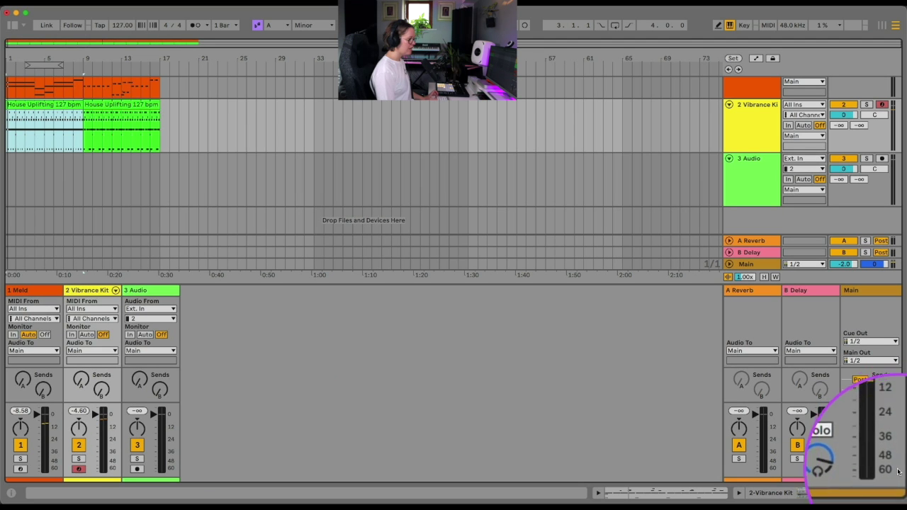
key(Tab)
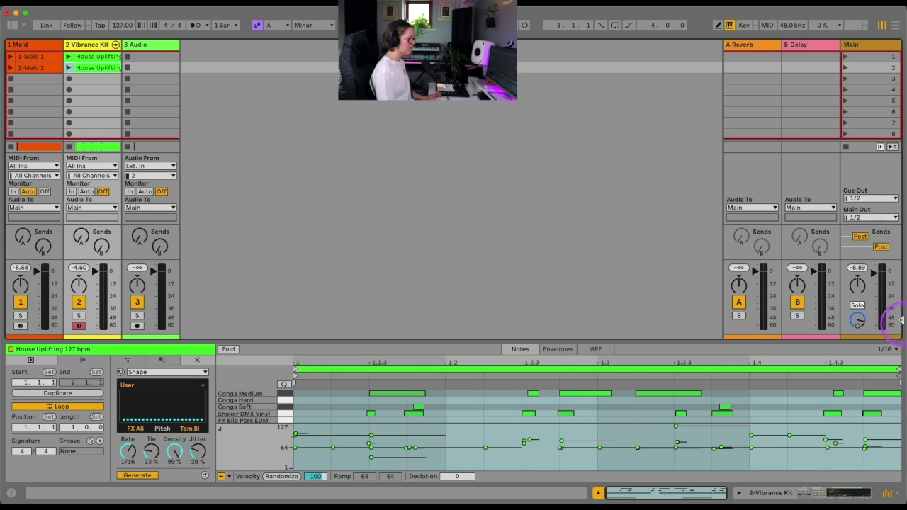
- Switch to Arrangement View, look over the mixer's display options, and play the arrangement
key(Tab)
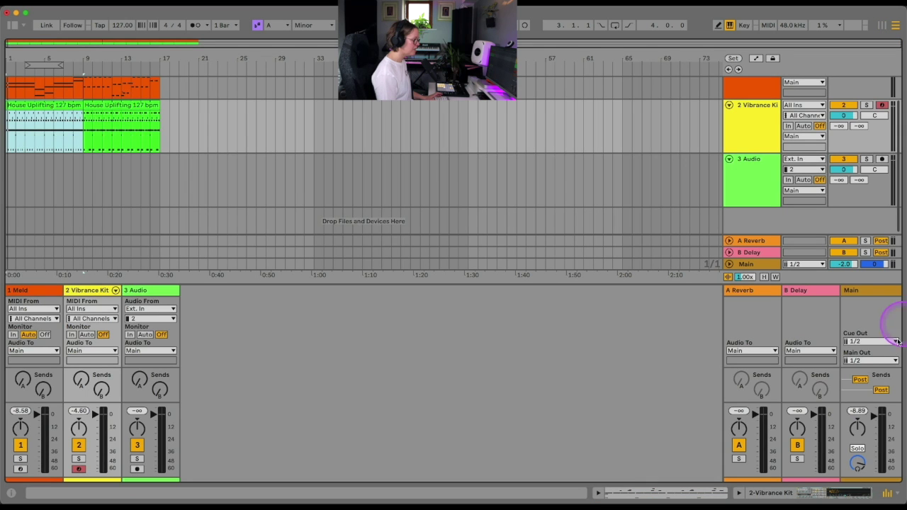
click(897, 495)
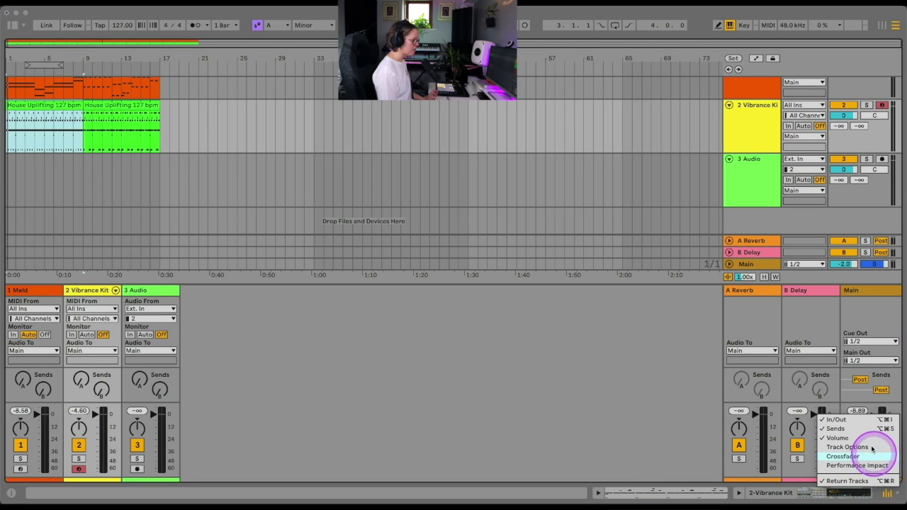
click(894, 501)
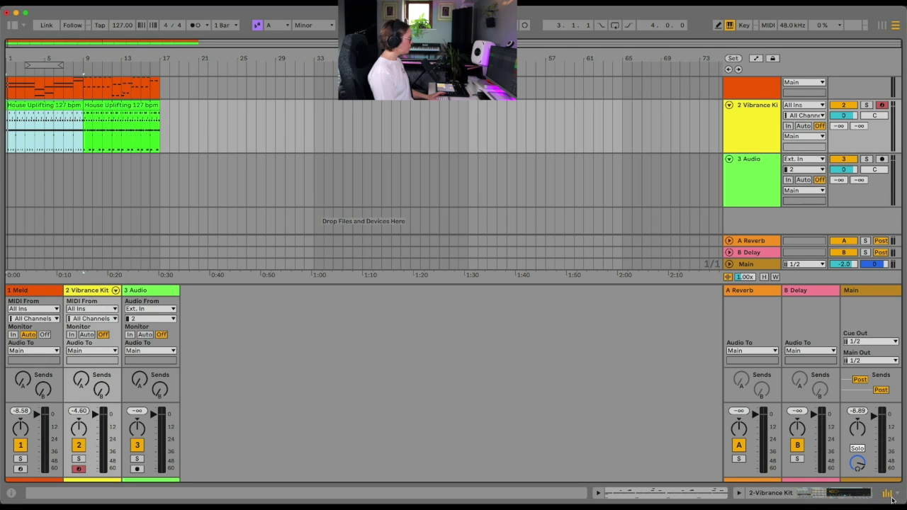
scroll(35, 161, up, 1)
key(space)
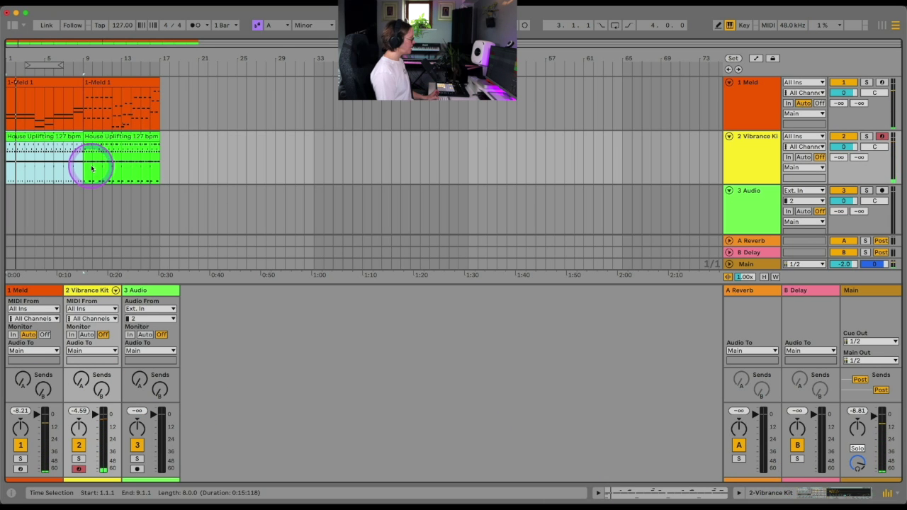
- Show the Vibrance Kit's devices below the mixer and set DrBuss Drive to 50, DrBuss Trnsnt to 85 and Low Gain to 0.50 dB
click(777, 493)
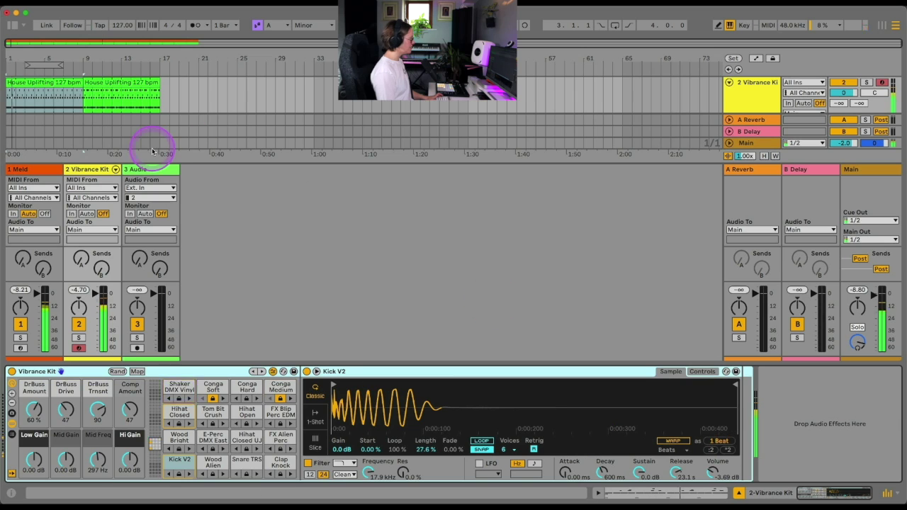
drag(66, 412, 98, 413)
click(98, 409)
drag(34, 457, 33, 454)
click(423, 259)
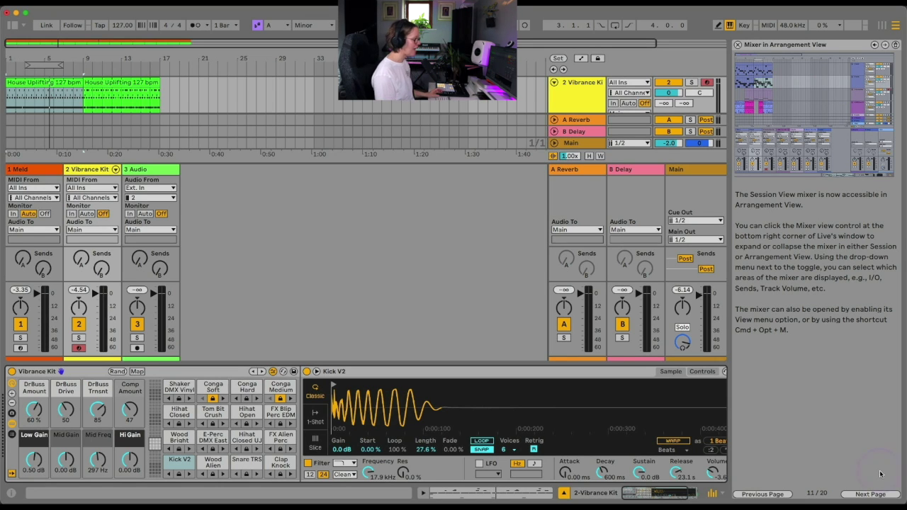
- Advance the lesson to the Pitch and Times Utilities page and read through its pitch and time tools
click(869, 493)
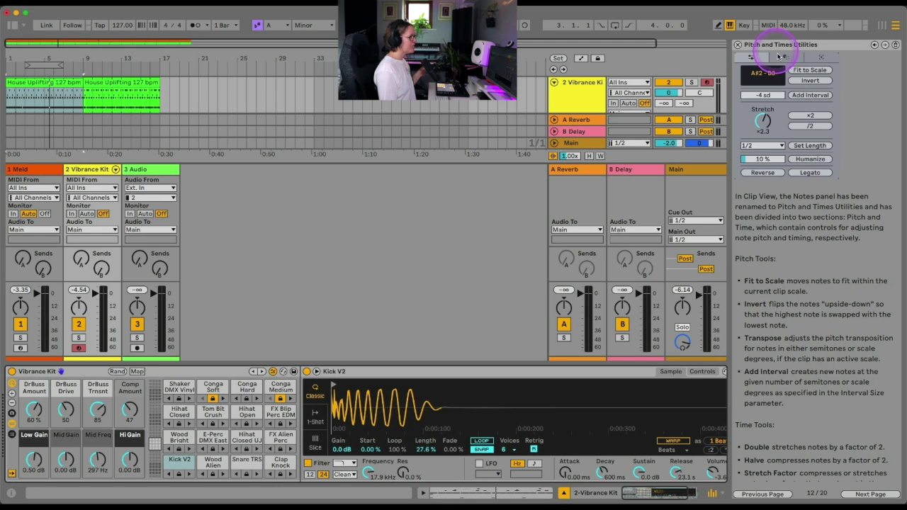
scroll(824, 354, down, 5)
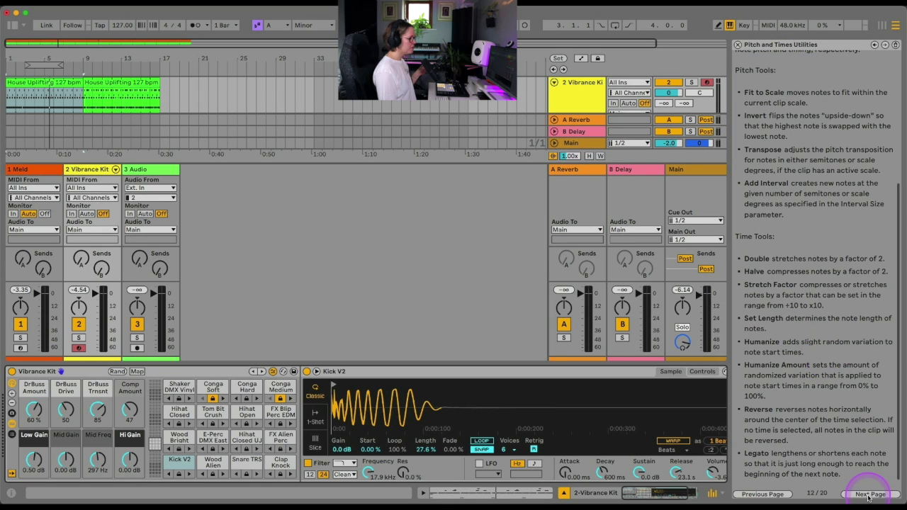
click(762, 494)
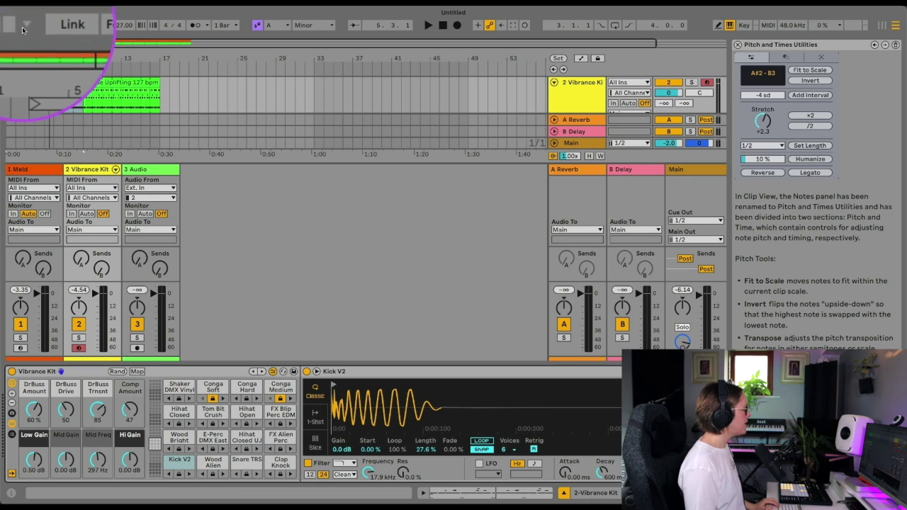
- Open the first House Uplifting clip in the arrangement and show its Pitch and Time Utilities
double_click(62, 83)
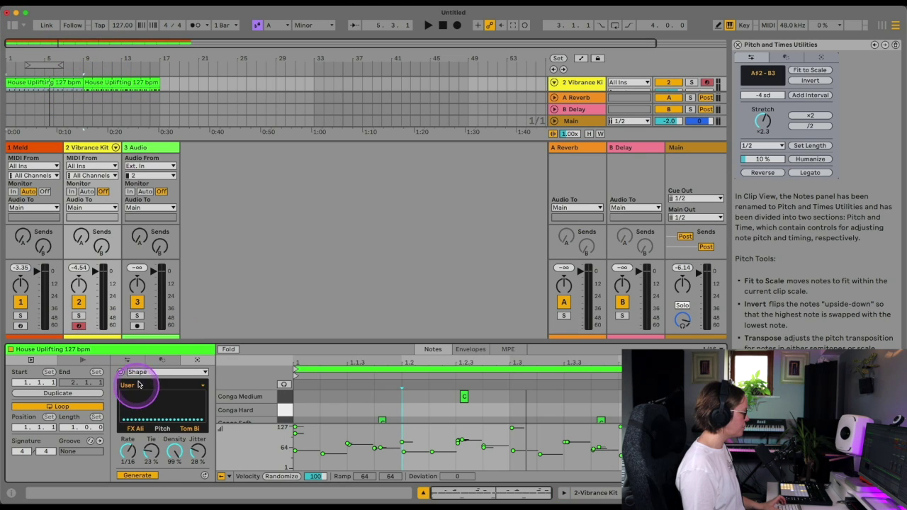
click(158, 361)
click(127, 360)
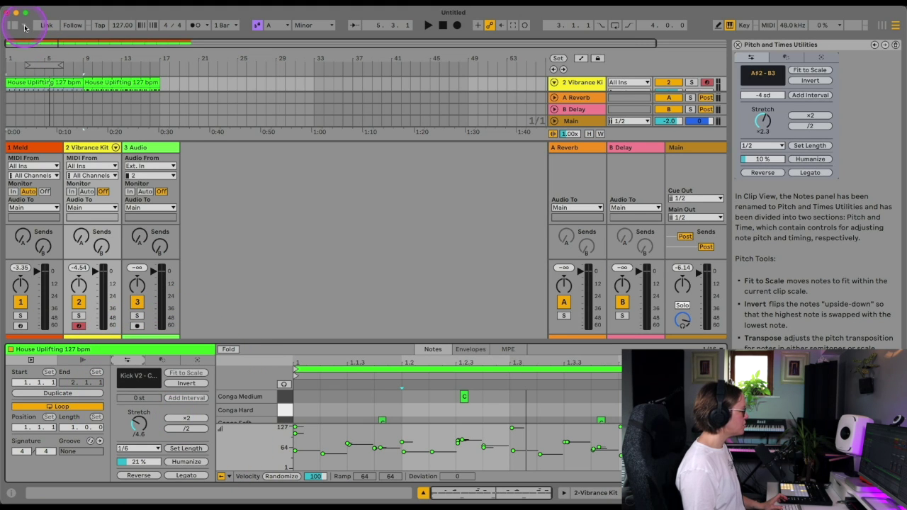
- Show the Groove Pool and Tuning sections below the browser, and collapse the Groove Pool to leave only Tuning
click(25, 27)
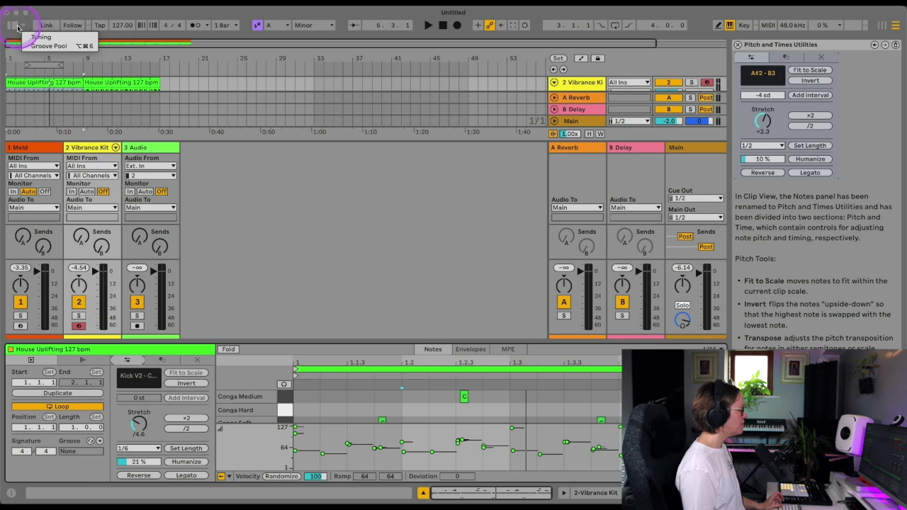
click(46, 45)
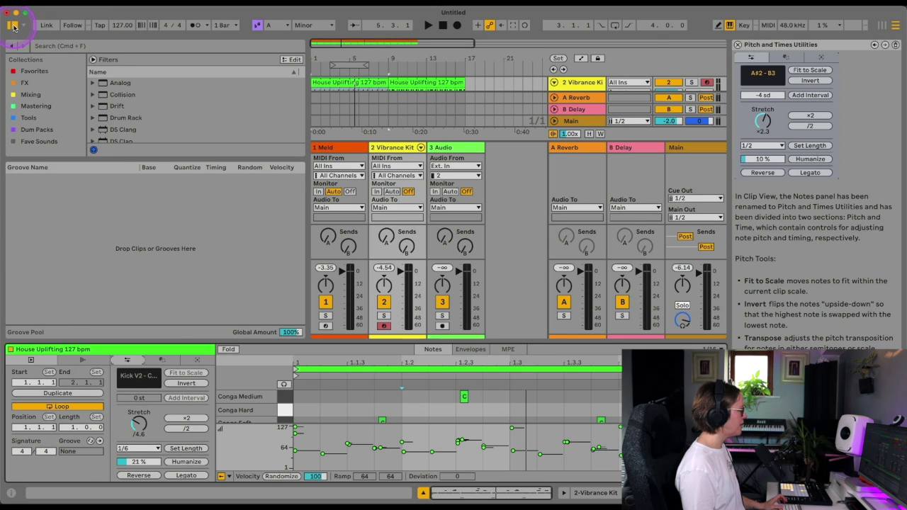
click(14, 27)
click(24, 27)
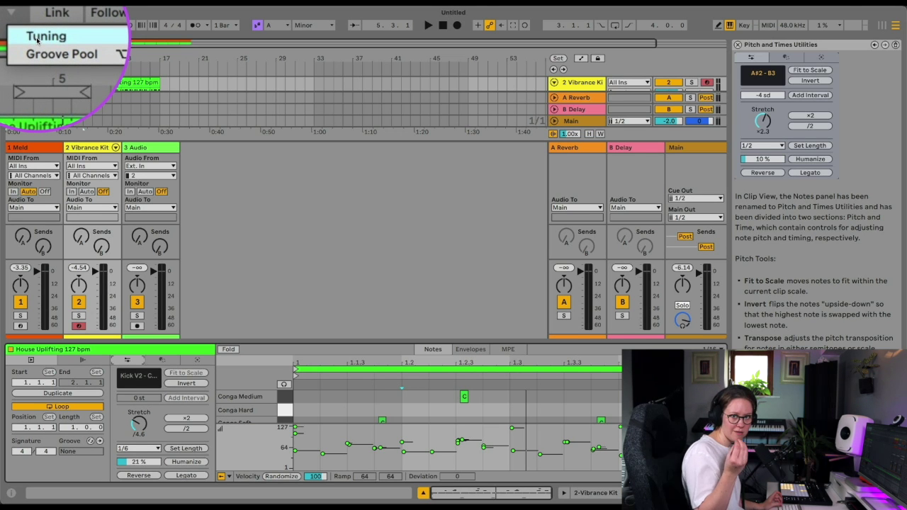
click(36, 39)
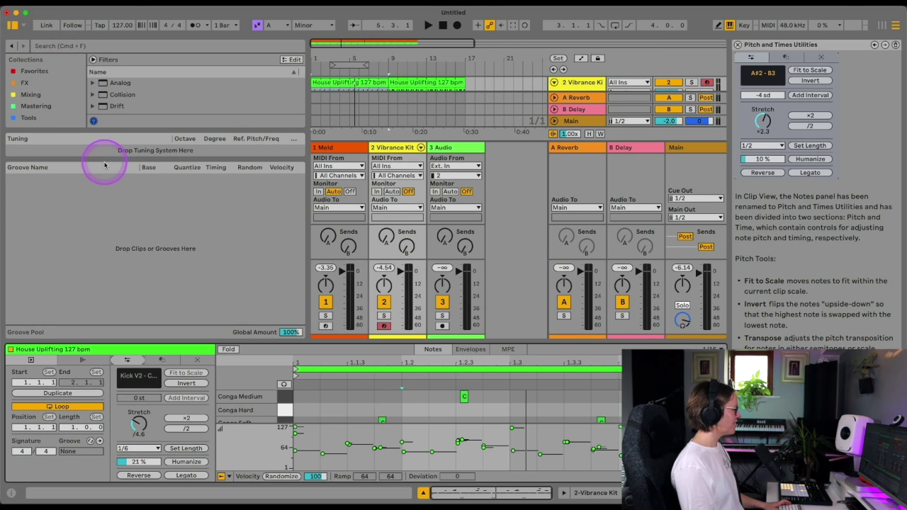
click(30, 164)
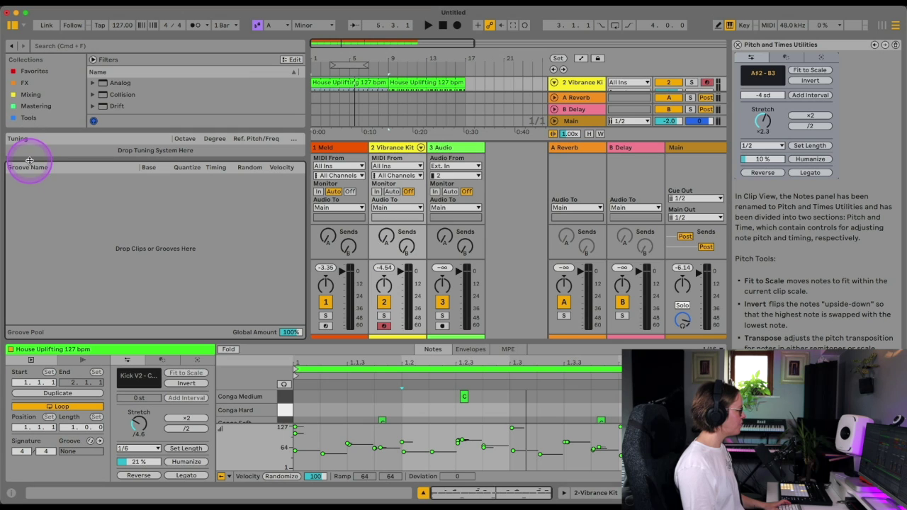
click(18, 140)
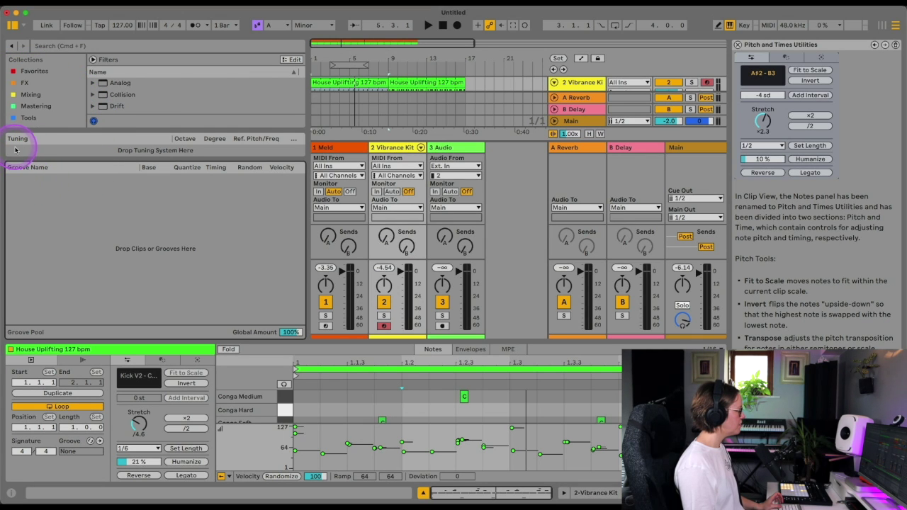
drag(37, 158, 66, 355)
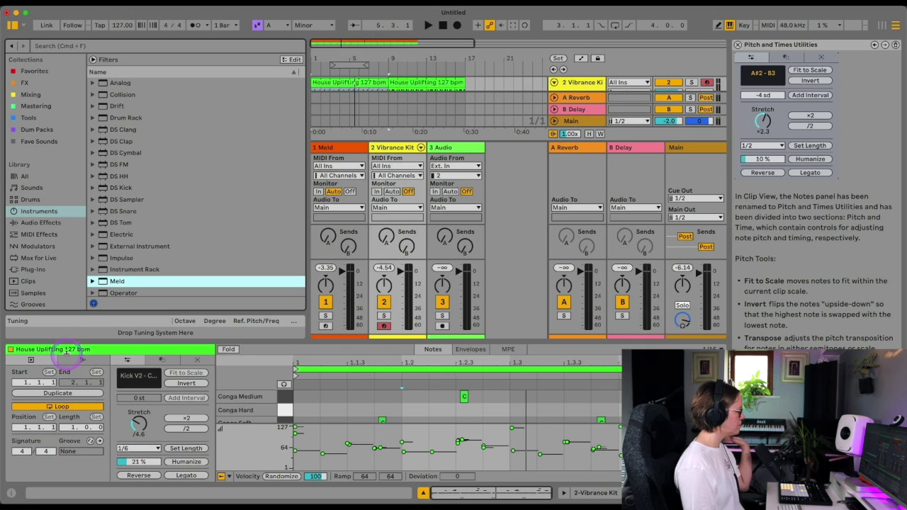
- Open the browser's Tunings category and look through the available tuning systems
scroll(32, 239, down, 6)
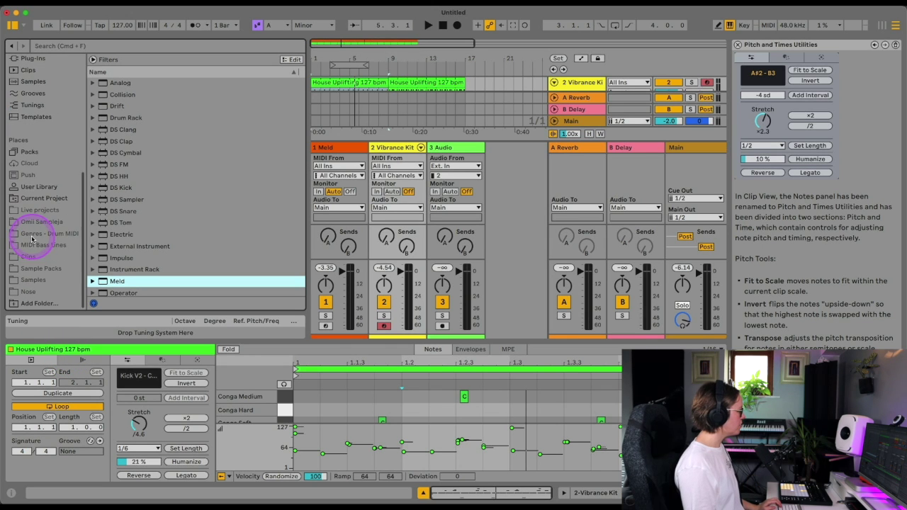
scroll(32, 239, up, 2)
click(32, 145)
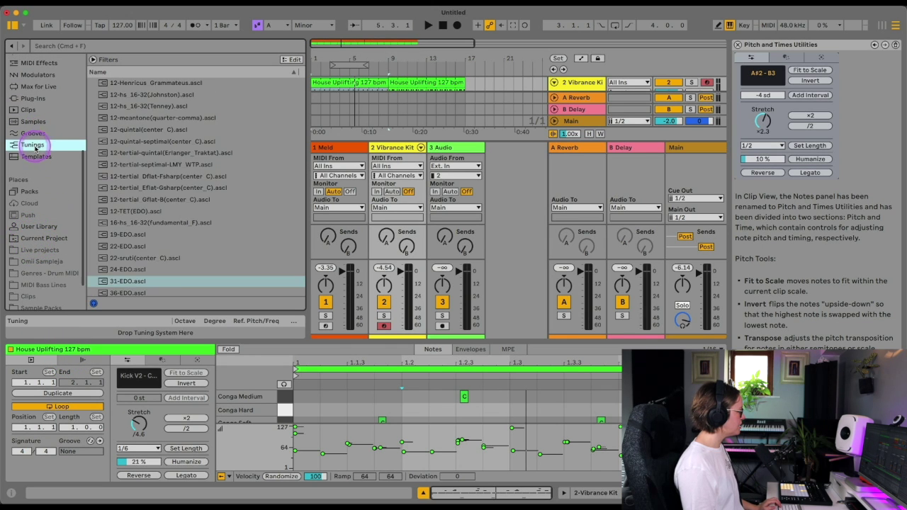
scroll(132, 228, down, 3)
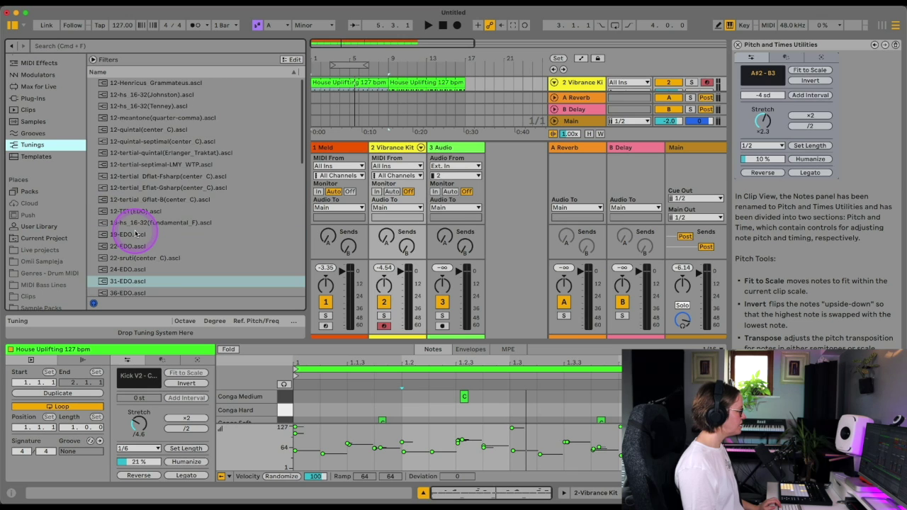
scroll(136, 233, down, 10)
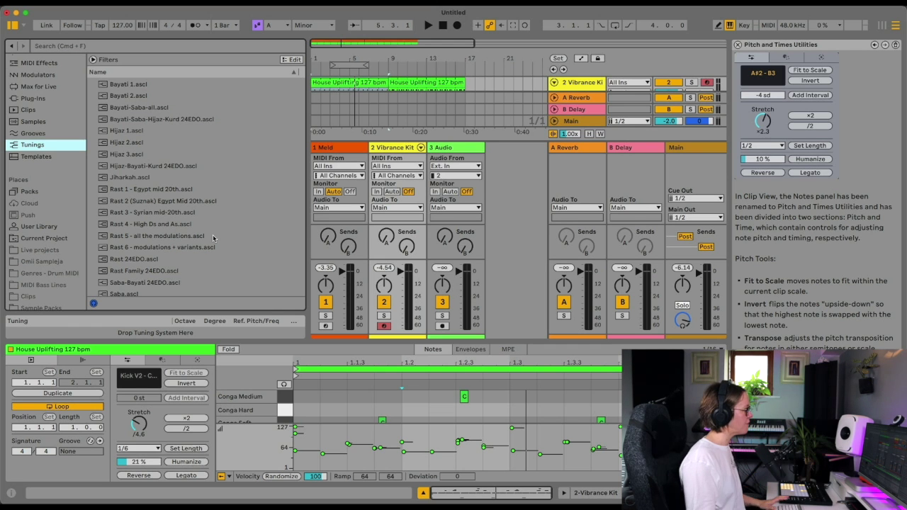
scroll(213, 238, up, 10)
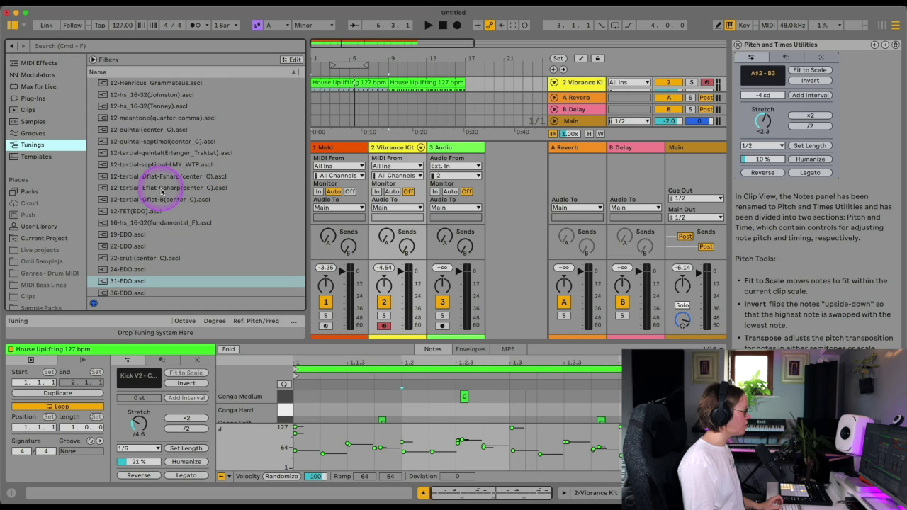
scroll(183, 234, down, 10)
scroll(187, 240, up, 10)
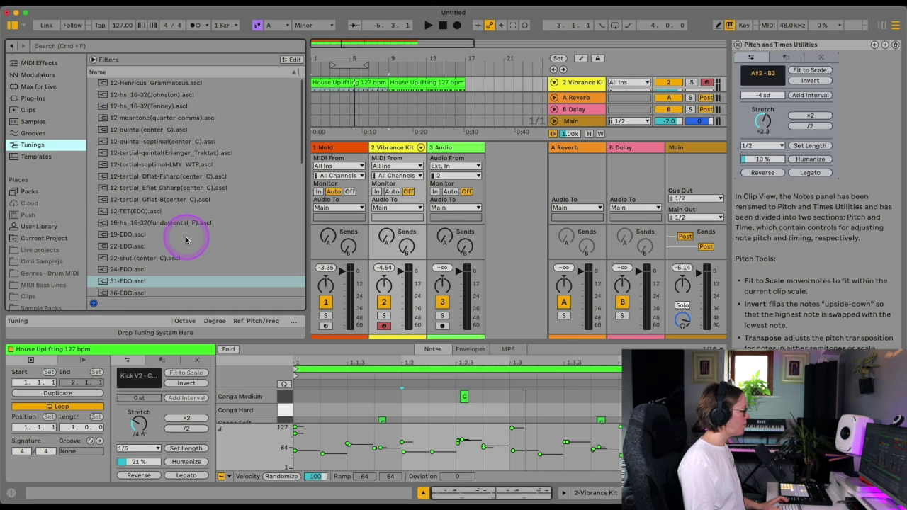
- Load the 19-EDO.ascl tuning system into the Tuning section, and hide the mixer and the clip view
click(123, 236)
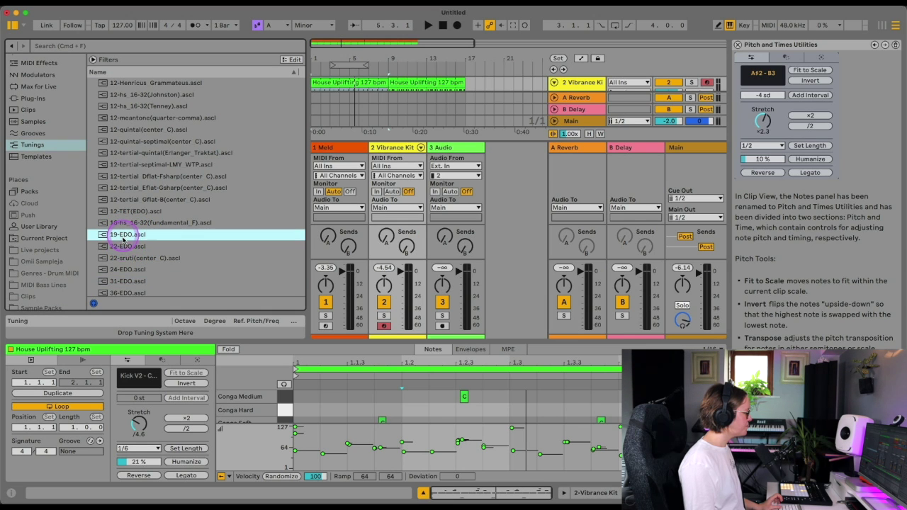
drag(99, 320, 92, 330)
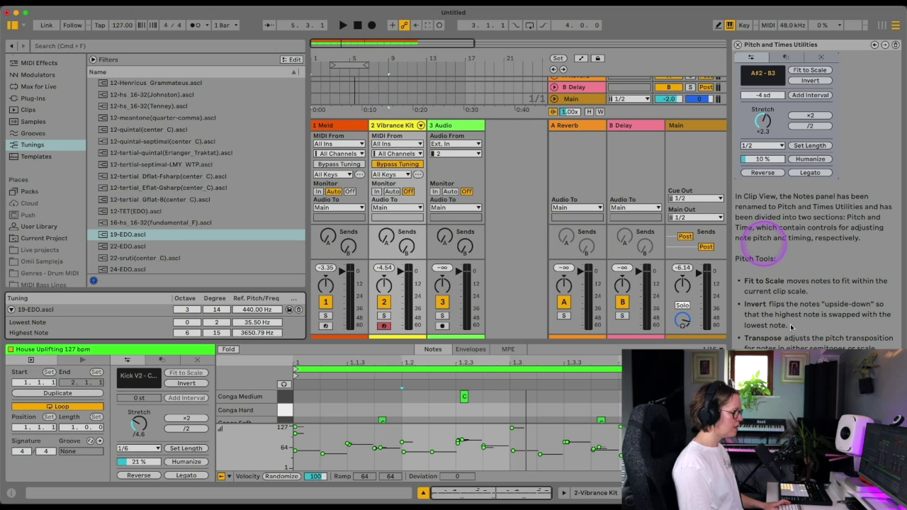
key(Tab)
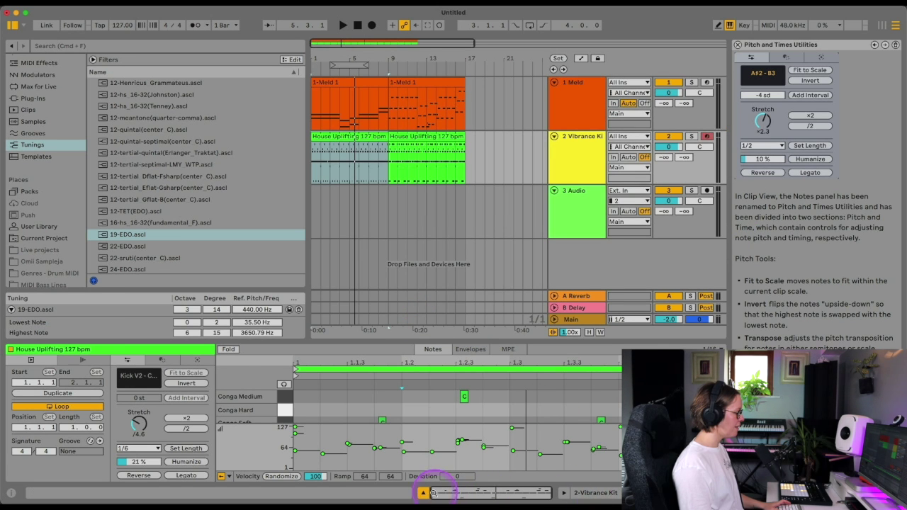
click(424, 493)
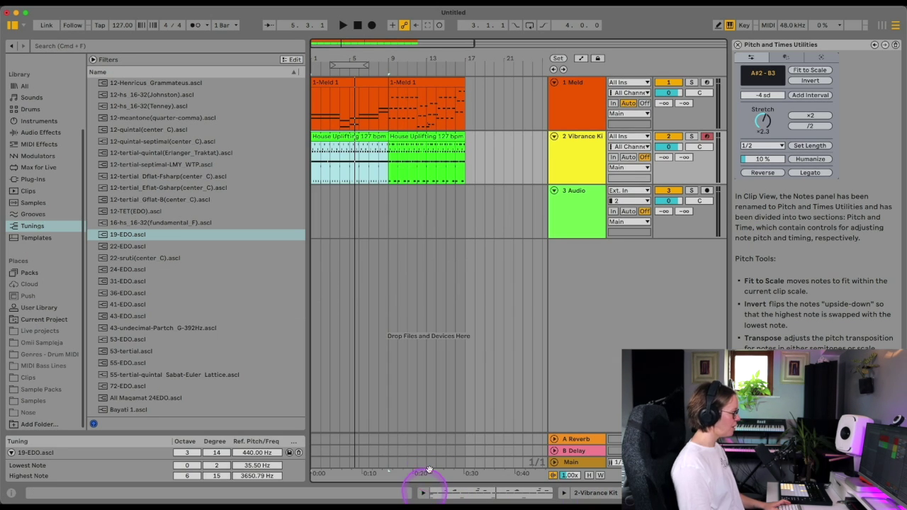
- Reopen the first House Uplifting clip, check its bank and program settings, and return to its main clip settings
double_click(341, 142)
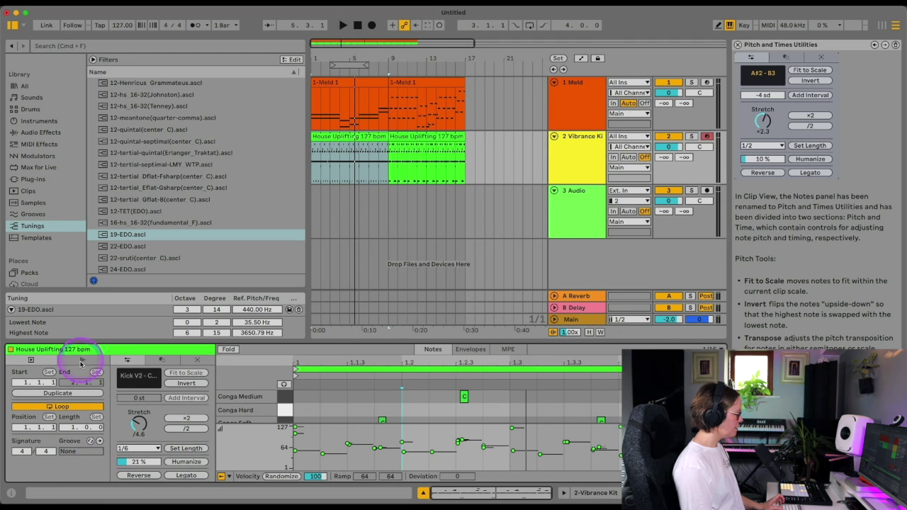
click(44, 352)
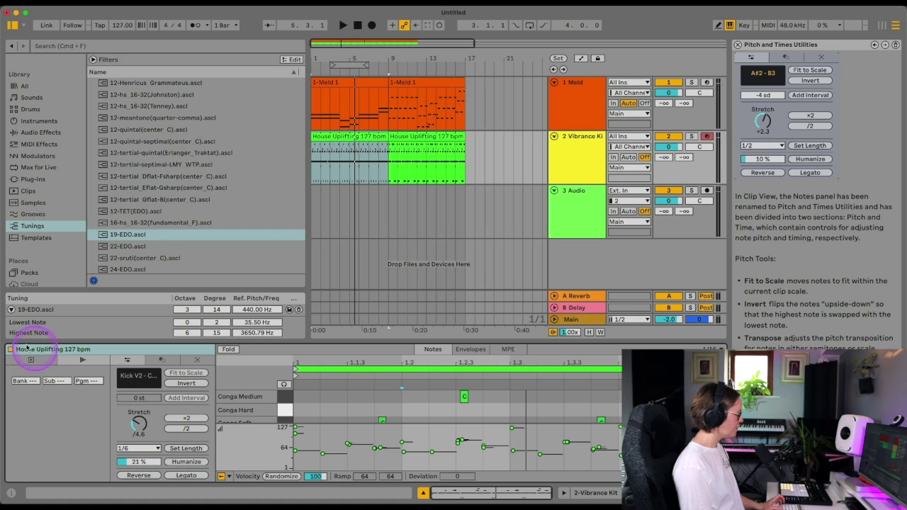
click(30, 359)
click(379, 228)
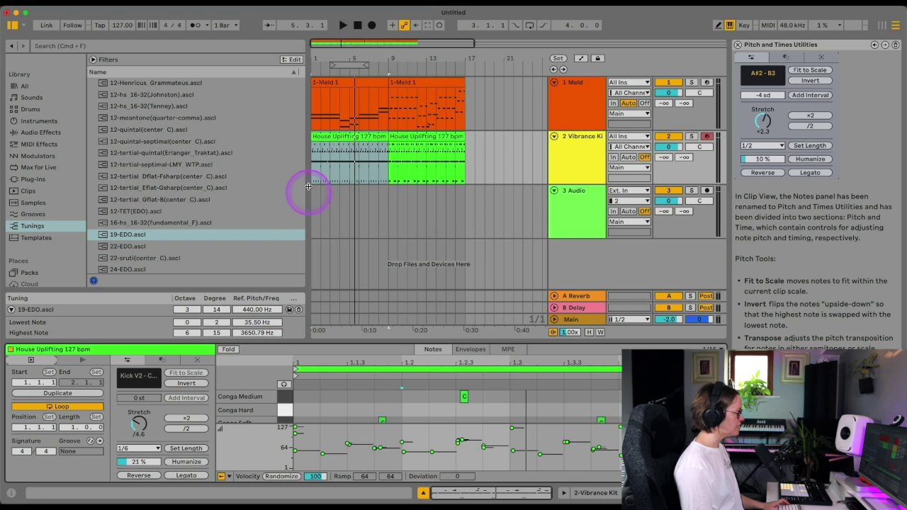
- Audition the arrangement in 19-EDO, replace the tuning with 12-Henricus Grammateus.ascl, and play it again
key(space)
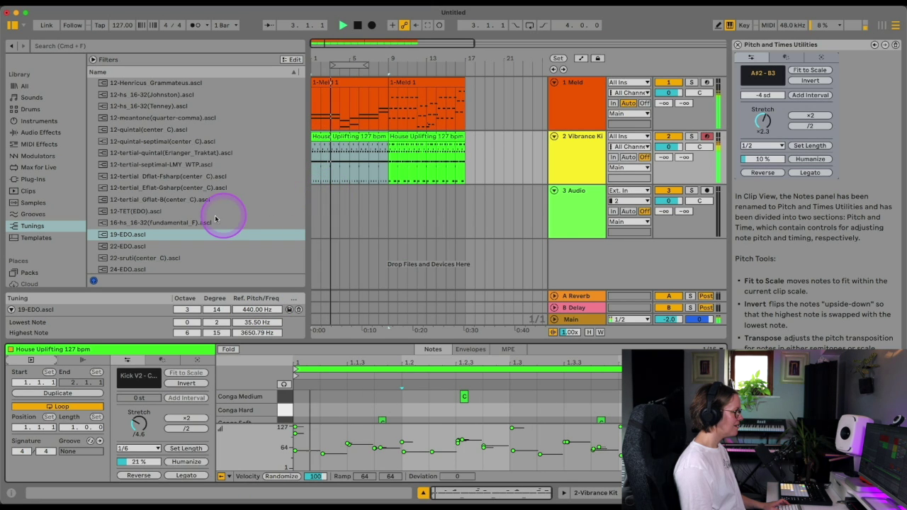
key(space)
drag(128, 82, 103, 310)
key(space)
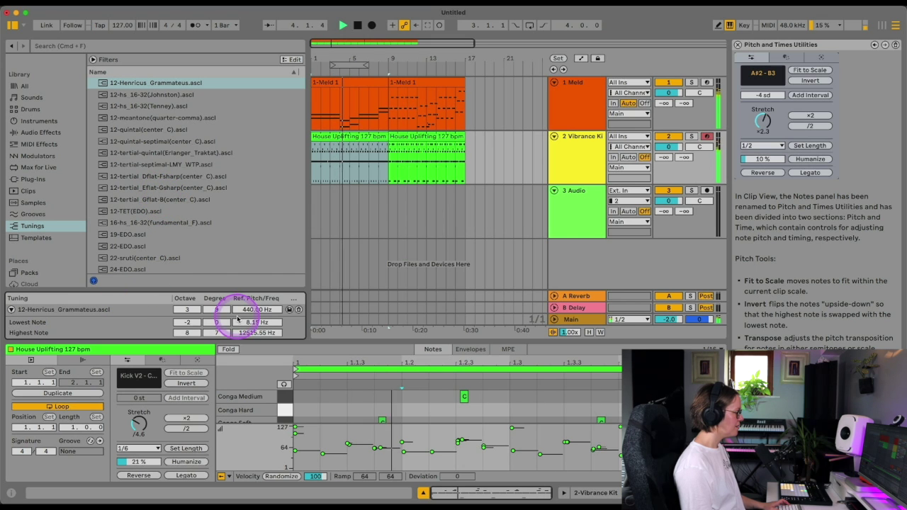
- Set the tuning's Lowest Note degree to 2 while the arrangement plays
drag(216, 322, 216, 319)
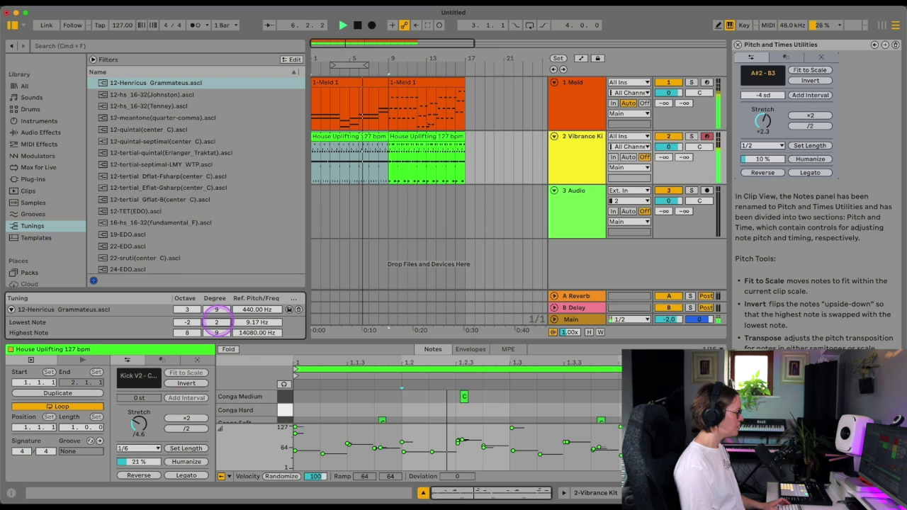
drag(216, 323, 216, 319)
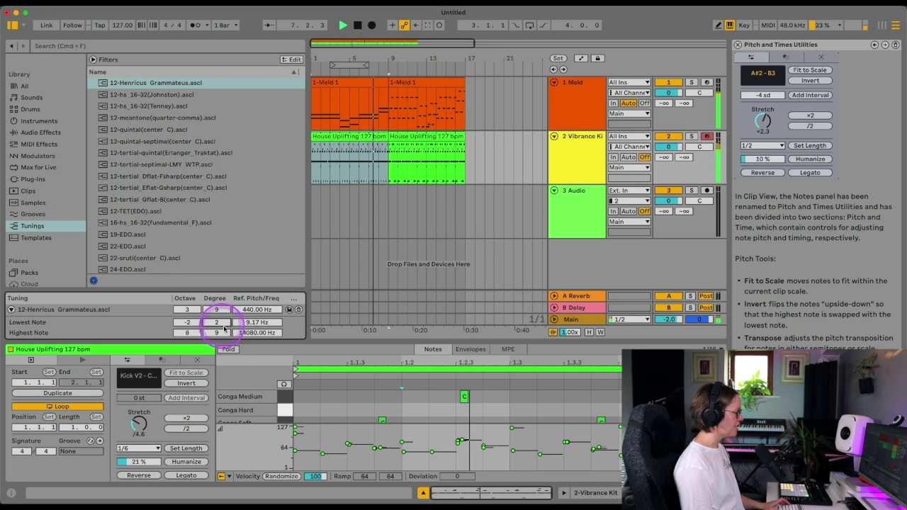
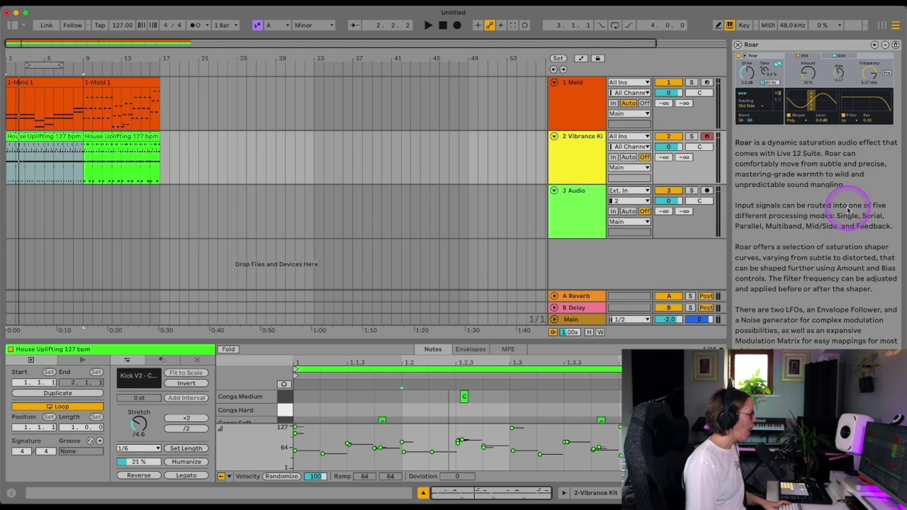
- Solo the 1 Meld track
click(587, 117)
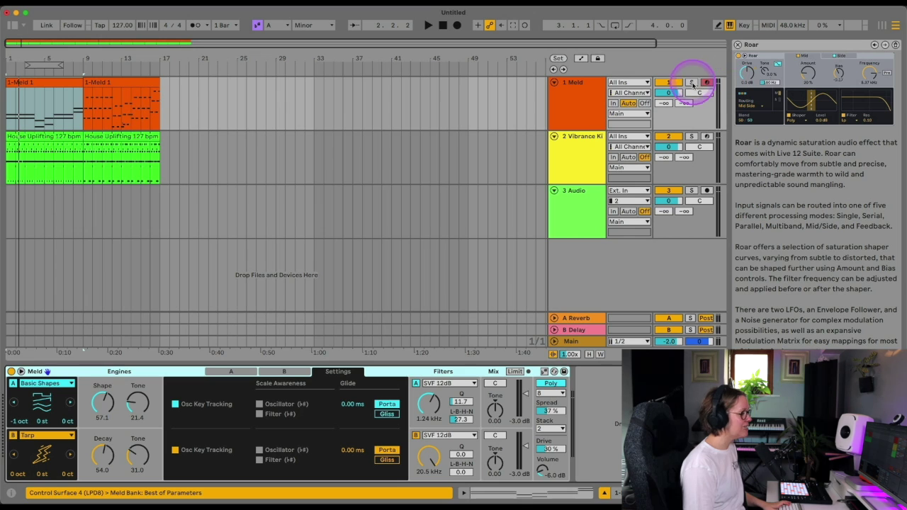
click(691, 83)
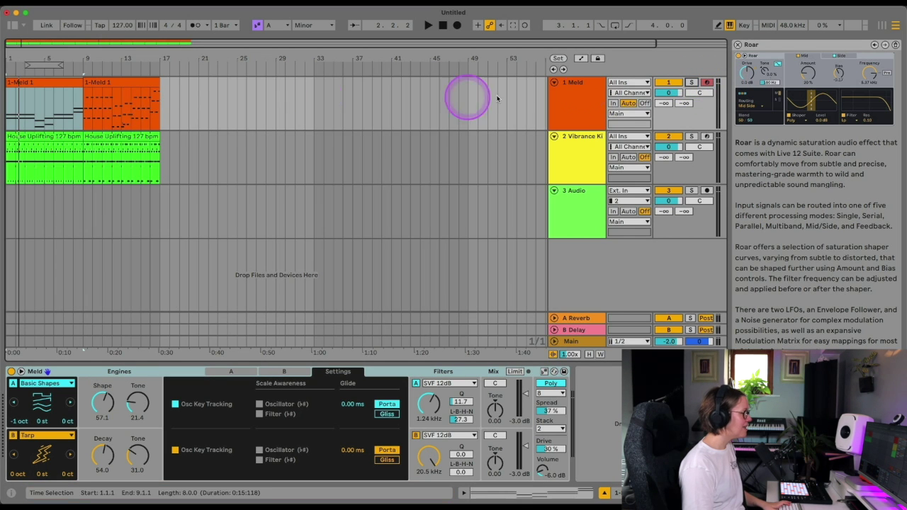
click(691, 83)
- Show the browser and load the Roar audio effect onto the Meld track
click(3, 23)
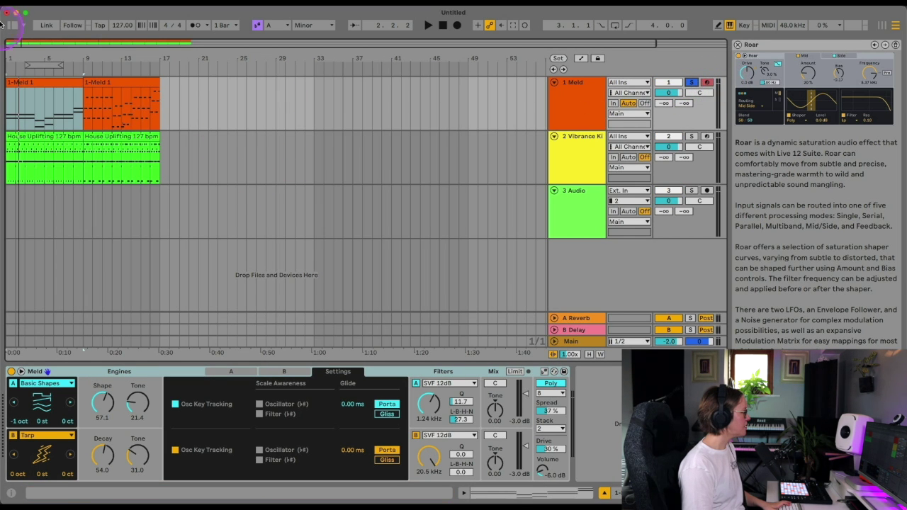
click(13, 26)
click(40, 133)
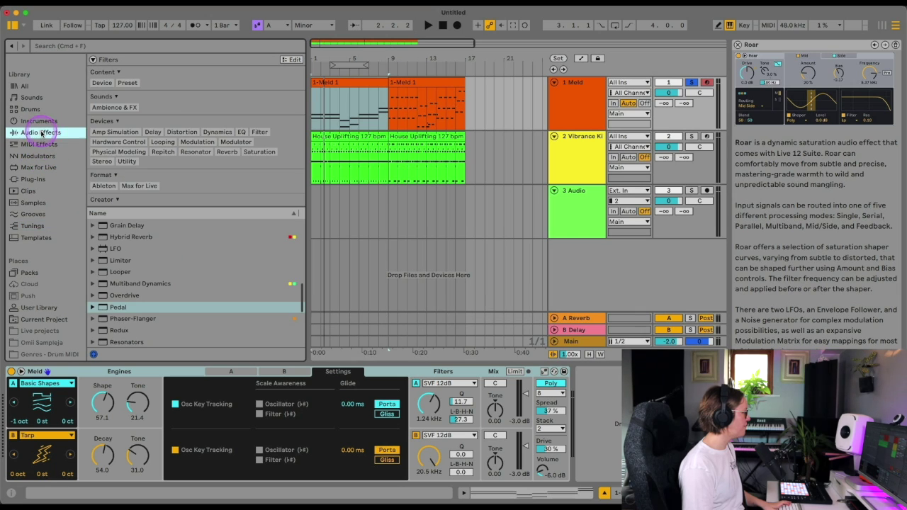
click(93, 60)
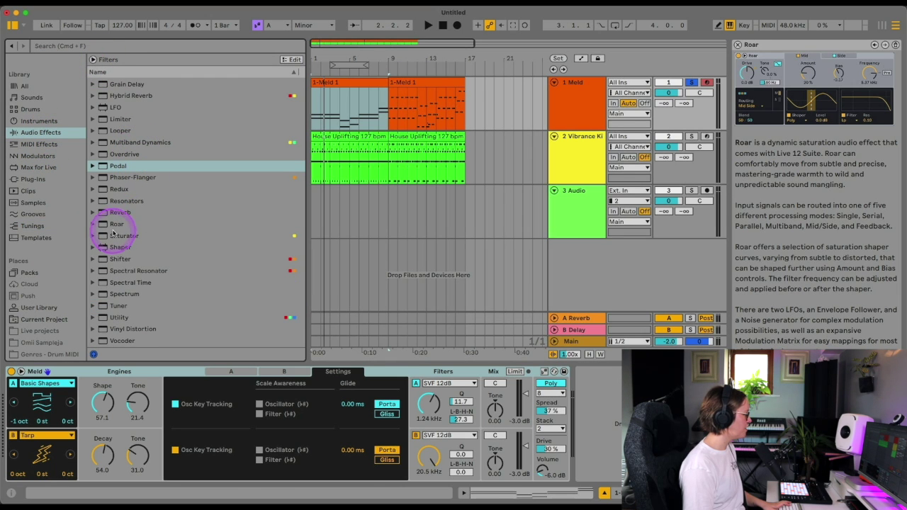
double_click(113, 225)
- Hide the browser and the Help View to make room for the Meld and Roar devices
click(12, 45)
click(237, 252)
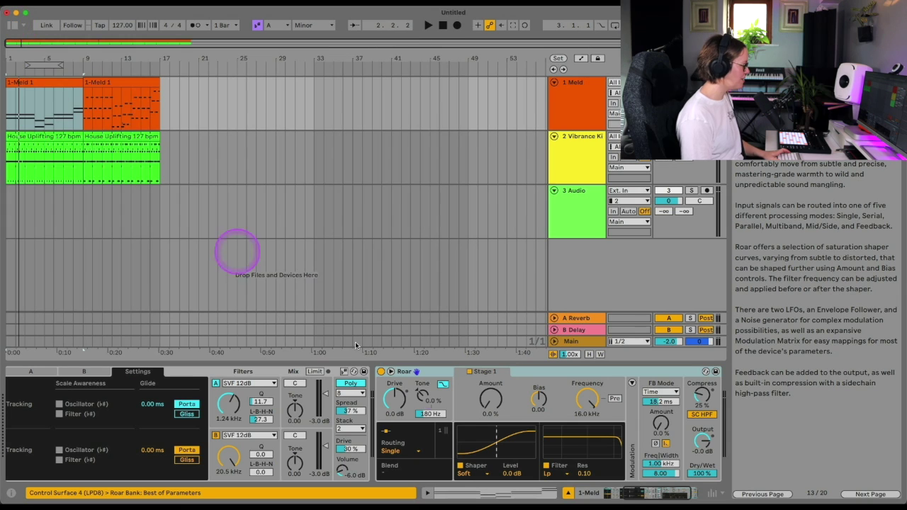
click(470, 418)
click(889, 383)
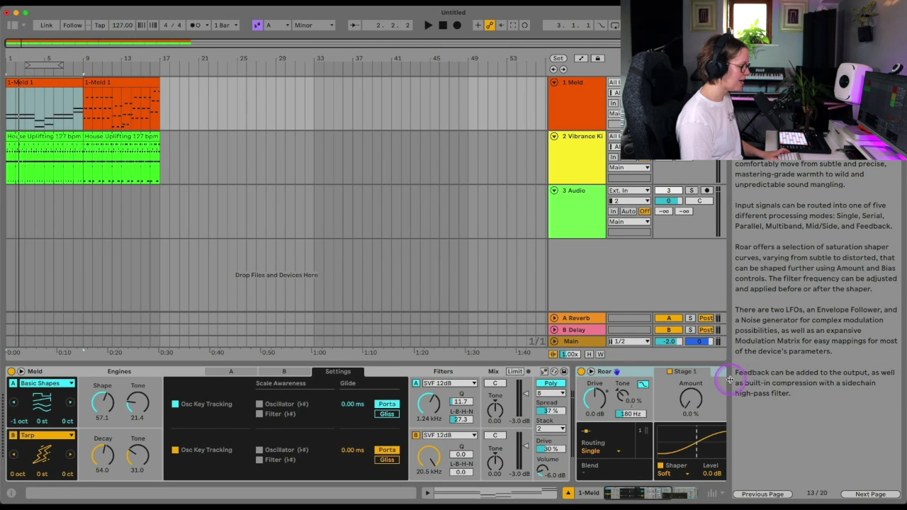
drag(729, 382, 842, 390)
scroll(610, 448, right, 2)
scroll(610, 449, left, 3)
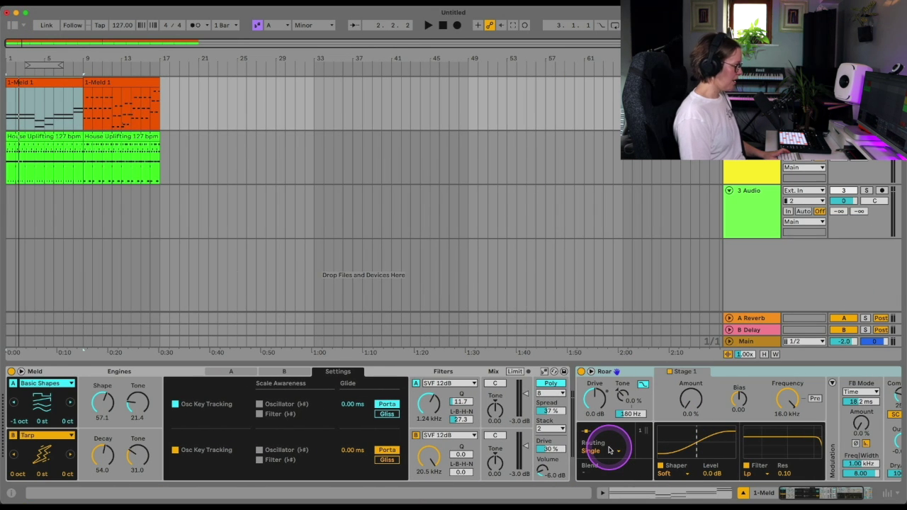
- Audition the soloed Meld track through Roar's default settings
key(space)
key(space)
key(space)
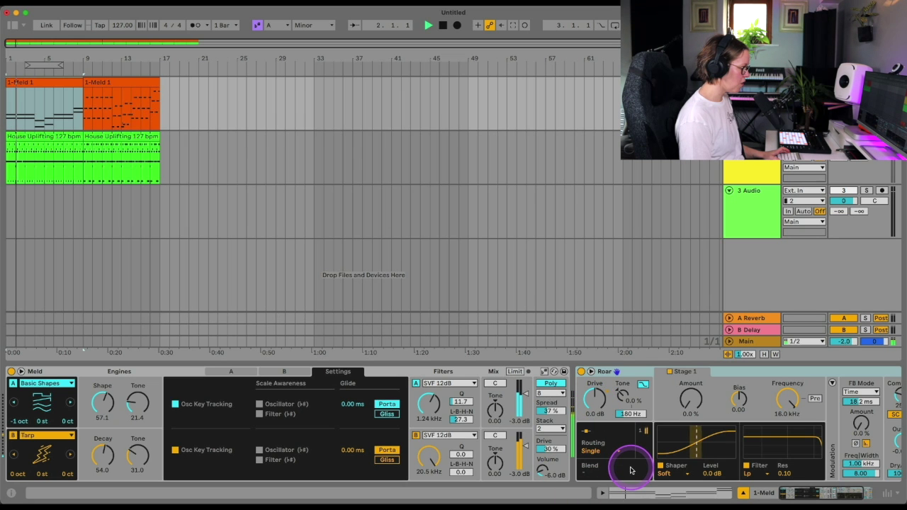
key(space)
key(space)
- Set Roar's Output to -16 dB and its Drive to 16 dB, auditioning the Meld track
drag(594, 398, 594, 405)
key(space)
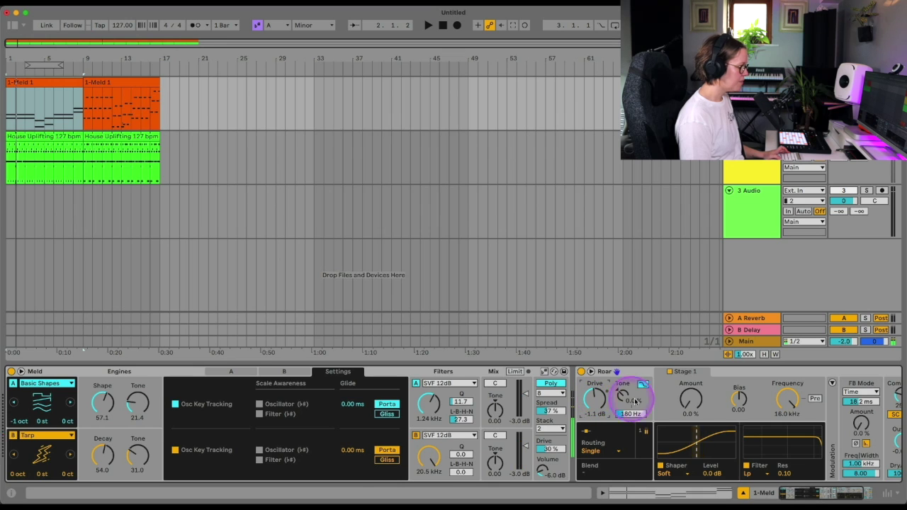
scroll(623, 396, right, 3)
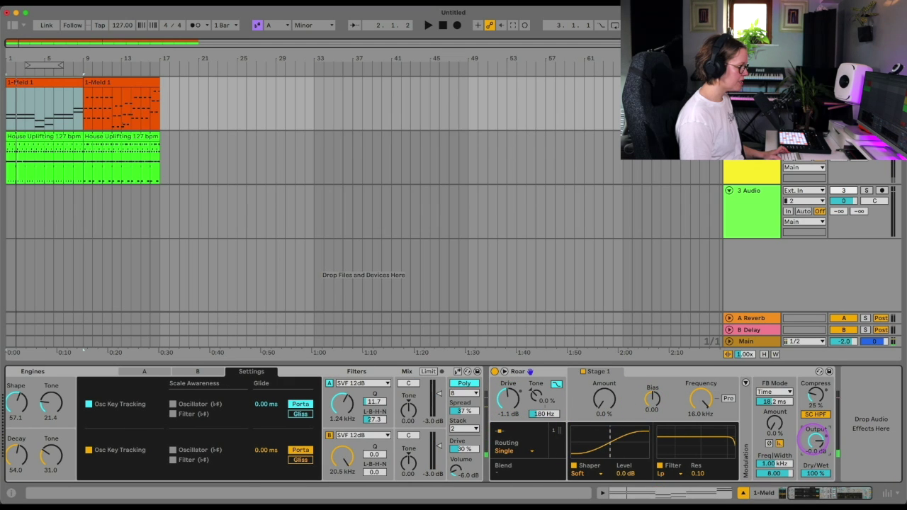
key(space)
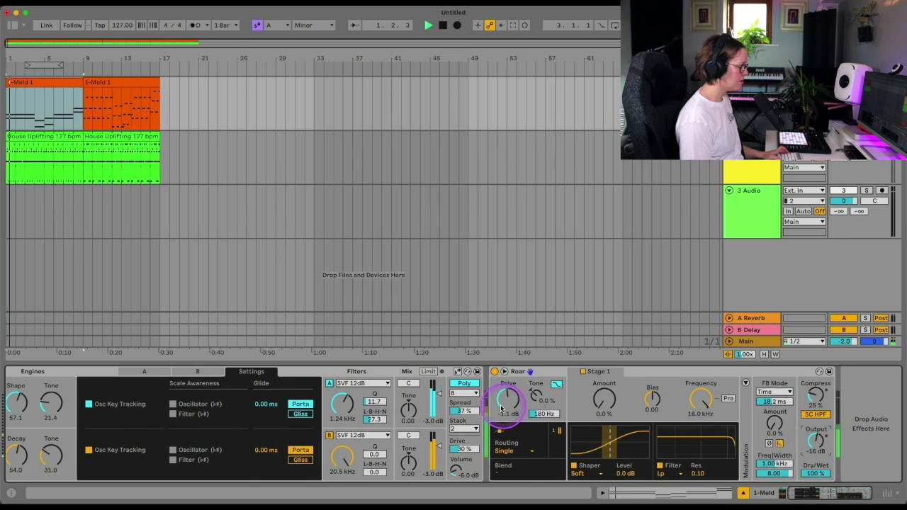
mouse_move(506, 401)
mouse_down()
mouse_move(506, 390)
mouse_move(505, 398)
mouse_up()
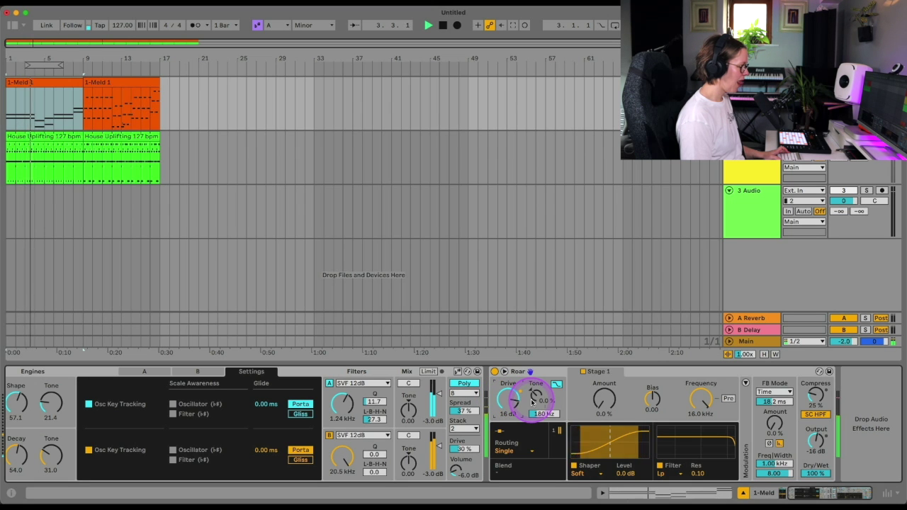
key(space)
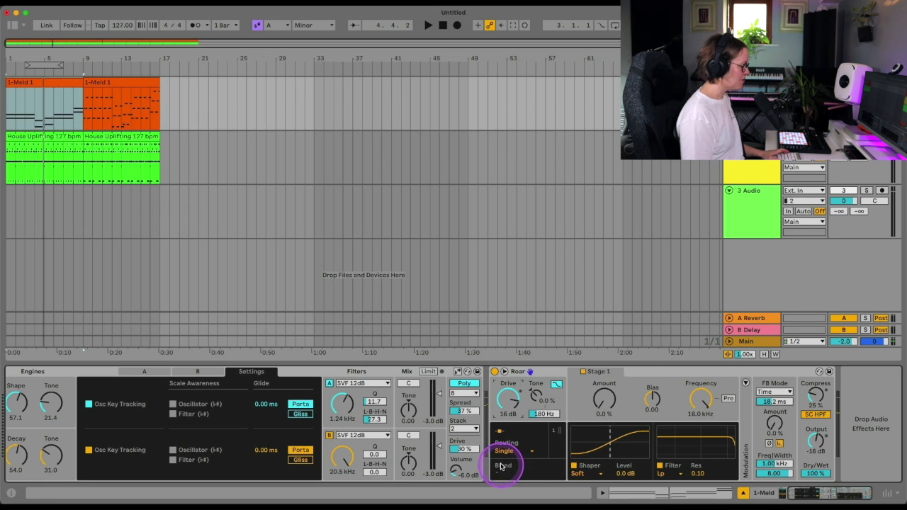
- Review Roar's routing modes and set its Tone to 33 % while the Meld track plays
click(505, 453)
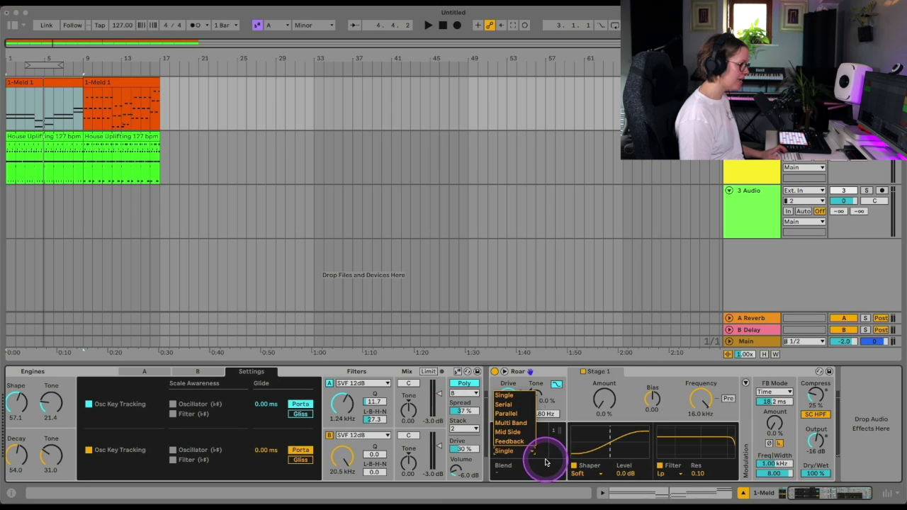
click(542, 456)
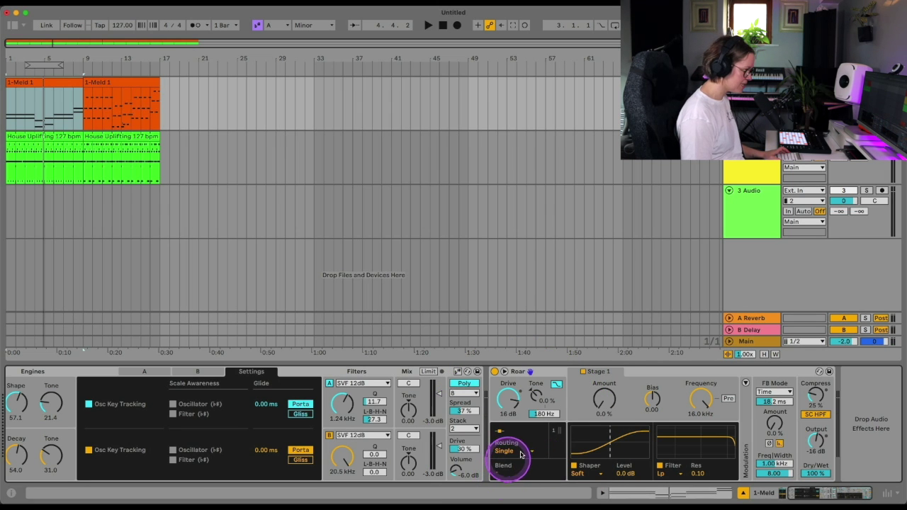
key(space)
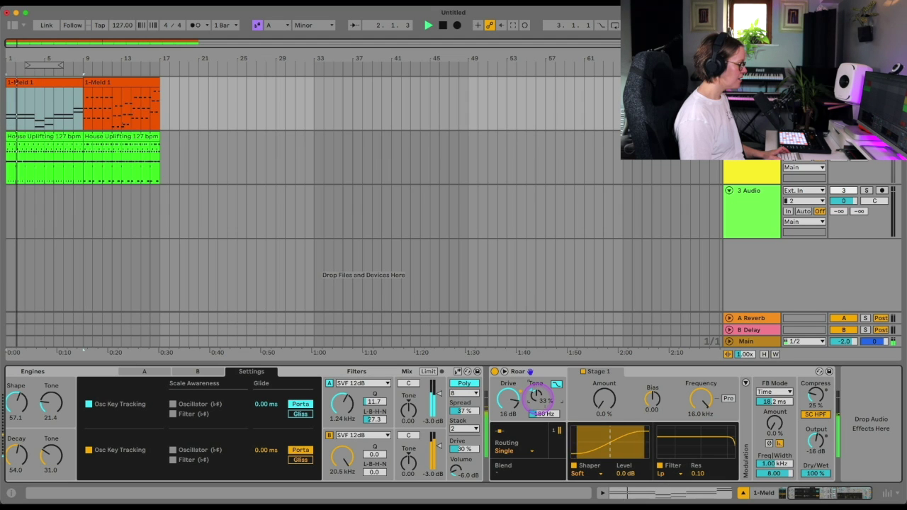
key(space)
- Try Roar's Mid Side routing and audition it
click(504, 451)
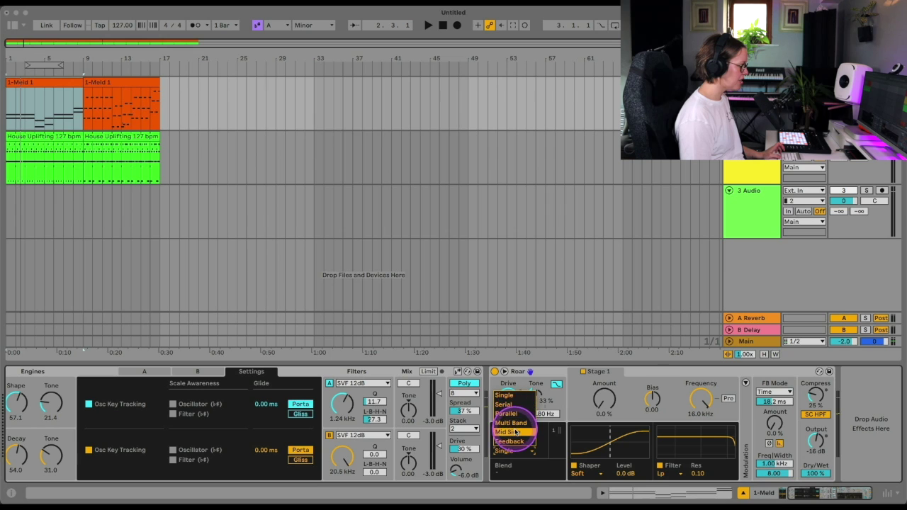
click(508, 432)
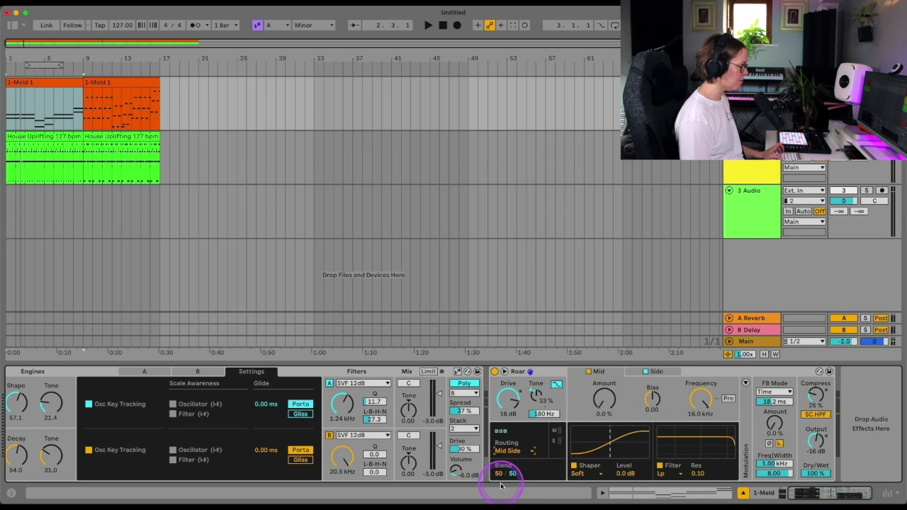
key(space)
- Switch Roar's routing to Multi Band and audition the Meld track
click(507, 451)
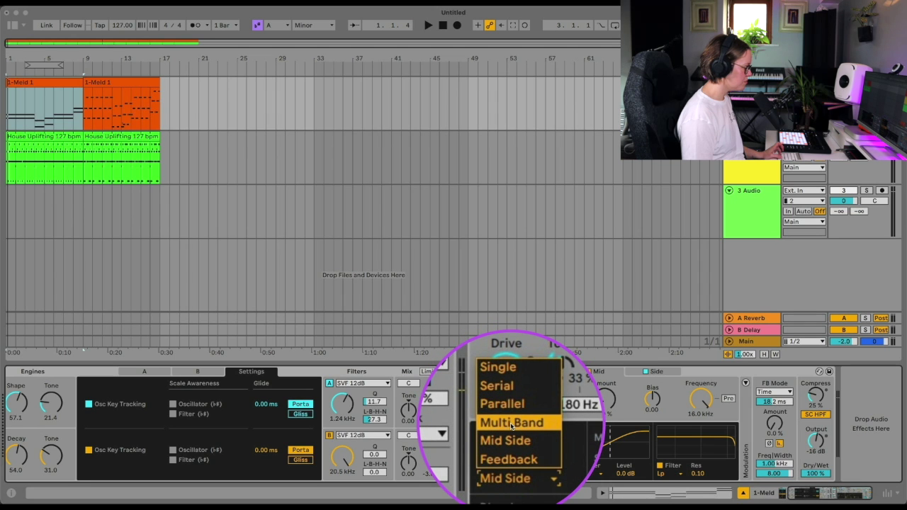
click(511, 423)
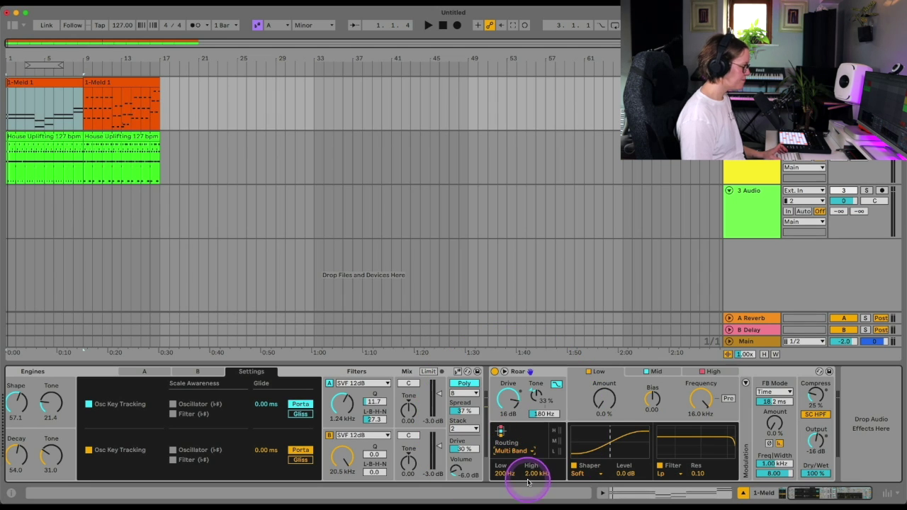
key(space)
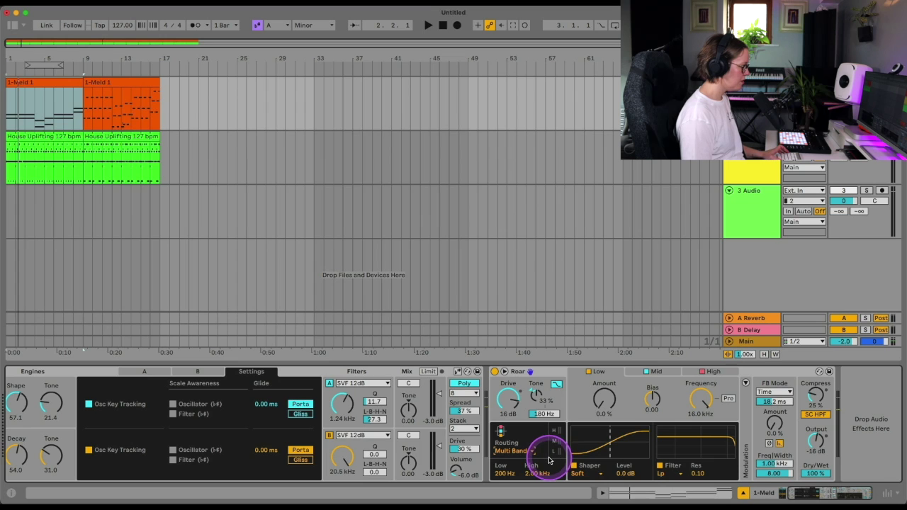
key(space)
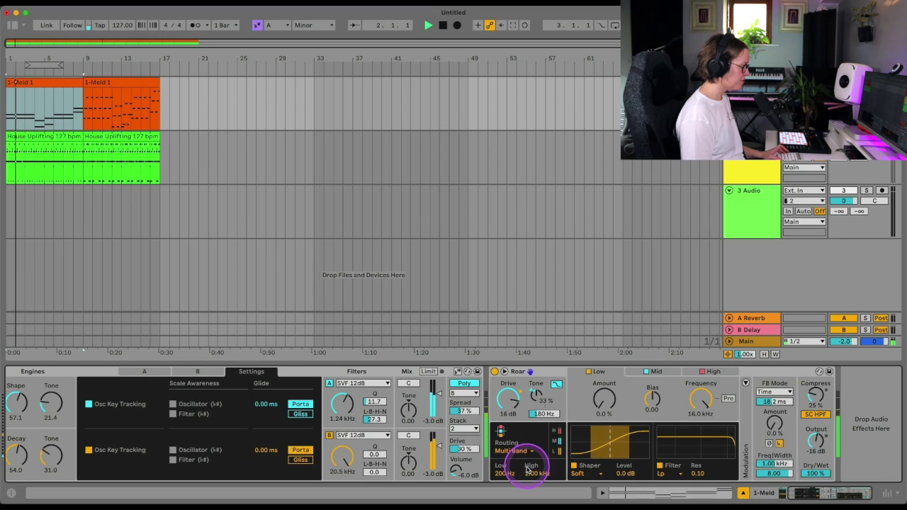
- Try out Roar's Low crossover frequency during playback and return it to 200 Hz
click(503, 473)
drag(503, 473, 503, 473)
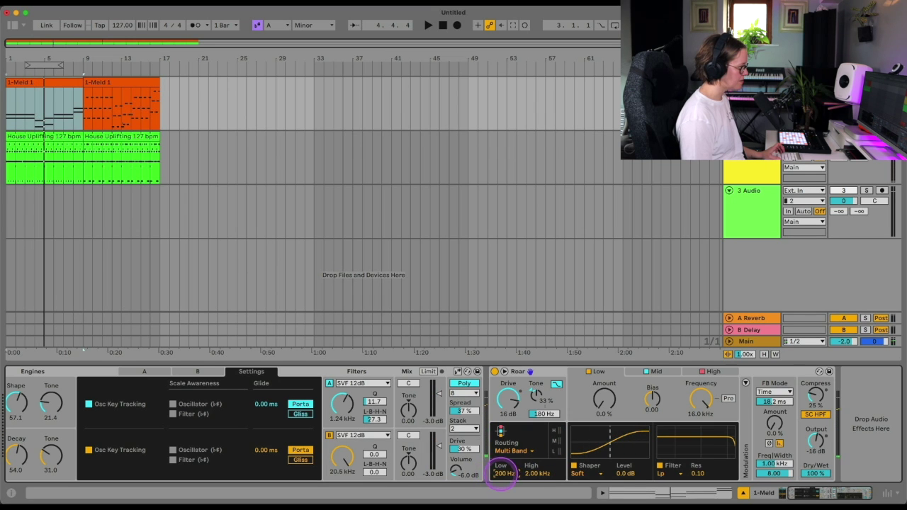
key(space)
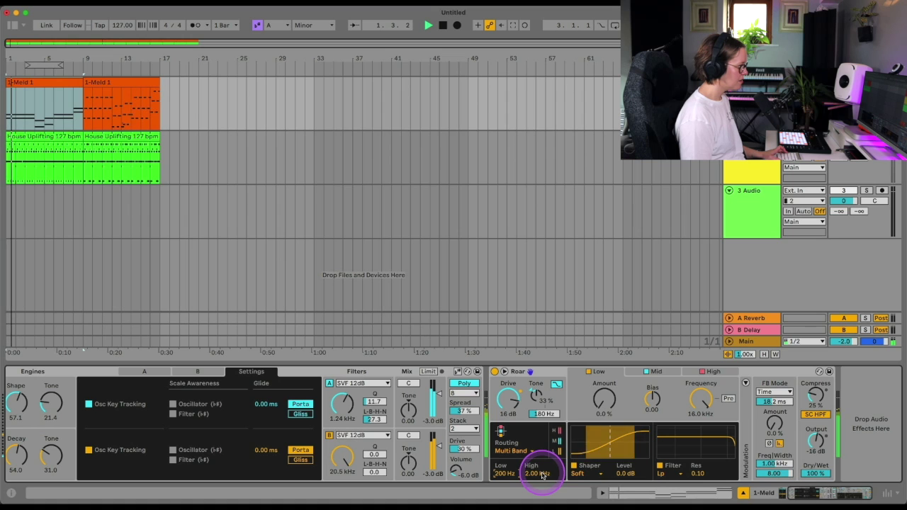
- Change the Low band's shaper to Tube Preamp and set its Amount to 39 %, auditioning the sound
click(611, 408)
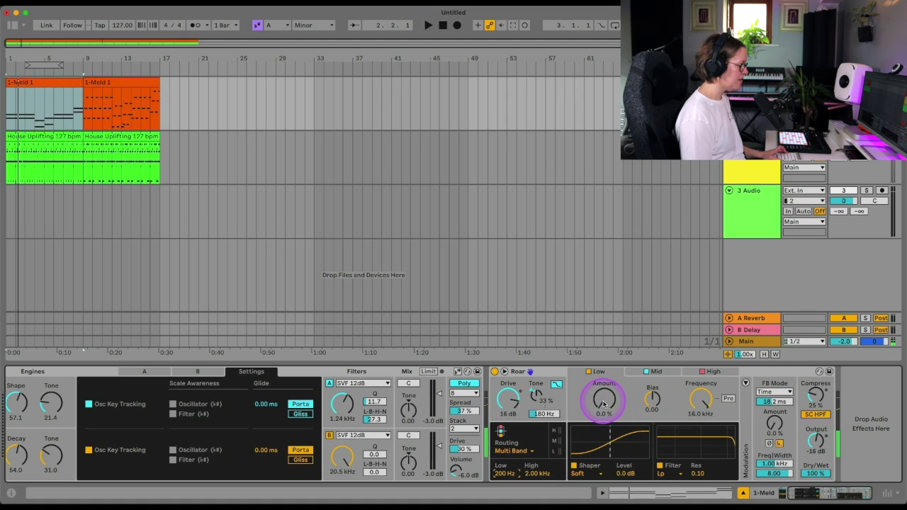
key(space)
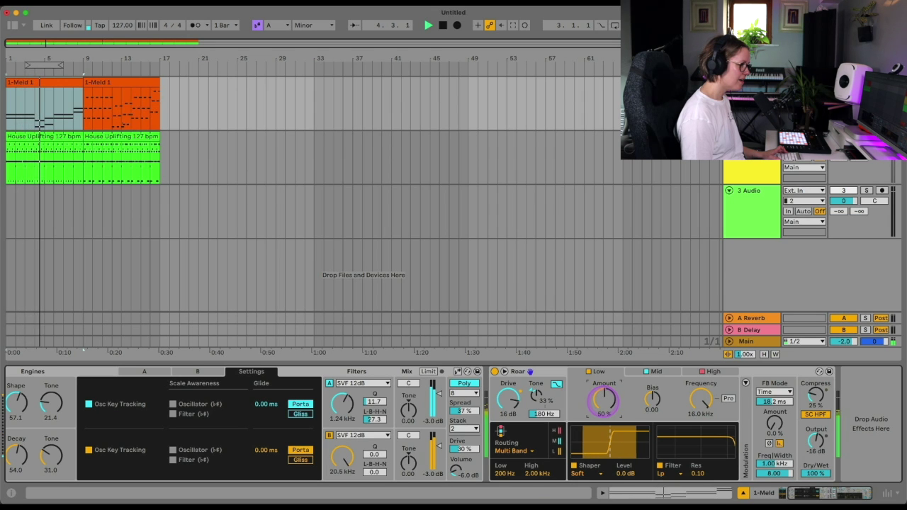
click(594, 476)
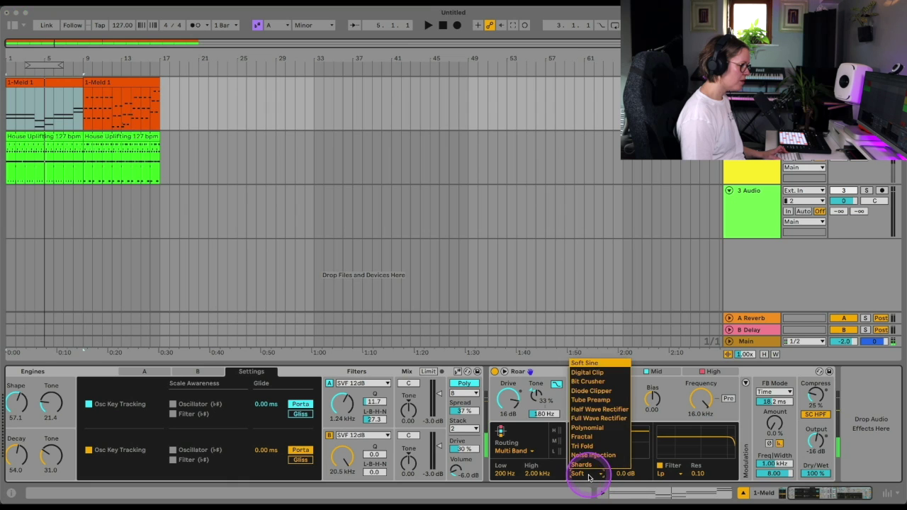
click(594, 398)
key(space)
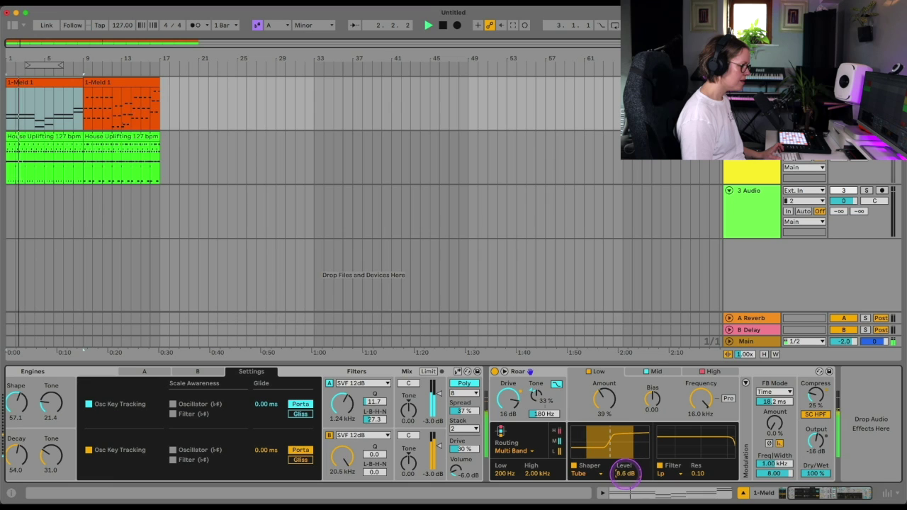
- Try the Noise Injection shaper on Roar's Low band with Level at 0.0 dB and listen to it
click(587, 476)
click(588, 446)
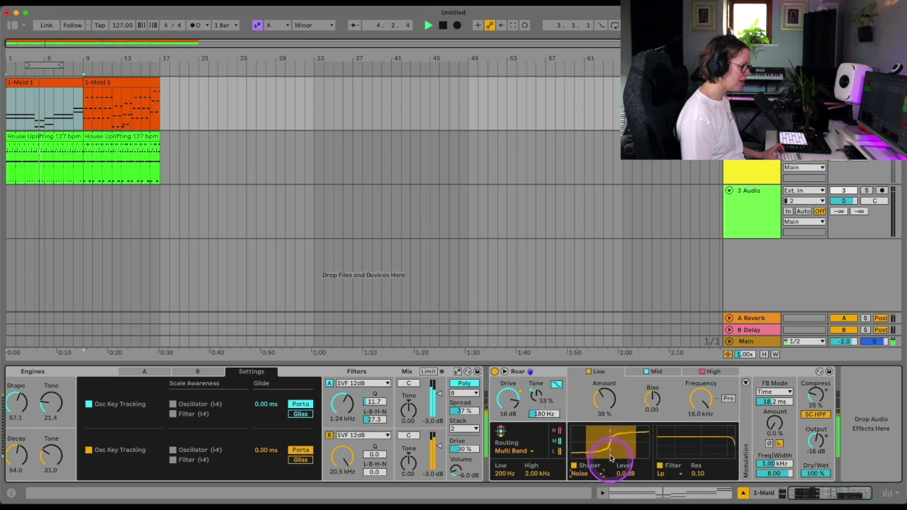
key(space)
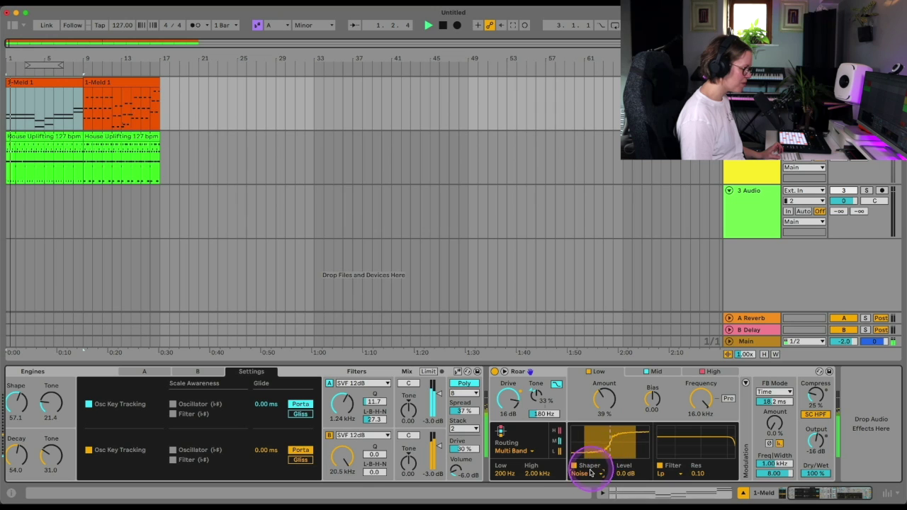
key(space)
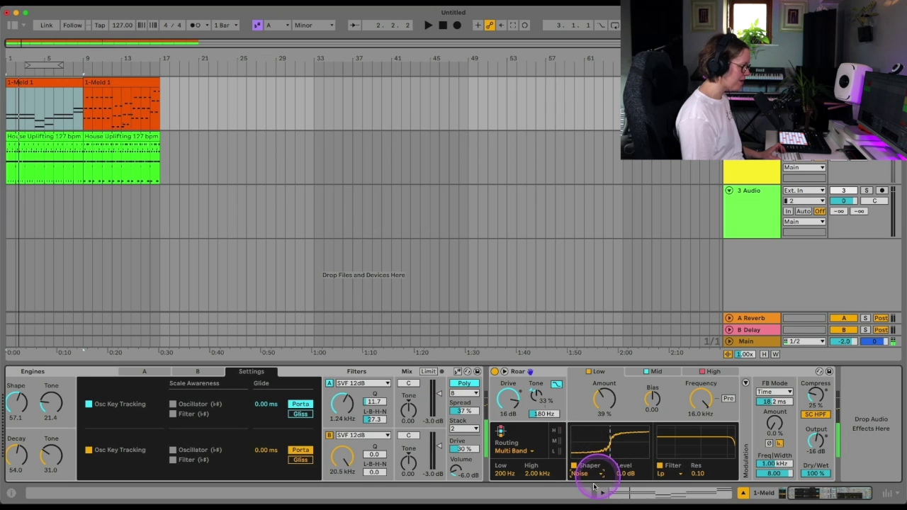
- Change the Low band's shaper to Half Wave Rectifier and audition it
click(580, 474)
click(590, 410)
key(space)
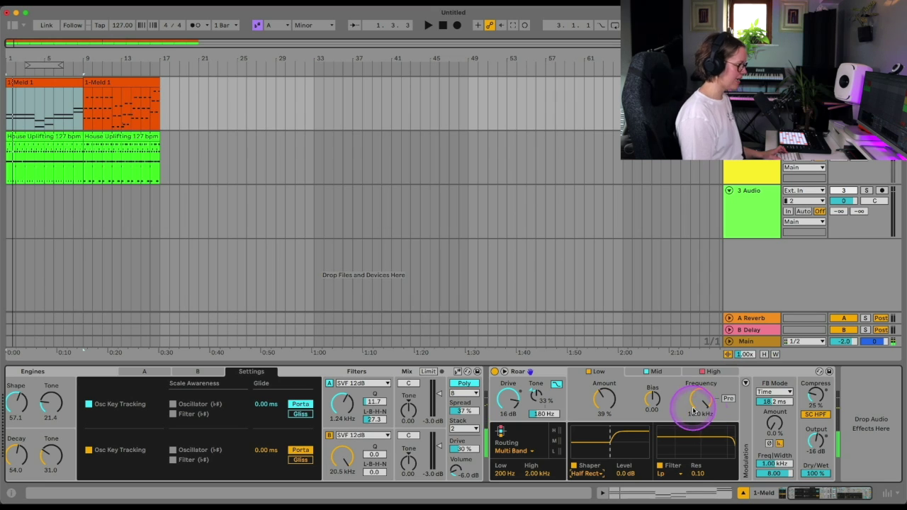
- Set the Low band filter's resonance to 0.00 during playback, keeping the Lp type
key(space)
click(659, 475)
click(669, 468)
drag(697, 469, 698, 473)
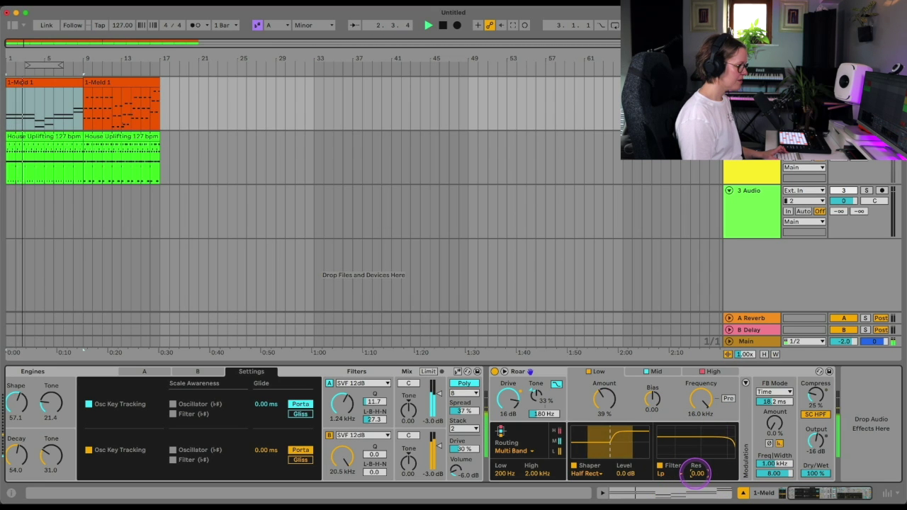
- Set the Low band filter's resonance to 0.26 and lower its frequency to 366 Hz while listening, stopping playback at the end
click(665, 473)
click(733, 459)
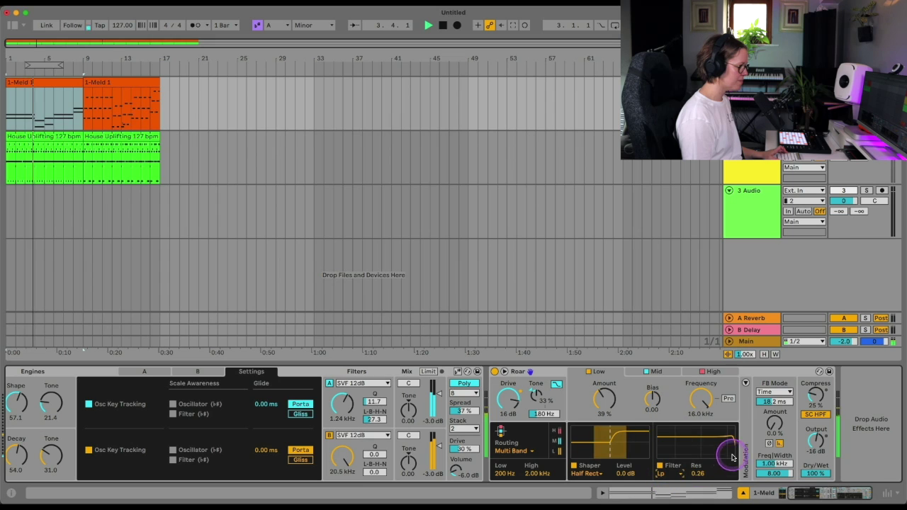
drag(700, 398, 700, 425)
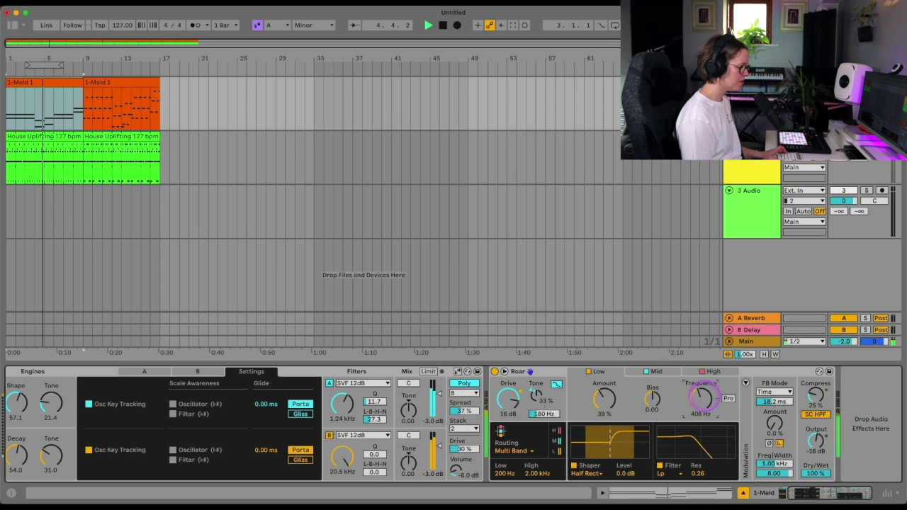
drag(702, 396, 745, 390)
key(space)
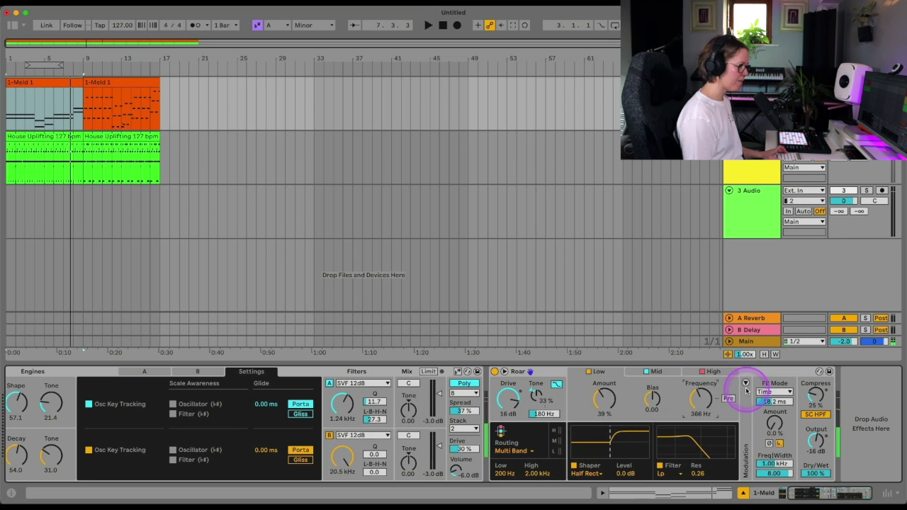
- Expand Roar's modulation section and give LFO 1 a square wave at a synced rate of 1/4, auditioning it
click(745, 384)
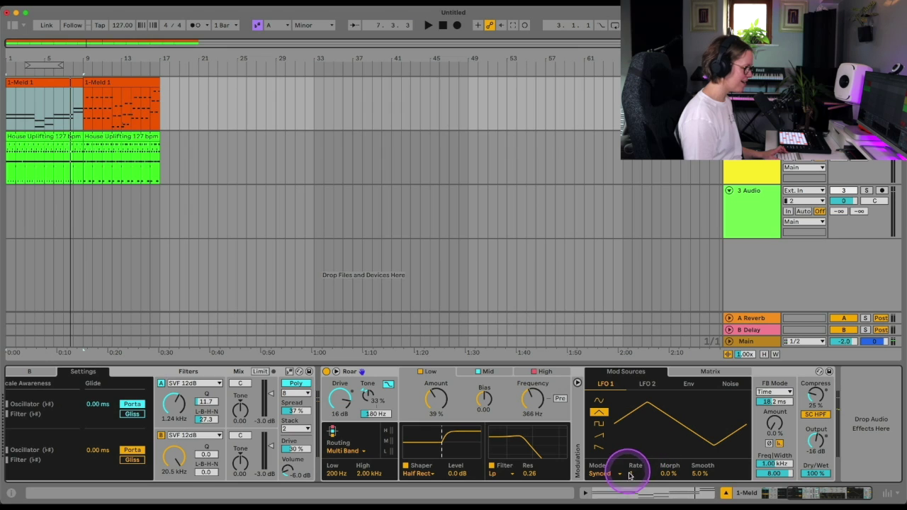
key(space)
drag(630, 474, 630, 470)
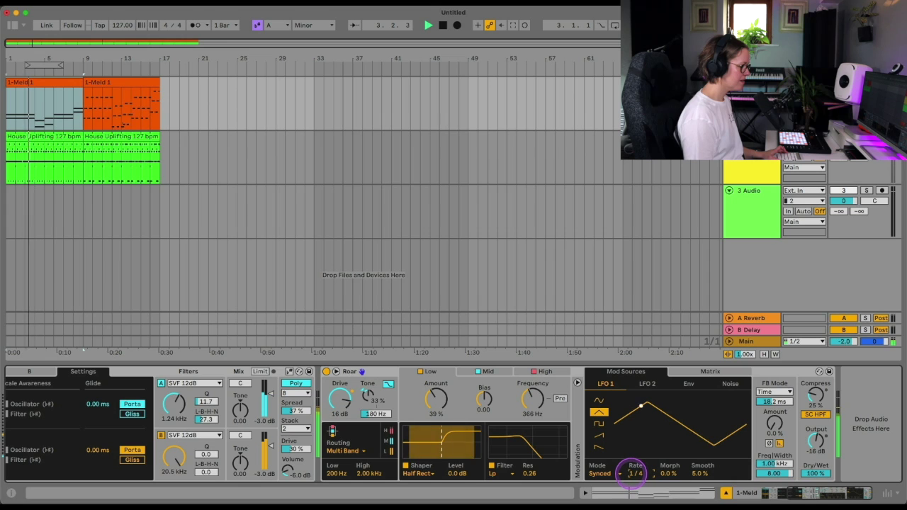
click(599, 425)
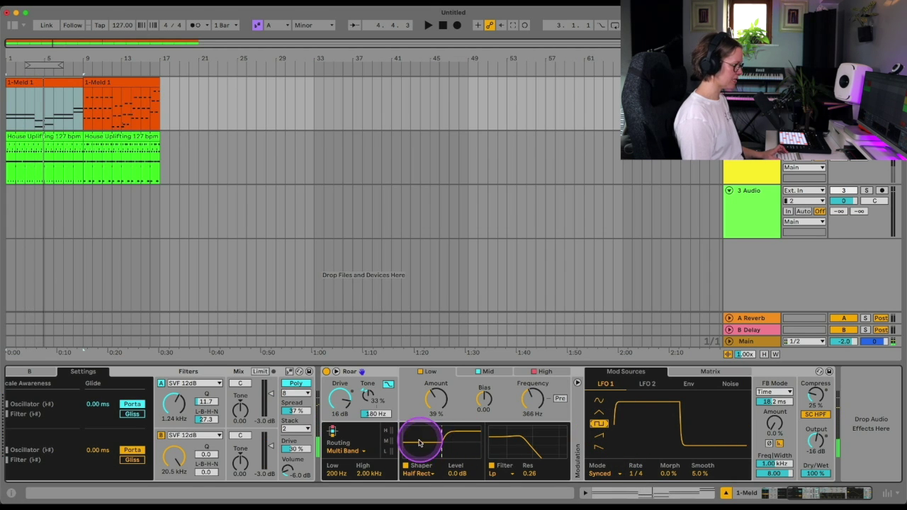
key(space)
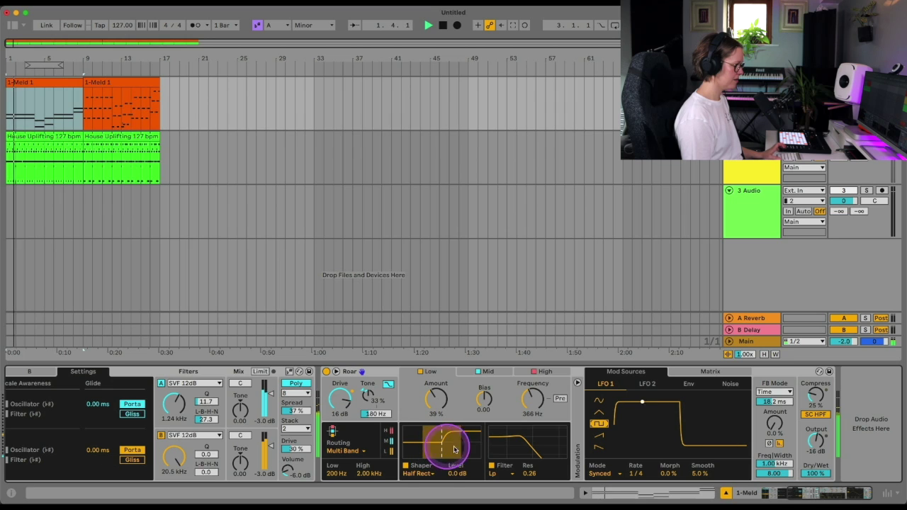
- Set the High band's Amount to 34 % and audition it, trying LFO 1's triangle wave before returning to the square wave
click(489, 371)
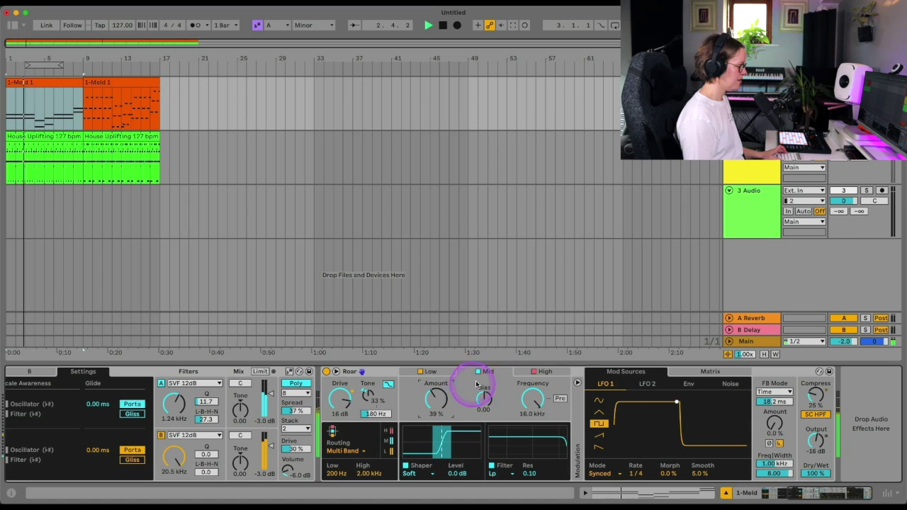
click(539, 372)
drag(425, 403, 426, 381)
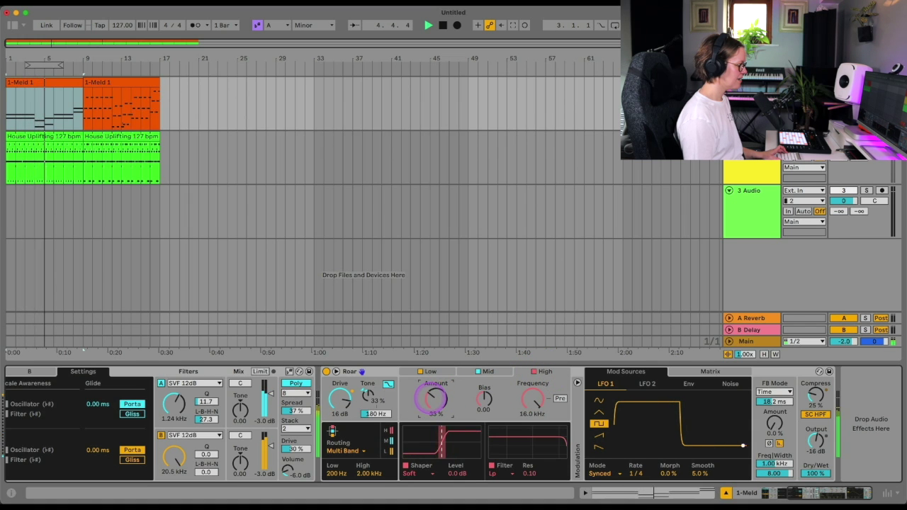
key(space)
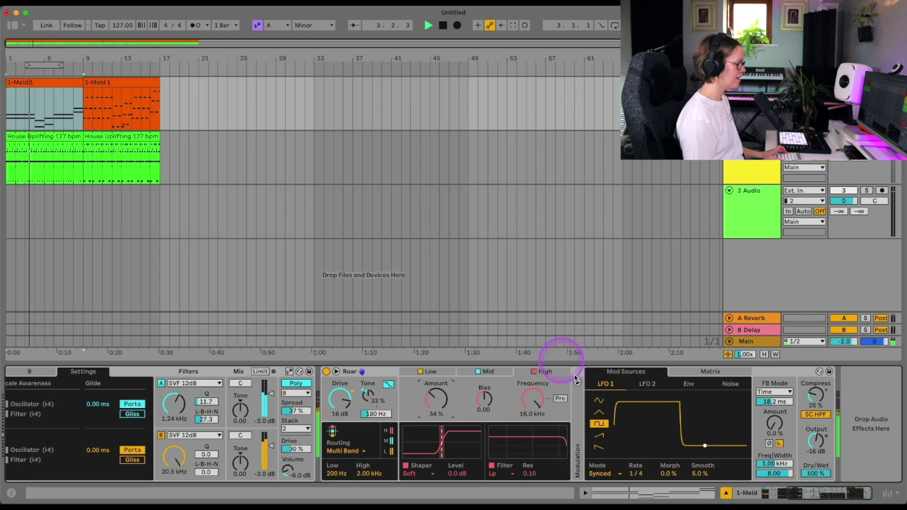
click(598, 412)
click(598, 424)
- Duplicate the first four bars of the first Meld clip so they replace bars 5 to 8, and play the copy
click(79, 110)
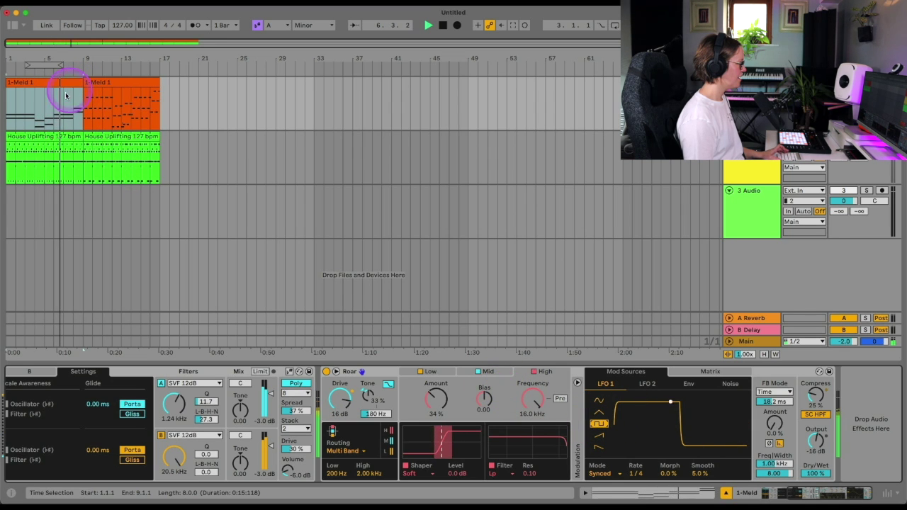
drag(45, 101, 7, 108)
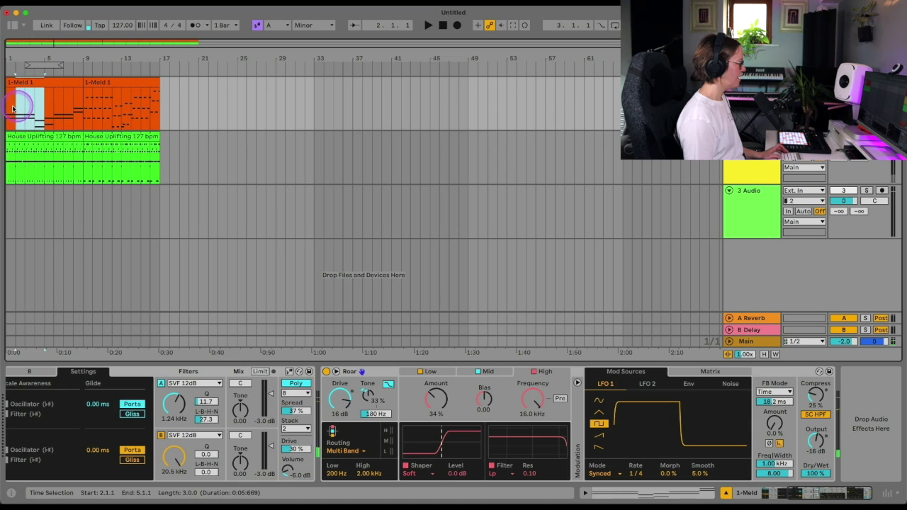
key(super+d)
key(space)
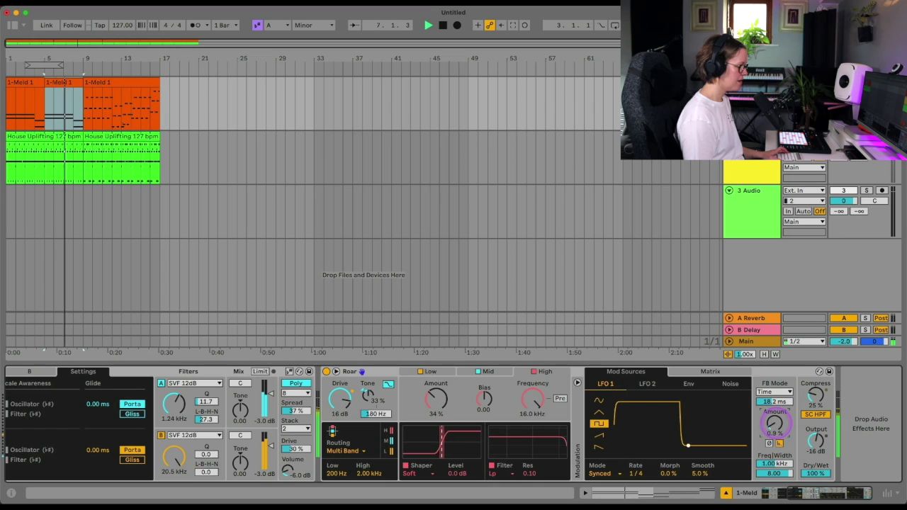
- Raise Roar's feedback Amount to 34 % and change the FB Mode to Synced at 1/16, auditioning the result
drag(772, 423, 772, 393)
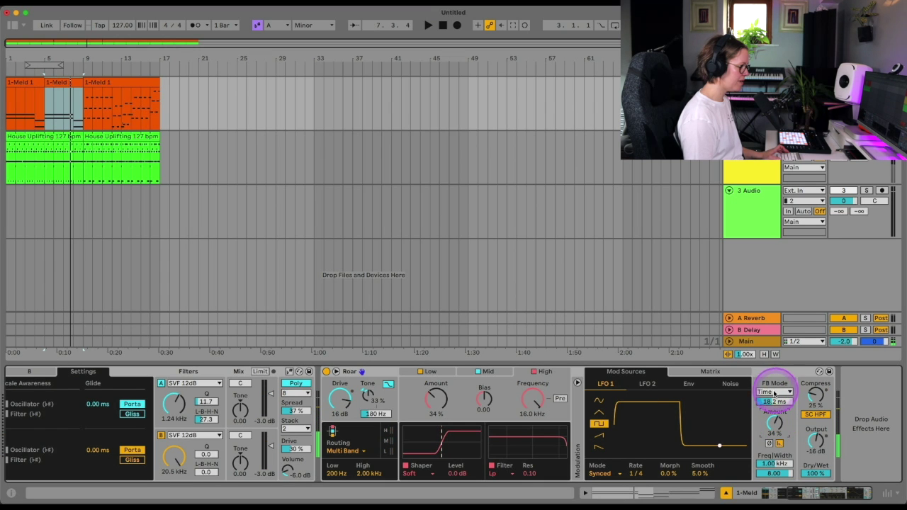
click(774, 392)
click(771, 401)
key(space)
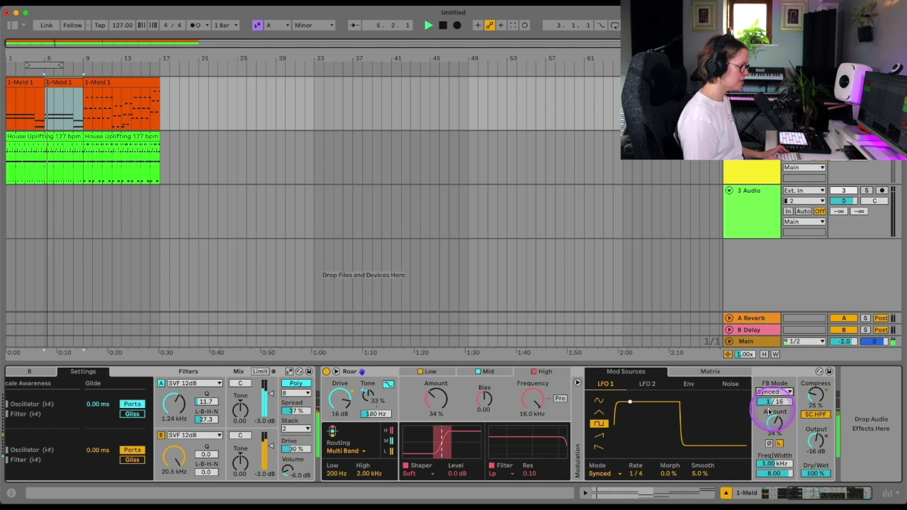
key(space)
- Check the help text for Feedback Mode, change the mode to Triplet and reduce the feedback Amount to 15 % during playback
click(11, 491)
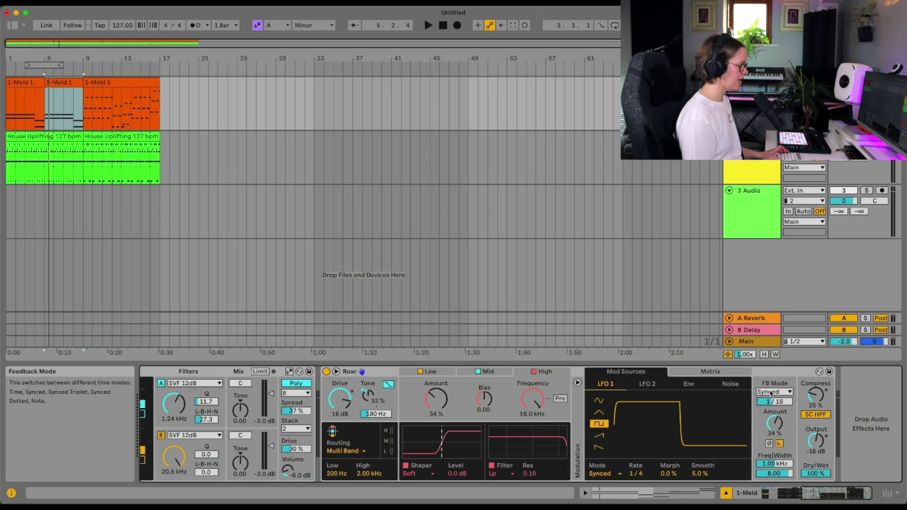
click(12, 493)
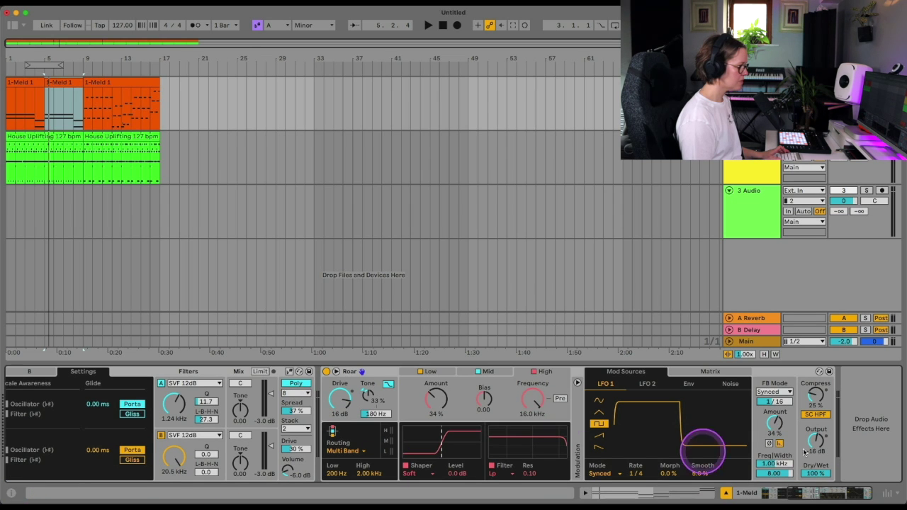
click(771, 391)
click(770, 418)
key(space)
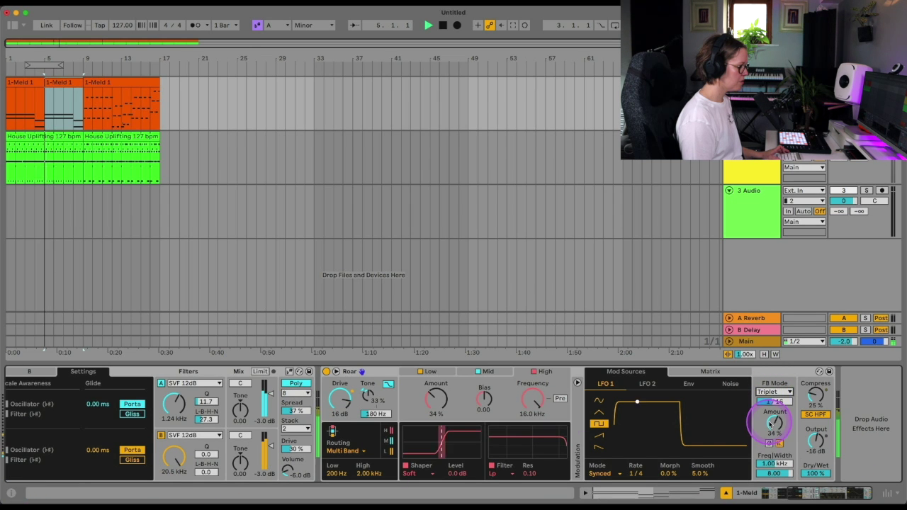
drag(777, 427, 777, 442)
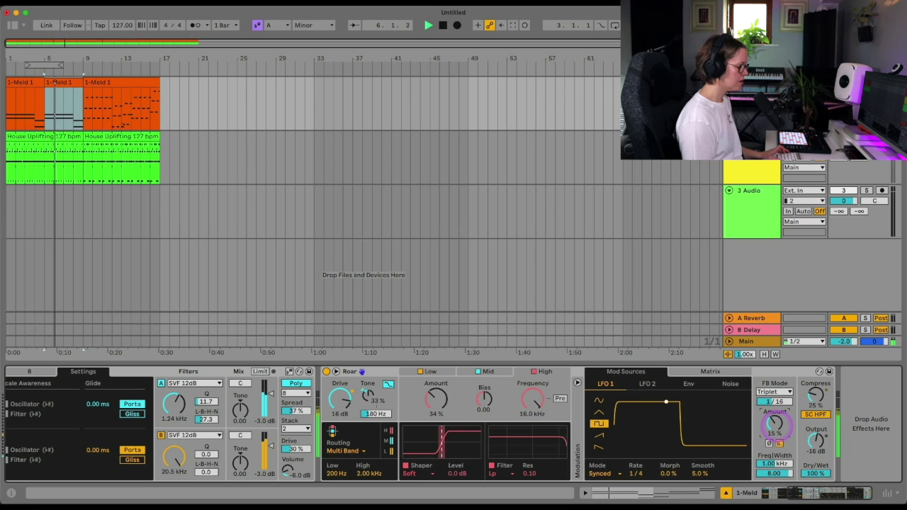
key(space)
- Audition the Meld clip starting at bar 9 and set Roar's feedback Amount to 62 %
click(210, 133)
click(91, 117)
key(space)
click(774, 424)
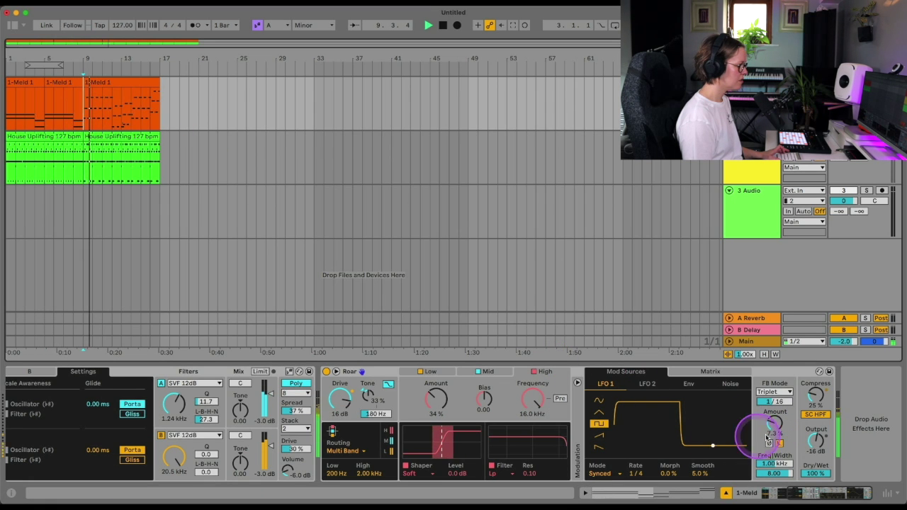
drag(775, 424, 774, 424)
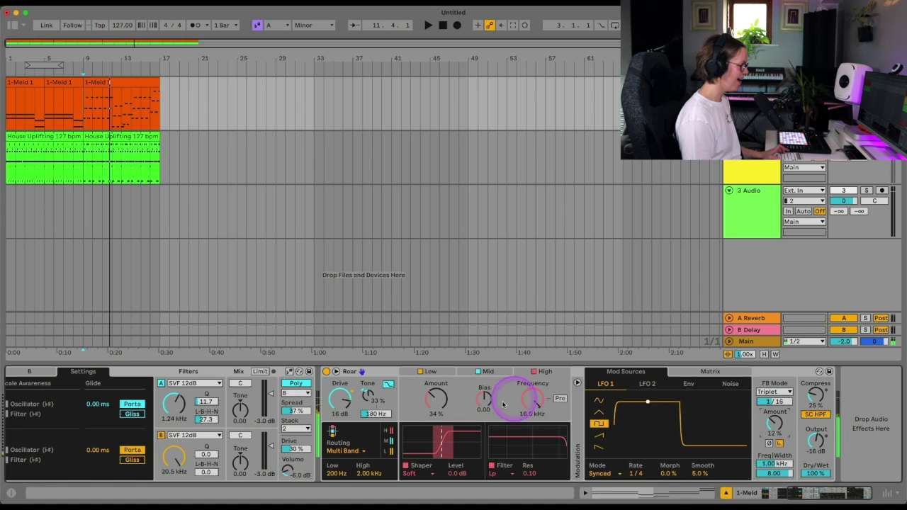
key(space)
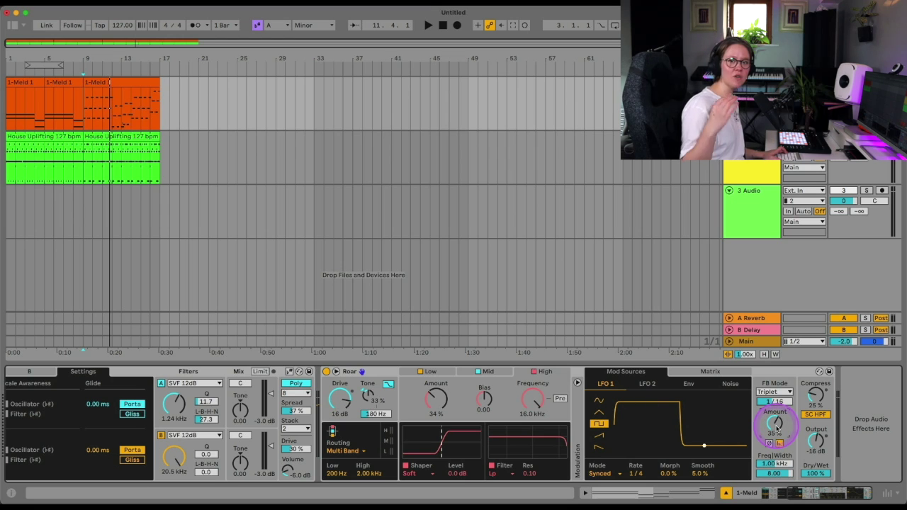
key(space)
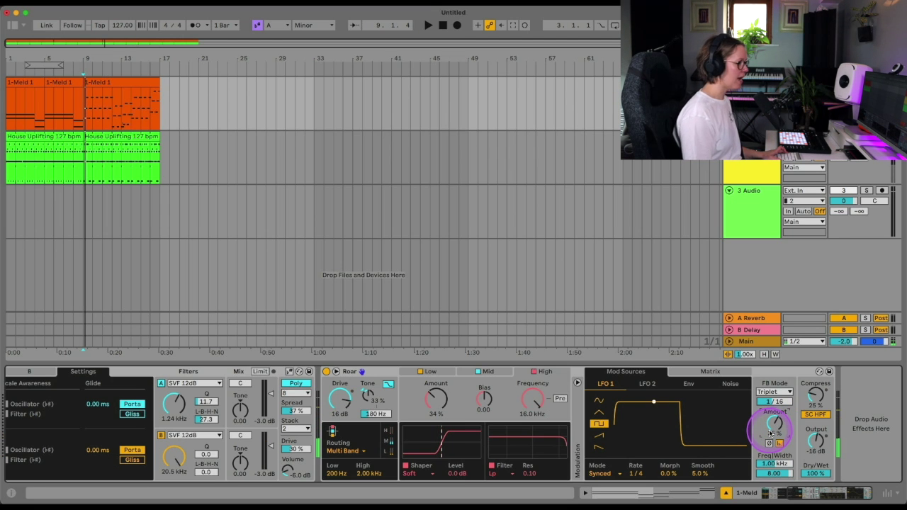
key(space)
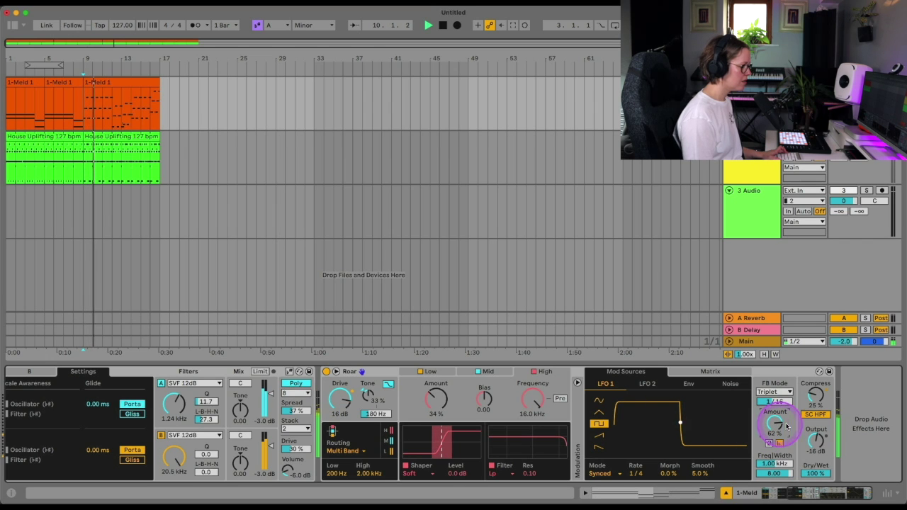
key(space)
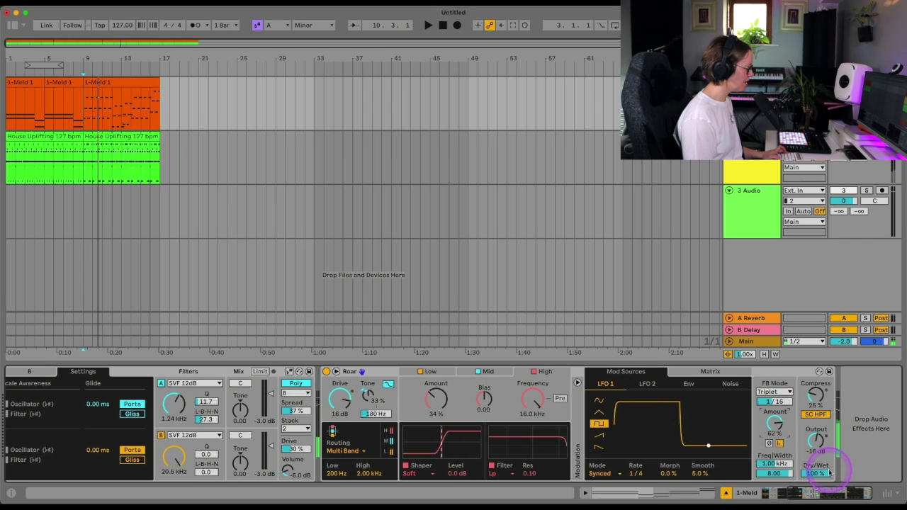
- Set the High band's Amount to 13 % and switch off the Mid band while auditioning
key(space)
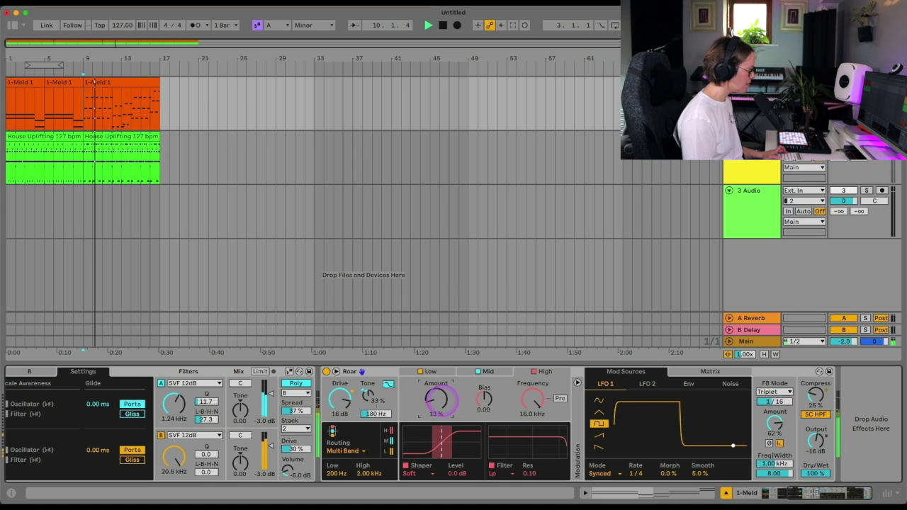
key(space)
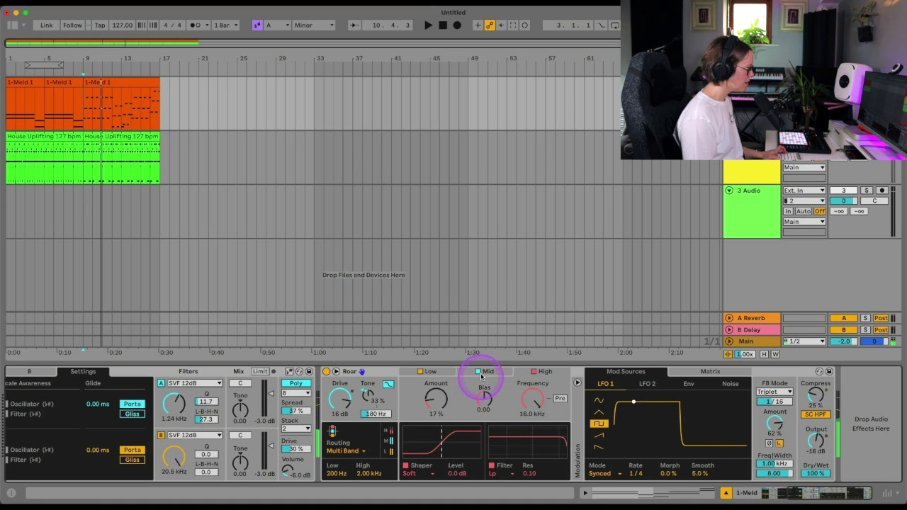
key(space)
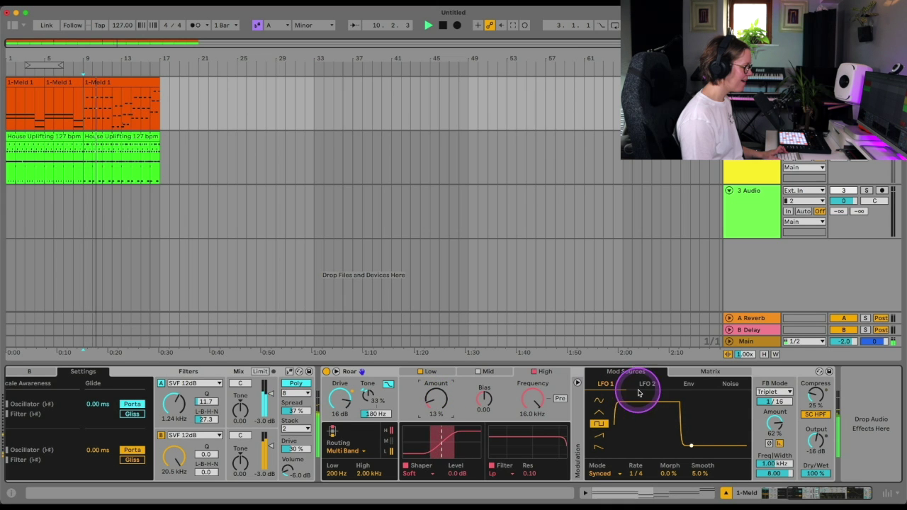
- Try modulating Shaper 3 Amt in the modulation matrix with LFO 2 at 17 and Env at 27, resetting both before returning to Mod Sources
click(687, 373)
click(628, 417)
key(space)
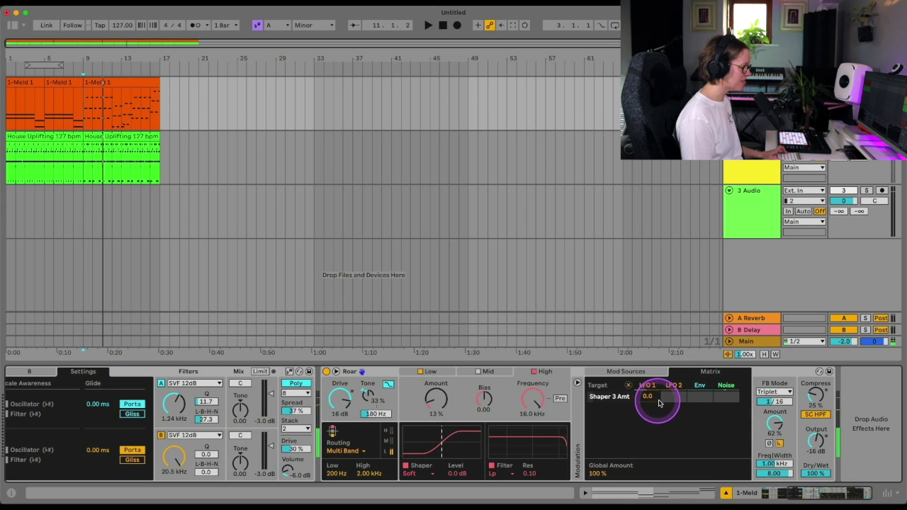
drag(675, 396, 673, 396)
key(space)
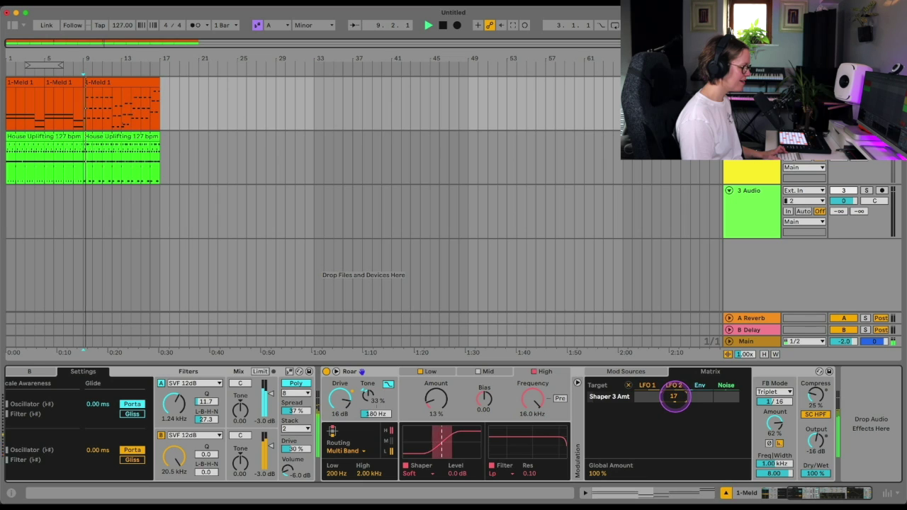
click(704, 398)
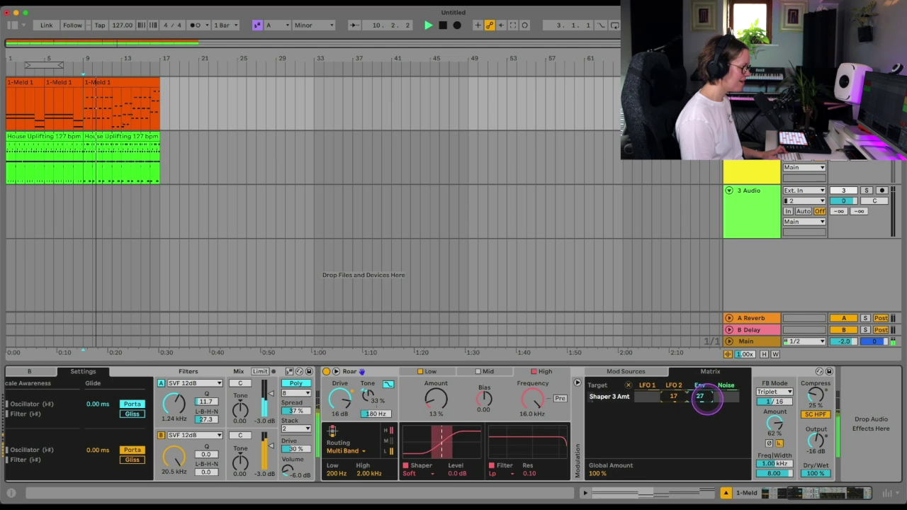
drag(705, 398, 675, 399)
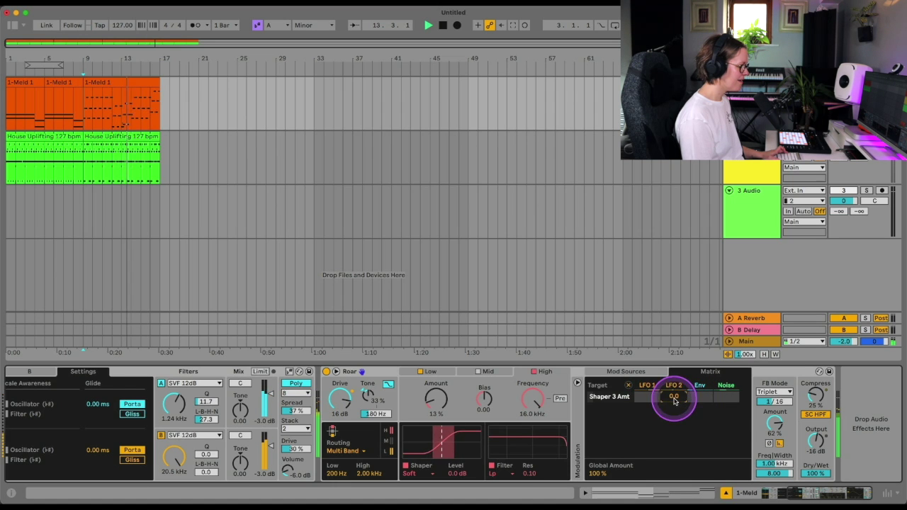
click(622, 372)
key(space)
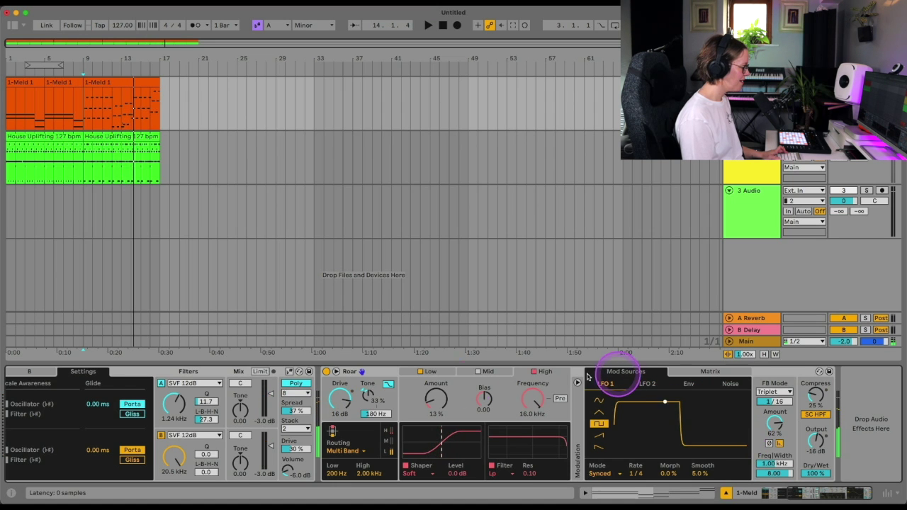
- Set the Low band's Amount to 0.0 %, and re-enable the Mid band with an Amount of 30 %
click(427, 374)
key(space)
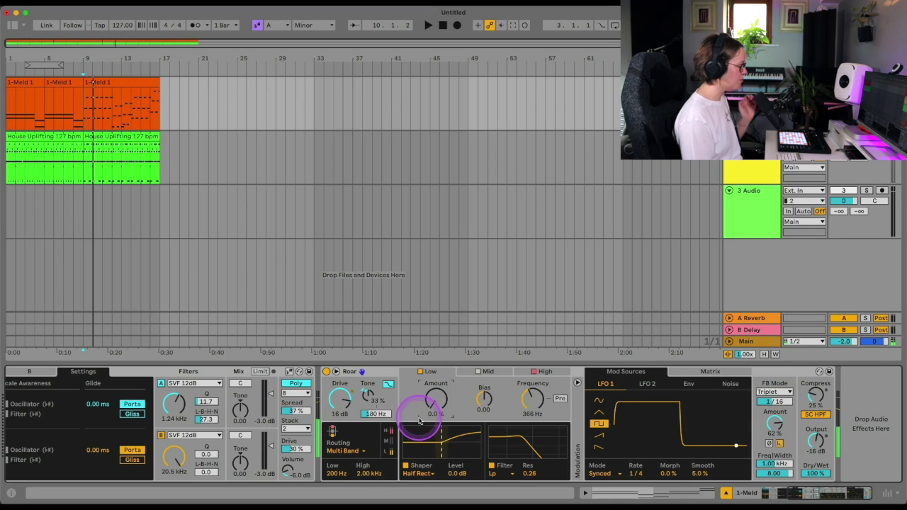
click(486, 371)
click(478, 372)
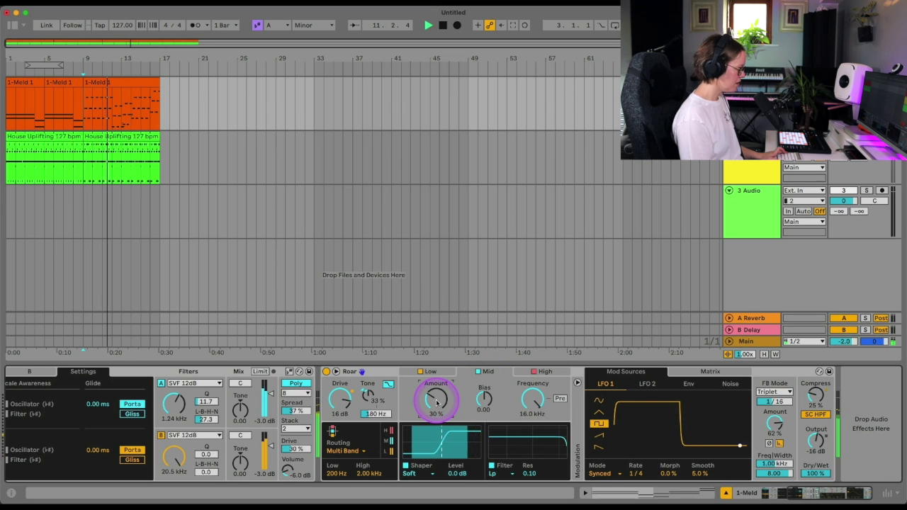
- Check Roar's Low band settings, return to the start of the Meld device chain, and play the arrangement from bar 1
key(space)
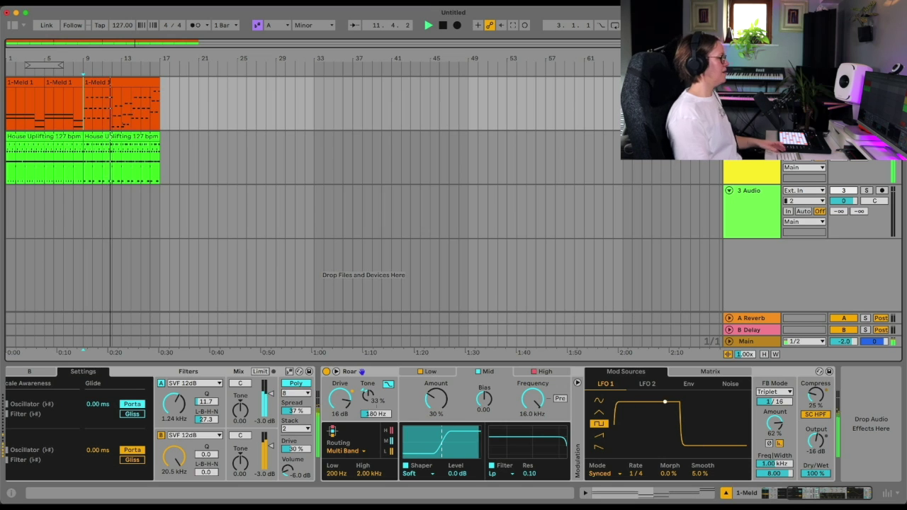
click(432, 371)
drag(435, 401, 816, 416)
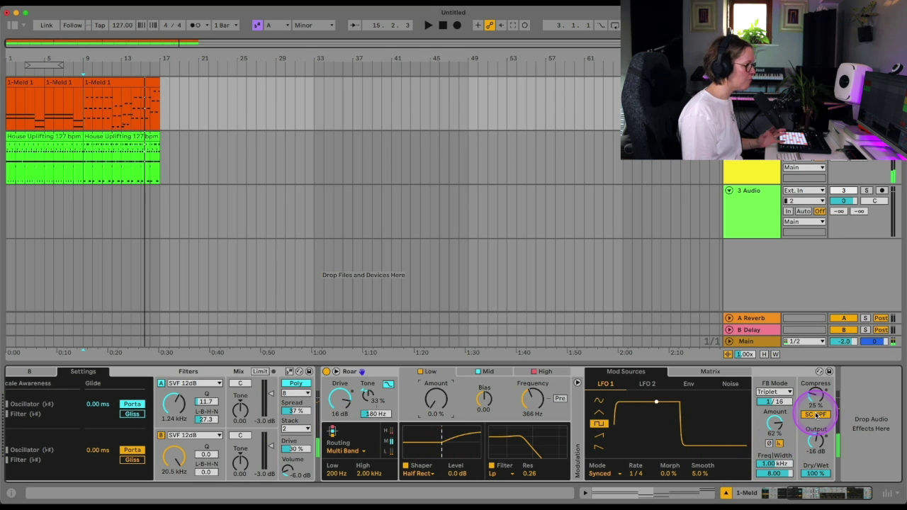
scroll(651, 462, left, 1)
scroll(650, 460, right, 1)
scroll(650, 459, left, 5)
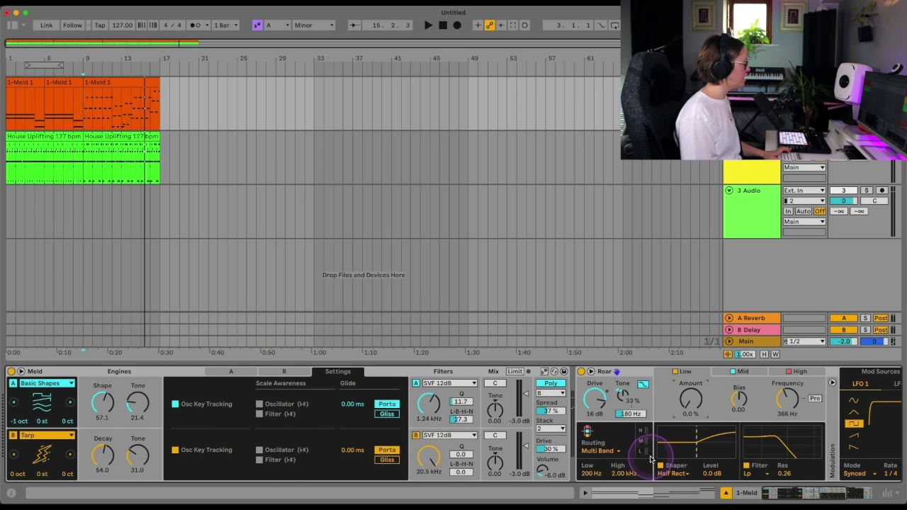
click(7, 101)
key(space)
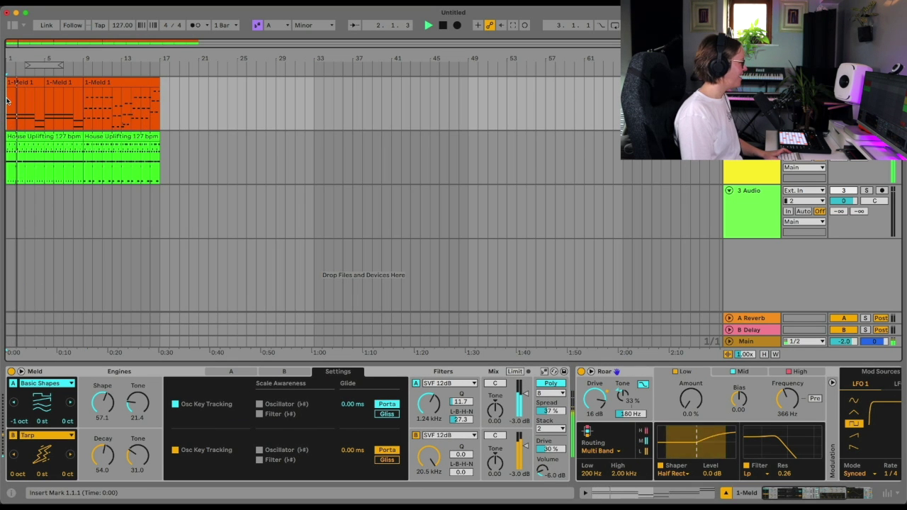
- Move the Meld clip at bar 9 to bar 17 and audition it from there
drag(95, 80, 172, 85)
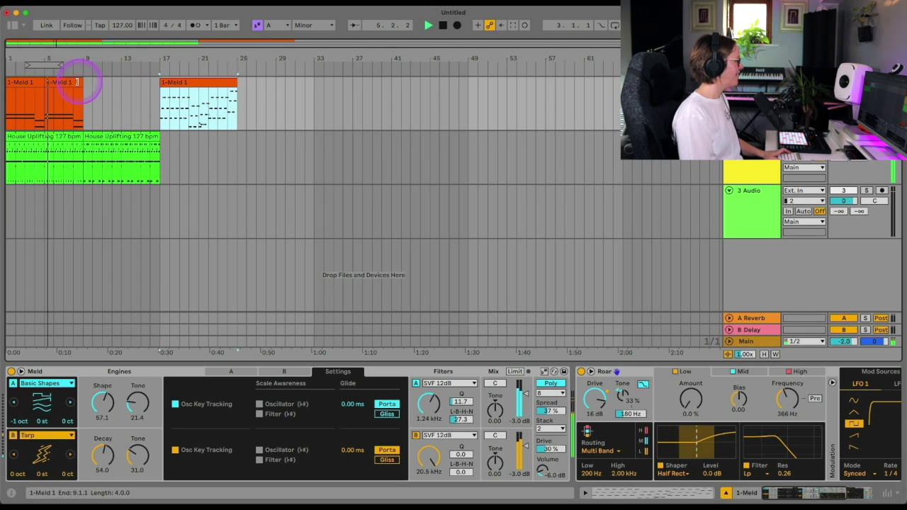
click(29, 82)
double_click(28, 83)
key(space)
click(167, 104)
click(162, 106)
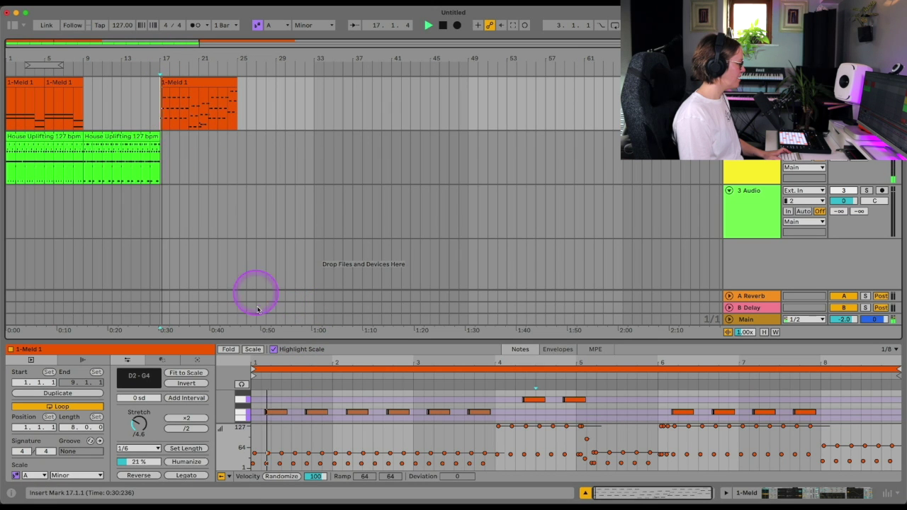
- Enlarge the note editor and display the first Meld clip's notes
drag(279, 342, 277, 247)
click(301, 365)
scroll(304, 362, up, 2)
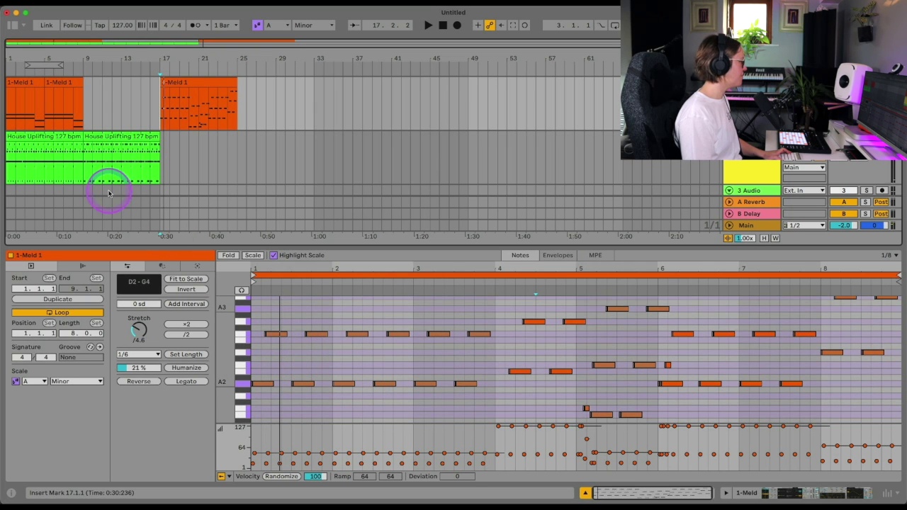
click(29, 92)
scroll(294, 381, down, 3)
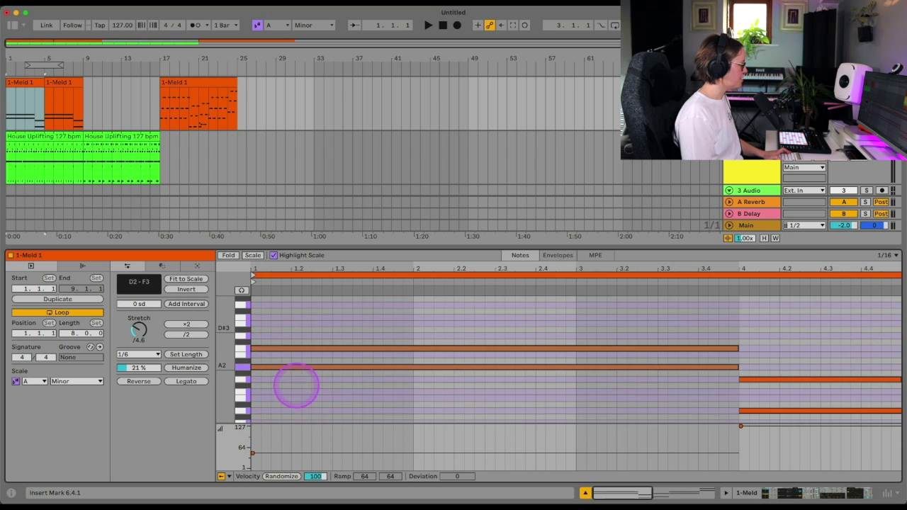
- Raise the first Meld clip's long C3 note to F3
click(312, 349)
click(289, 348)
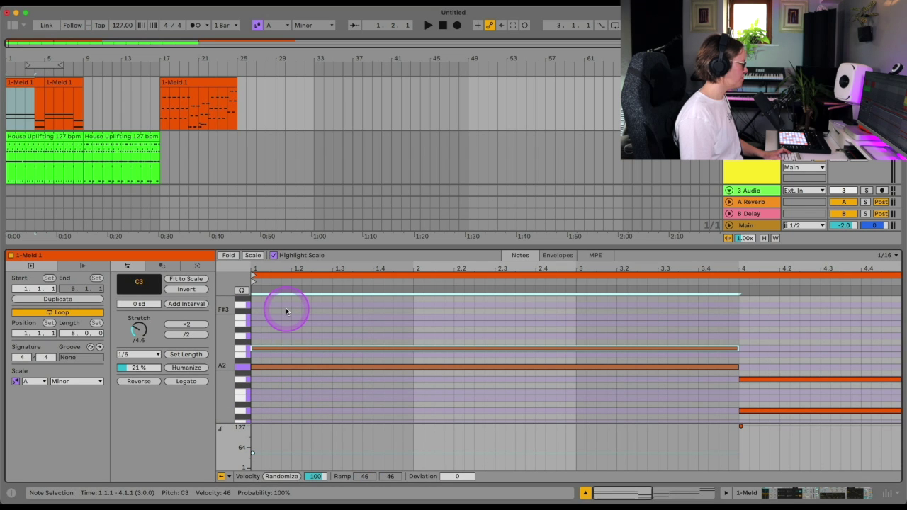
key(Up)
key(Up)
key(Up)
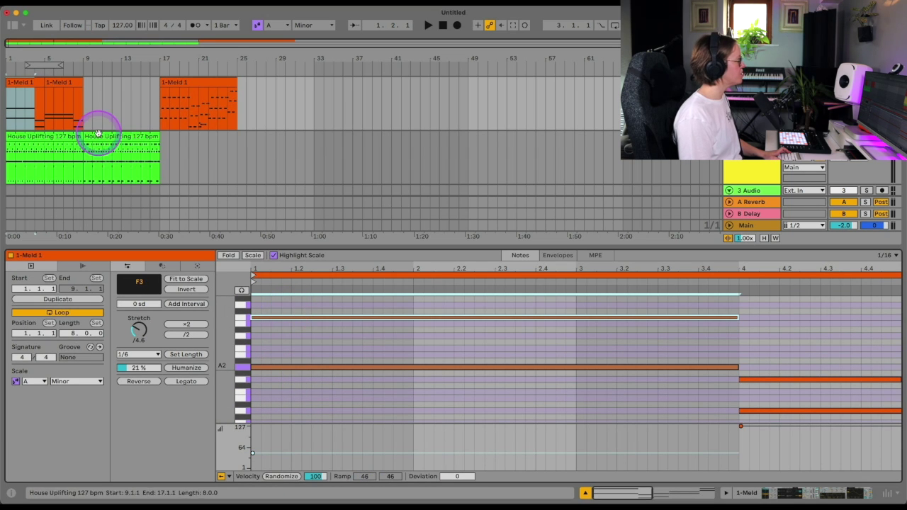
- Try raising the second Meld clip's long upper note to F3 and its lower note to D3 while auditioning
key(space)
click(62, 83)
click(263, 404)
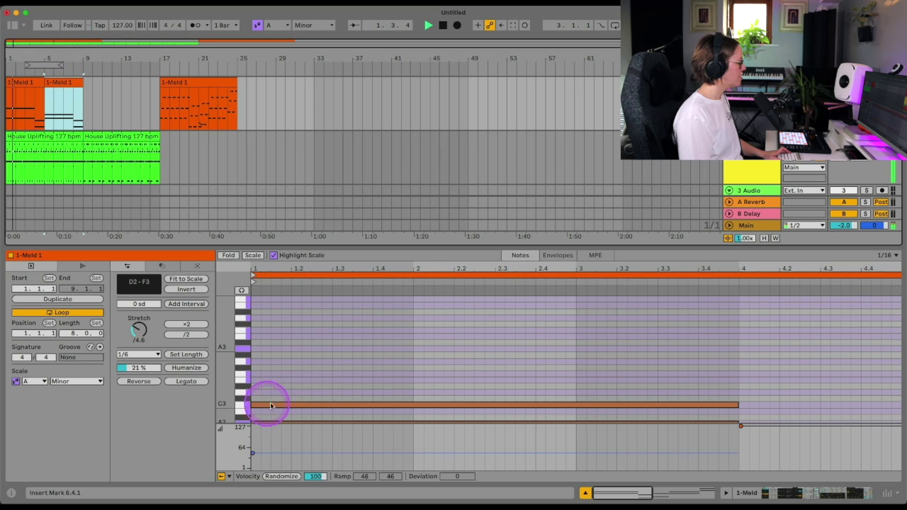
key(Up)
key(Up)
key(Up)
key(Up)
key(Up)
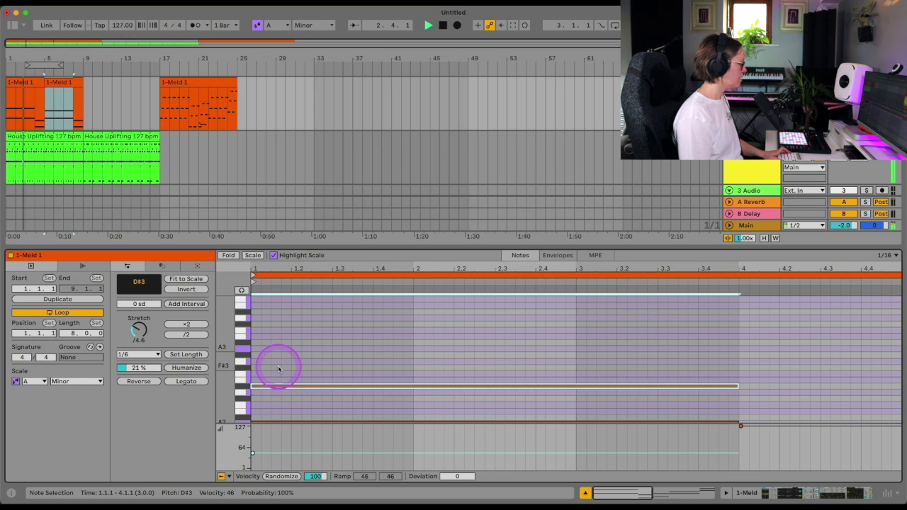
drag(279, 368, 332, 350)
key(space)
key(space)
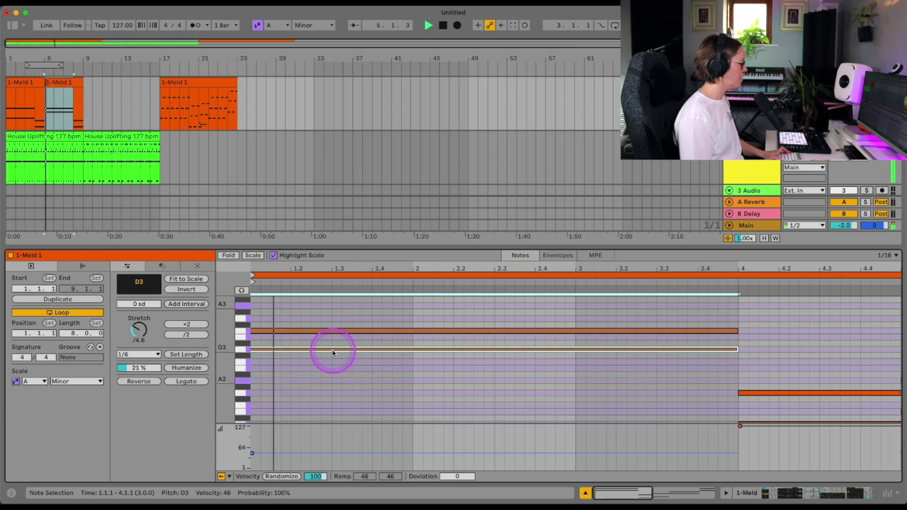
key(space)
- Undo the pitch changes to the second Meld clip's lower note and remove its upper F3 note
key(ctrl+z)
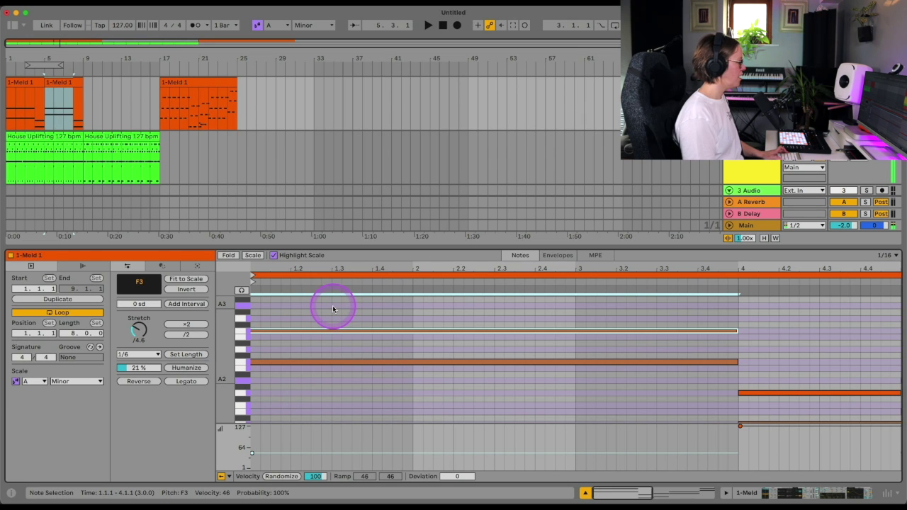
key(ctrl+z)
key(ctrl+z)
key(ctrl+z)
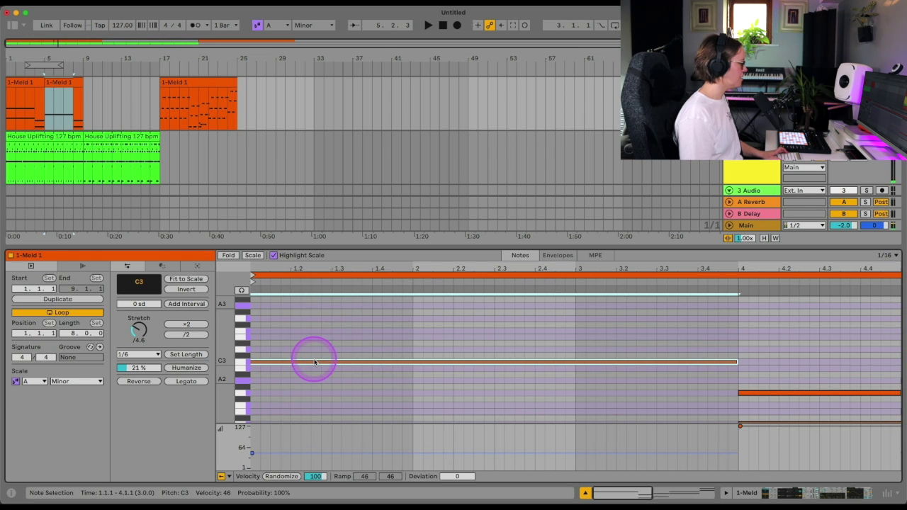
key(ctrl+z)
key(space)
key(space)
- Delete the F3 note and the upper note in bar 4 from the first Meld clip while auditioning from bar 1
key(ctrl+a)
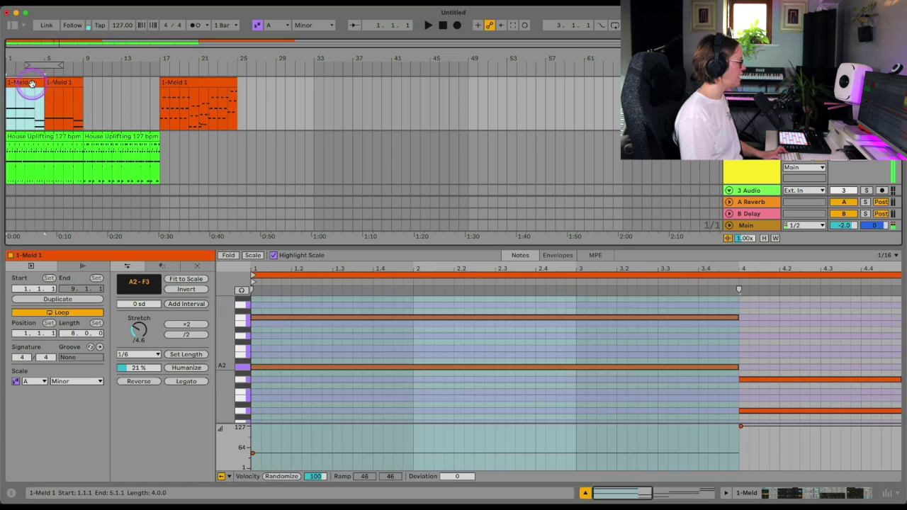
click(294, 340)
key(ctrl+z)
key(space)
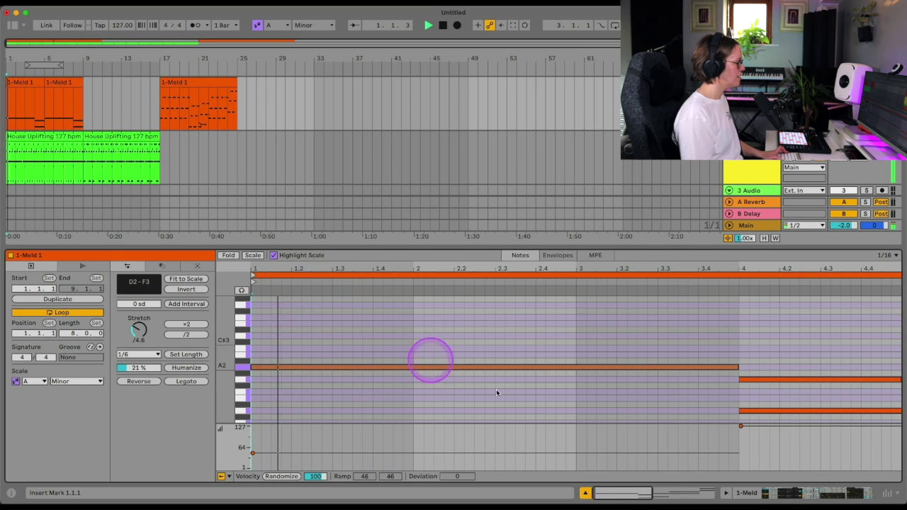
click(812, 380)
key(Delete)
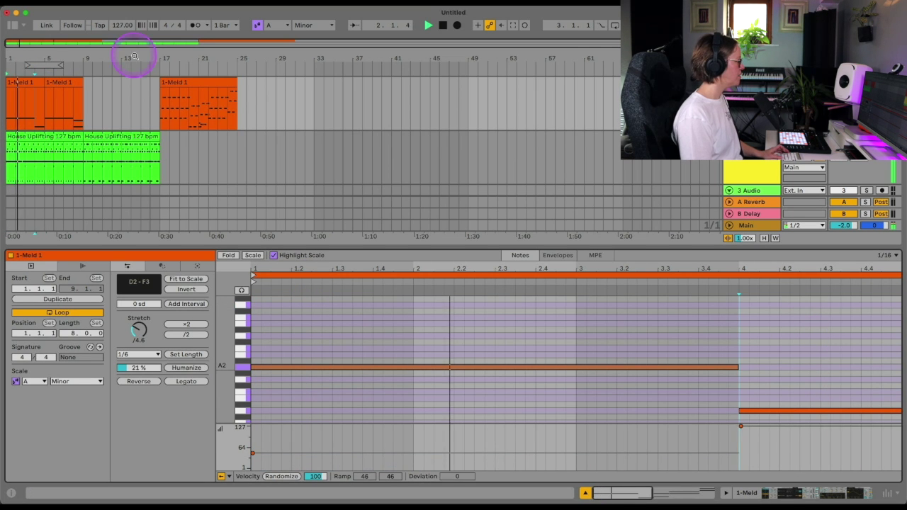
- Duplicate the simplified Meld clip to fill the gap before bar 17, with copies starting at bars 9 and 13
click(14, 81)
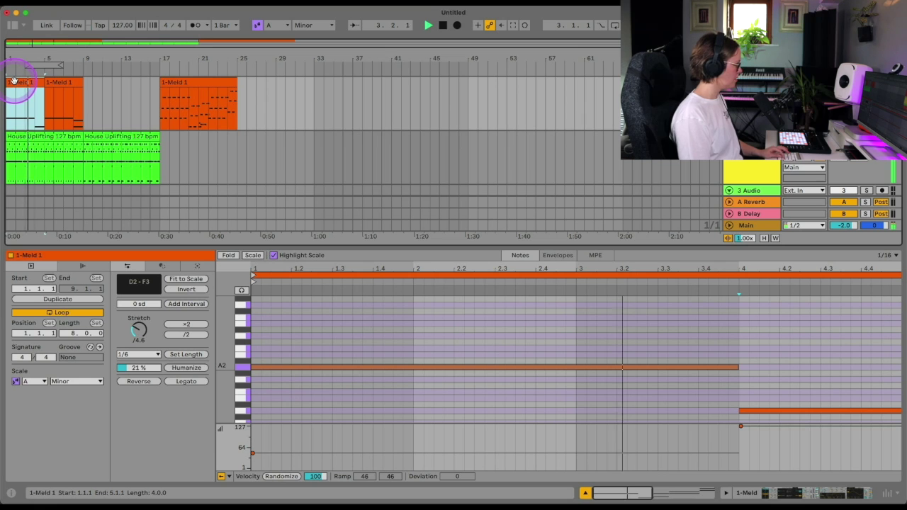
click(60, 91)
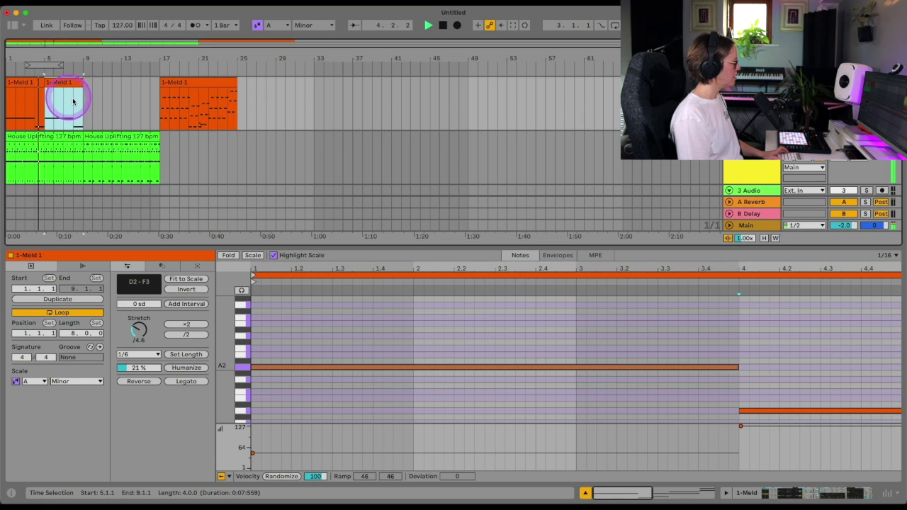
mouse_move(177, 89)
mouse_down()
mouse_move(99, 90)
mouse_move(178, 89)
mouse_up()
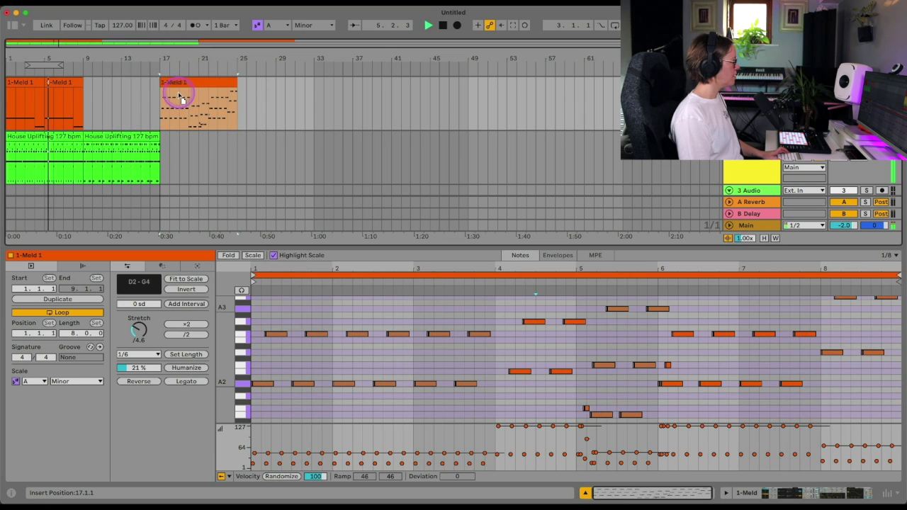
click(72, 83)
key(ctrl+d)
key(ctrl+d)
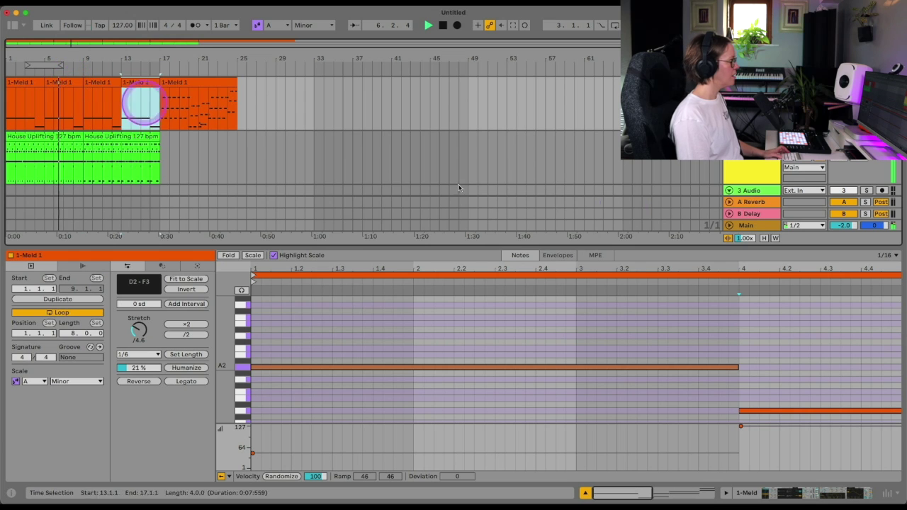
- Return to Roar in the device chain, show the automation lanes, and play the arrangement from bar 1
key(shift+Tab)
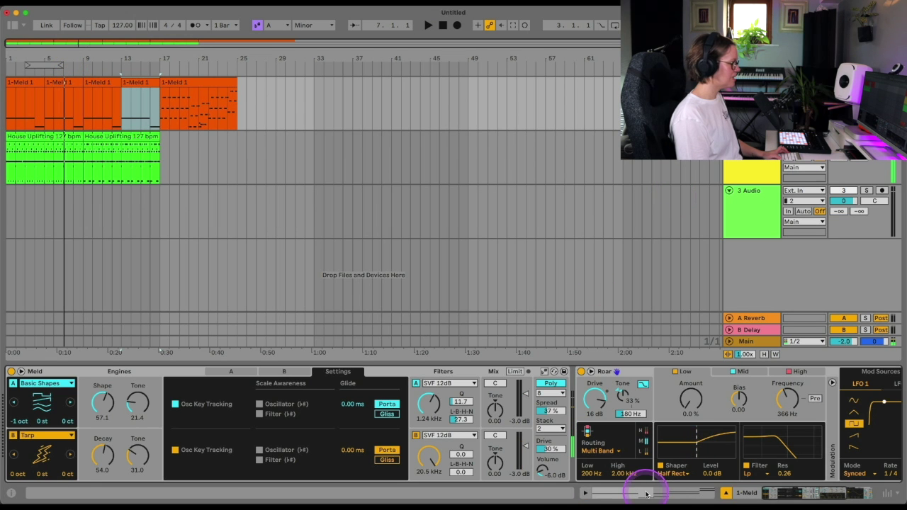
click(622, 430)
key(a)
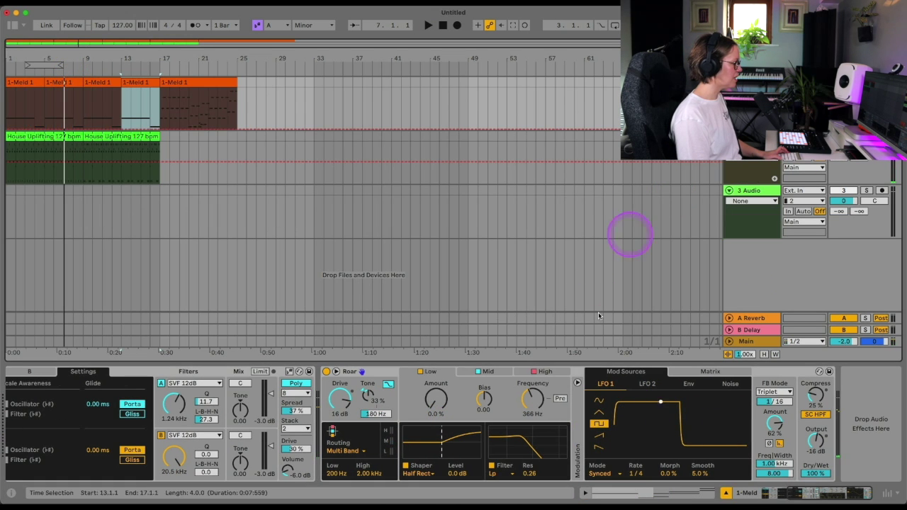
key(space)
click(535, 399)
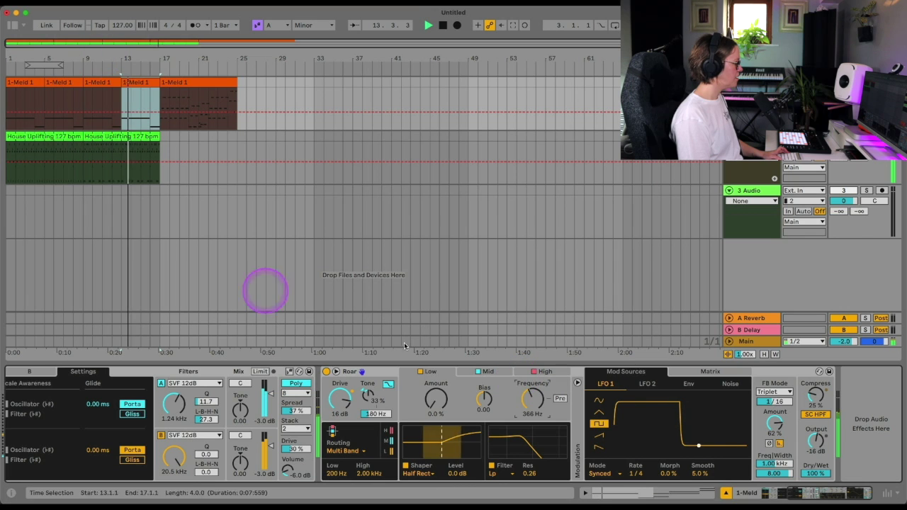
key(space)
click(10, 98)
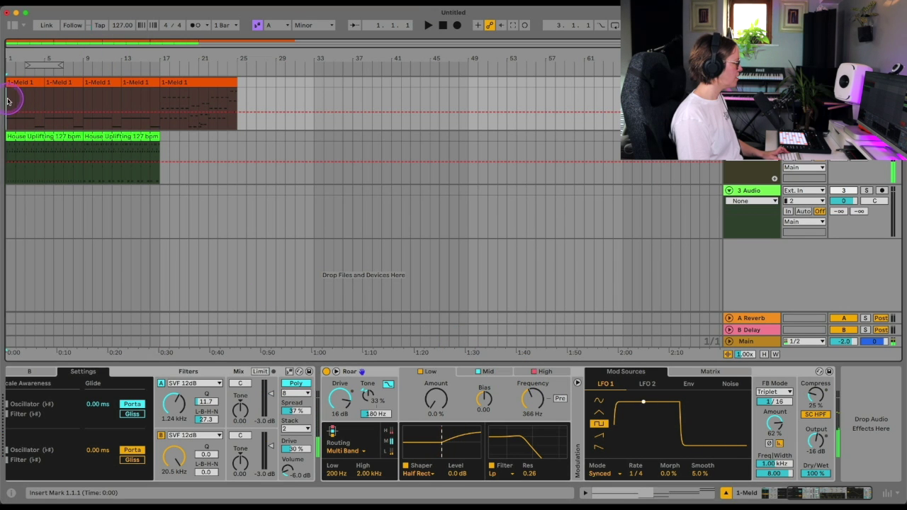
key(space)
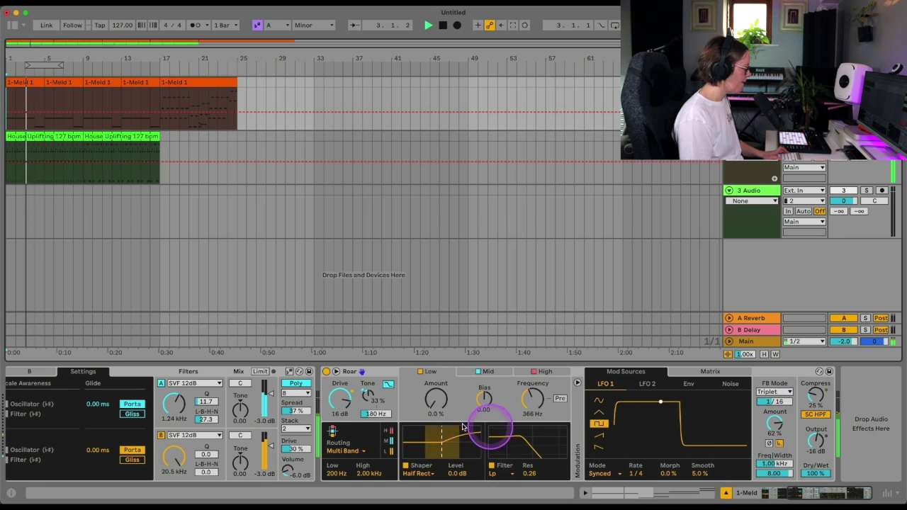
- Set Roar's Mid band Amount to 10 % and automate it to ramp up from bar 1 to bar 17
click(487, 371)
drag(432, 402, 432, 416)
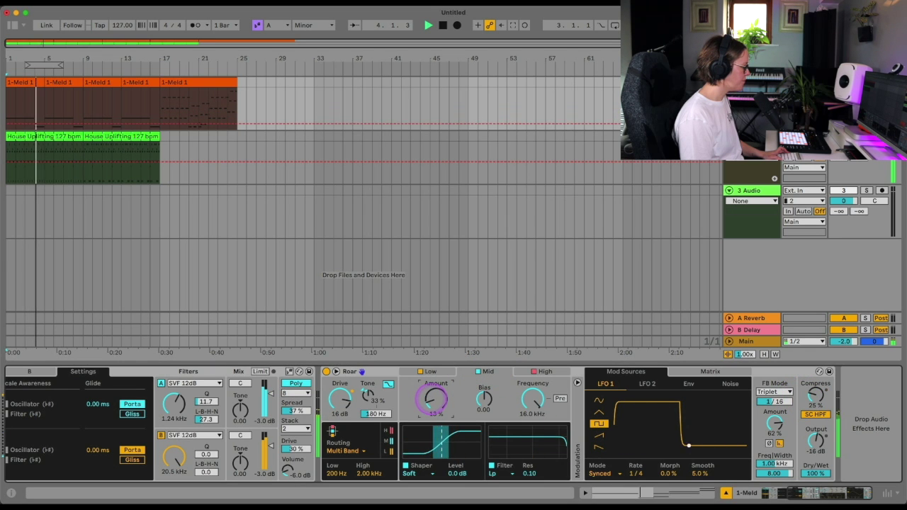
click(8, 126)
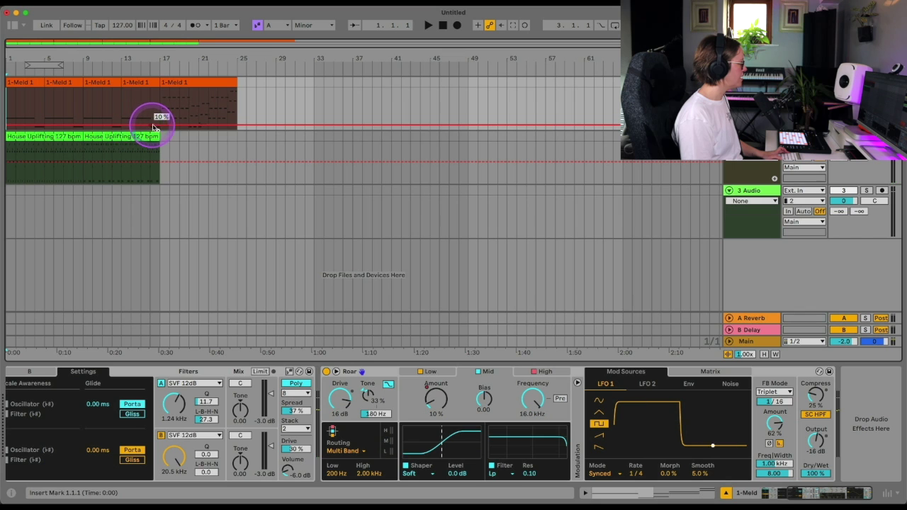
drag(158, 127, 160, 111)
click(123, 98)
key(space)
- Move the second House Uplifting drum clip to bar 17 and drop the Mid Amount automation to 21 % from that bar
drag(105, 138, 183, 131)
mouse_move(178, 109)
mouse_down()
mouse_move(177, 99)
mouse_move(163, 97)
mouse_move(162, 108)
mouse_up()
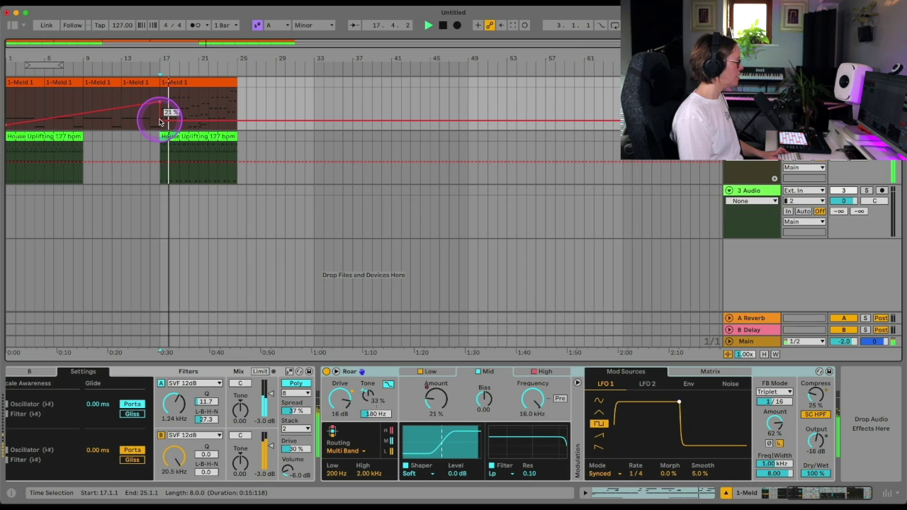
key(a)
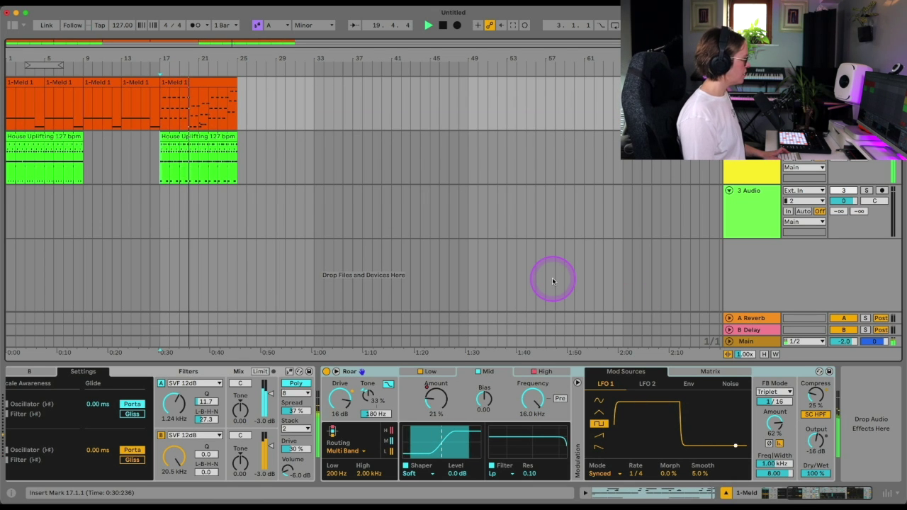
click(251, 248)
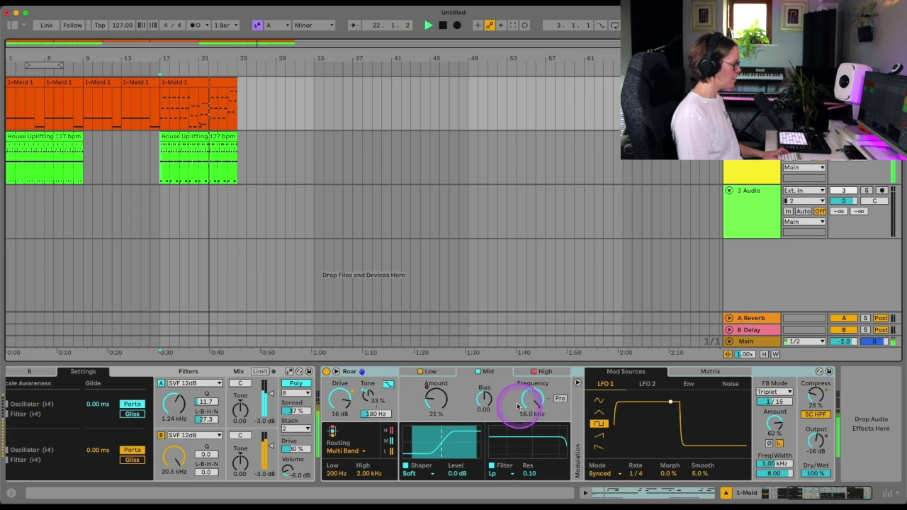
- Compare the Meld sound from bar 17 with Roar bypassed, and switch Roar back on
scroll(454, 430, left, 2)
scroll(454, 430, left, 2)
click(485, 372)
key(space)
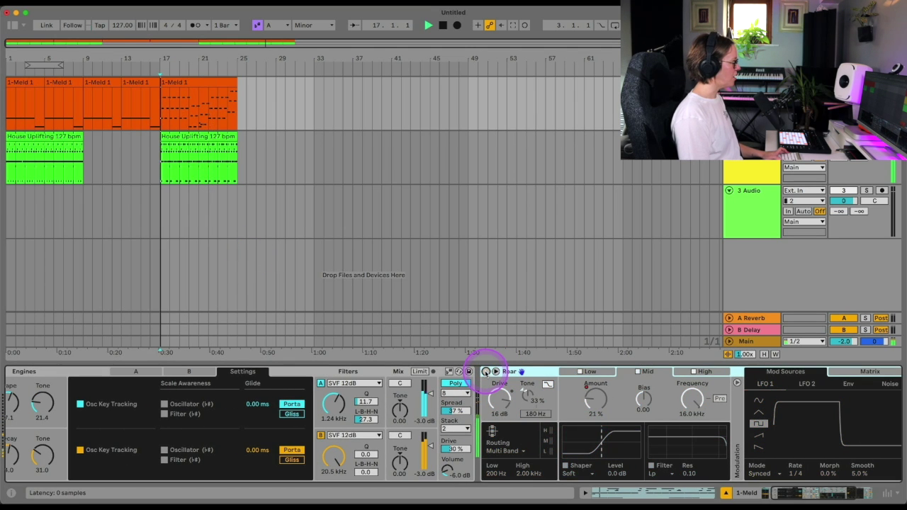
click(485, 371)
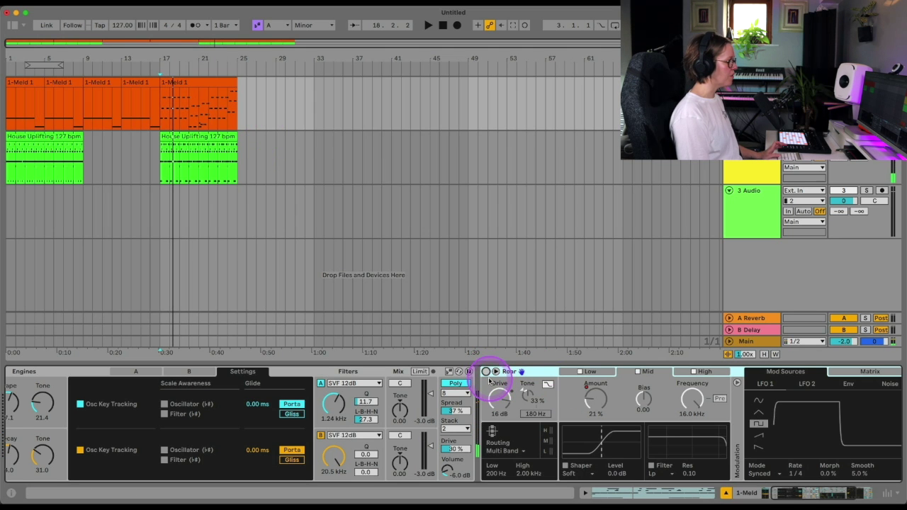
click(486, 372)
click(508, 238)
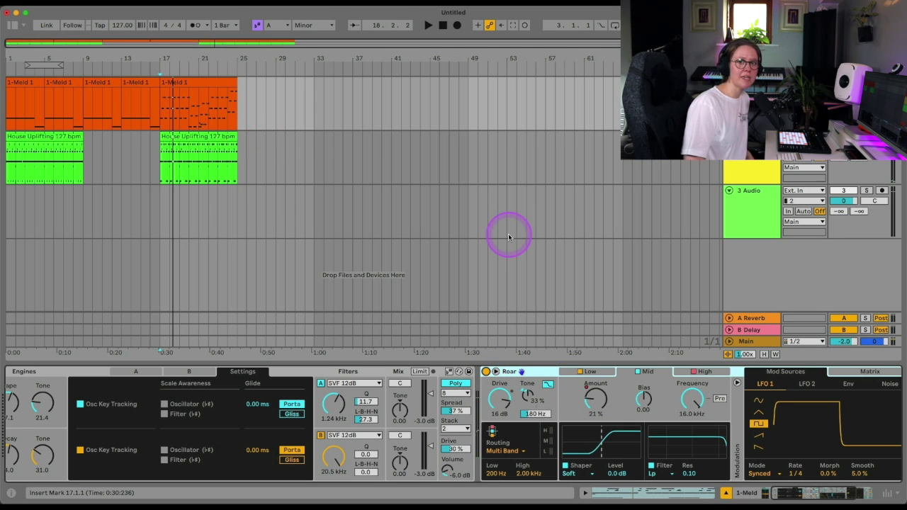
- Reopen the built-in help and page through the Live 12 feature lessons from Roar to UI View Styling
click(853, 331)
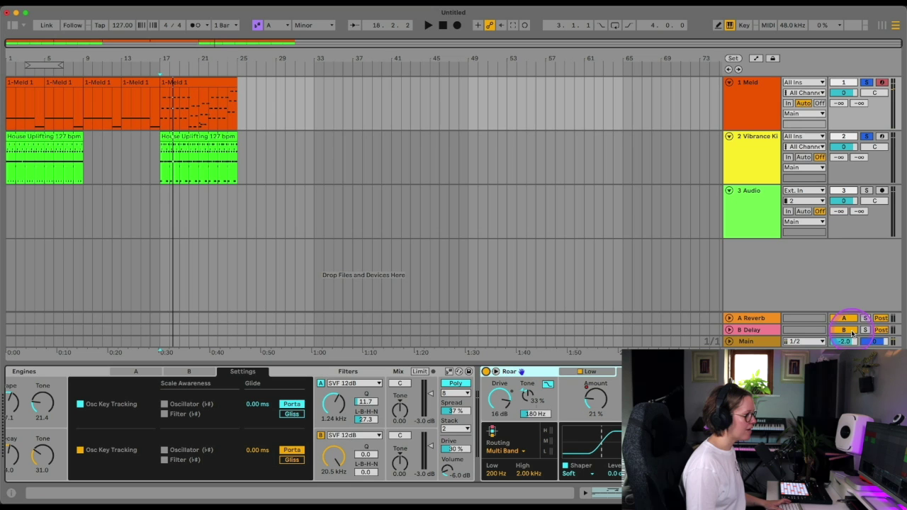
click(894, 305)
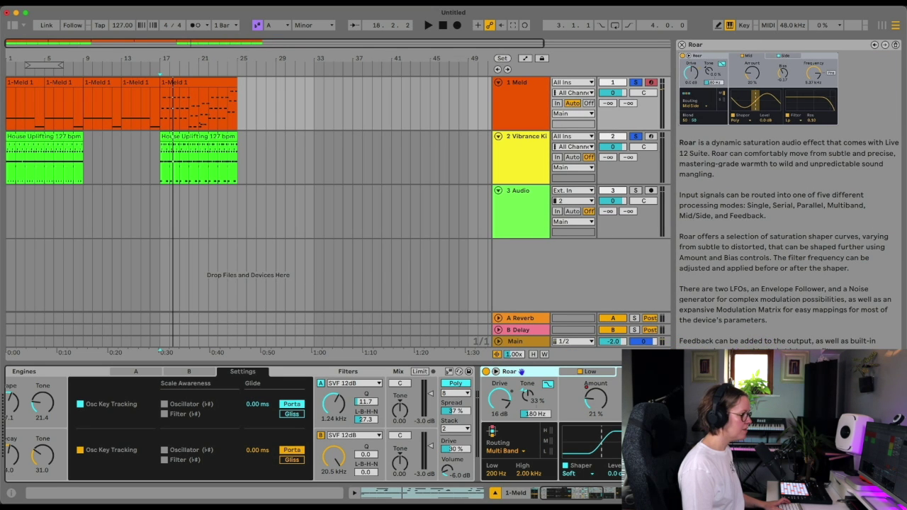
click(885, 44)
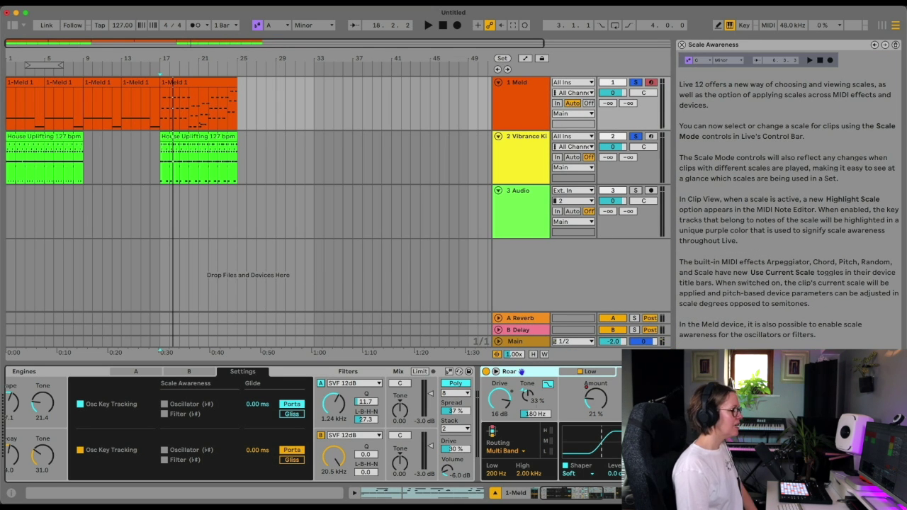
click(885, 44)
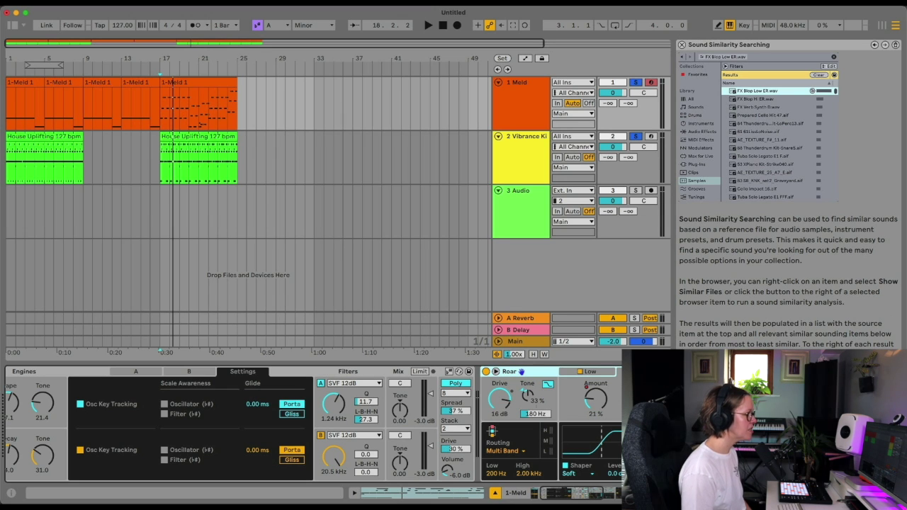
key(Right)
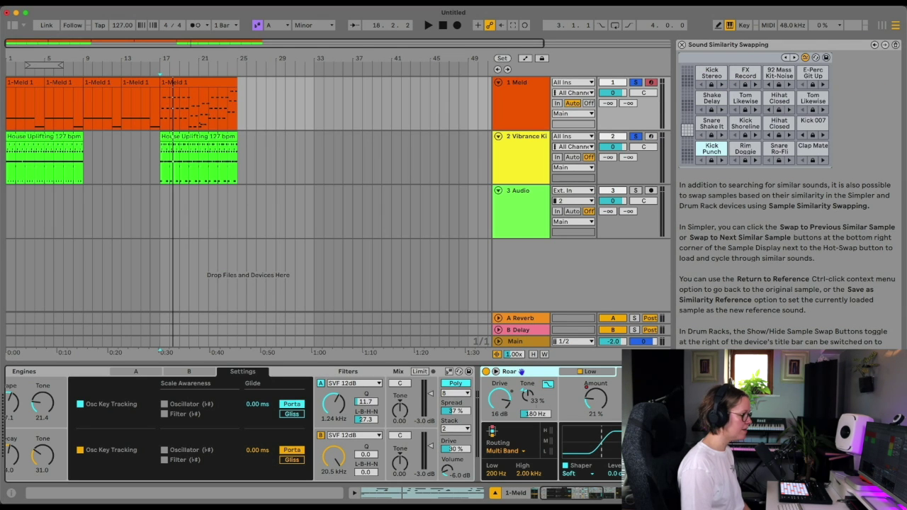
key(Right)
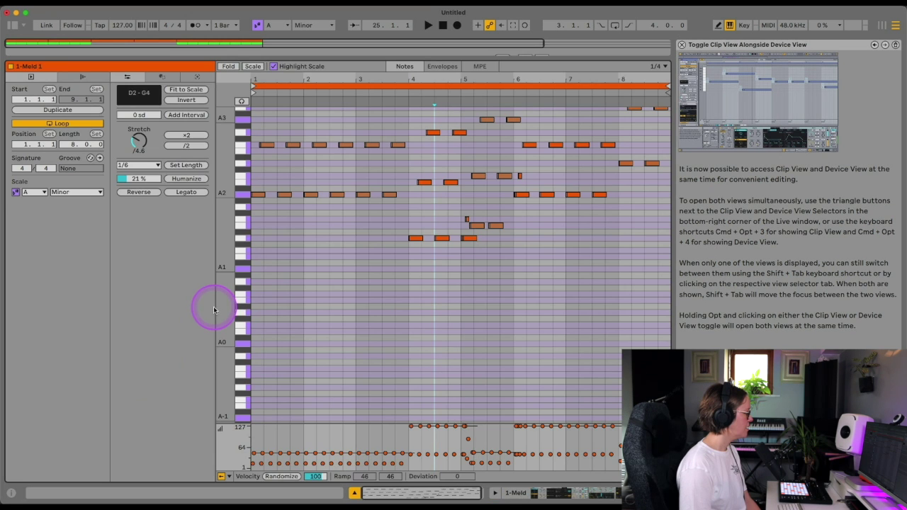
drag(216, 308, 239, 306)
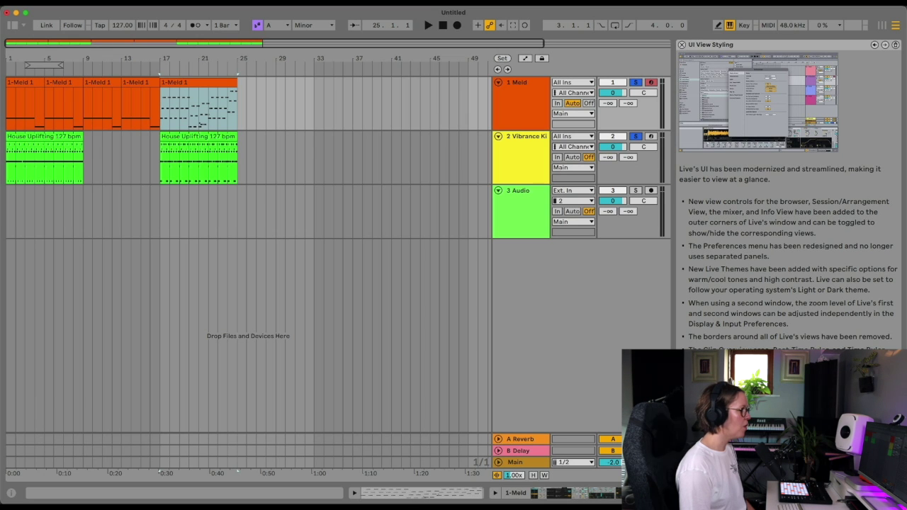
- Open the Preferences, move the window clear of the track headers, and inspect the available sample rates in the Audio settings
key(super+comma)
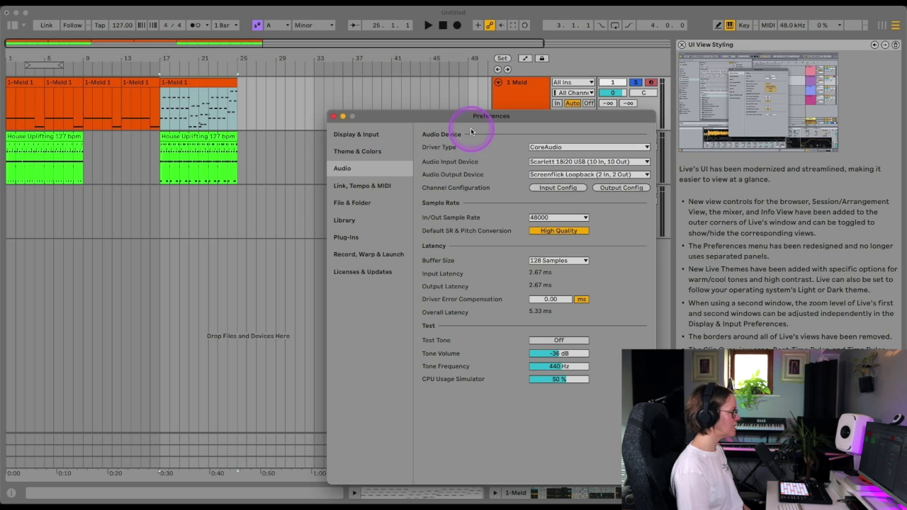
drag(466, 121, 342, 87)
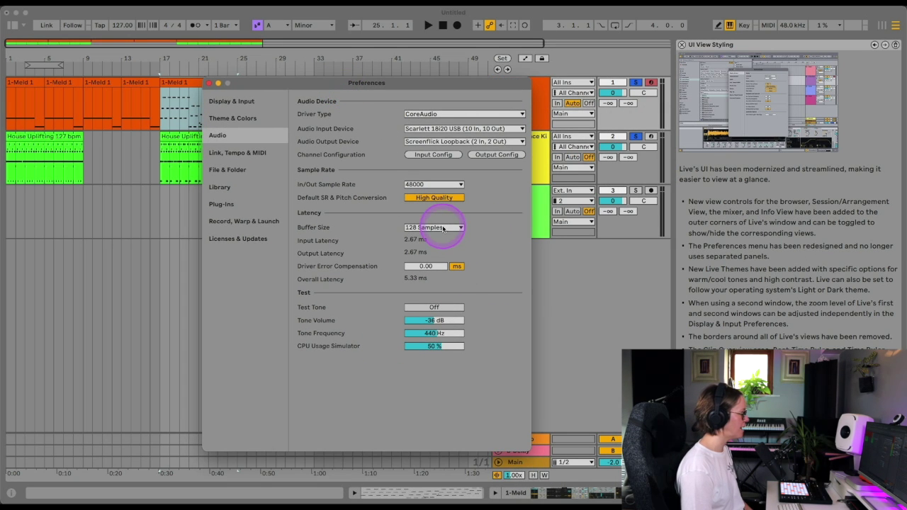
click(442, 228)
click(467, 228)
click(457, 184)
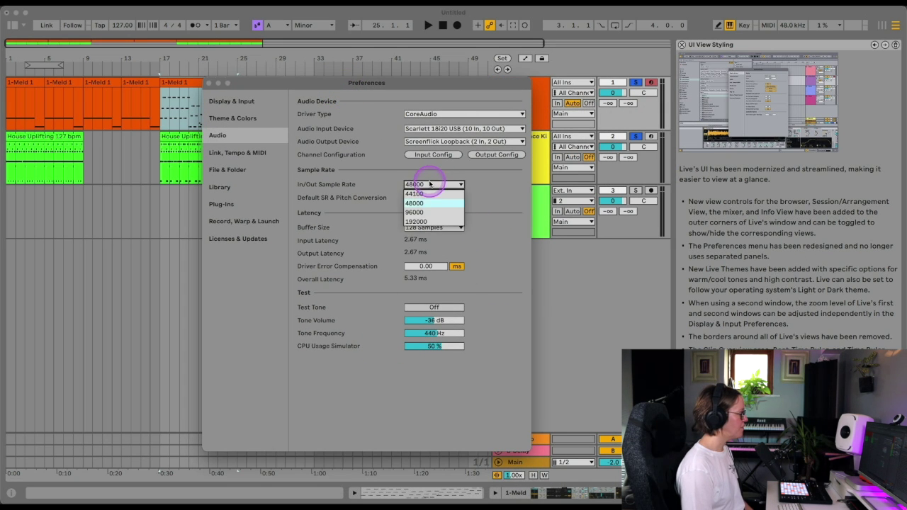
click(495, 179)
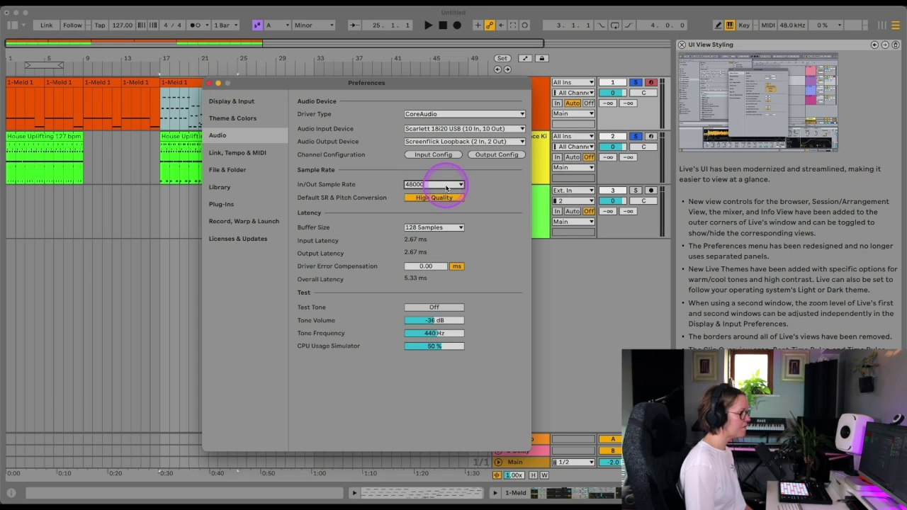
click(445, 186)
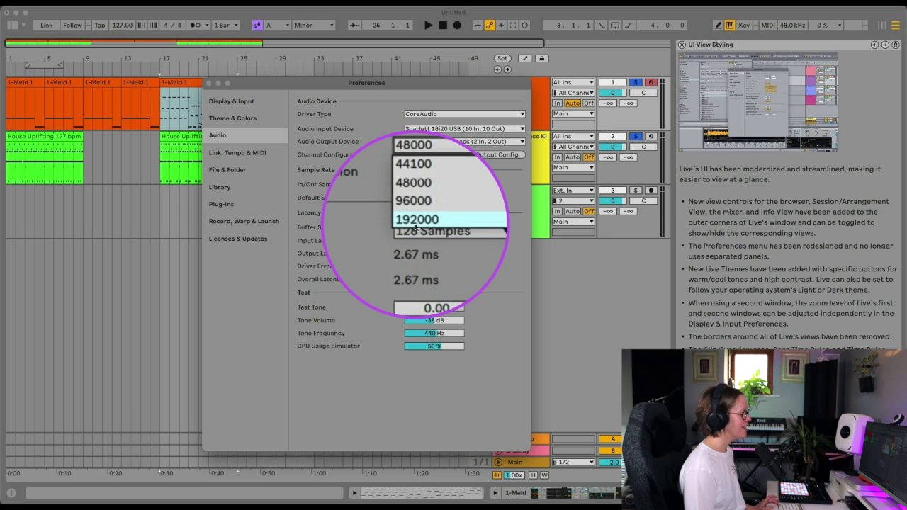
click(499, 177)
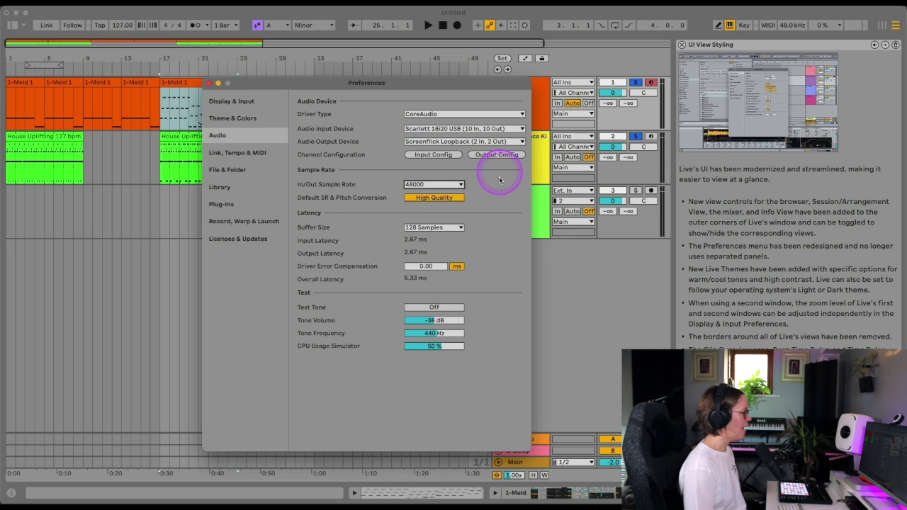
- Preview the Angst Robot, Apricot and Plum, and Classic Medium Dark themes in the Theme & Colors preferences
click(229, 119)
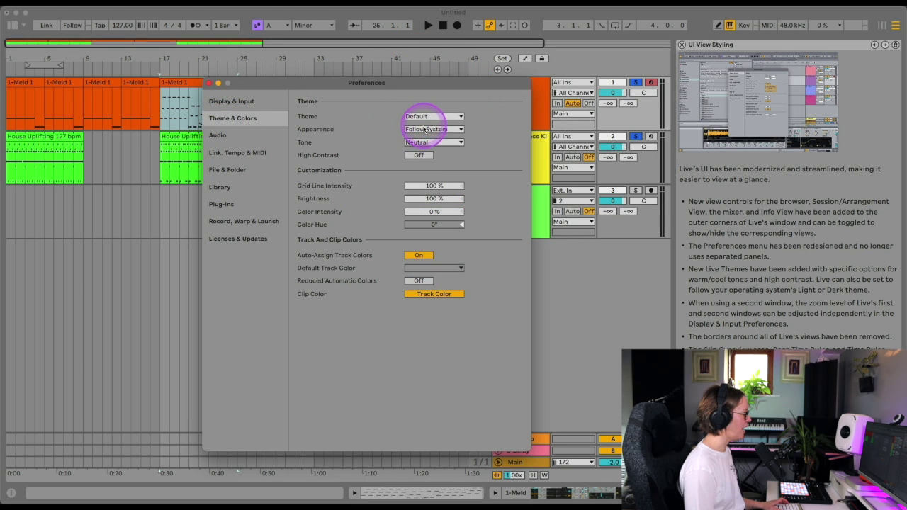
click(422, 129)
click(421, 148)
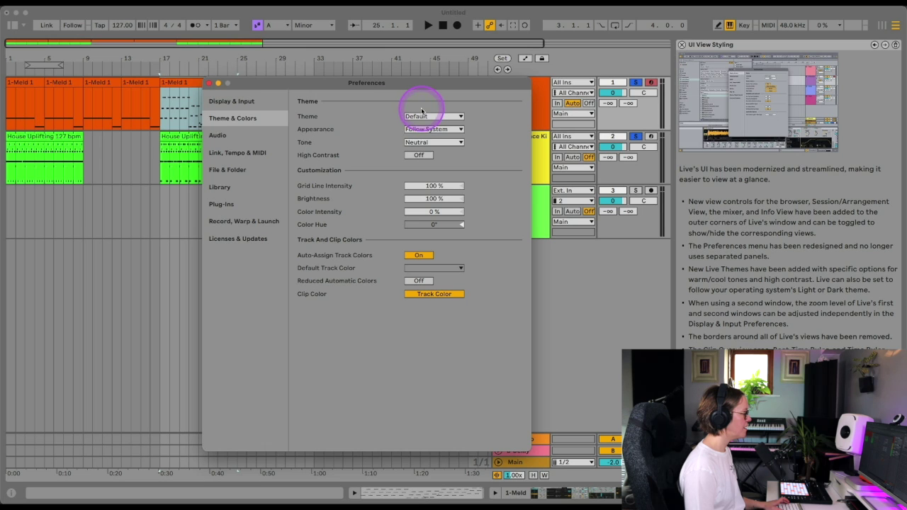
click(423, 117)
click(423, 135)
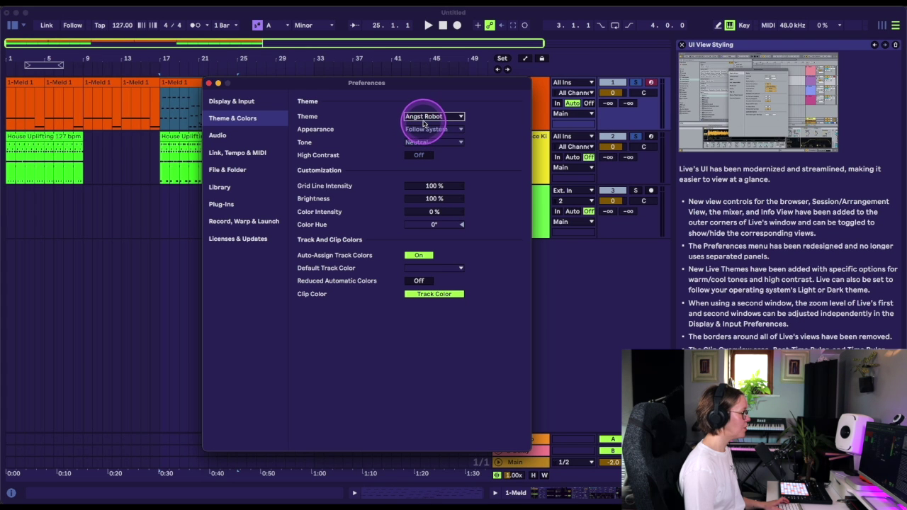
click(424, 116)
click(427, 143)
click(425, 116)
click(427, 153)
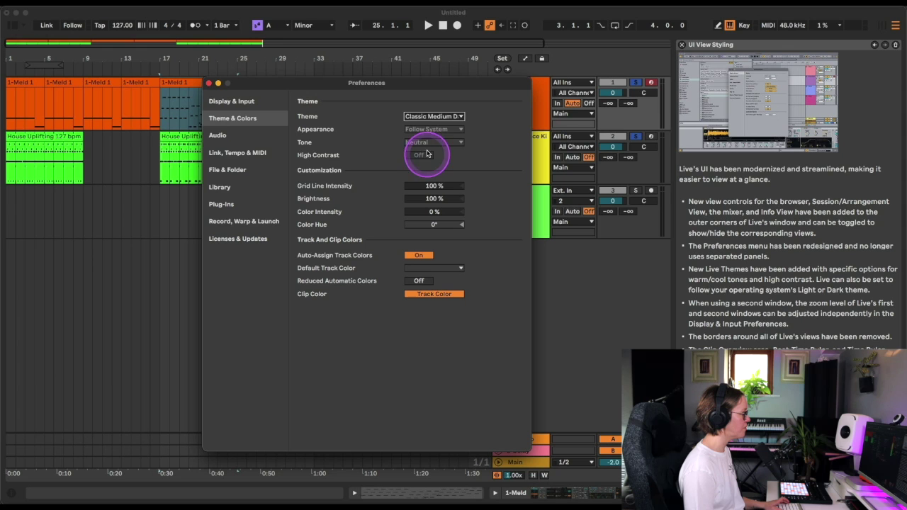
- Preview the Classic Medium Light, Immaterial, Riparian and Twenty-Four Carat themes, and return to the Default theme
click(424, 116)
click(438, 162)
click(441, 112)
click(433, 156)
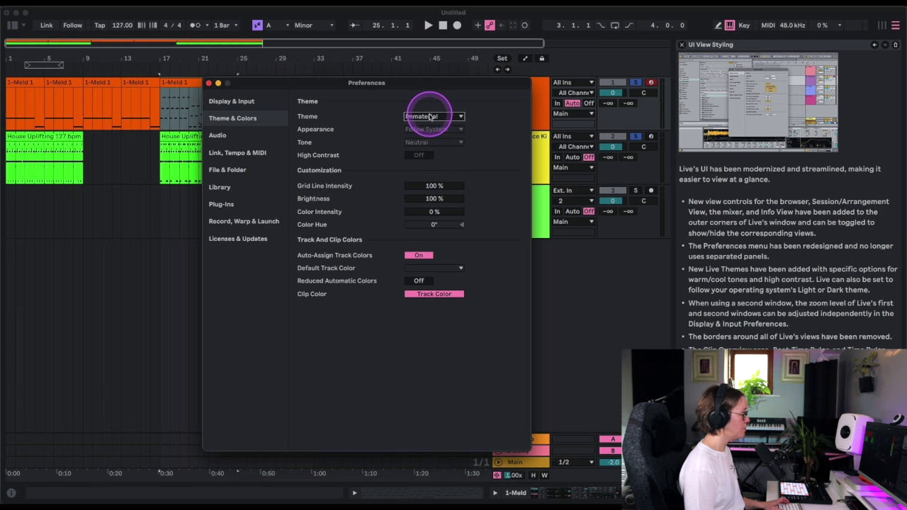
click(428, 118)
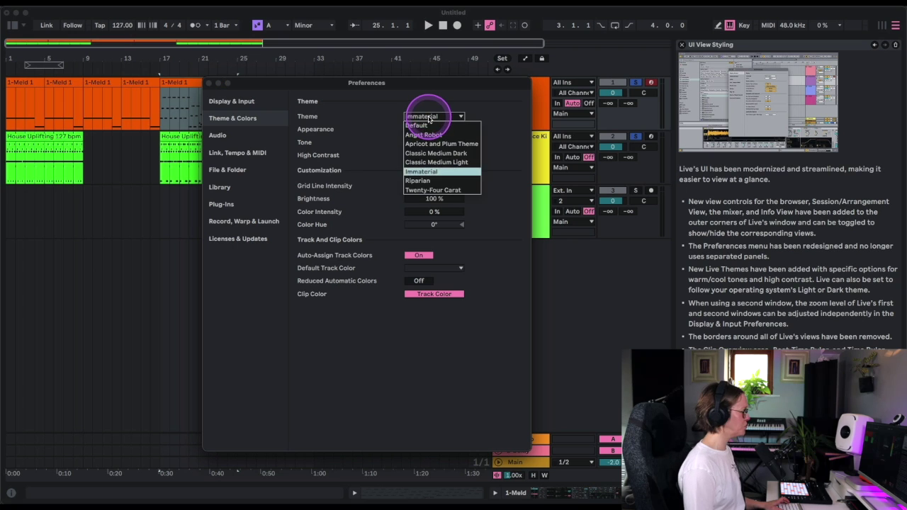
click(426, 180)
click(427, 120)
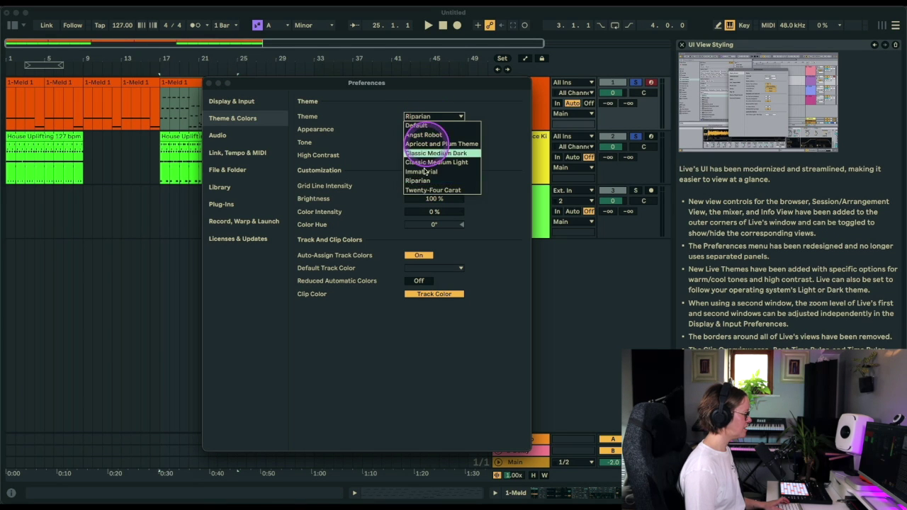
click(425, 183)
click(430, 115)
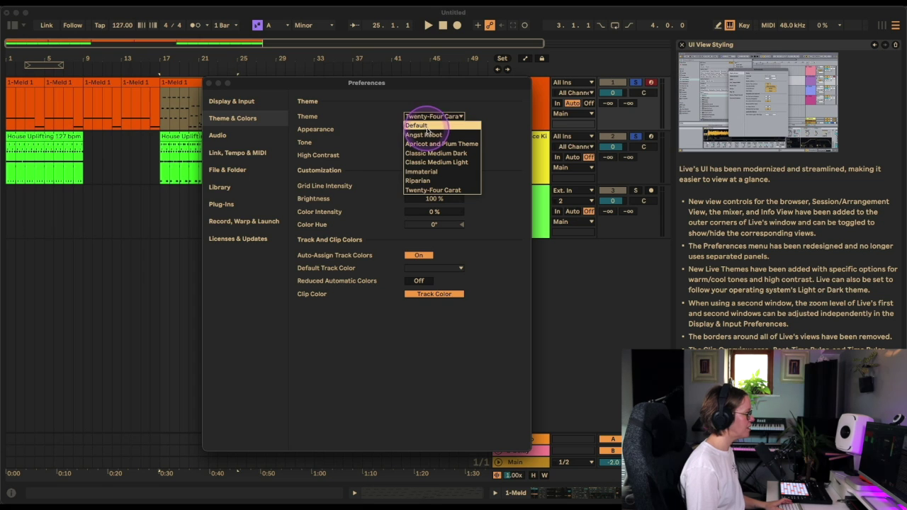
click(428, 127)
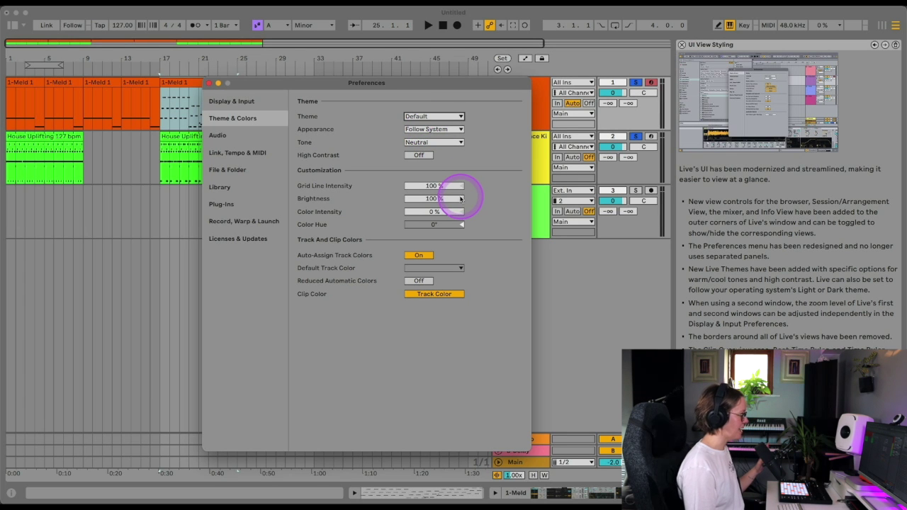
- Try the Cool and Warm tones for the Default theme, and set the tone back to Neutral
click(432, 143)
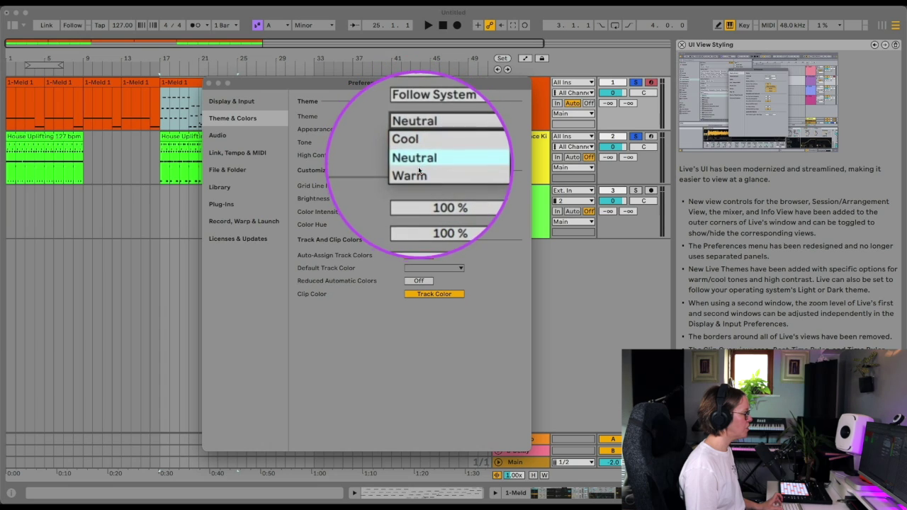
click(415, 151)
click(419, 143)
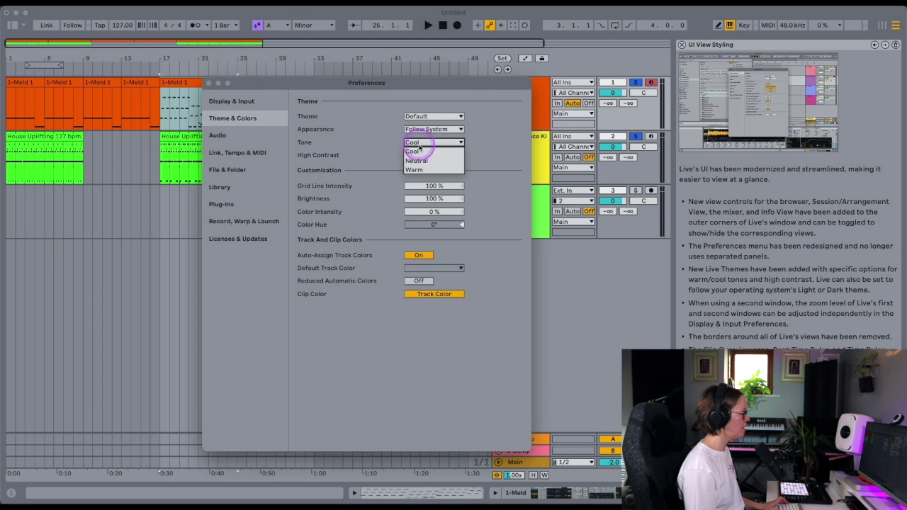
click(417, 160)
click(423, 143)
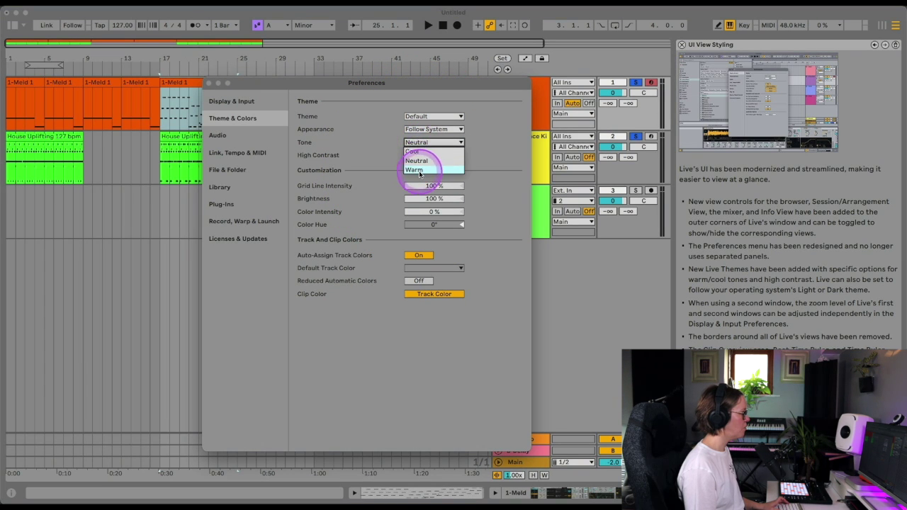
click(420, 171)
click(419, 142)
click(419, 160)
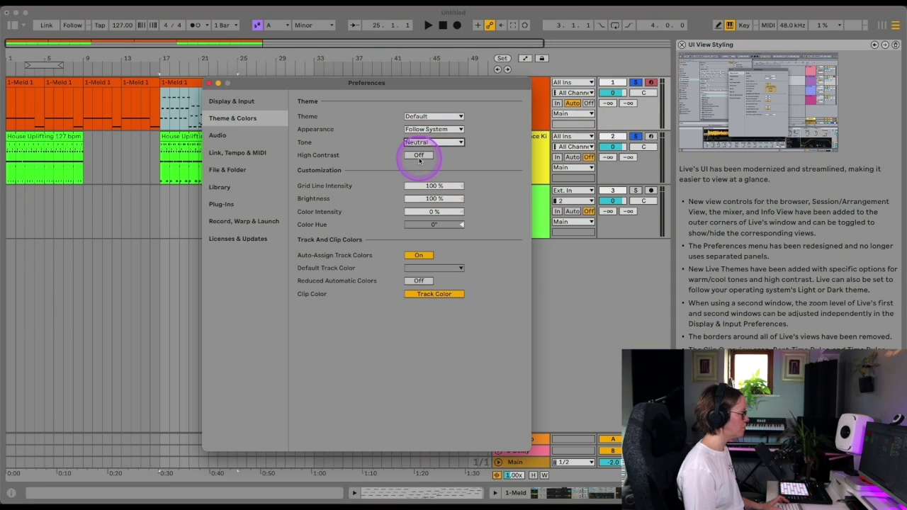
- Look over the Display & Input, Theme & Colors and Audio preference pages, and close the Preferences
click(234, 101)
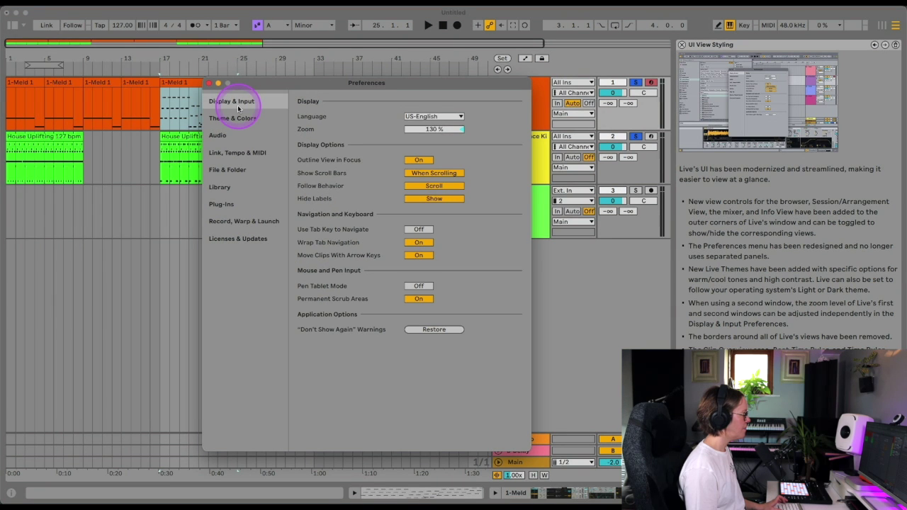
click(232, 119)
click(218, 135)
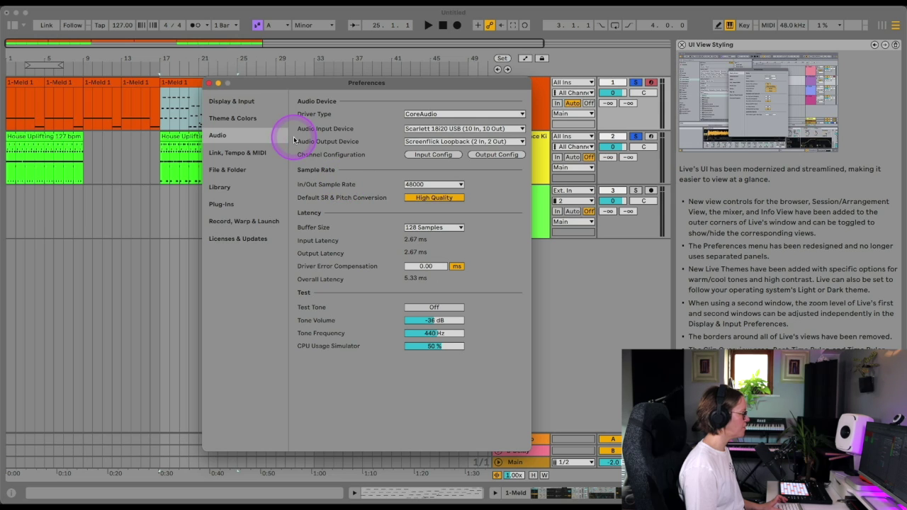
click(209, 83)
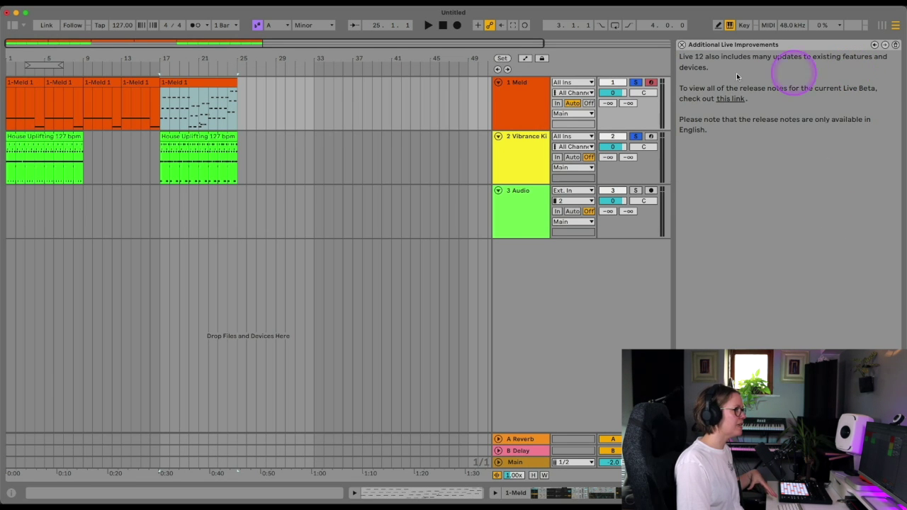
- Close the help lessons and switch off solo on the Vibrance and Meld tracks
click(681, 44)
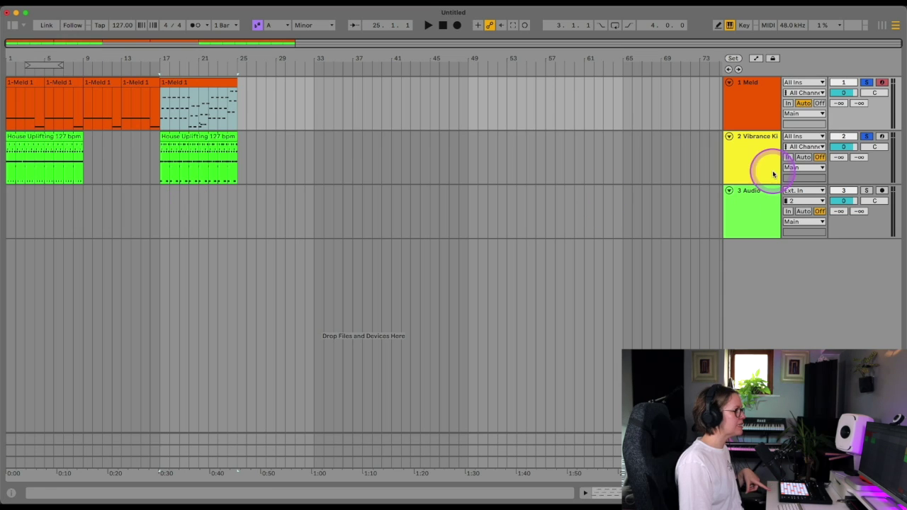
click(867, 137)
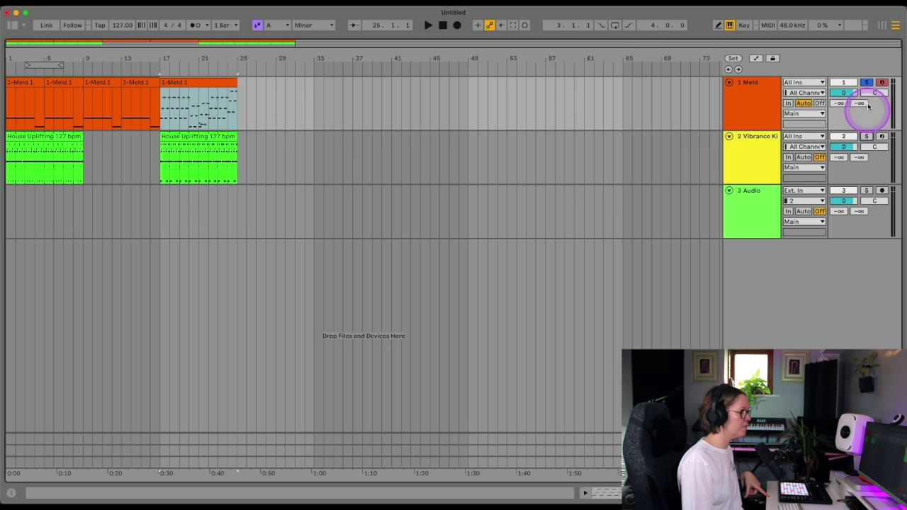
click(865, 82)
- Load the Latch & Drone preset from the Granulator III pack's device templates onto a new track
click(17, 15)
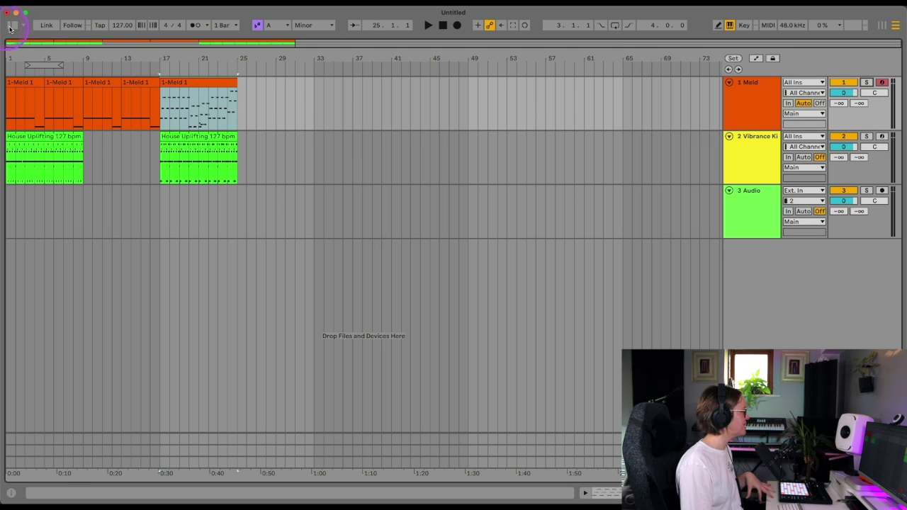
click(11, 26)
click(29, 323)
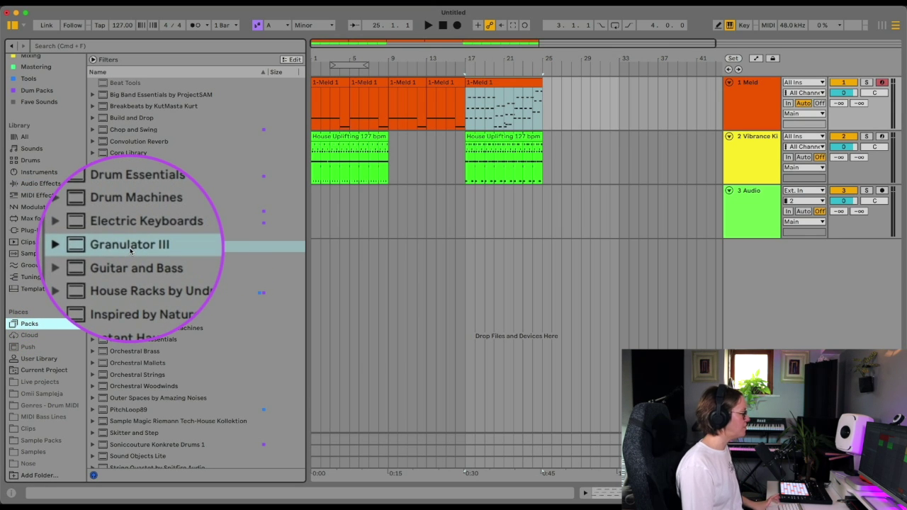
click(93, 246)
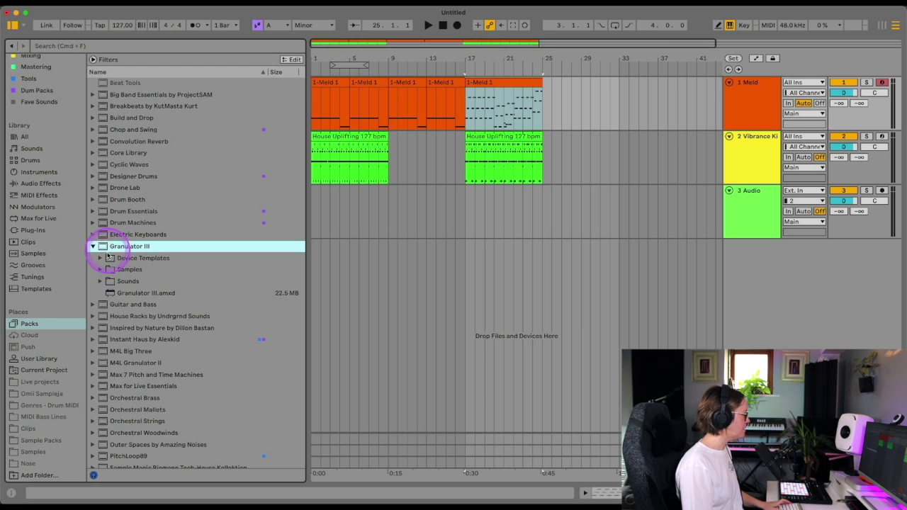
click(100, 258)
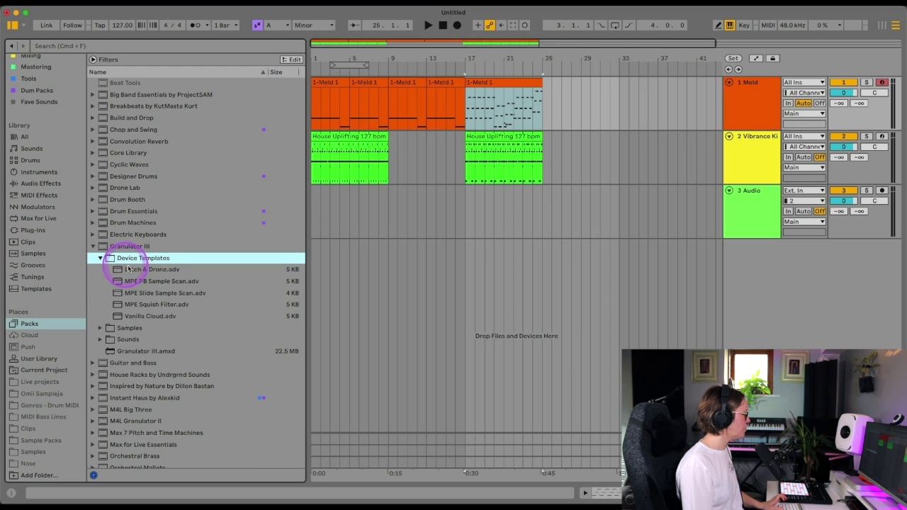
drag(128, 269, 407, 253)
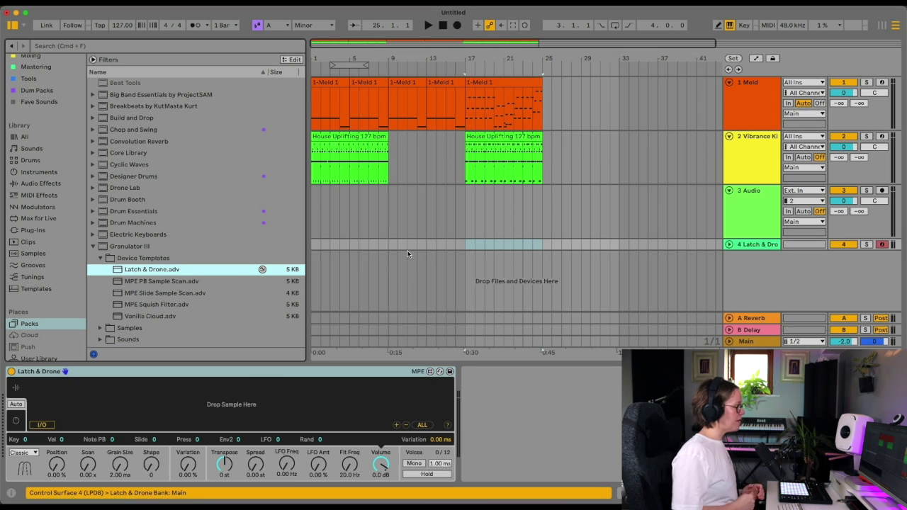
- Delete the empty audio track above the Latch & Drone track
click(752, 206)
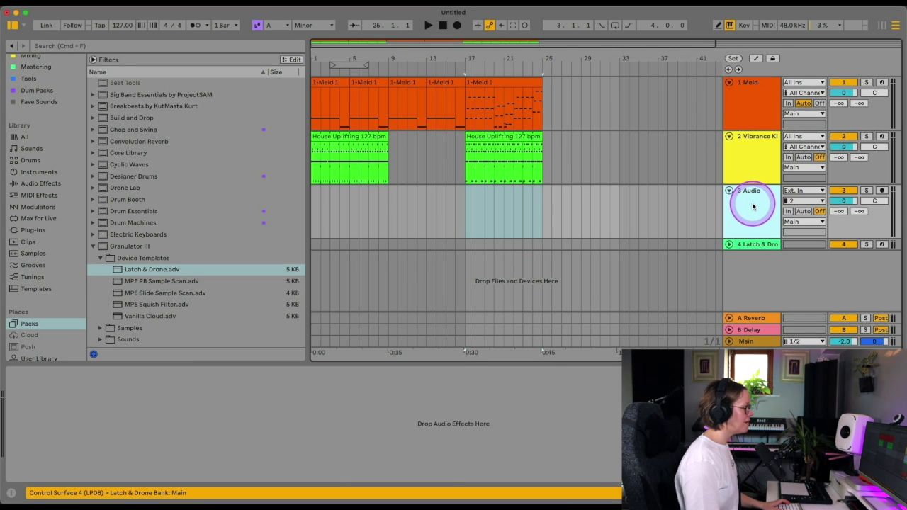
key(Delete)
click(649, 231)
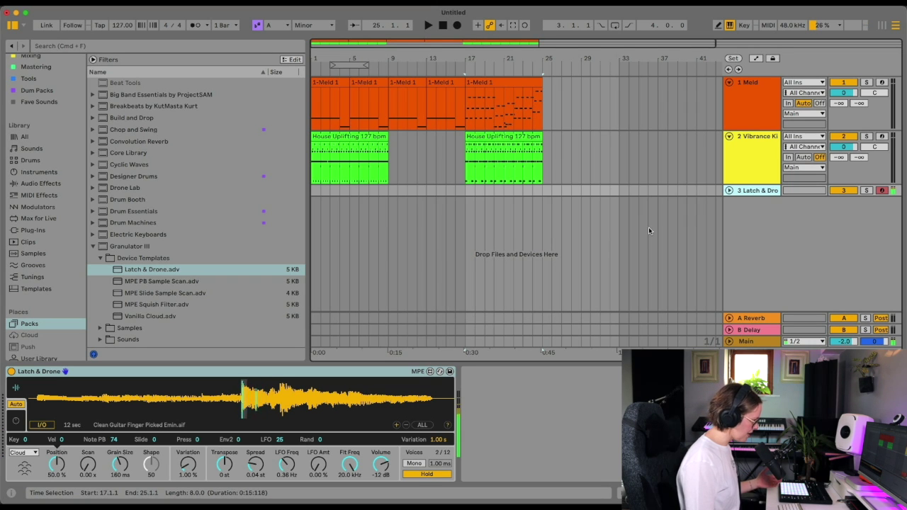
- Play the arrangement from bar 9 to hear the drone together with the Meld part
key(space)
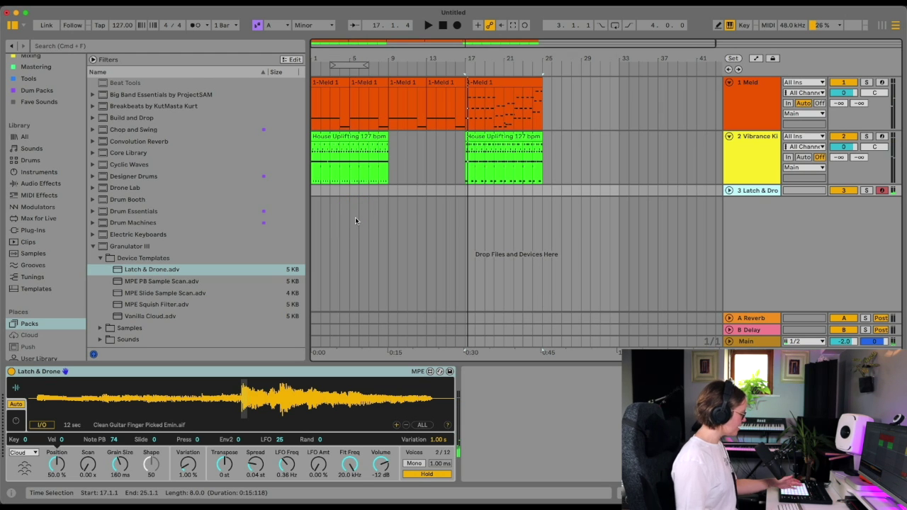
click(312, 191)
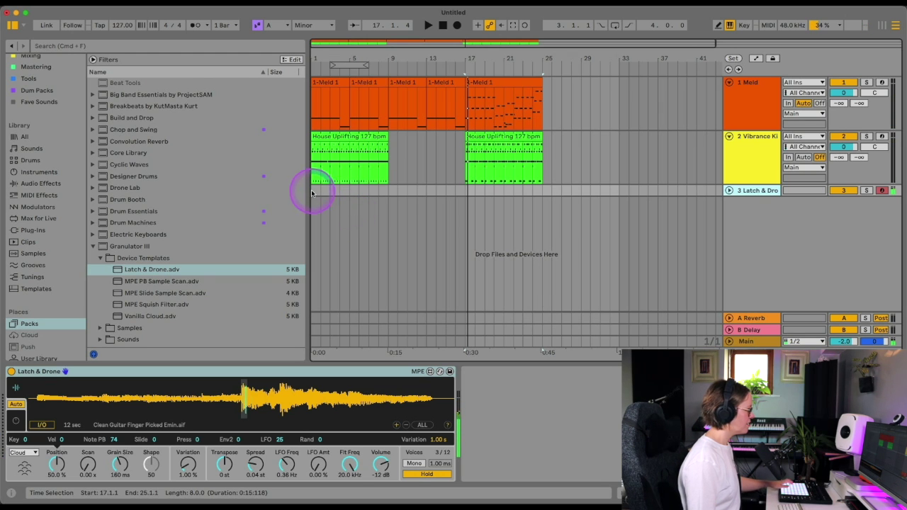
click(386, 191)
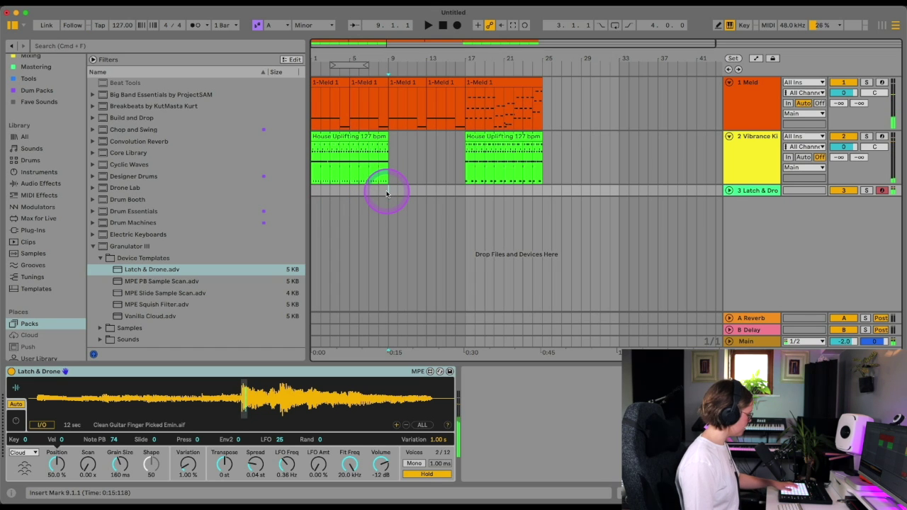
key(space)
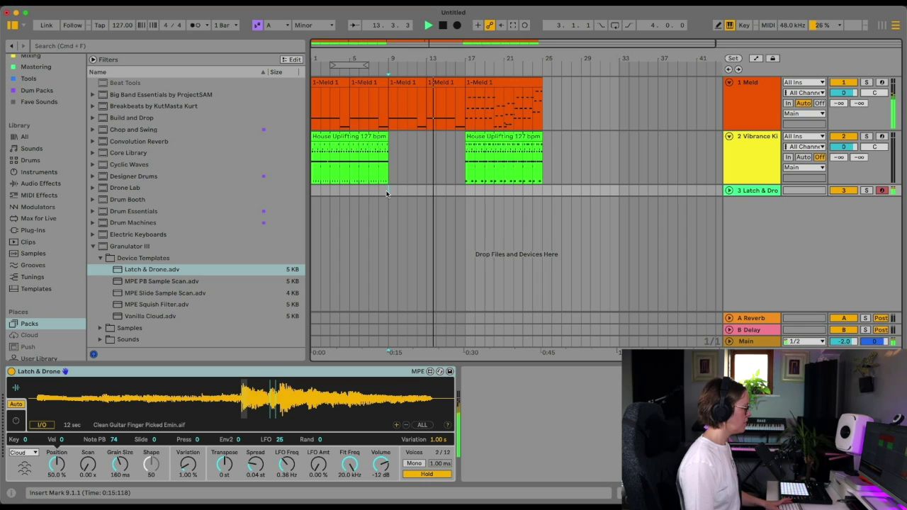
key(space)
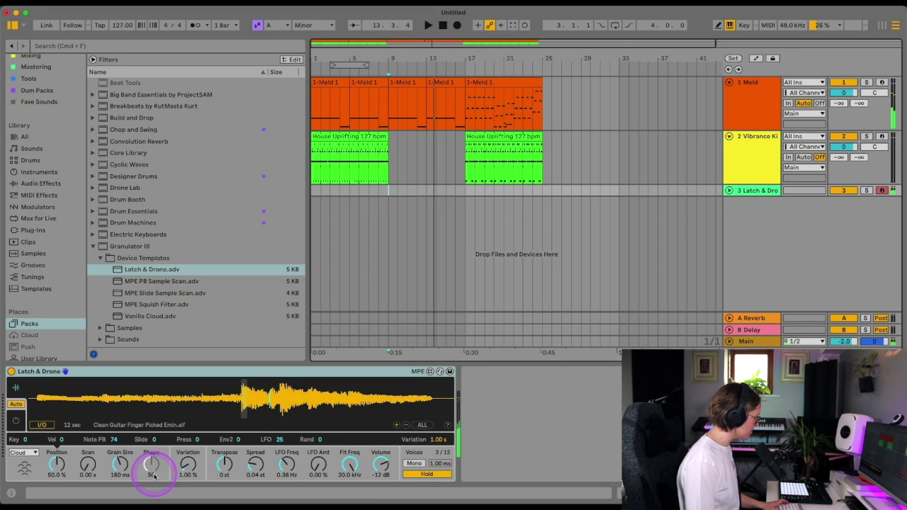
- Try the Loop and Classic grain modes in Latch & Drone, return to Cloud, and briefly play the arrangement
click(24, 452)
click(23, 441)
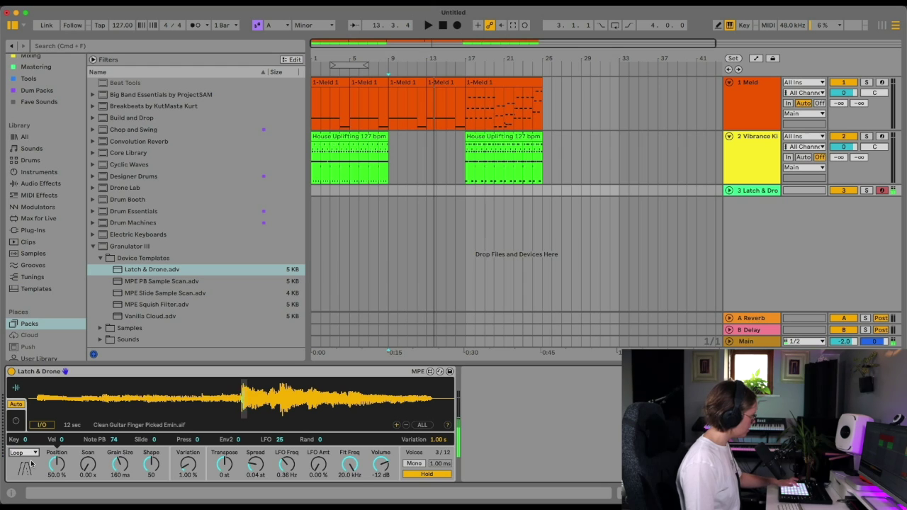
click(24, 452)
click(23, 471)
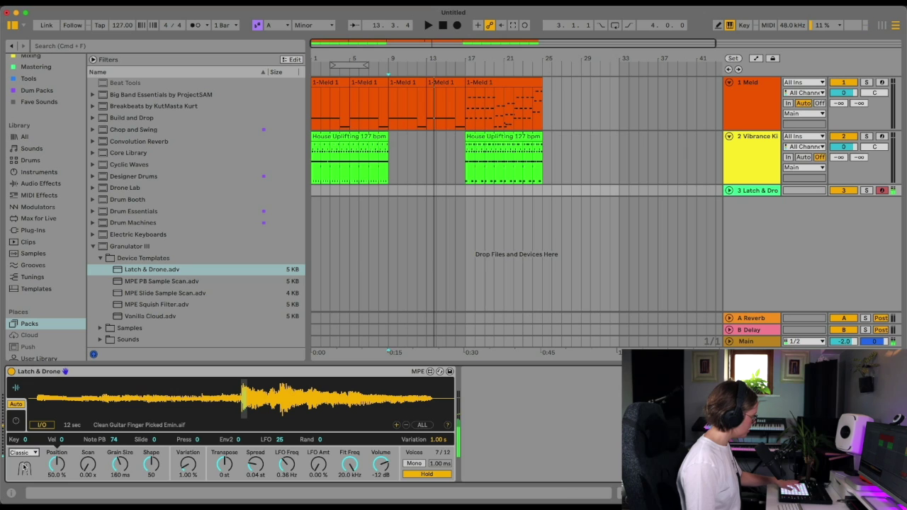
click(23, 452)
click(22, 483)
click(58, 468)
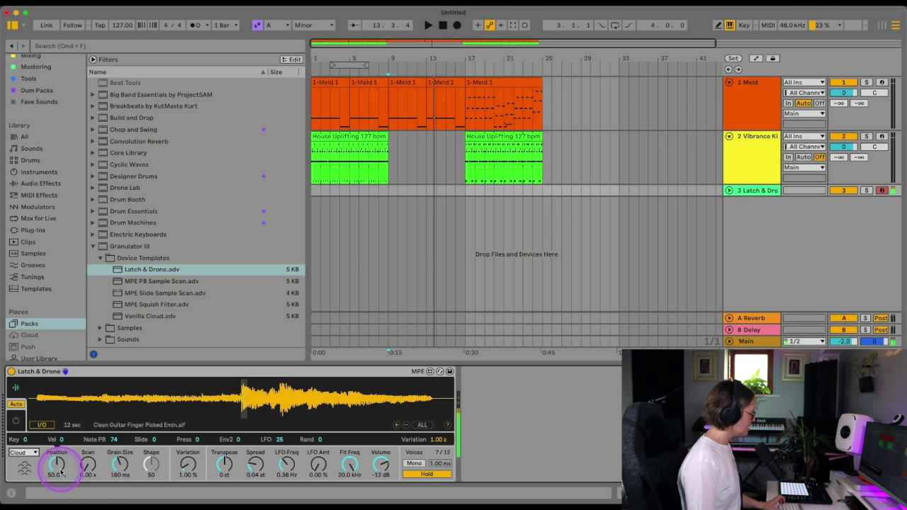
key(space)
key(space)
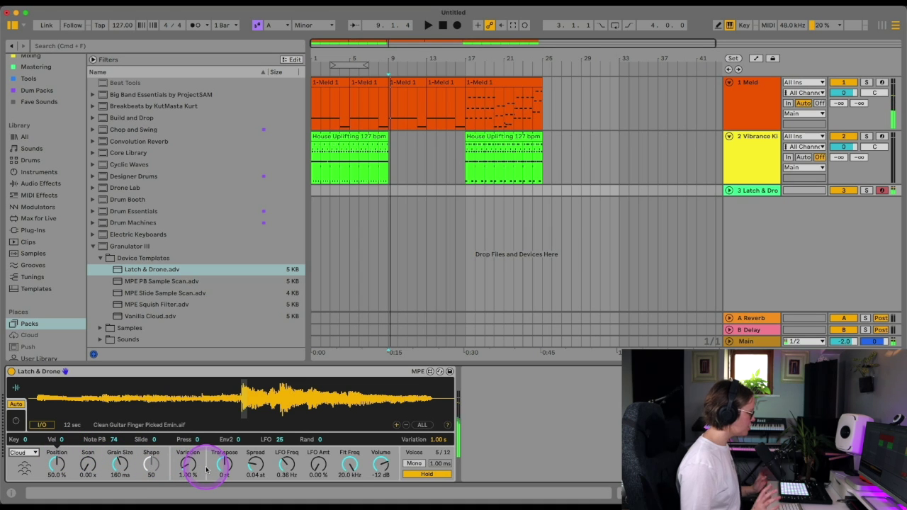
- Transpose the drone by +3 st and move the grain position near the sample's start, at 2.31 %
click(17, 418)
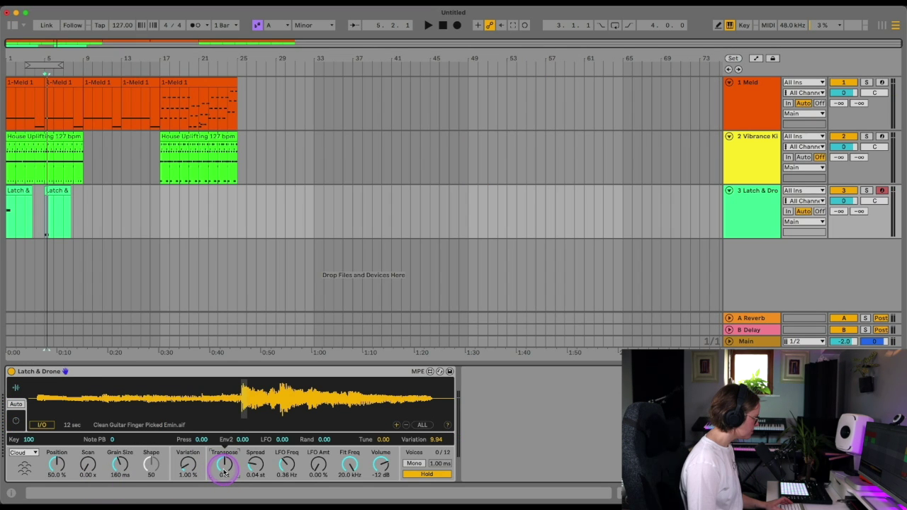
drag(225, 467, 224, 473)
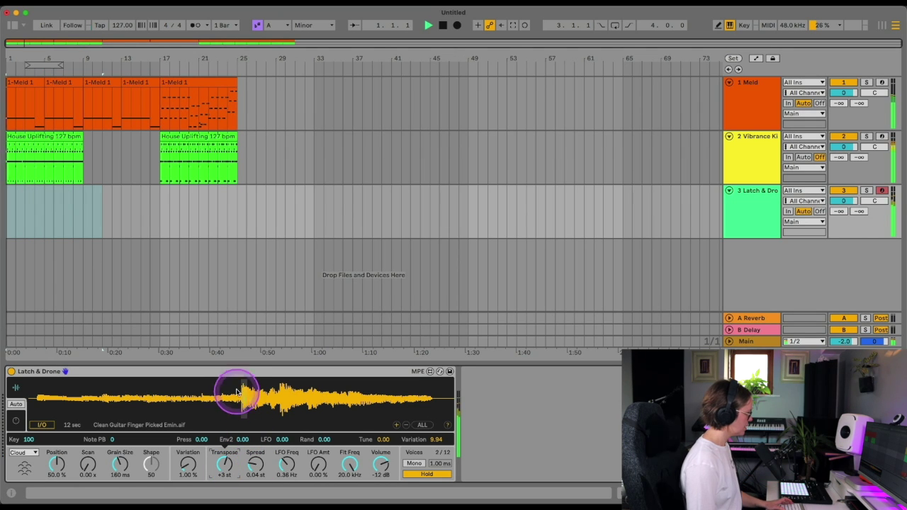
drag(217, 388, 51, 389)
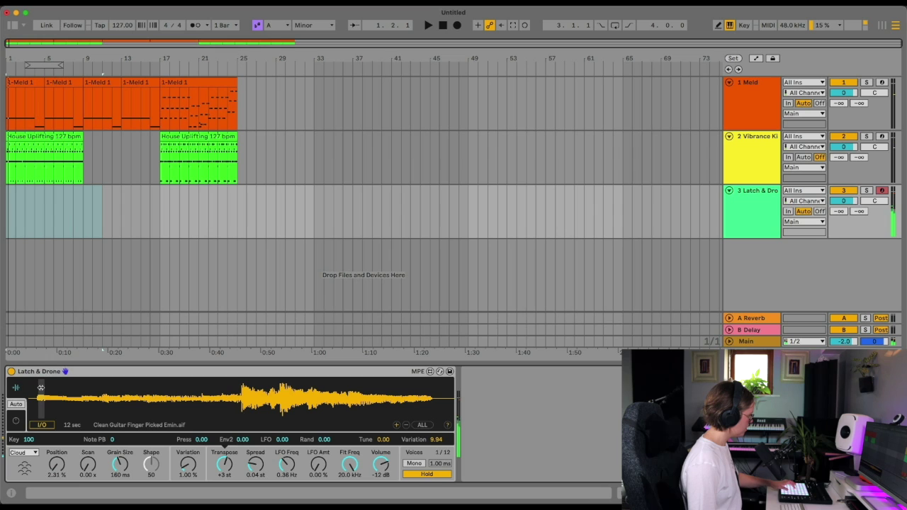
- Record a three-note drone clip from bar 1 on the Latch & Drone track and duplicate it directly after
click(16, 213)
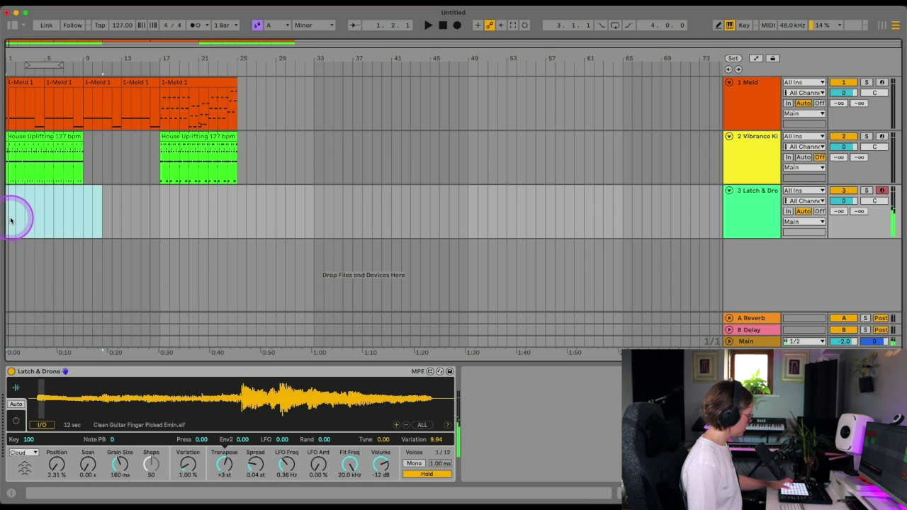
key(space)
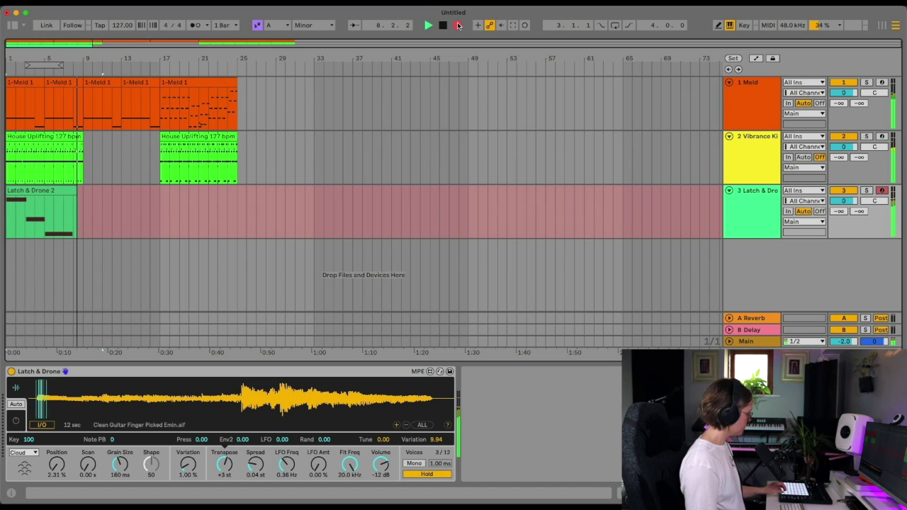
key(space)
click(71, 189)
key(ctrl+d)
- Play the duplicated drone clip and lengthen the volume envelope's release to 2.64 s
key(space)
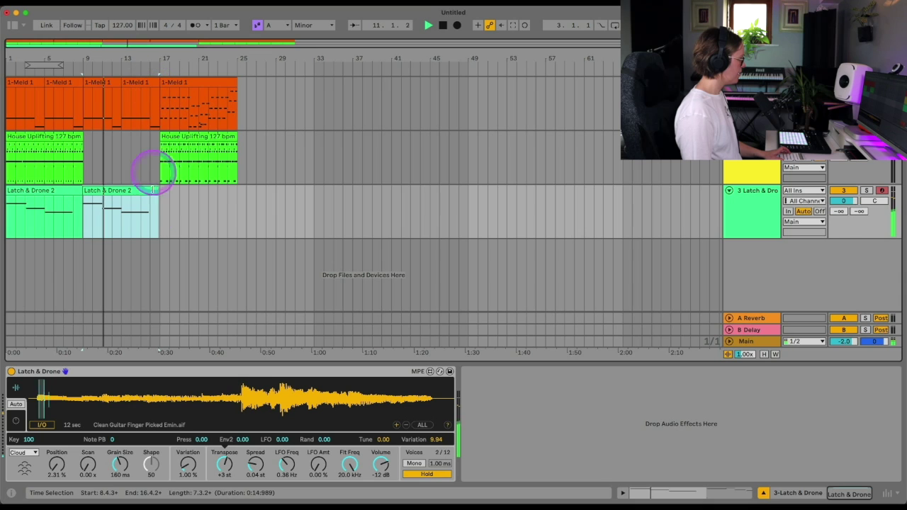
click(11, 419)
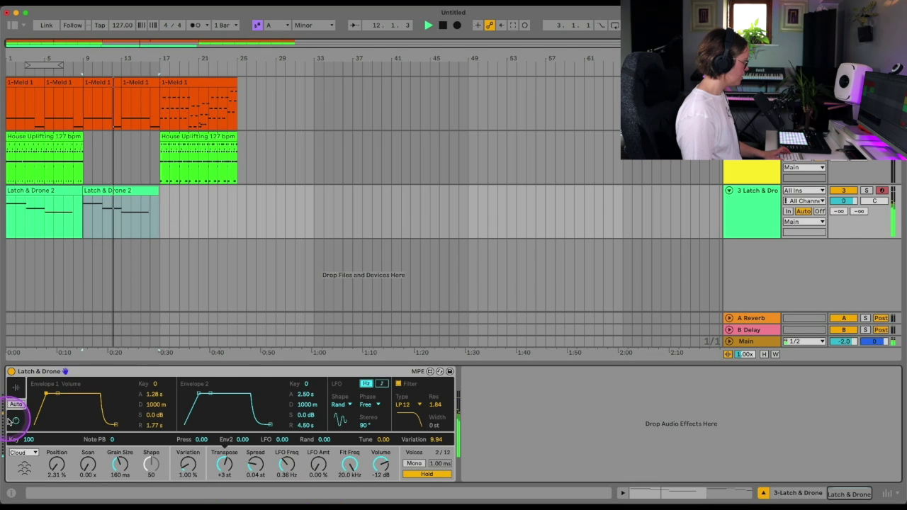
drag(117, 424, 118, 423)
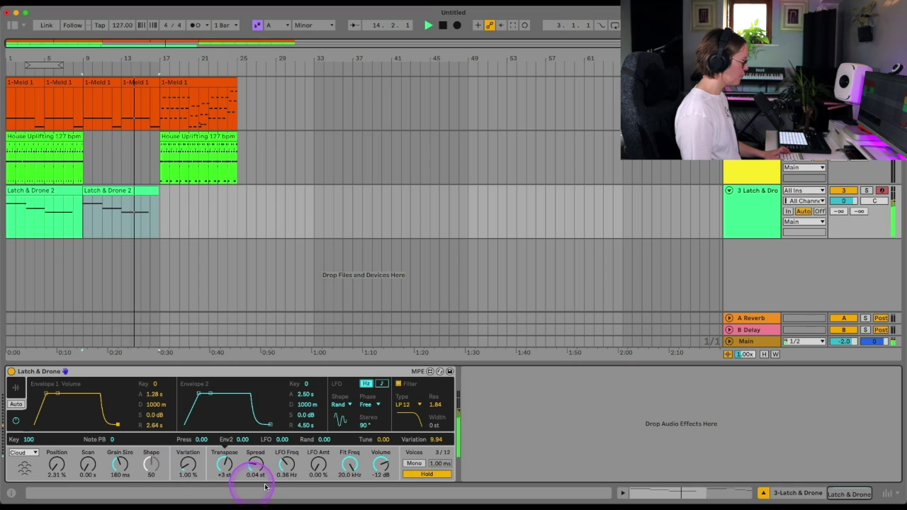
key(space)
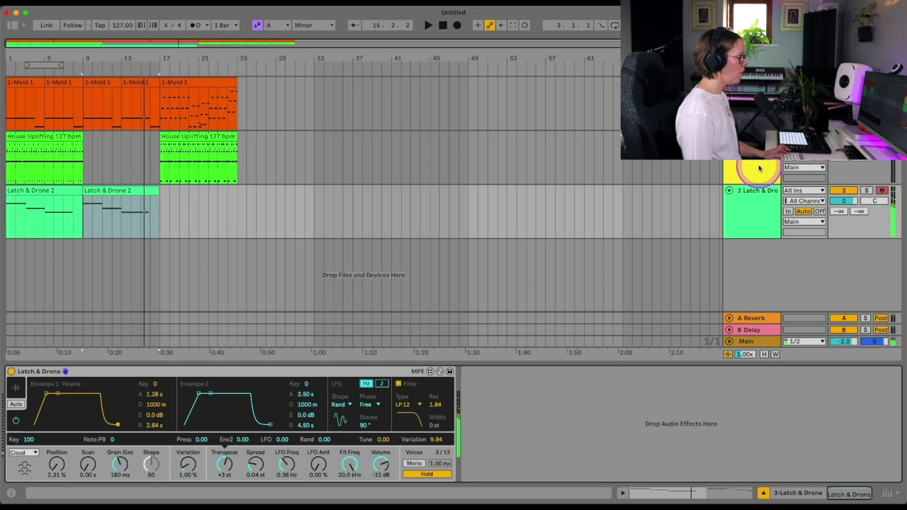
- Check the Roar device on the Meld track and add a Roar audio effect to the Latch & Drone track
key(Up)
key(Up)
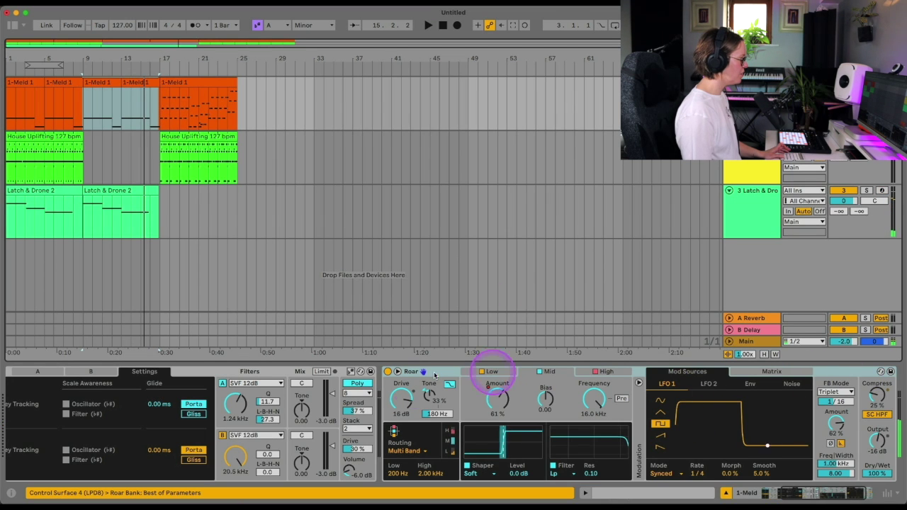
click(751, 212)
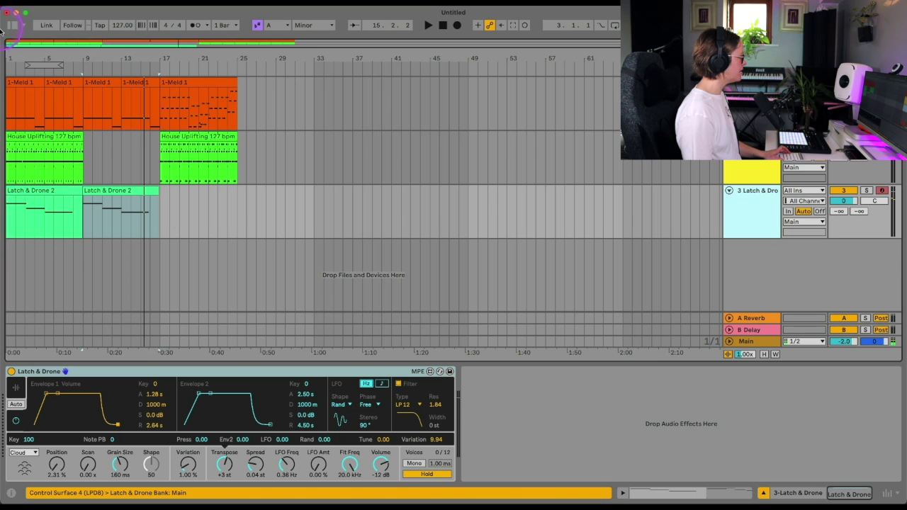
click(14, 26)
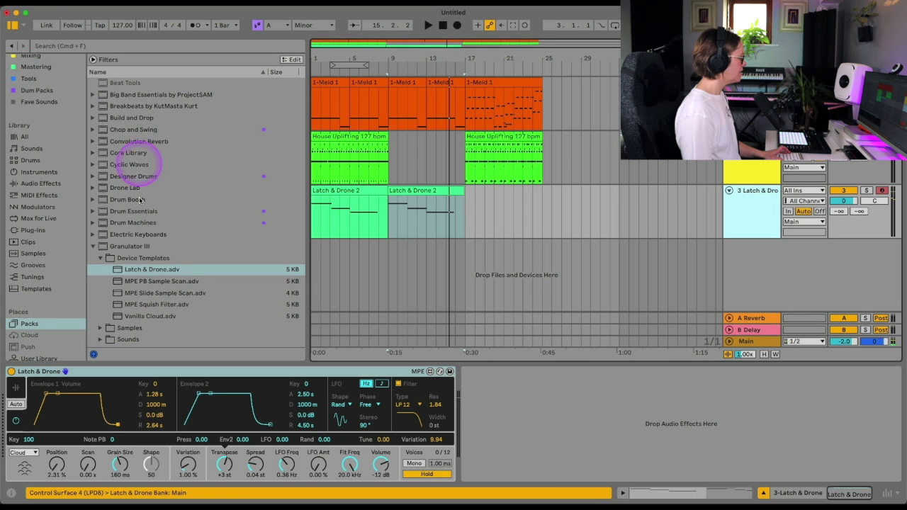
click(43, 183)
double_click(122, 344)
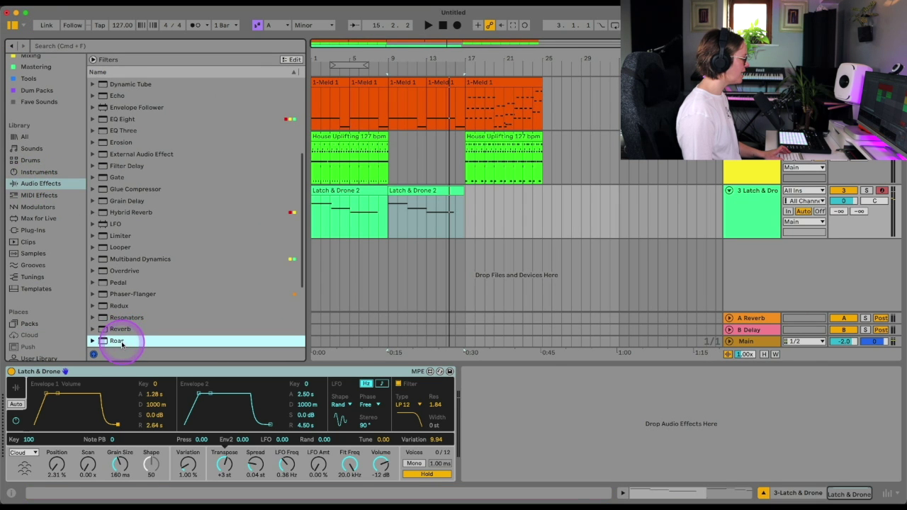
click(12, 26)
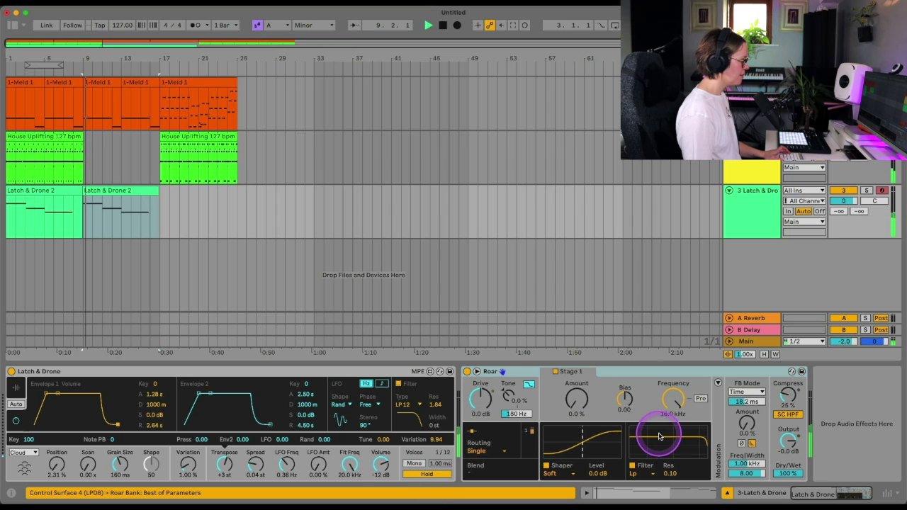
- Solo the Latch & Drone track and set the drone's Spread to 0.23 st and Position to 2.36 % during playback
click(866, 191)
key(space)
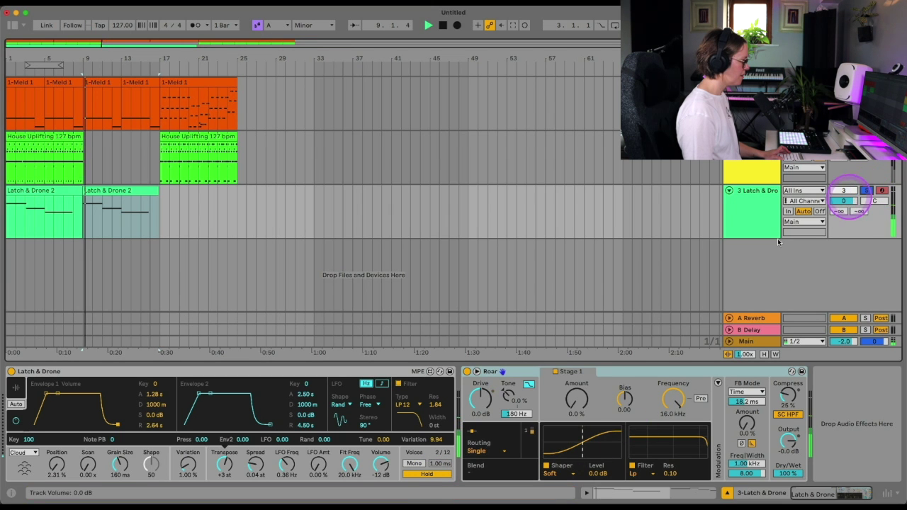
drag(238, 473, 253, 459)
click(16, 388)
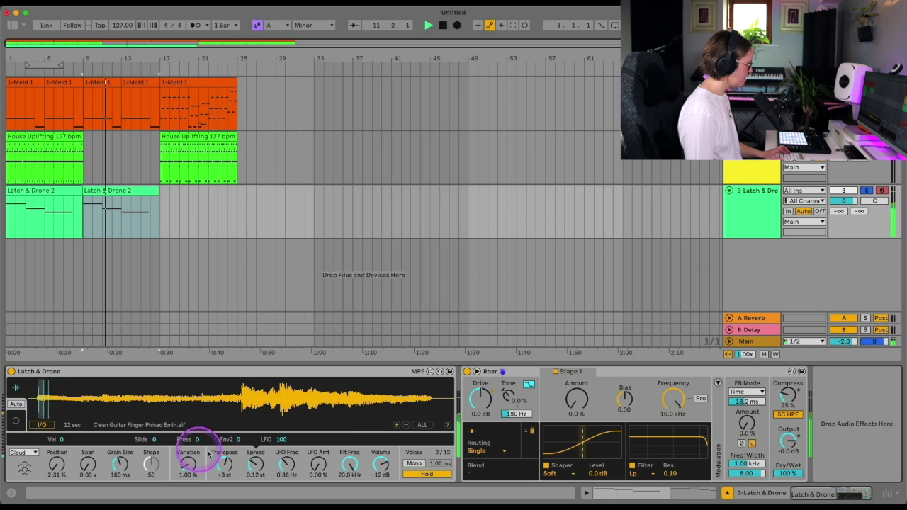
drag(253, 460, 257, 456)
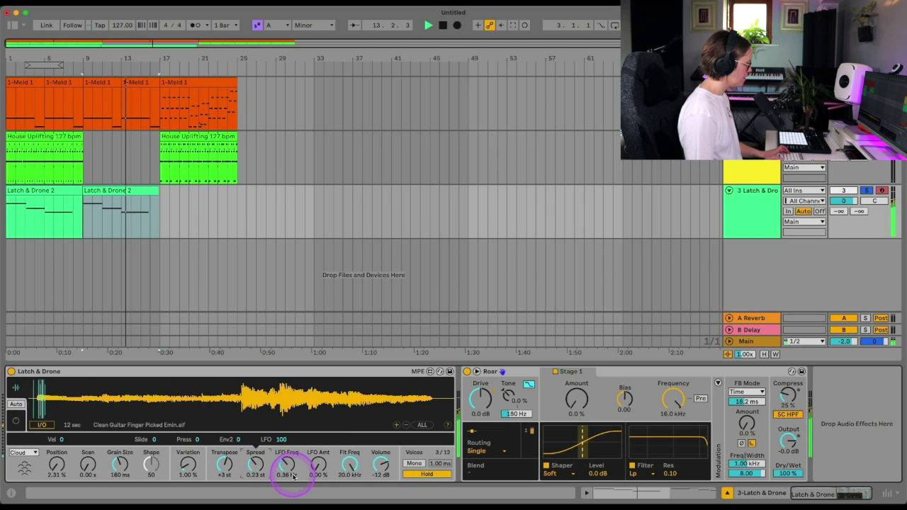
drag(92, 471, 57, 489)
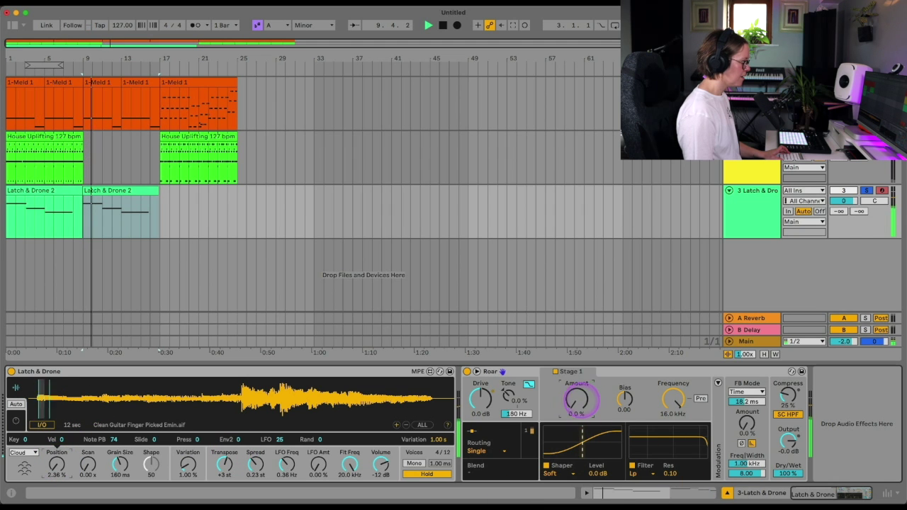
- Switch the Roar routing on the Latch & Drone track to Serial and set the Stage 1 Amount to 21 %
click(501, 443)
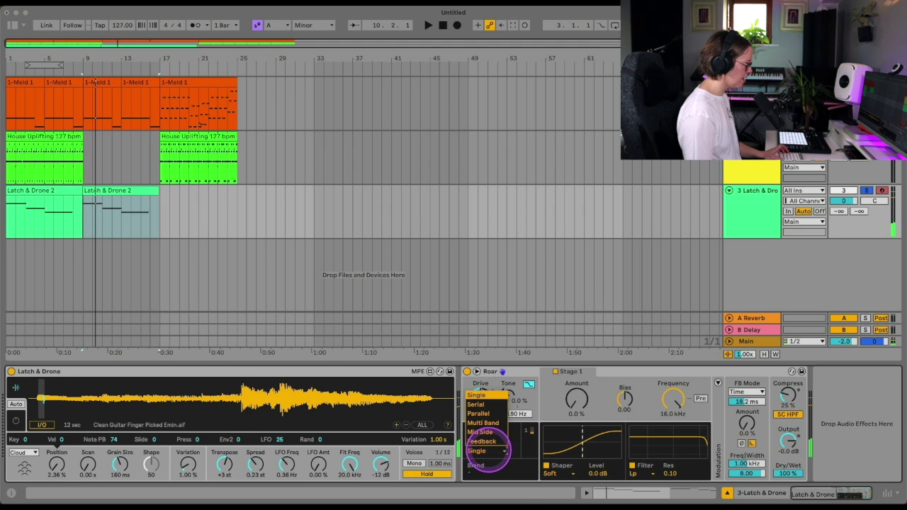
click(484, 405)
drag(576, 398, 571, 394)
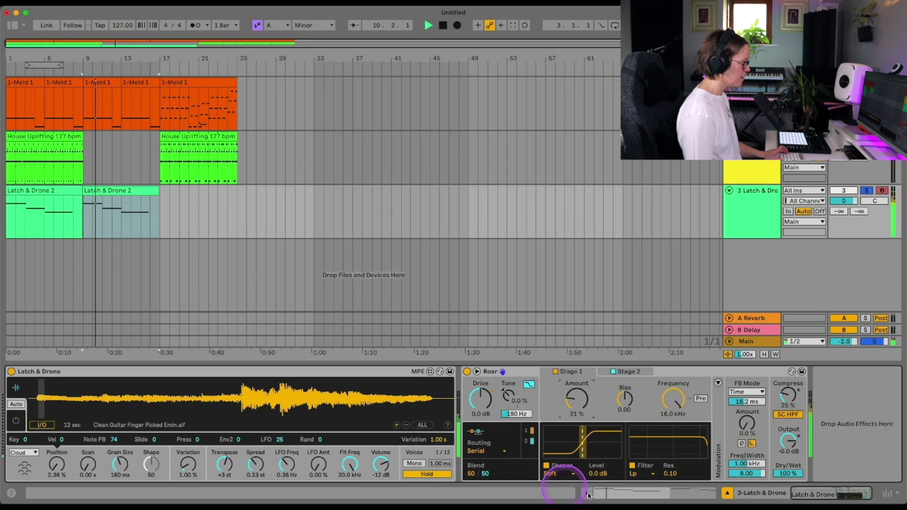
- Lower Roar's Output to -7.5 dB and set the Stage 1 shaper type to Diode Clipper
drag(789, 441, 788, 440)
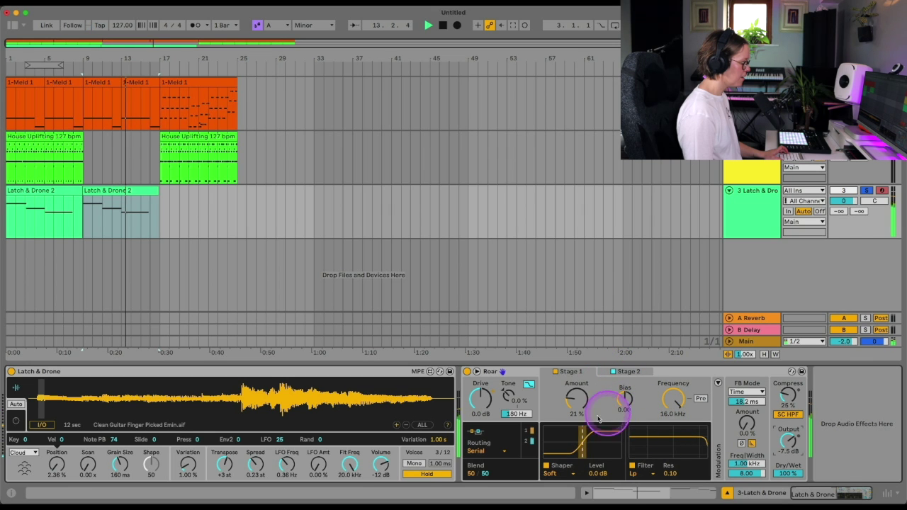
click(570, 473)
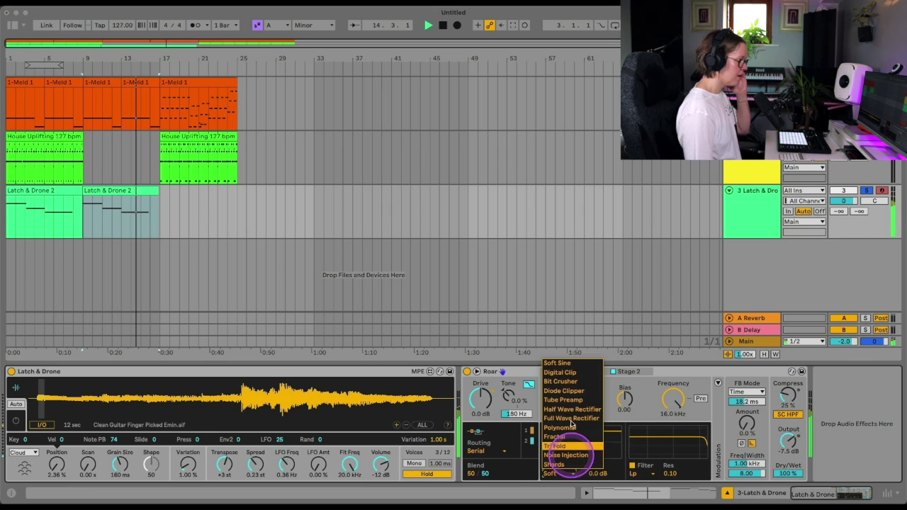
click(575, 389)
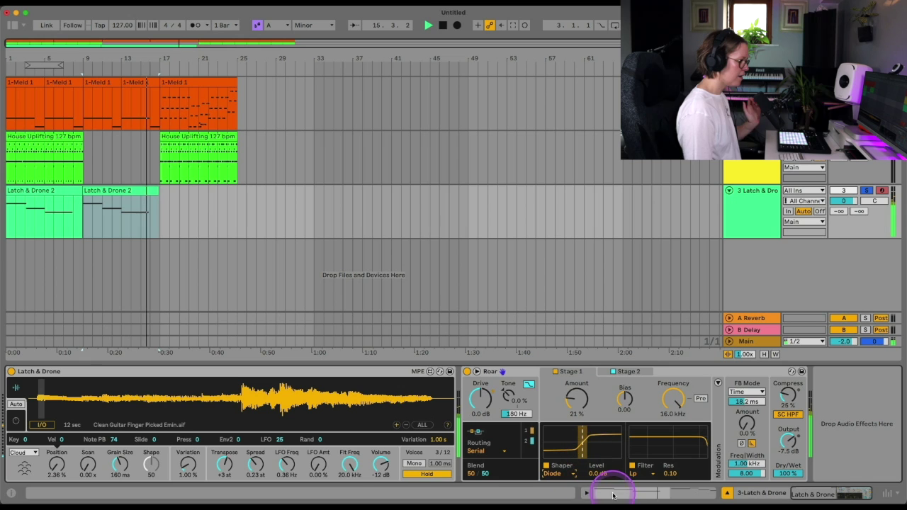
- Expand Roar's modulation section, set the LFO 1 waveform to sine and stop playback
click(718, 382)
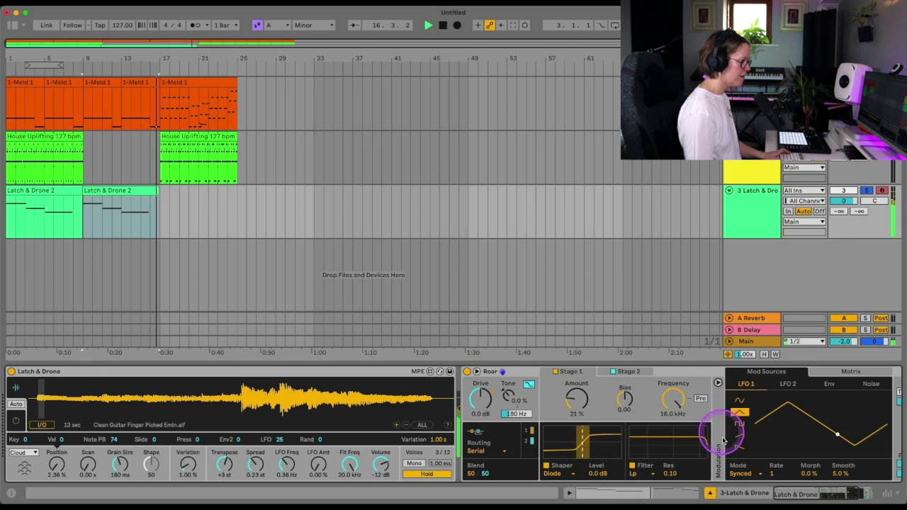
click(601, 423)
click(600, 399)
key(space)
- Play the drone from bar 1 and unsolo the Latch & Drone track
click(202, 236)
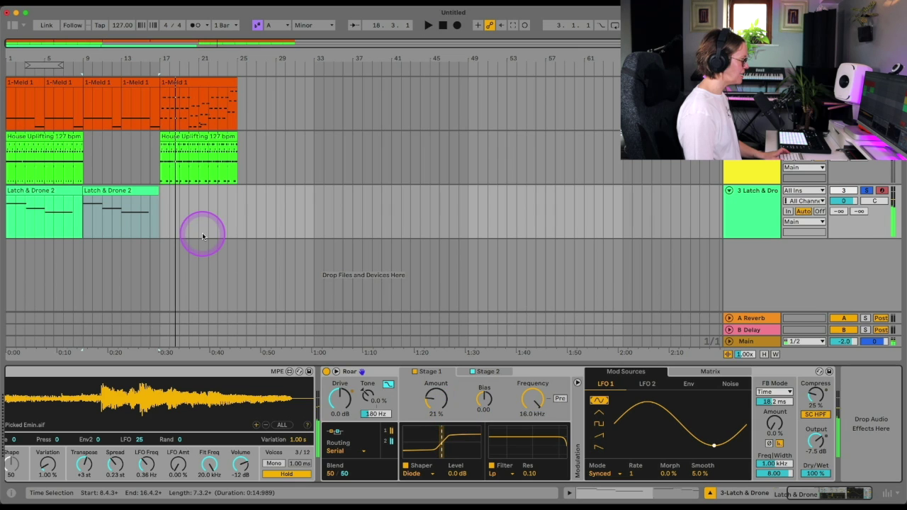
click(14, 212)
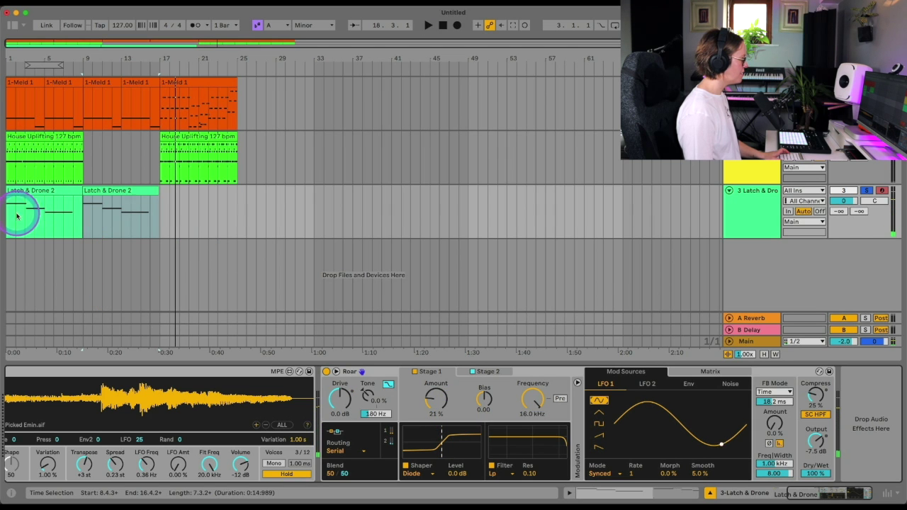
key(space)
click(867, 191)
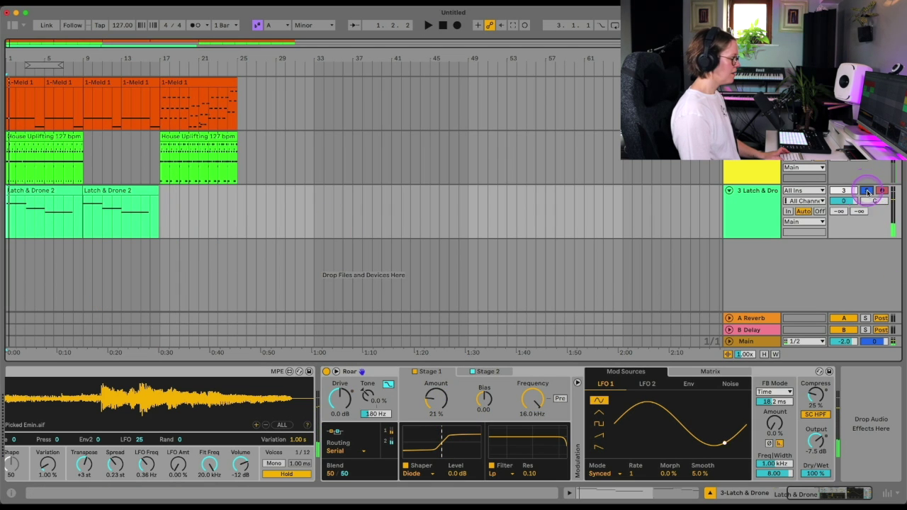
- Set Roar's Drive to 13 dB, Tone to 32 % and Output to -12 dB during playback
drag(348, 394, 348, 389)
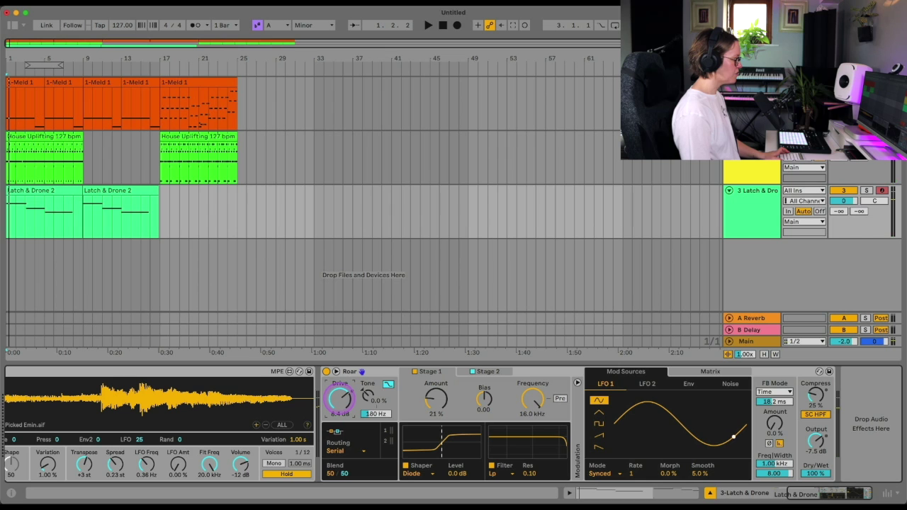
click(342, 398)
drag(342, 398, 343, 386)
click(816, 439)
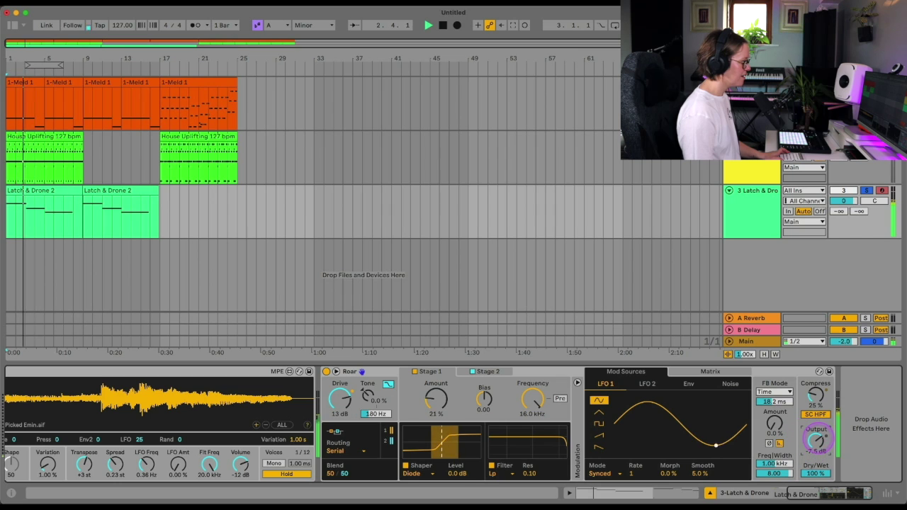
drag(816, 440, 818, 442)
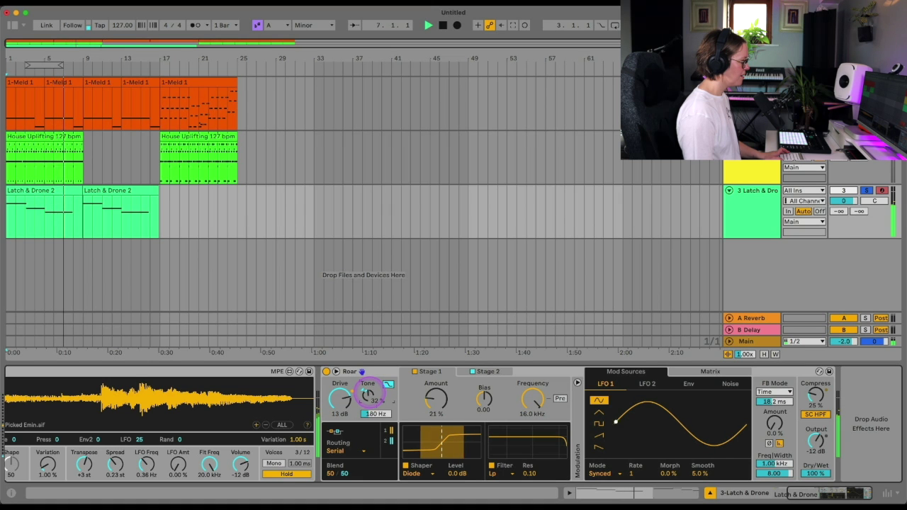
- Set Roar's Stage 1 Amount to 19 % and filter Frequency to 2.11 kHz, and compare with the device bypassed
drag(430, 399, 435, 401)
click(530, 399)
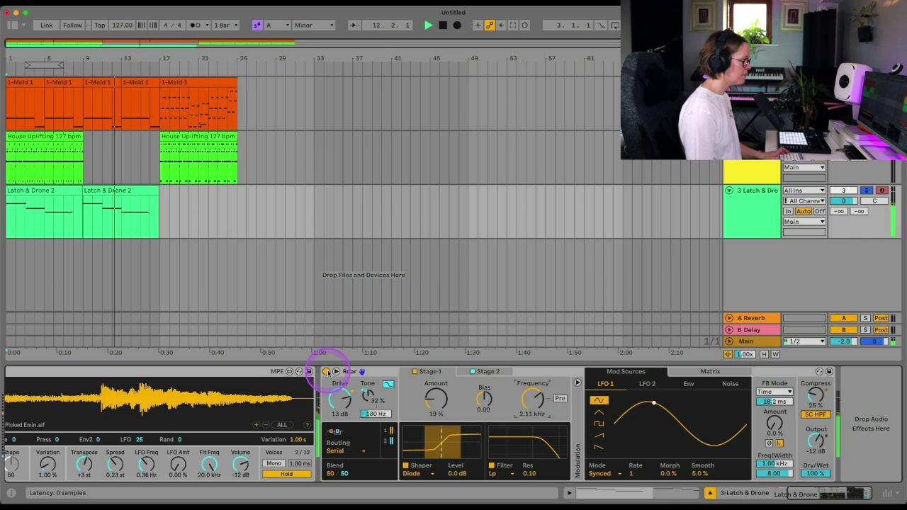
click(326, 371)
click(326, 371)
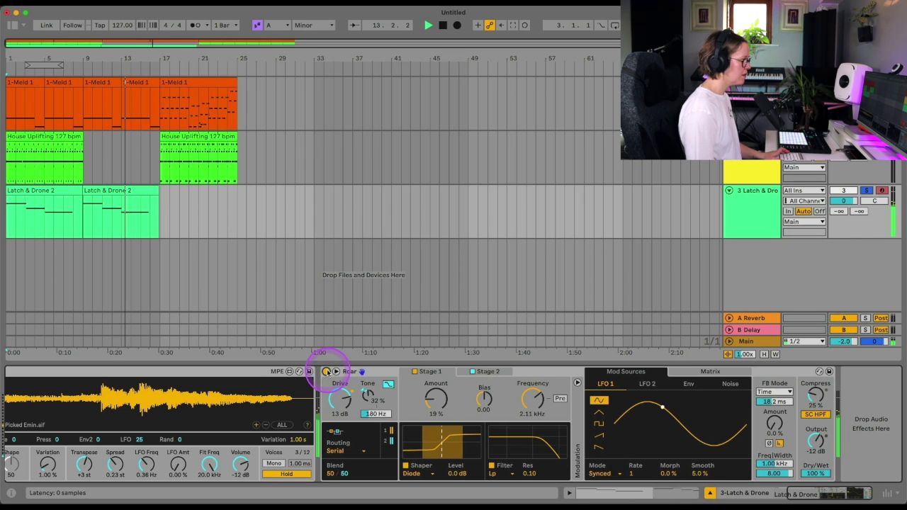
- Paste a copy of the eight-bar House Uplifting drum clip at bar 17 and remove the extra Meld clip at bar 25
click(607, 215)
key(space)
click(89, 202)
click(20, 226)
click(159, 153)
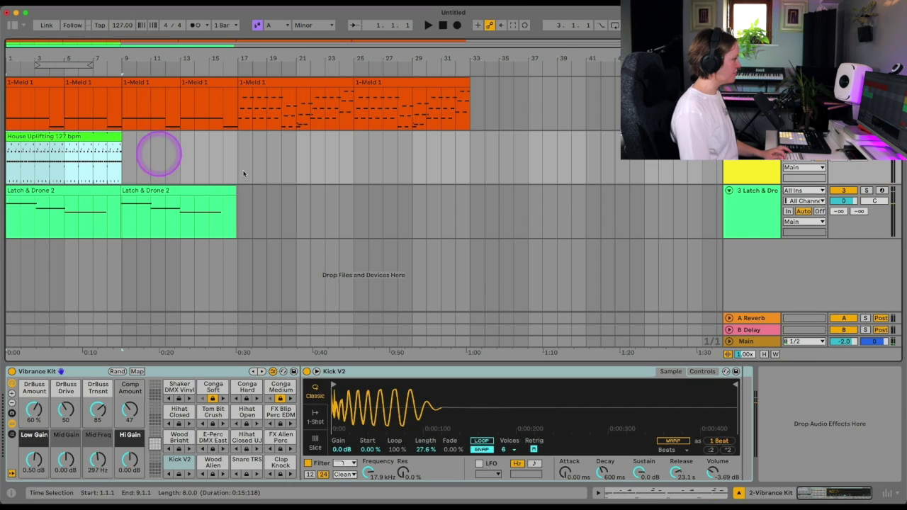
click(241, 163)
key(super+v)
click(365, 80)
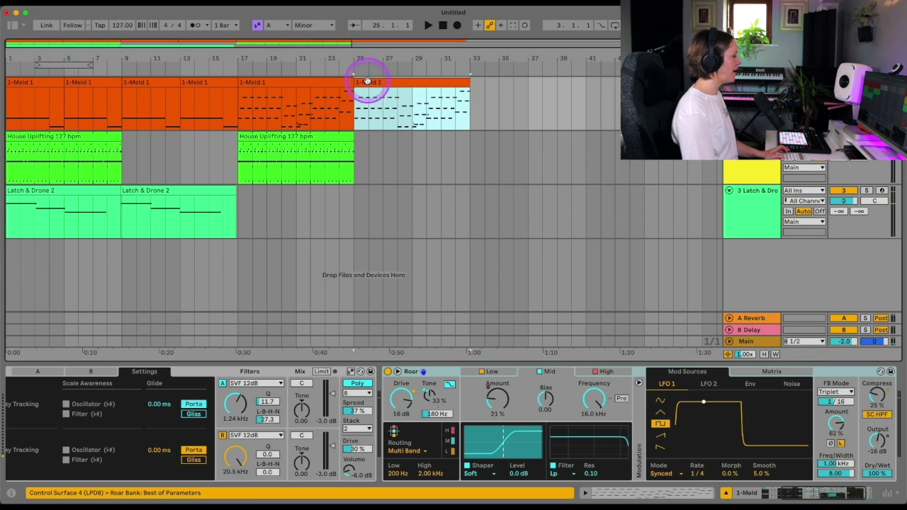
- Extend the start of the bar 17 drum clip back to about 16.4.3 to meet the drone clip's end
click(218, 166)
scroll(219, 165, up, 3)
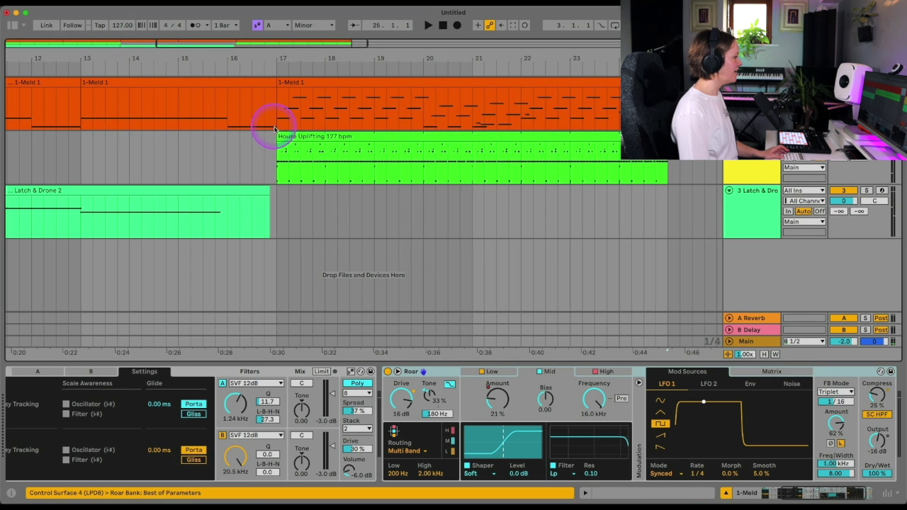
drag(279, 136, 272, 140)
scroll(271, 139, down, 3)
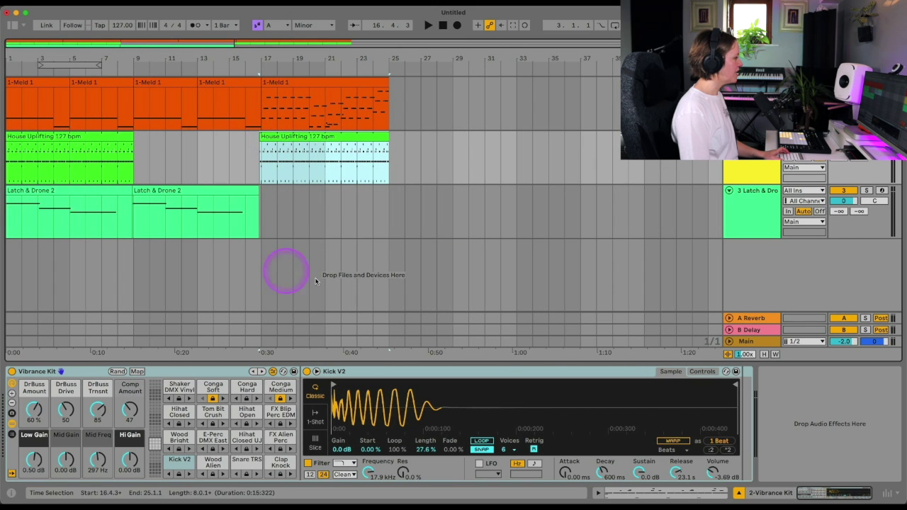
- Check the Latch & Drone devices and play the arrangement from bar 1
click(744, 221)
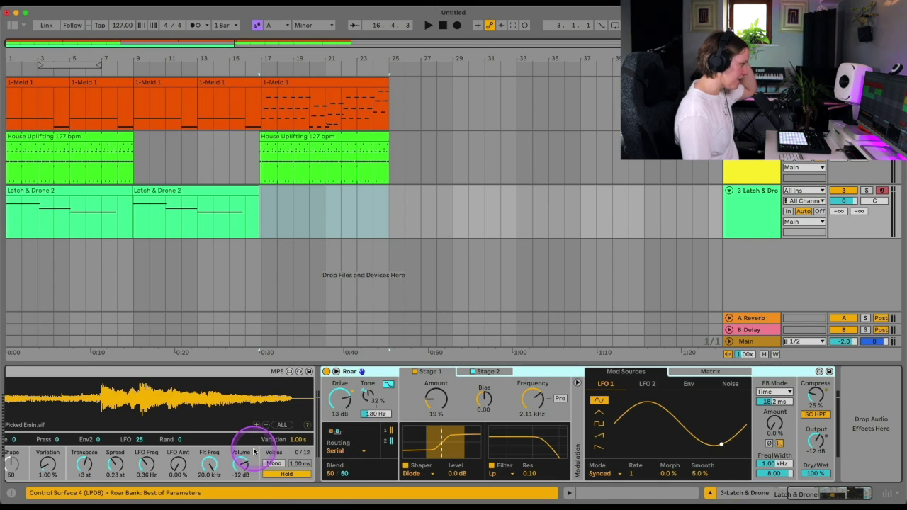
click(8, 170)
key(space)
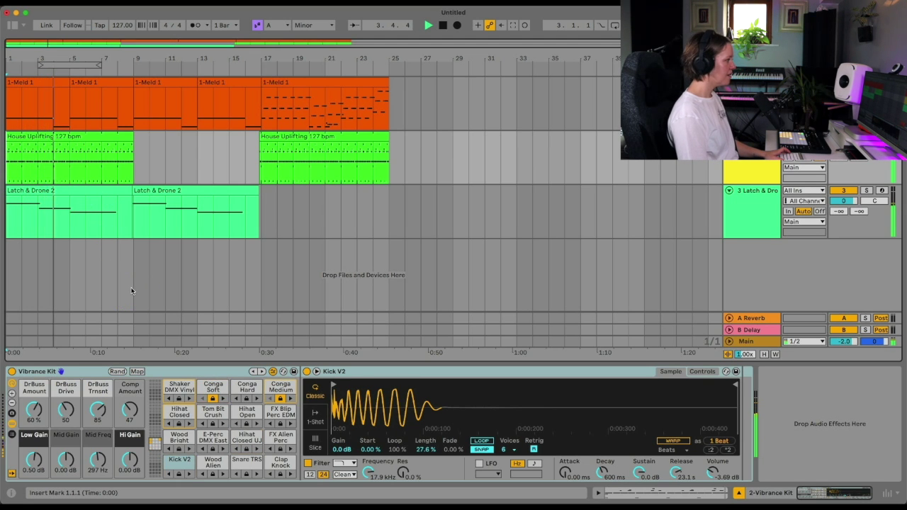
- Duplicate the first drum clip to bar 9 and delete the Shaker DMX Vinyl and Conga Soft notes from the copy
click(132, 158)
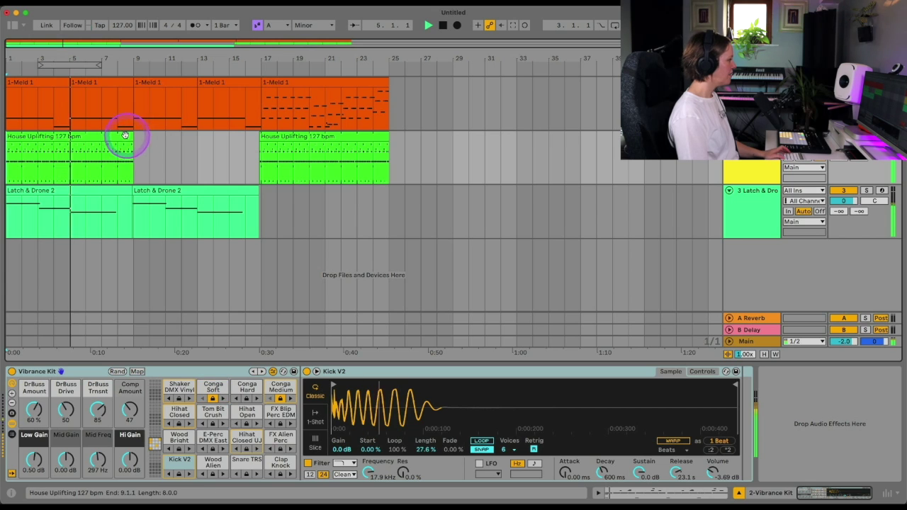
key(super+d)
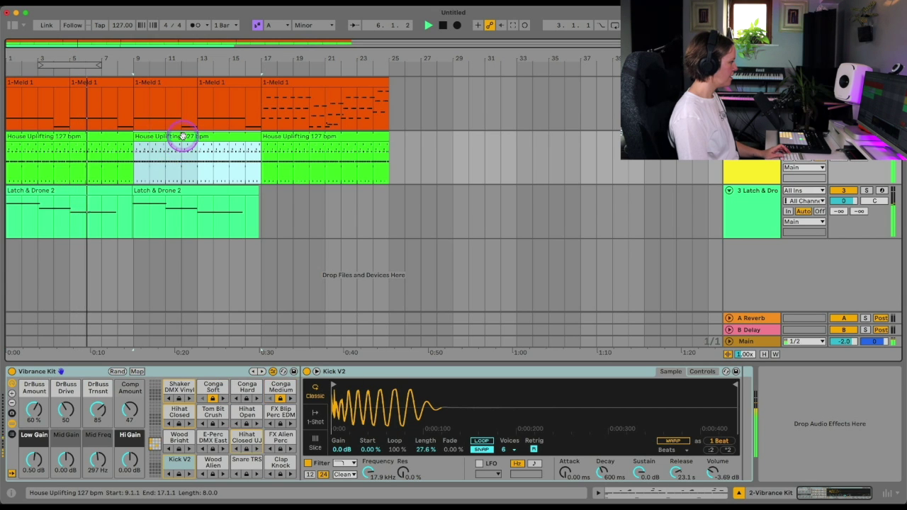
double_click(183, 136)
click(284, 313)
key(Delete)
click(286, 298)
key(Delete)
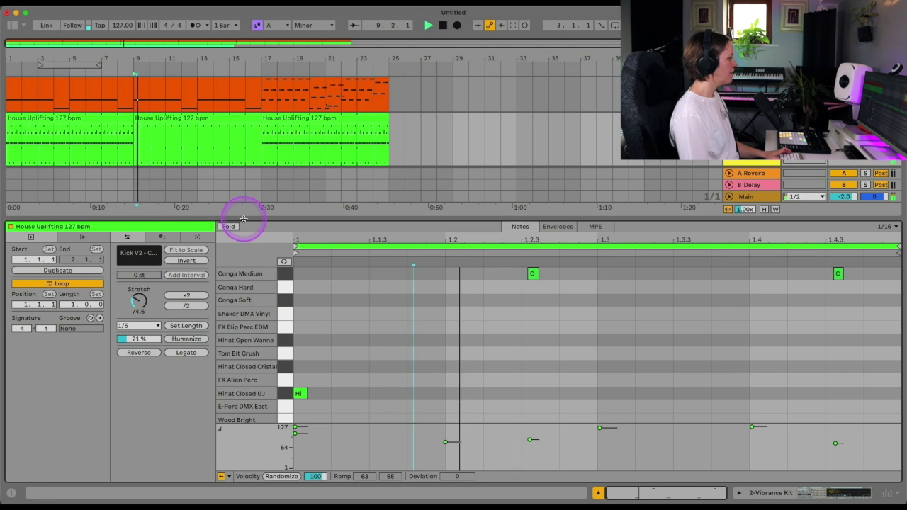
- Shrink the clip editor and extend the start of the bar 17 drum clip back to about 16.4.2
drag(243, 219, 243, 347)
scroll(259, 135, up, 4)
scroll(270, 153, left, 5)
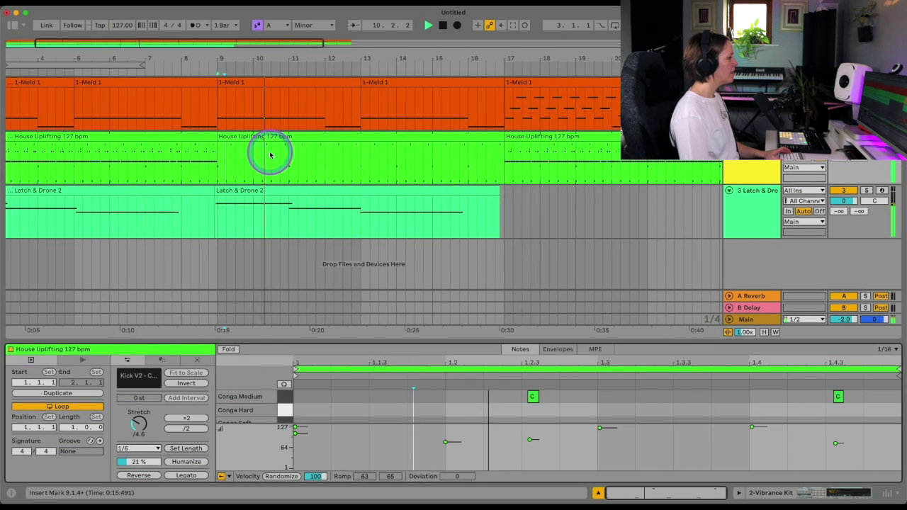
click(547, 138)
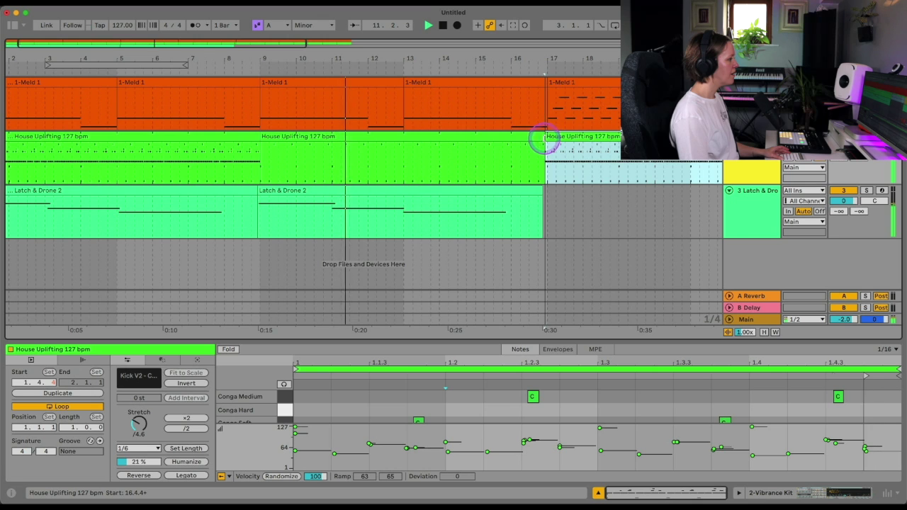
scroll(546, 162, down, 3)
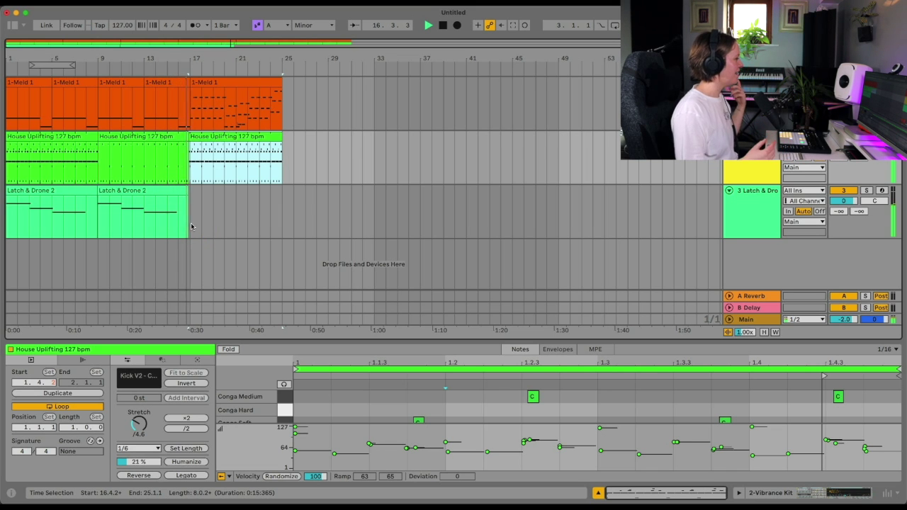
- Turn off Hold in the Latch & Drone instrument during playback
click(224, 229)
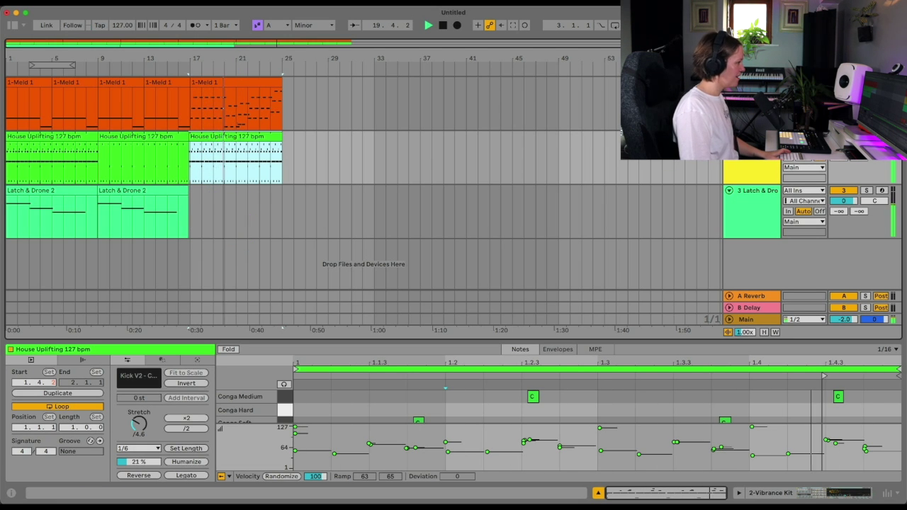
click(753, 208)
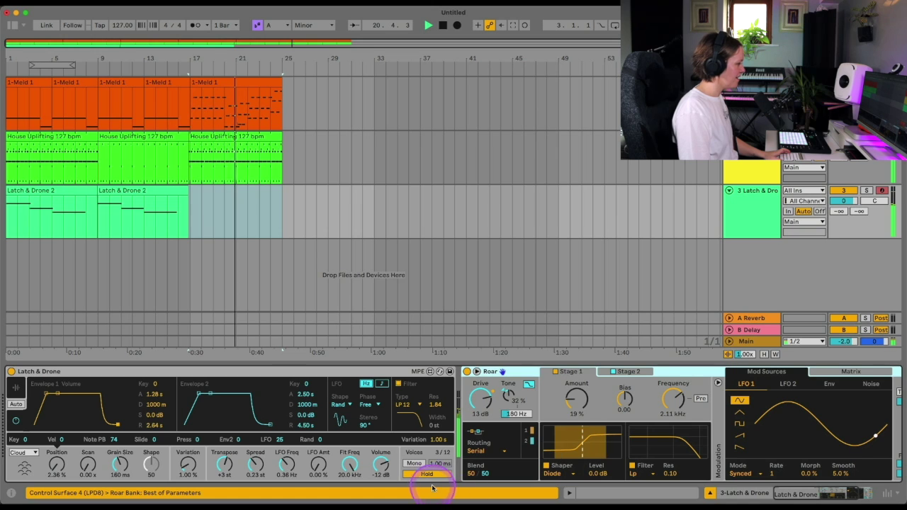
click(428, 474)
click(377, 461)
click(427, 474)
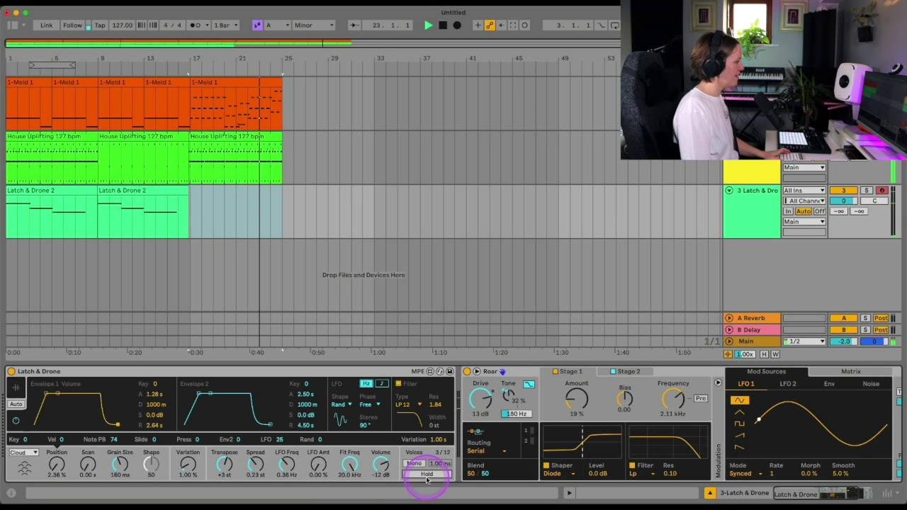